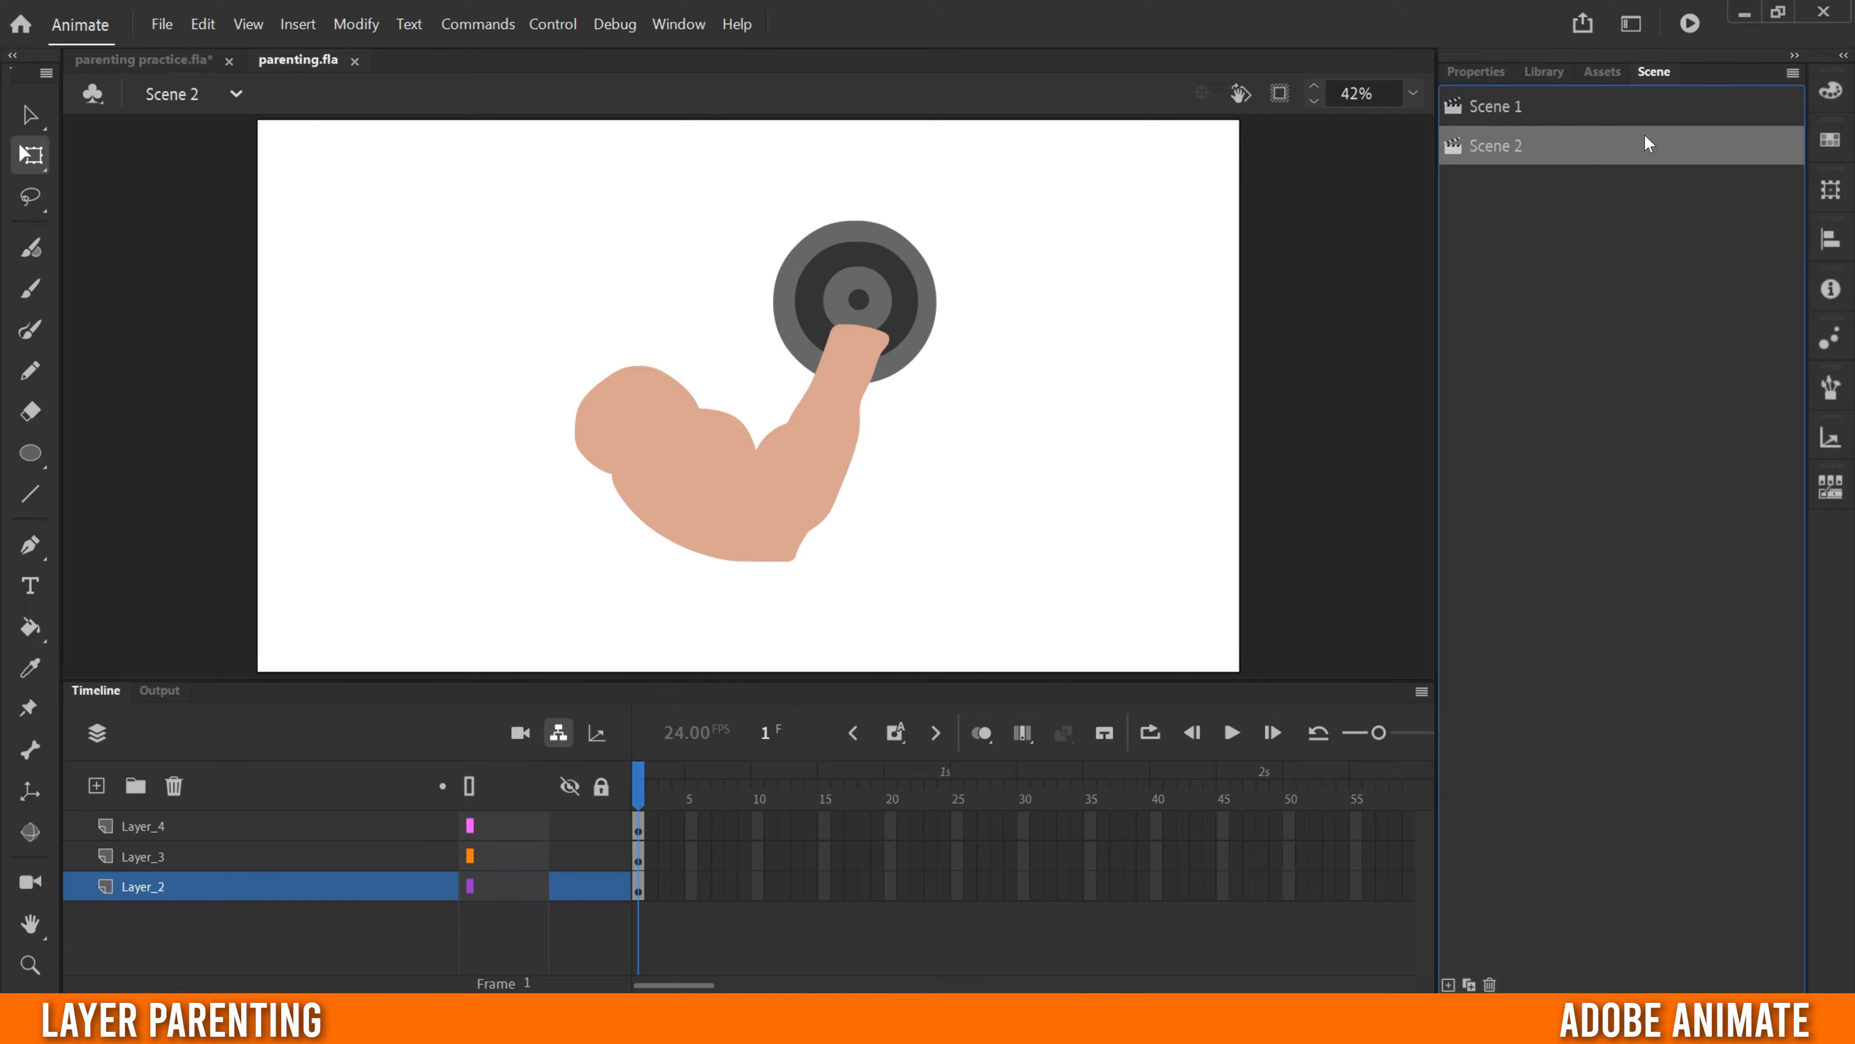
- View the dancing girl in Scene 1 and play the finished dance animation in parenting practice.fla
{"action": "left_click", "coordinate": [1511, 107]}
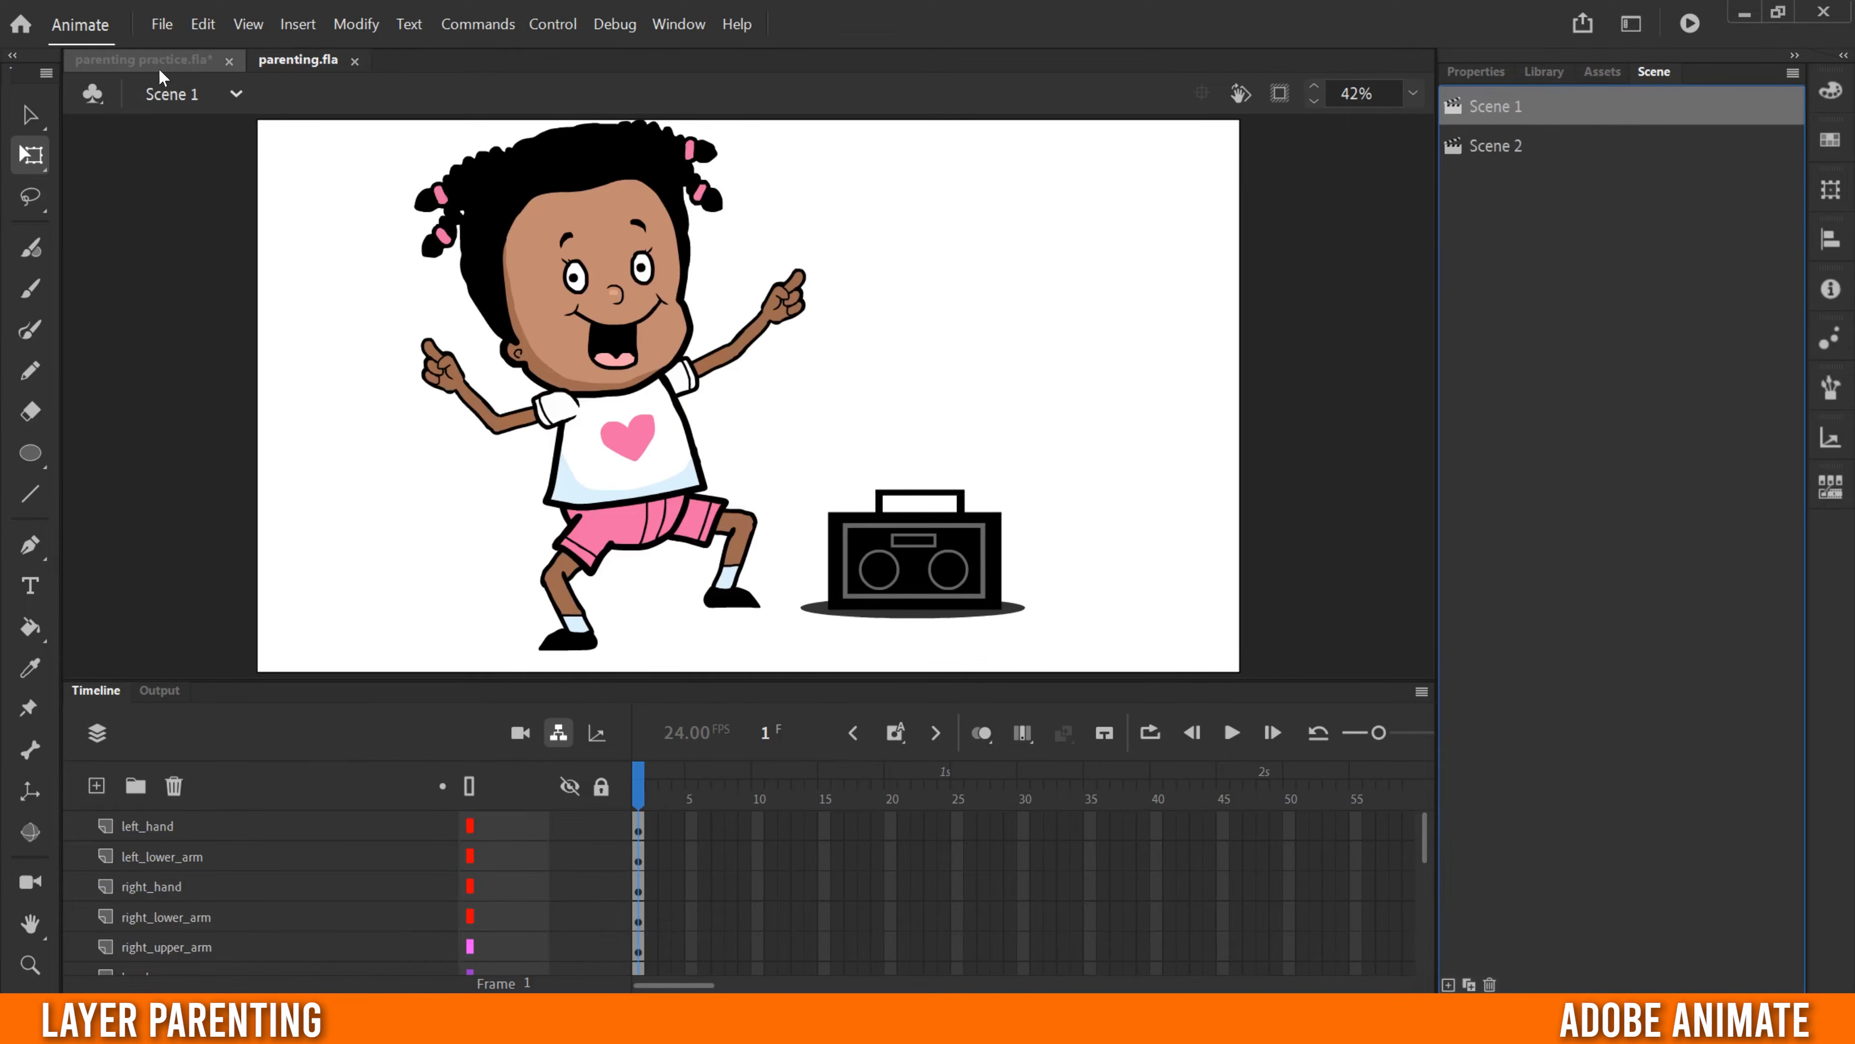
{"action": "left_click", "coordinate": [140, 61]}
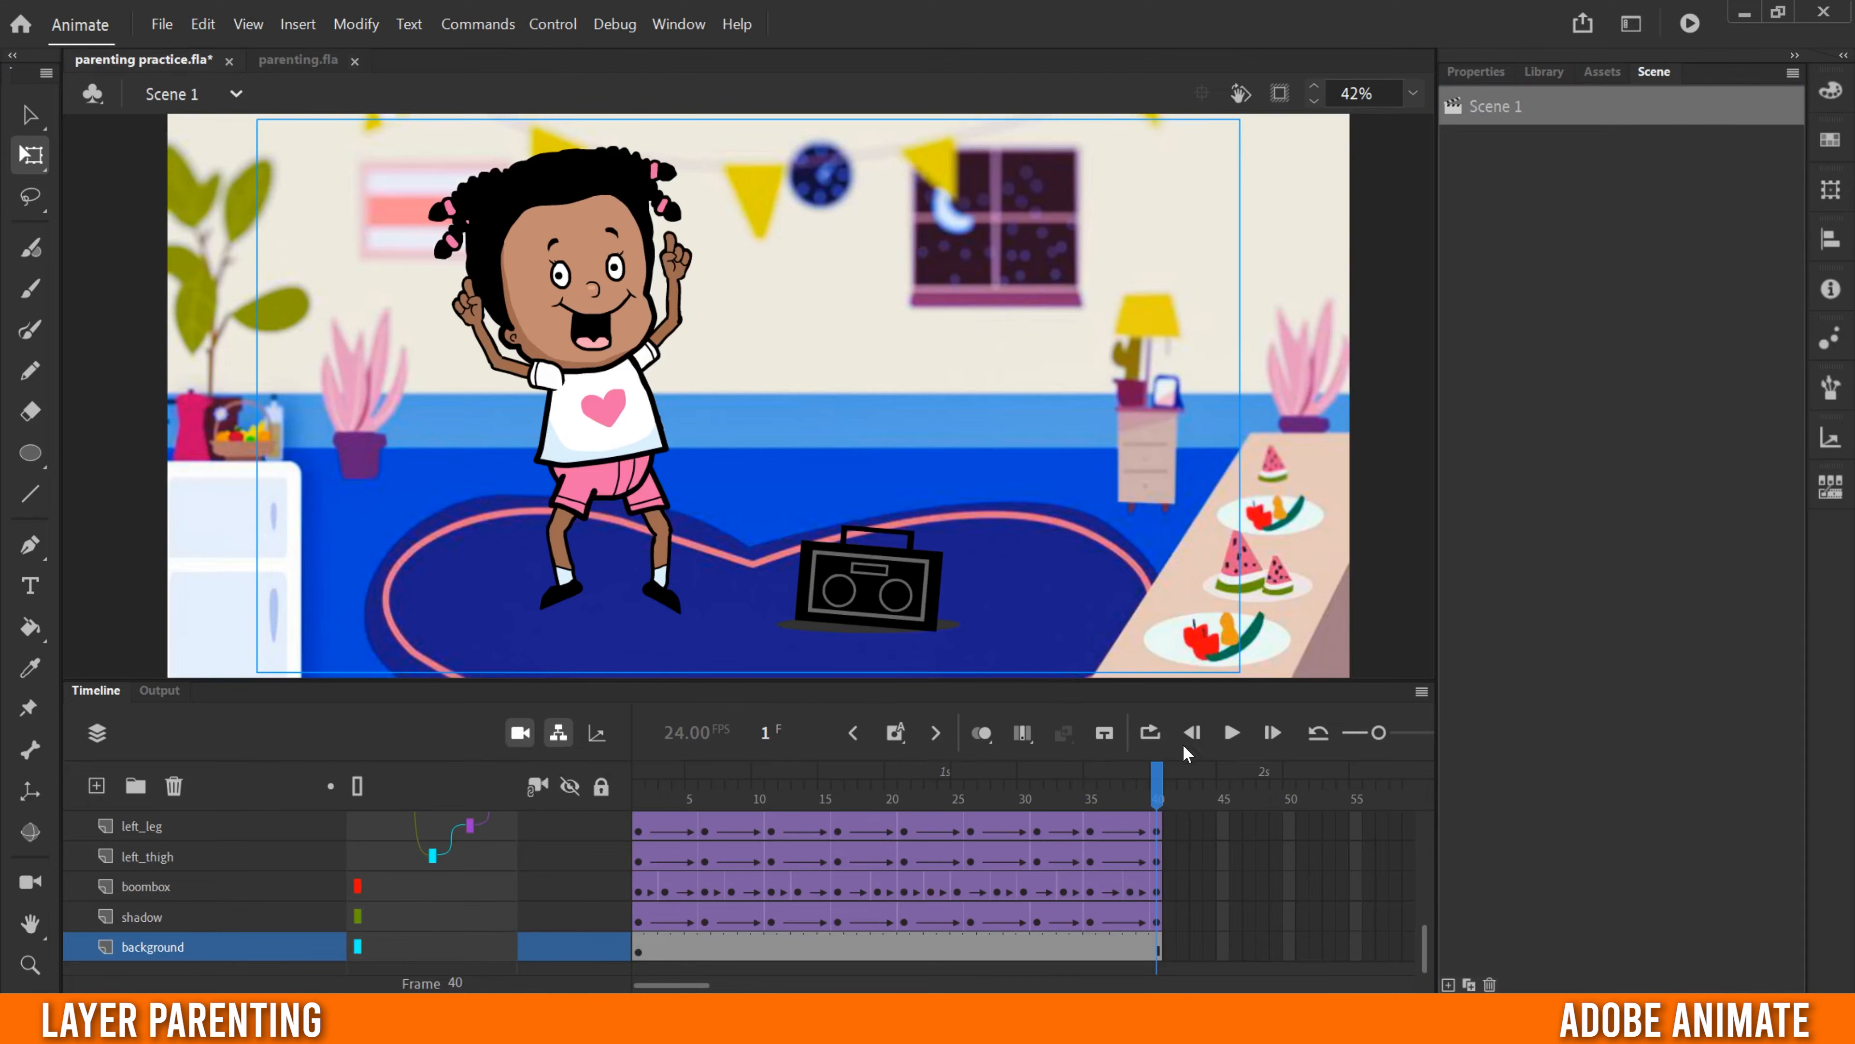
{"action": "left_click", "coordinate": [1232, 734]}
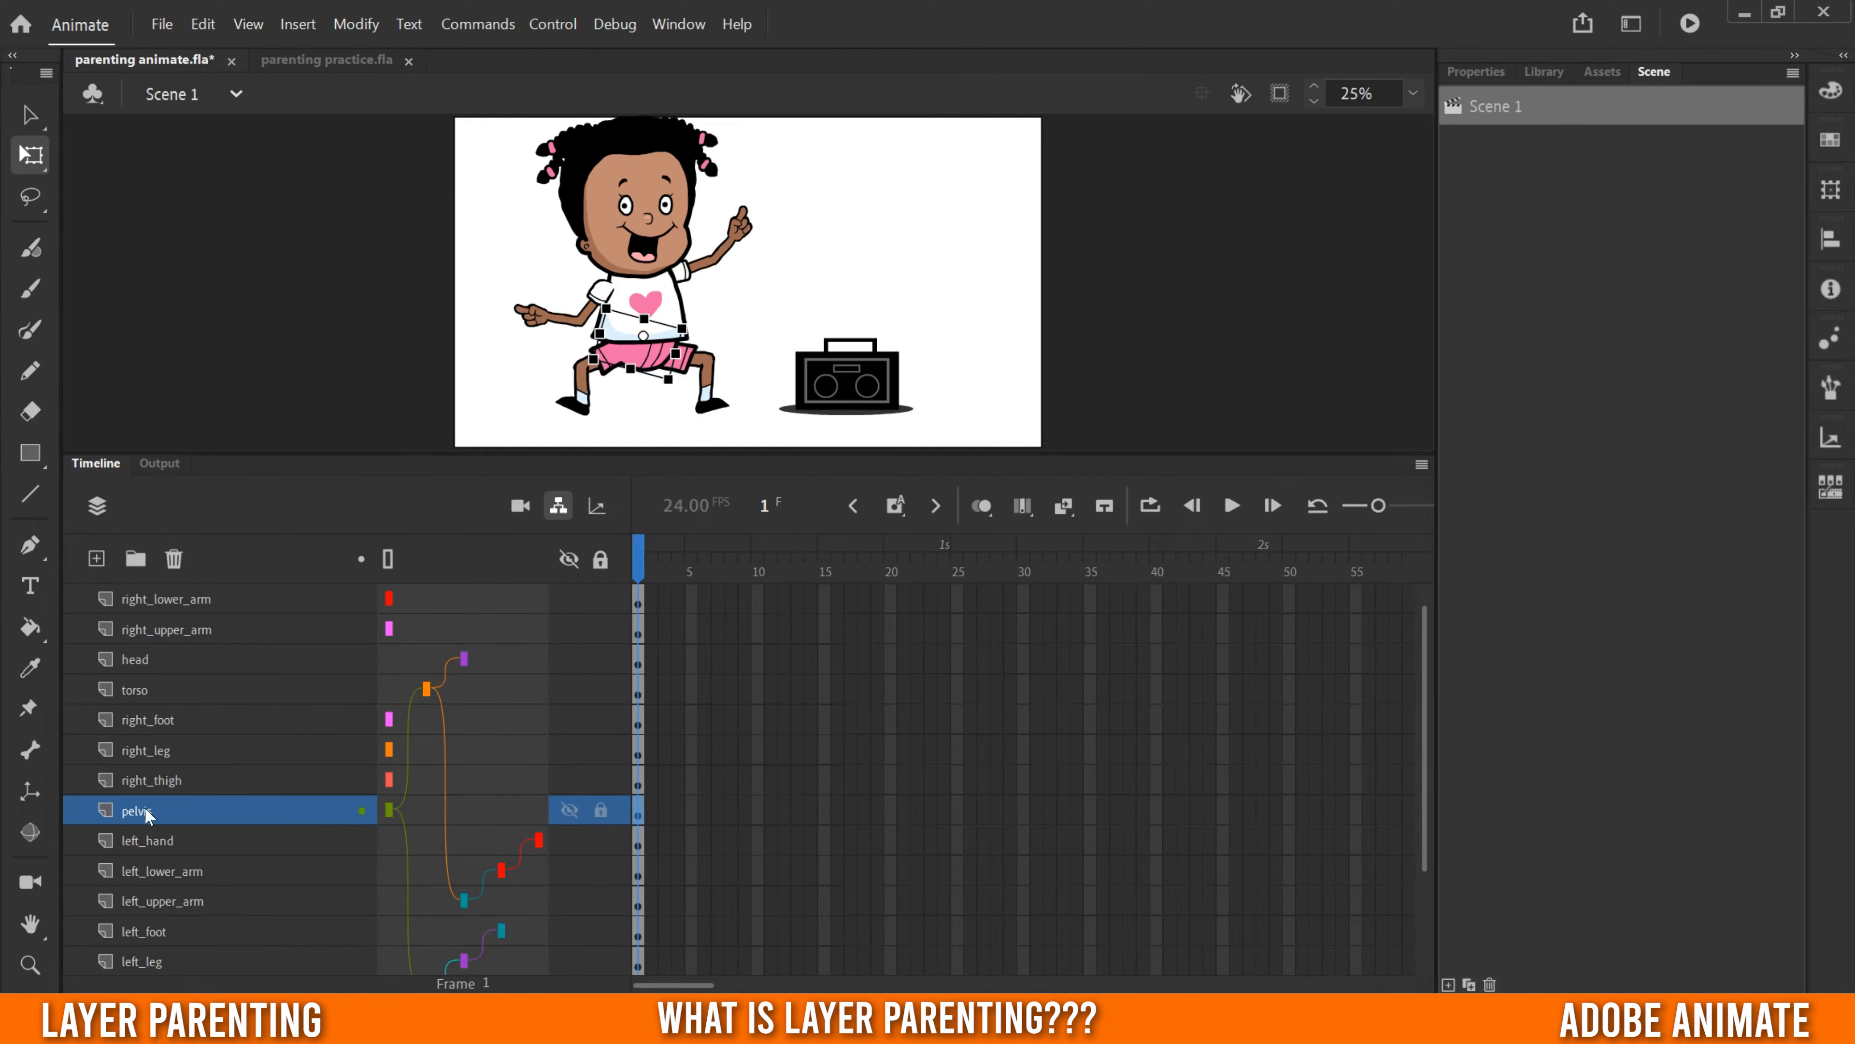
- Examine the parenting connections that run from the pelvis layer to the torso and left thigh layers
{"action": "left_click", "coordinate": [390, 809]}
{"action": "left_click", "coordinate": [388, 809]}
{"action": "left_click_drag", "start_coordinate": [1427, 661], "coordinate": [1424, 679]}
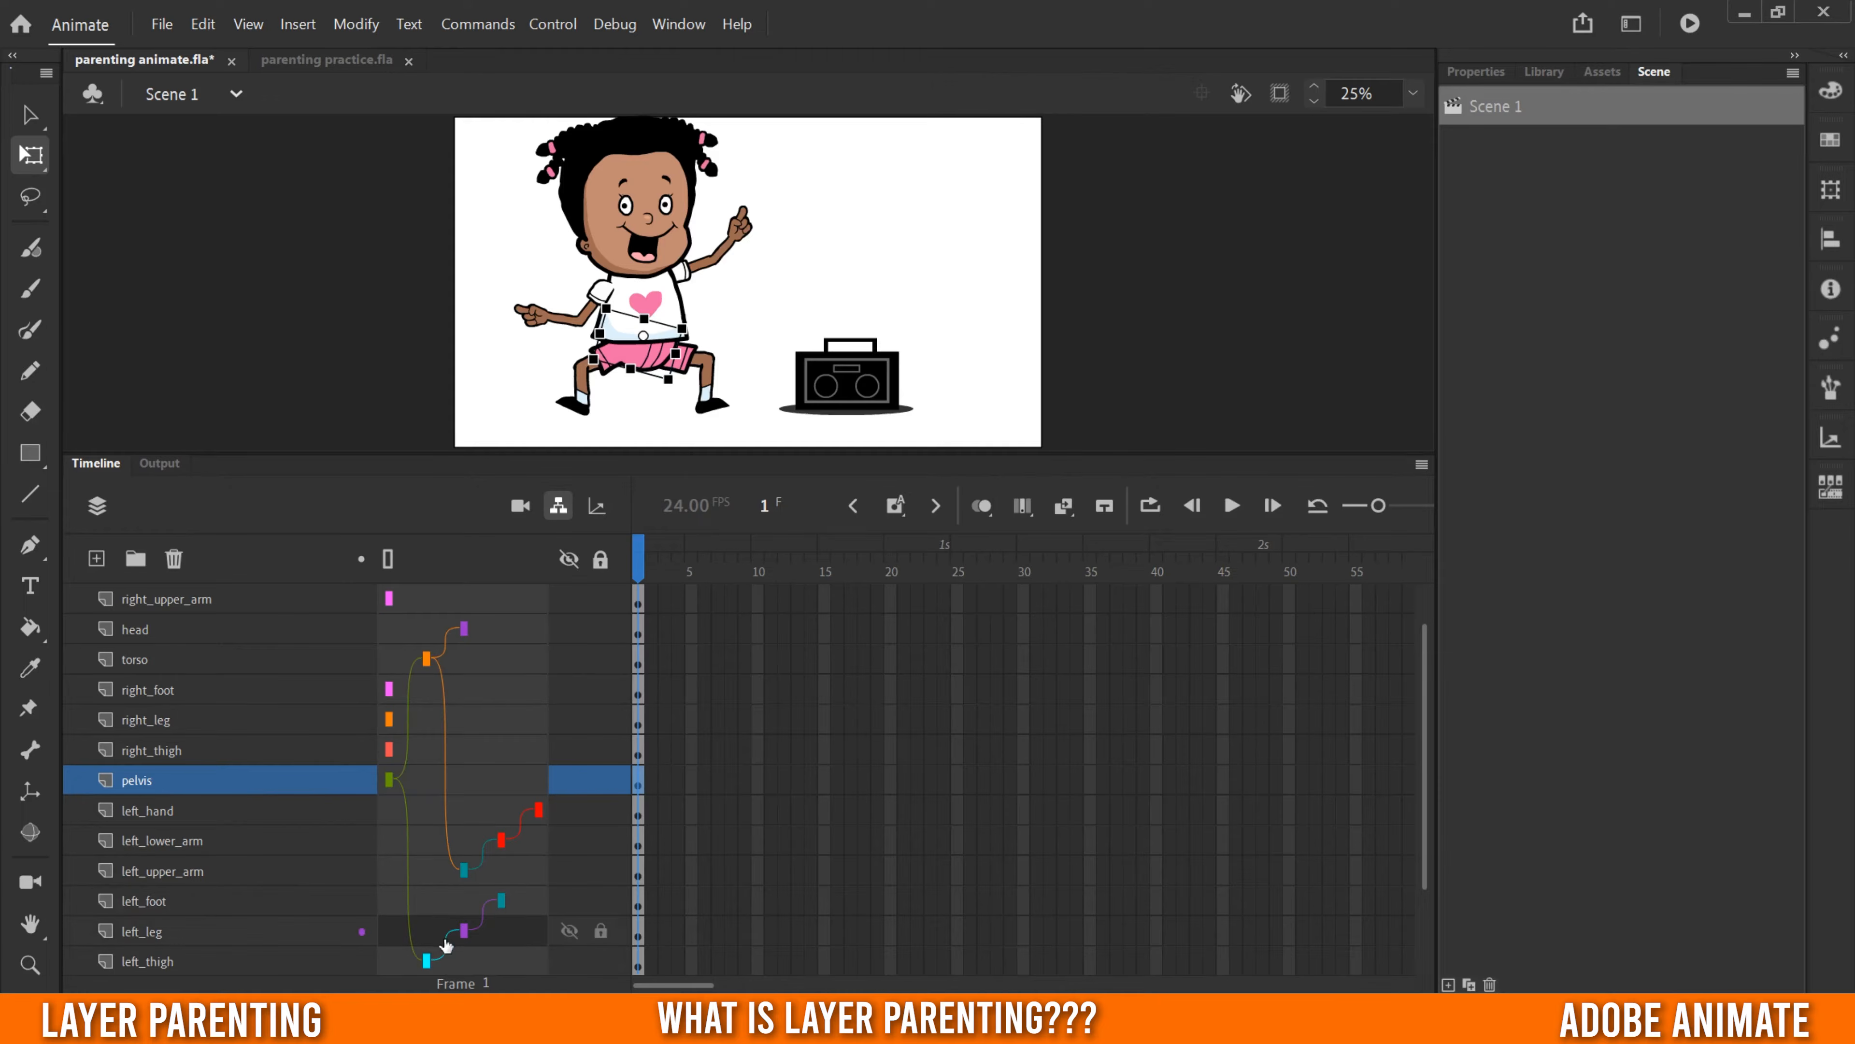
- Move and rotate the girl's pelvis on the stage to test its child layers, and review the full layer hierarchy
{"action": "left_click_drag", "start_coordinate": [749, 453], "coordinate": [737, 630]}
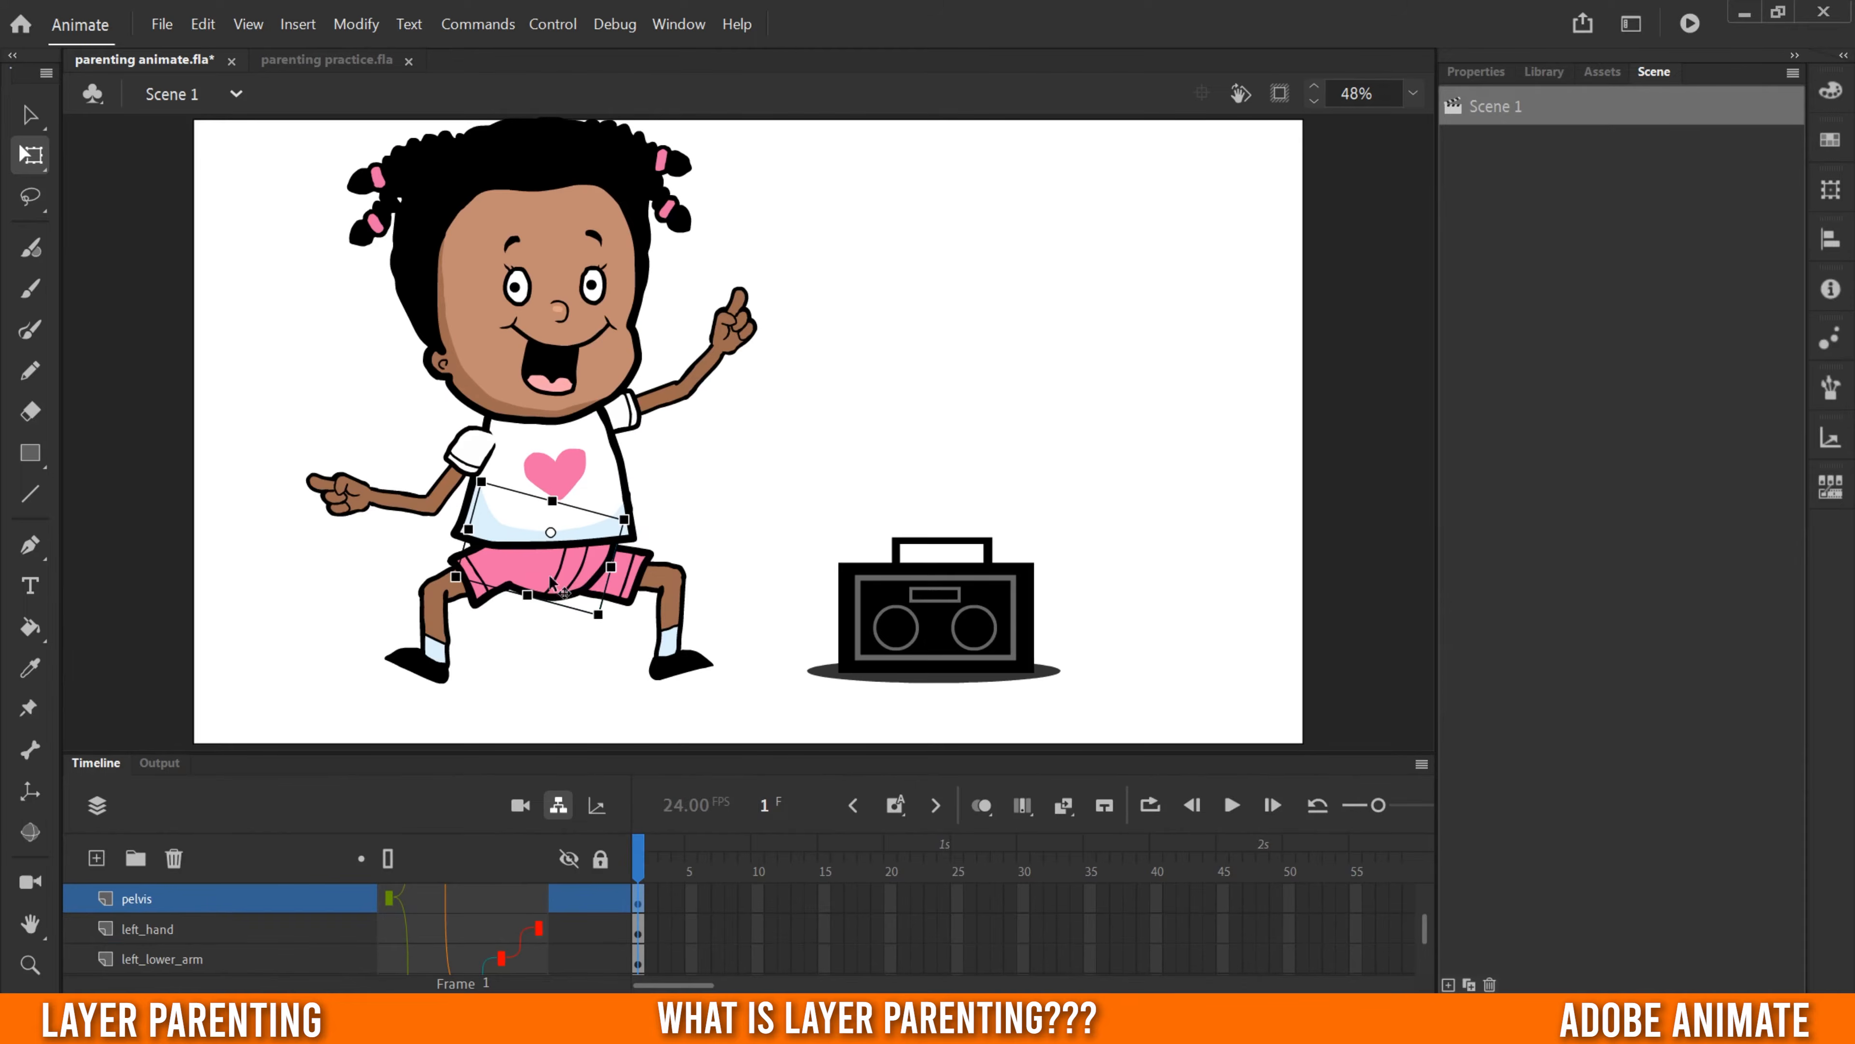
{"action": "left_click_drag", "start_coordinate": [551, 582], "coordinate": [639, 606]}
{"action": "left_click_drag", "start_coordinate": [726, 533], "coordinate": [771, 546]}
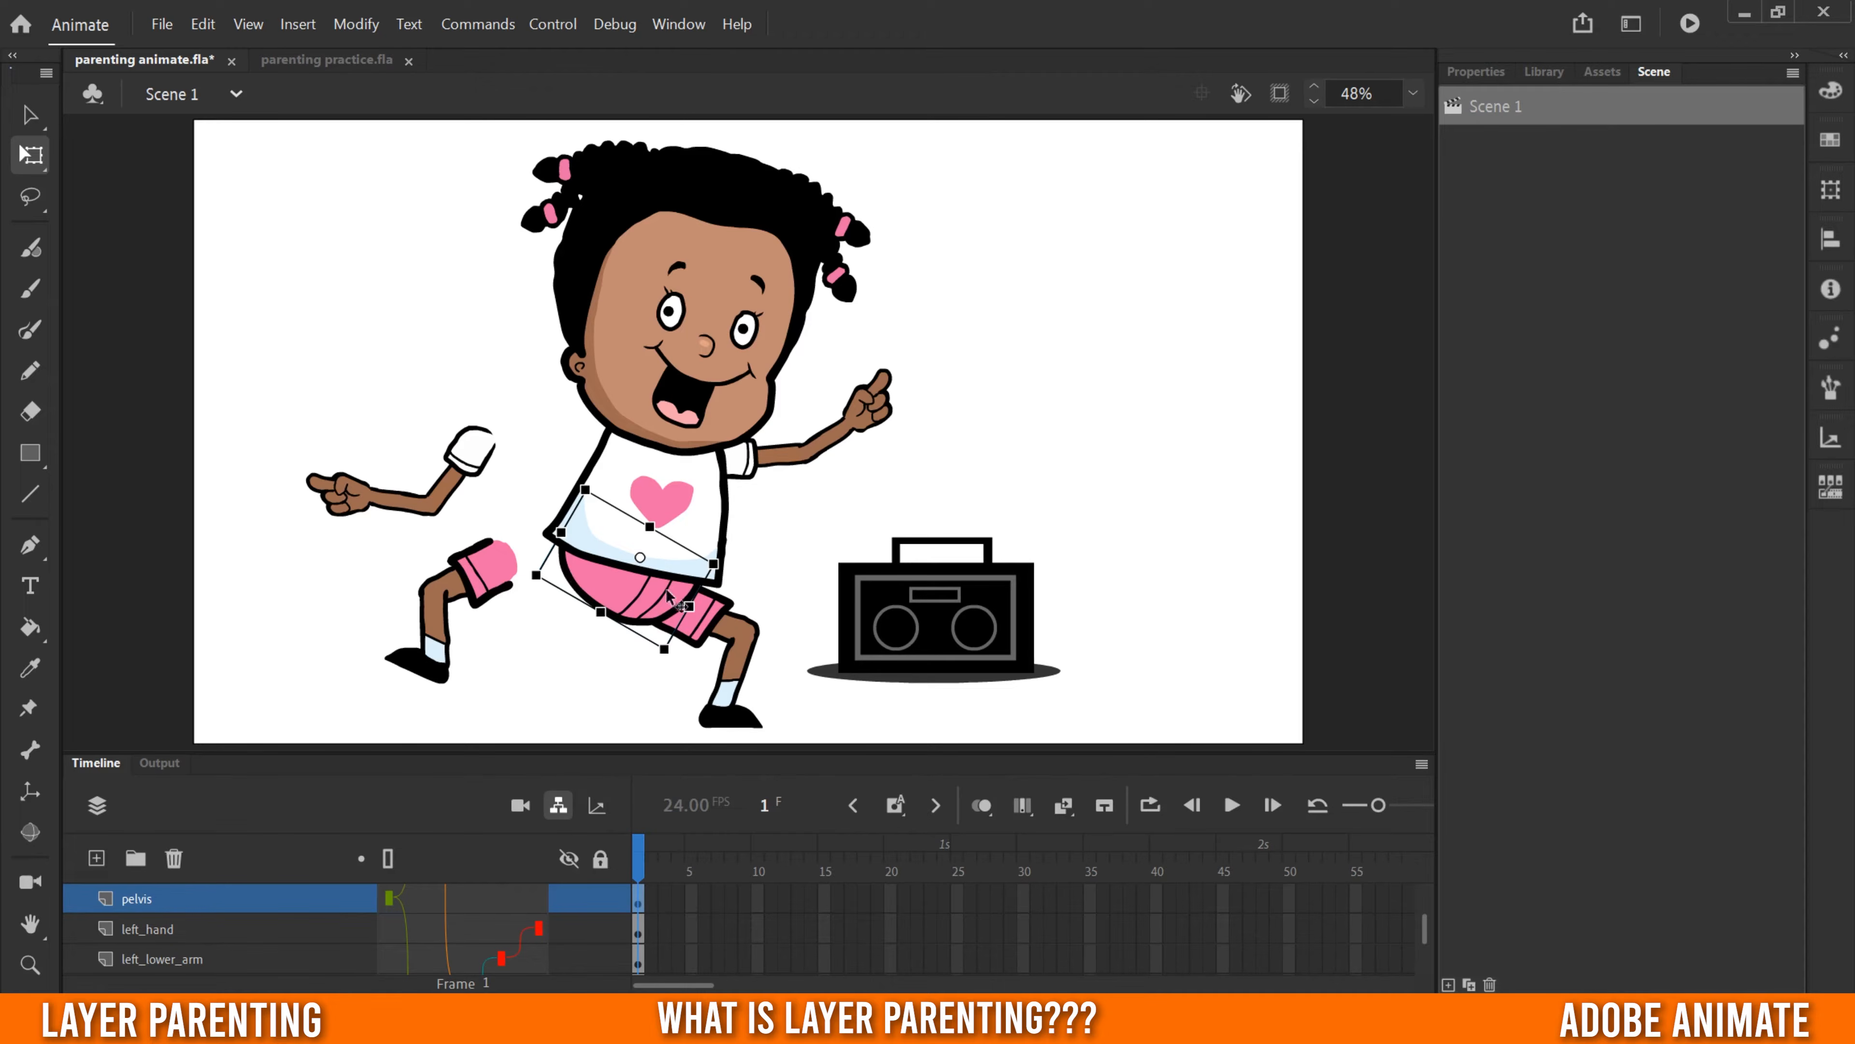
{"action": "left_click_drag", "start_coordinate": [640, 752], "coordinate": [704, 389]}
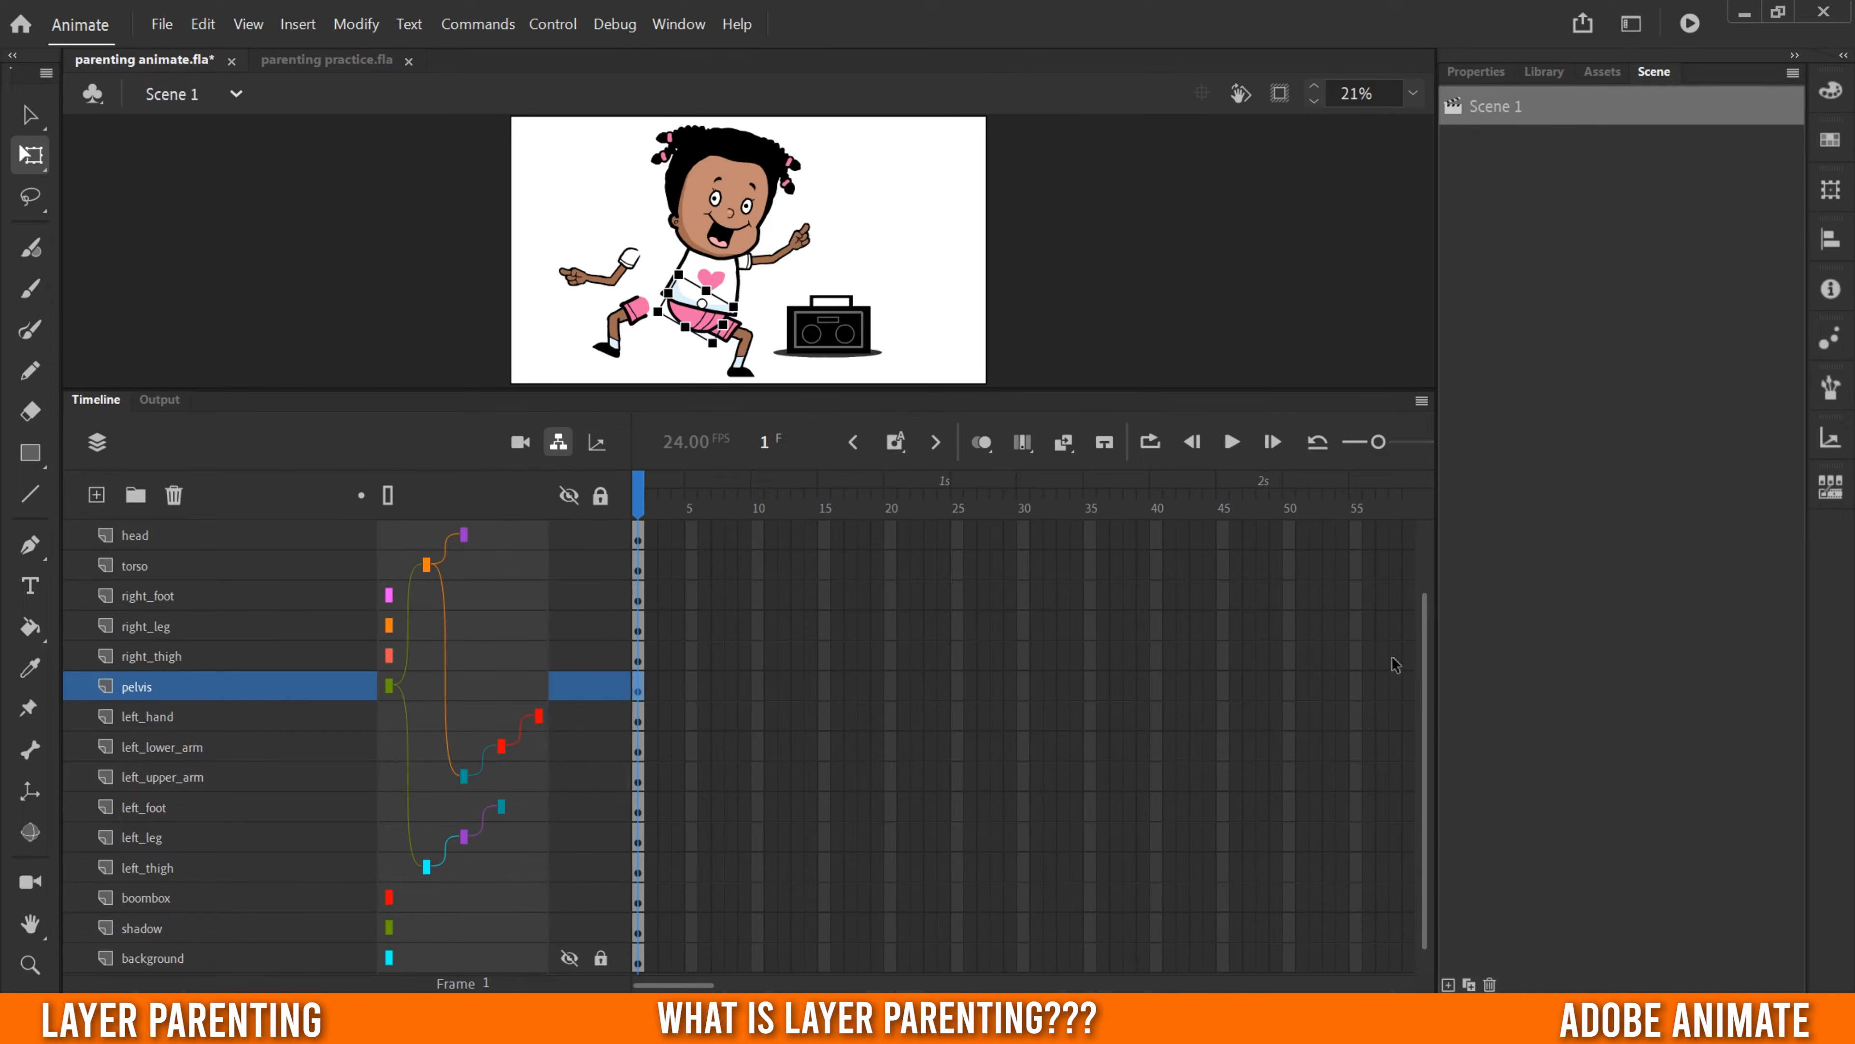
{"action": "left_click_drag", "start_coordinate": [1426, 672], "coordinate": [1422, 581]}
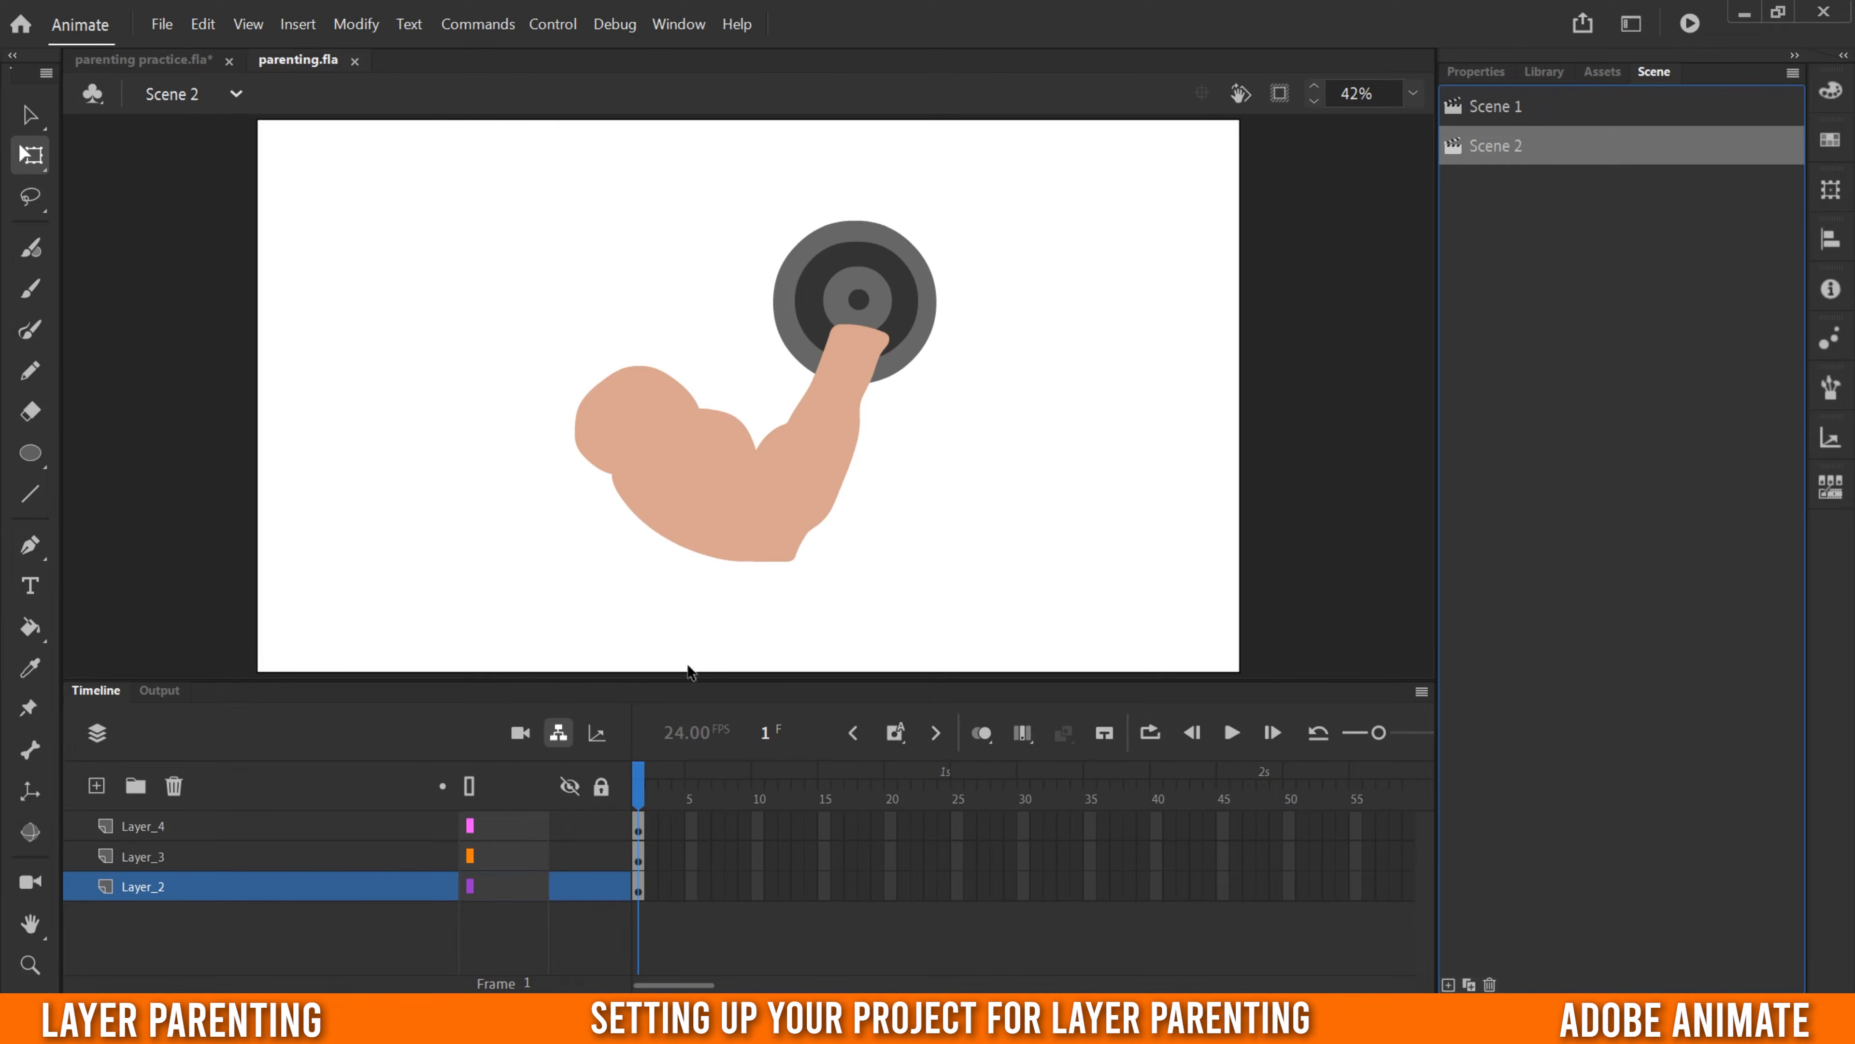
- Check which part of the arm drawing each Scene 2 layer holds, and compare with the named layers of Scene 1
{"action": "left_click", "coordinate": [138, 824]}
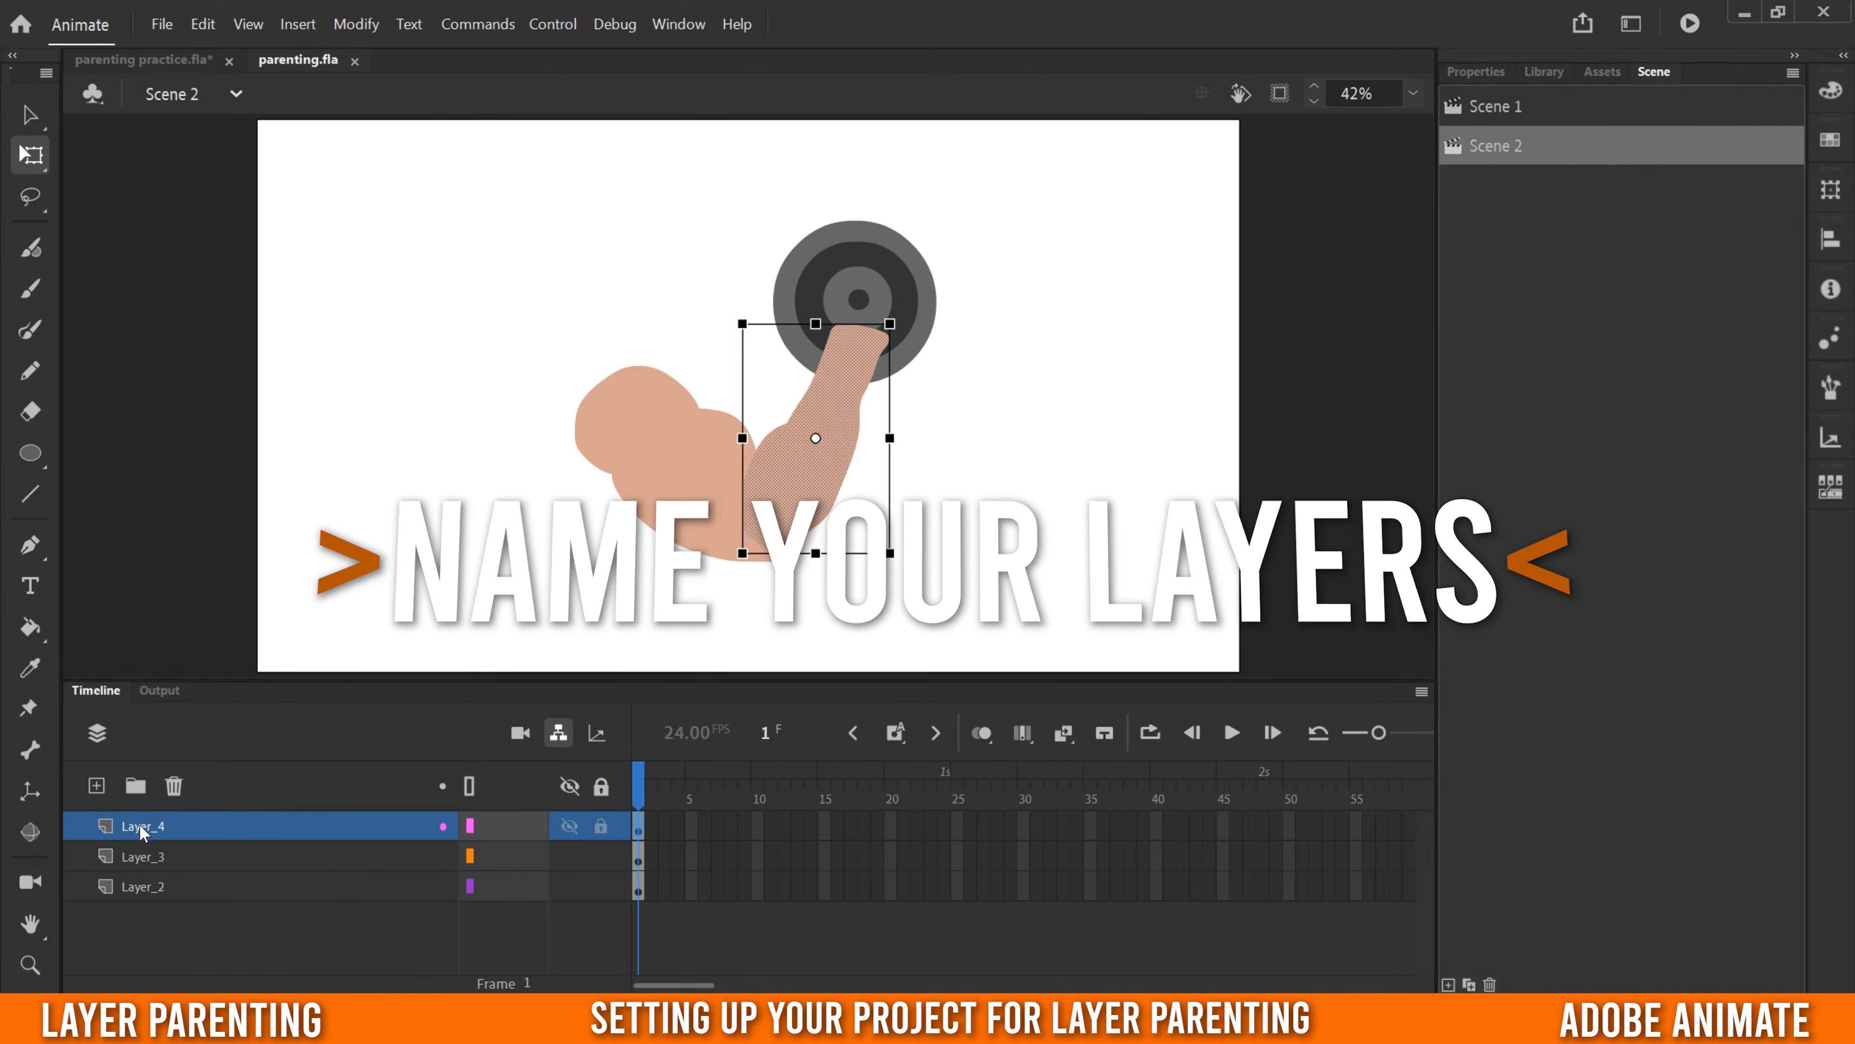
{"action": "left_click", "coordinate": [142, 854]}
{"action": "left_click", "coordinate": [145, 887]}
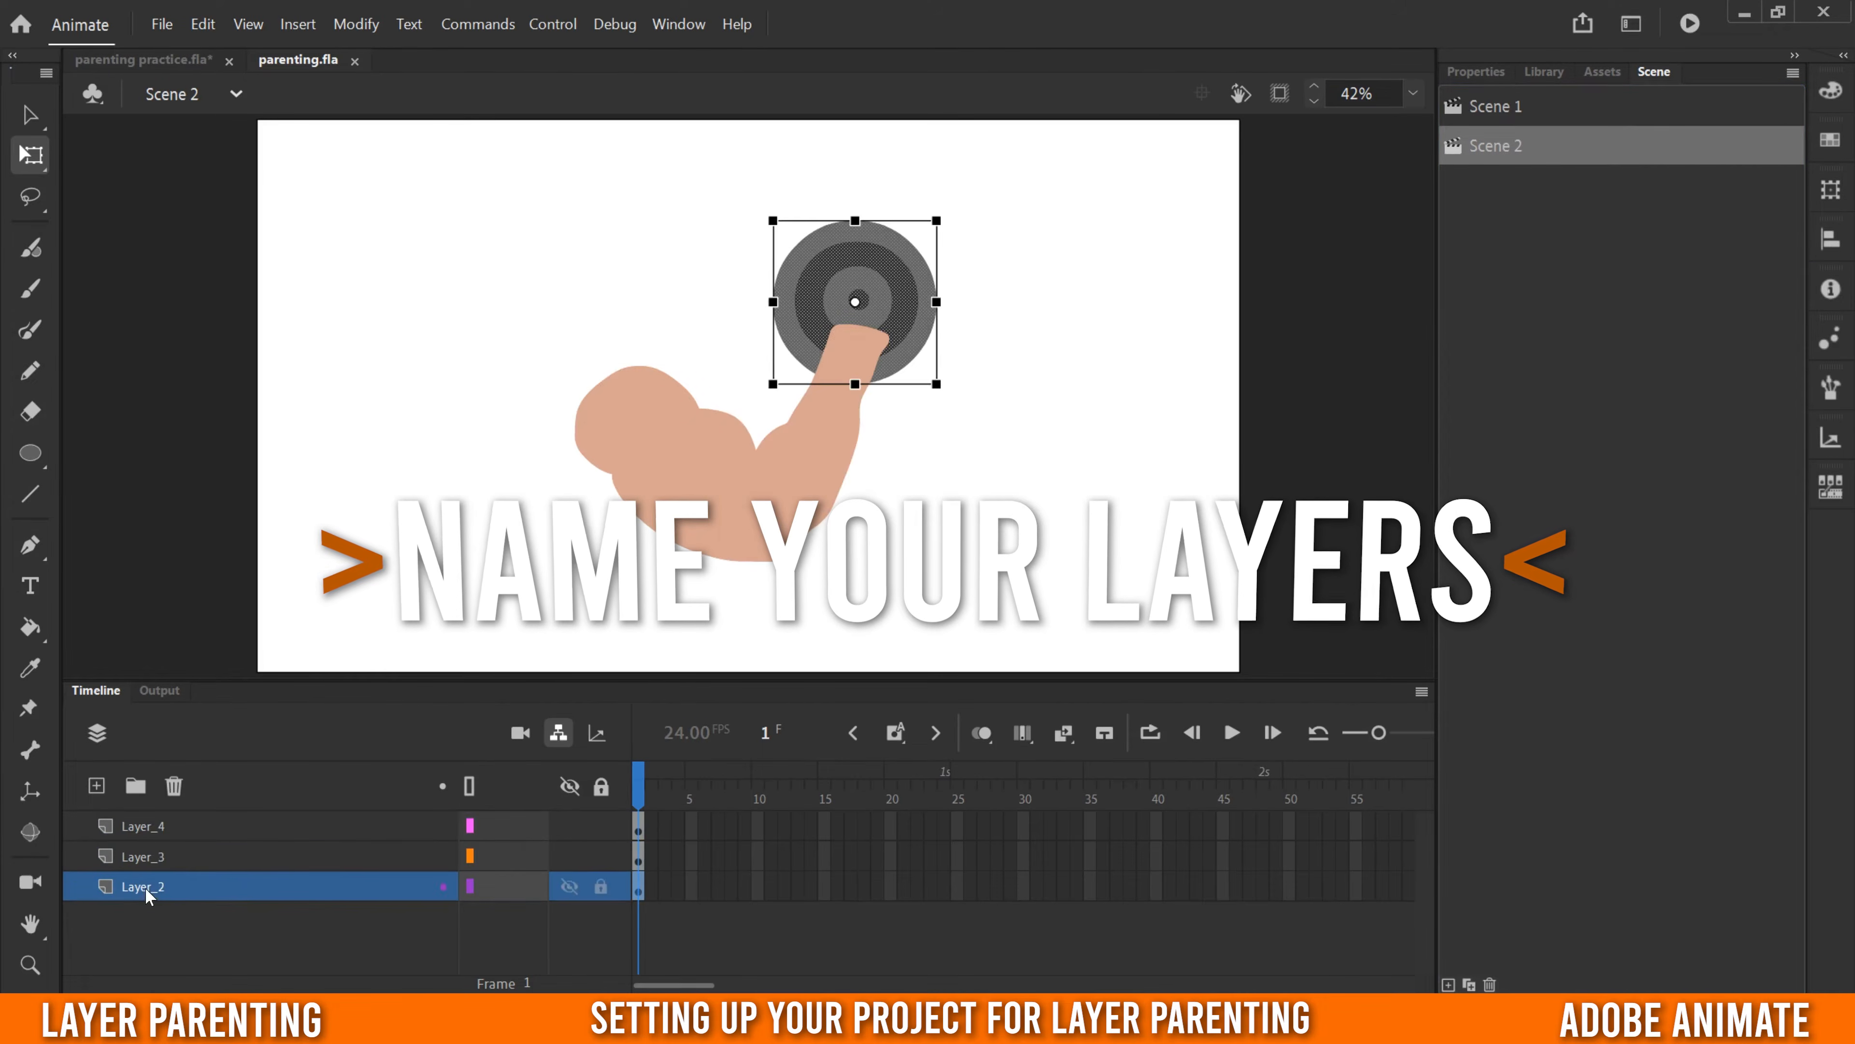
{"action": "left_click", "coordinate": [1501, 110]}
{"action": "scroll", "coordinate": [208, 848], "scroll_direction": "down", "scroll_amount": 5}
{"action": "scroll", "coordinate": [211, 850], "scroll_direction": "up", "scroll_amount": 5}
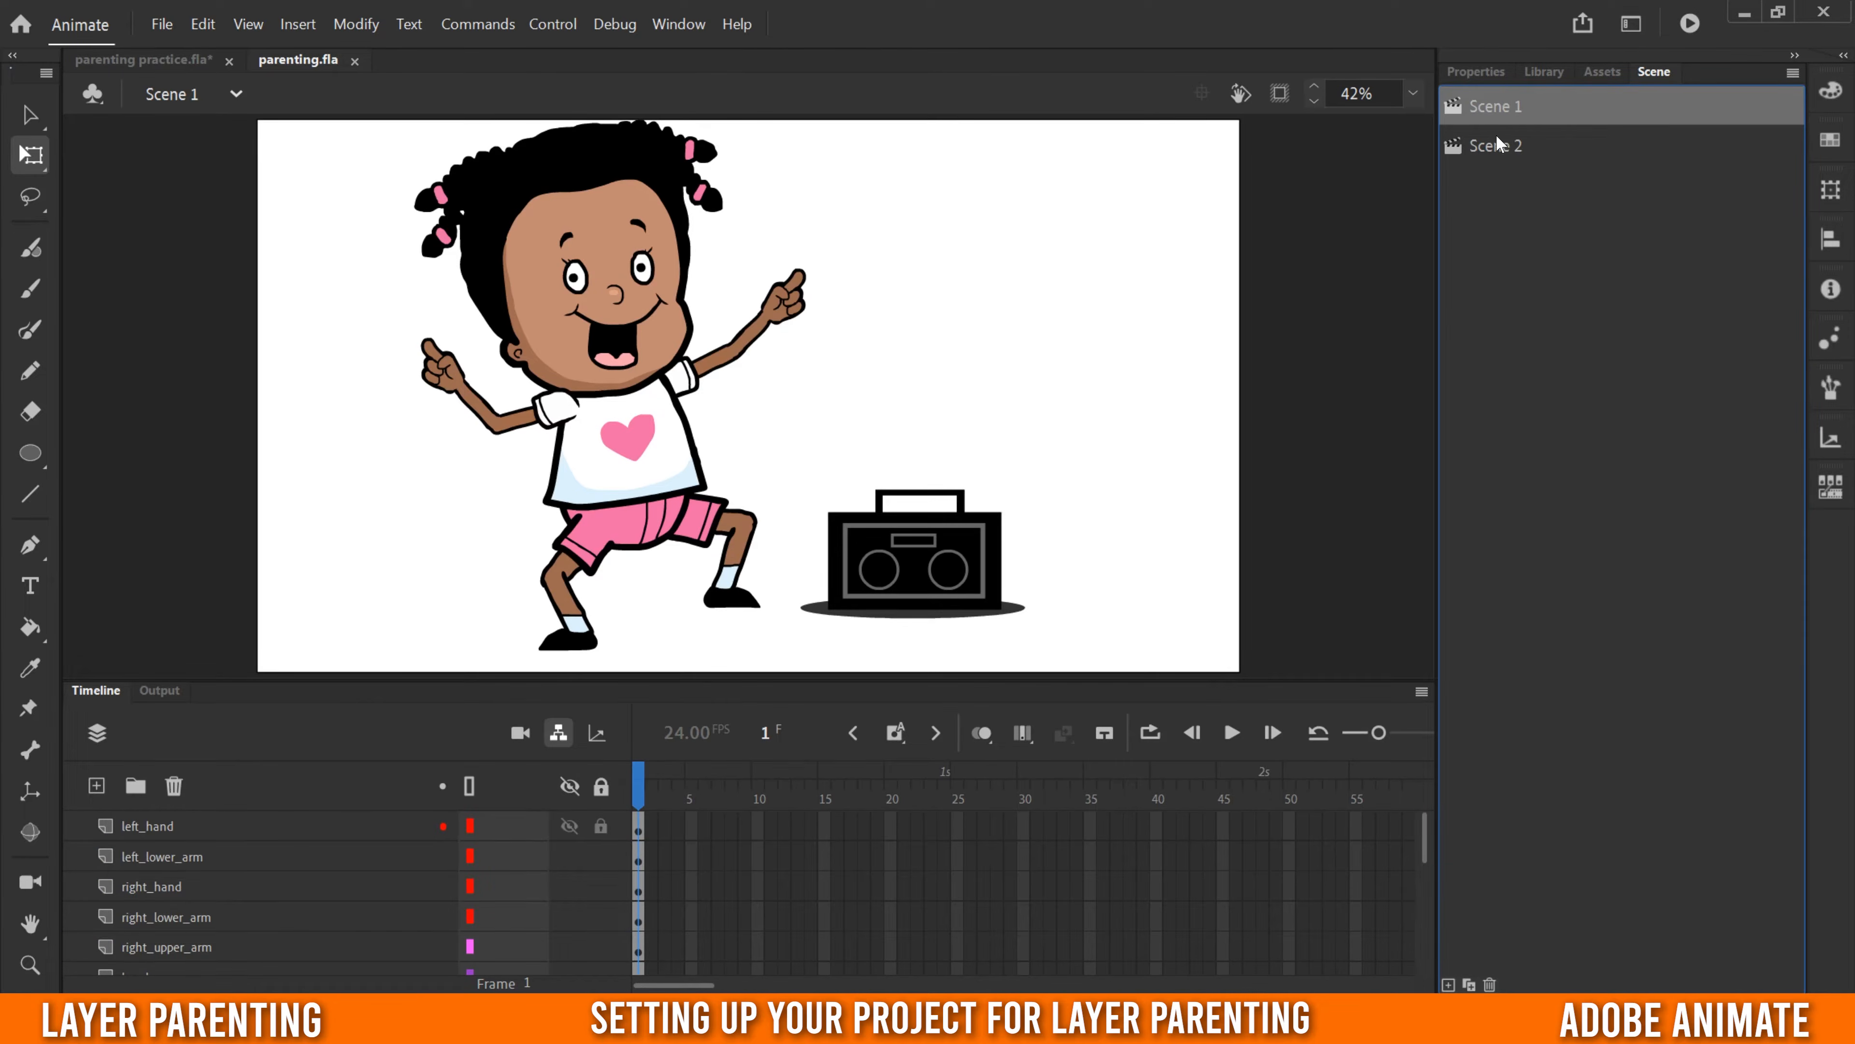
{"action": "left_click", "coordinate": [1497, 139]}
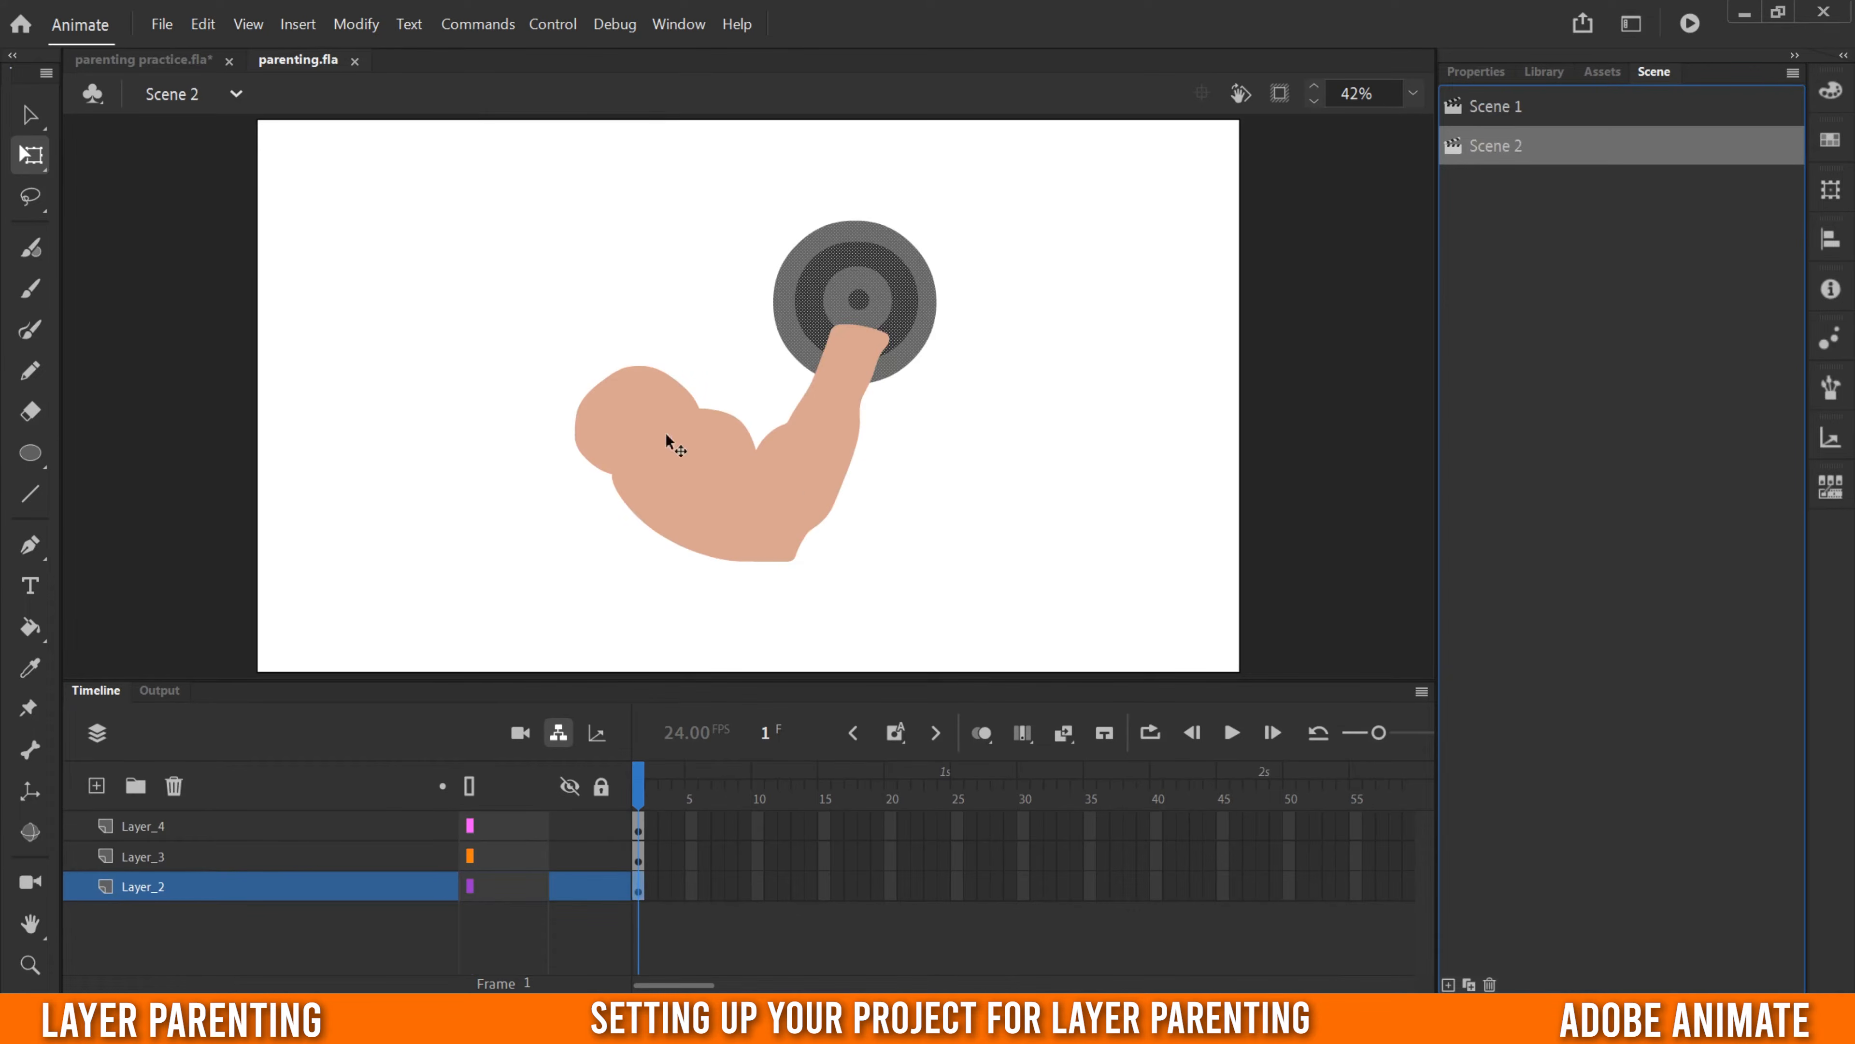
- Rename the dumbbell layer as weight, the upper arm layer as bicep and the forearm layer as fore
{"action": "double_click", "coordinate": [158, 885]}
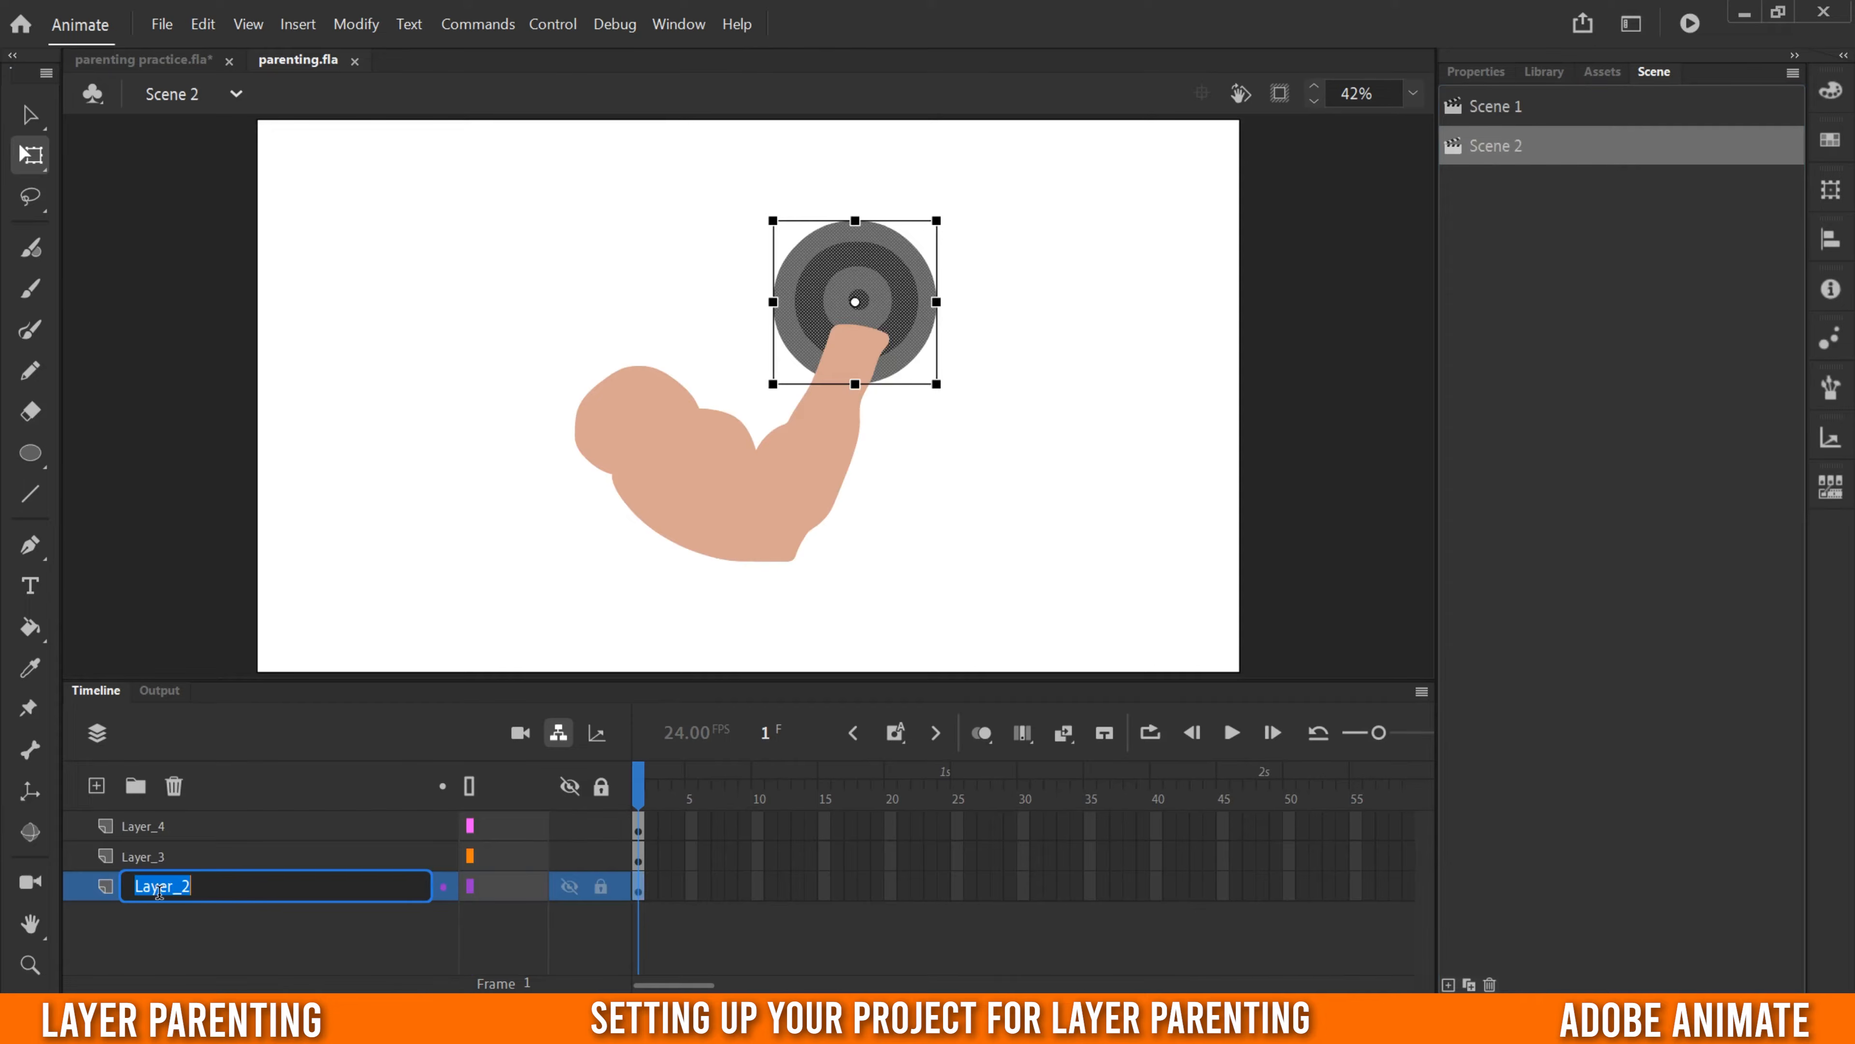
{"action": "type", "text": "weight"}
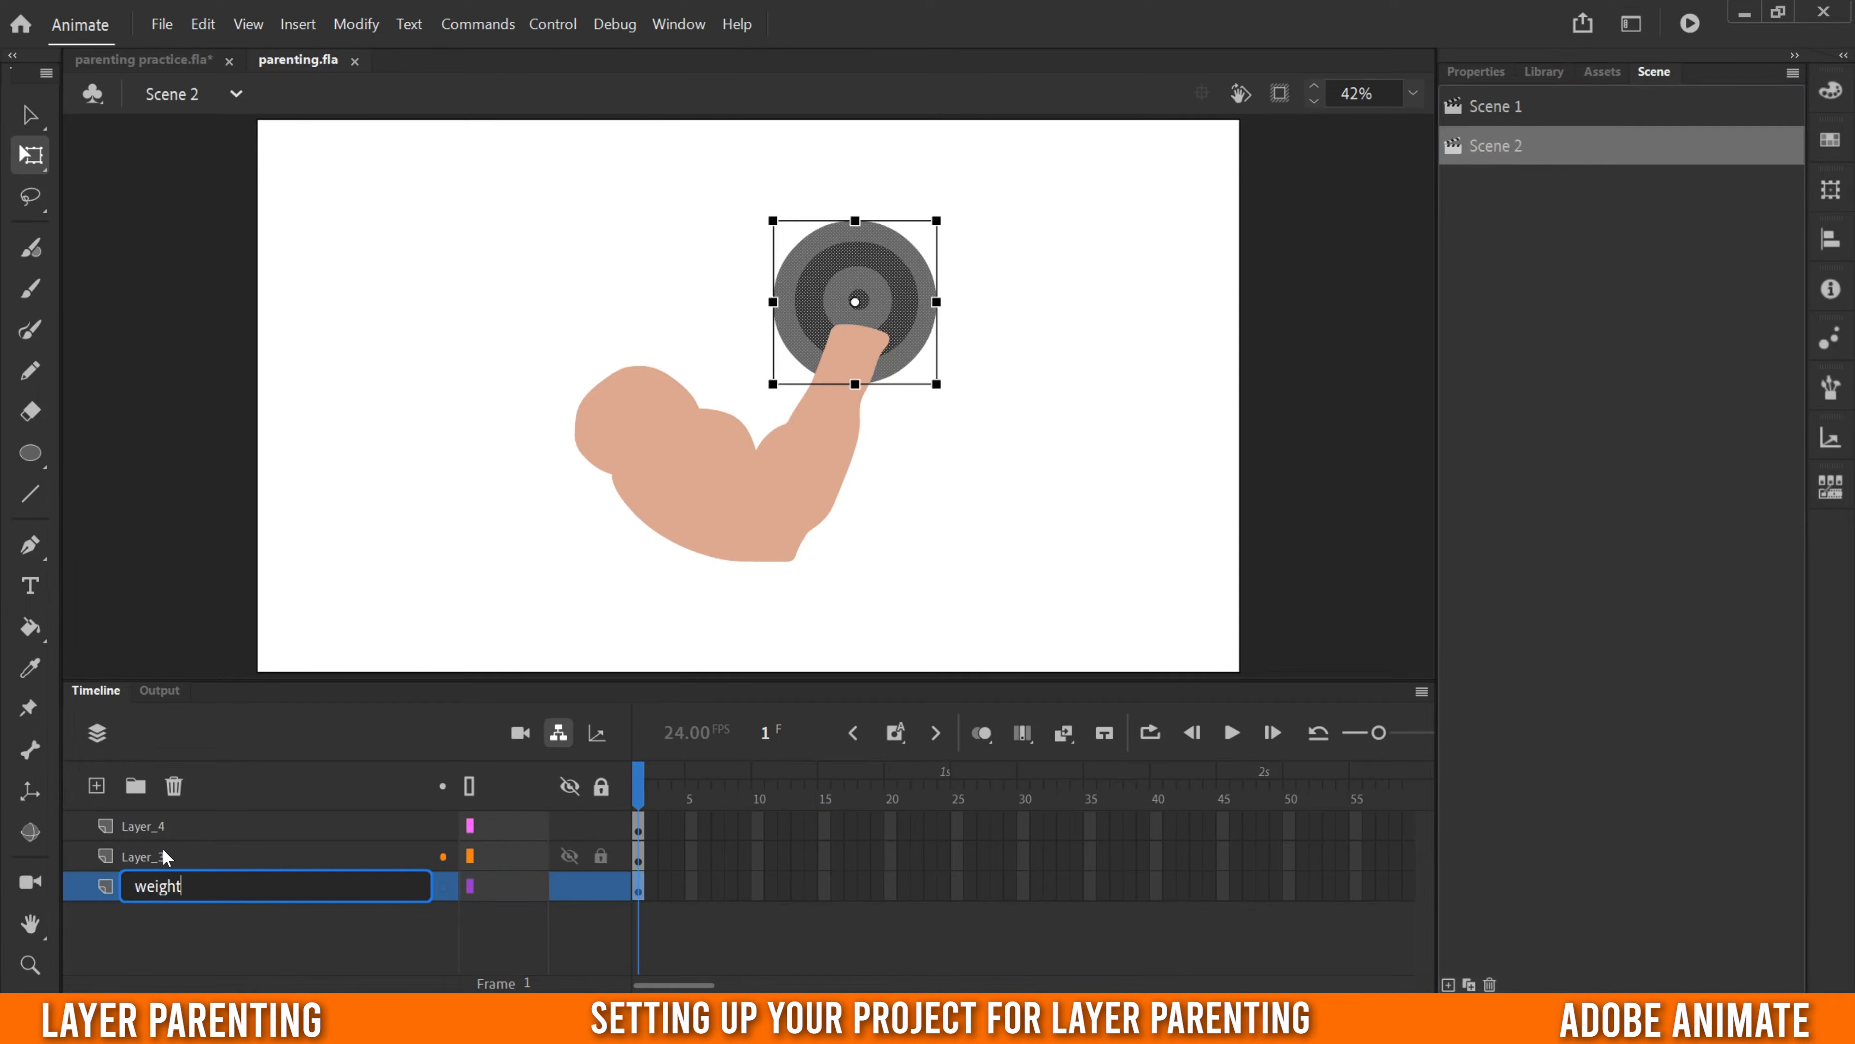
{"action": "left_click", "coordinate": [149, 857]}
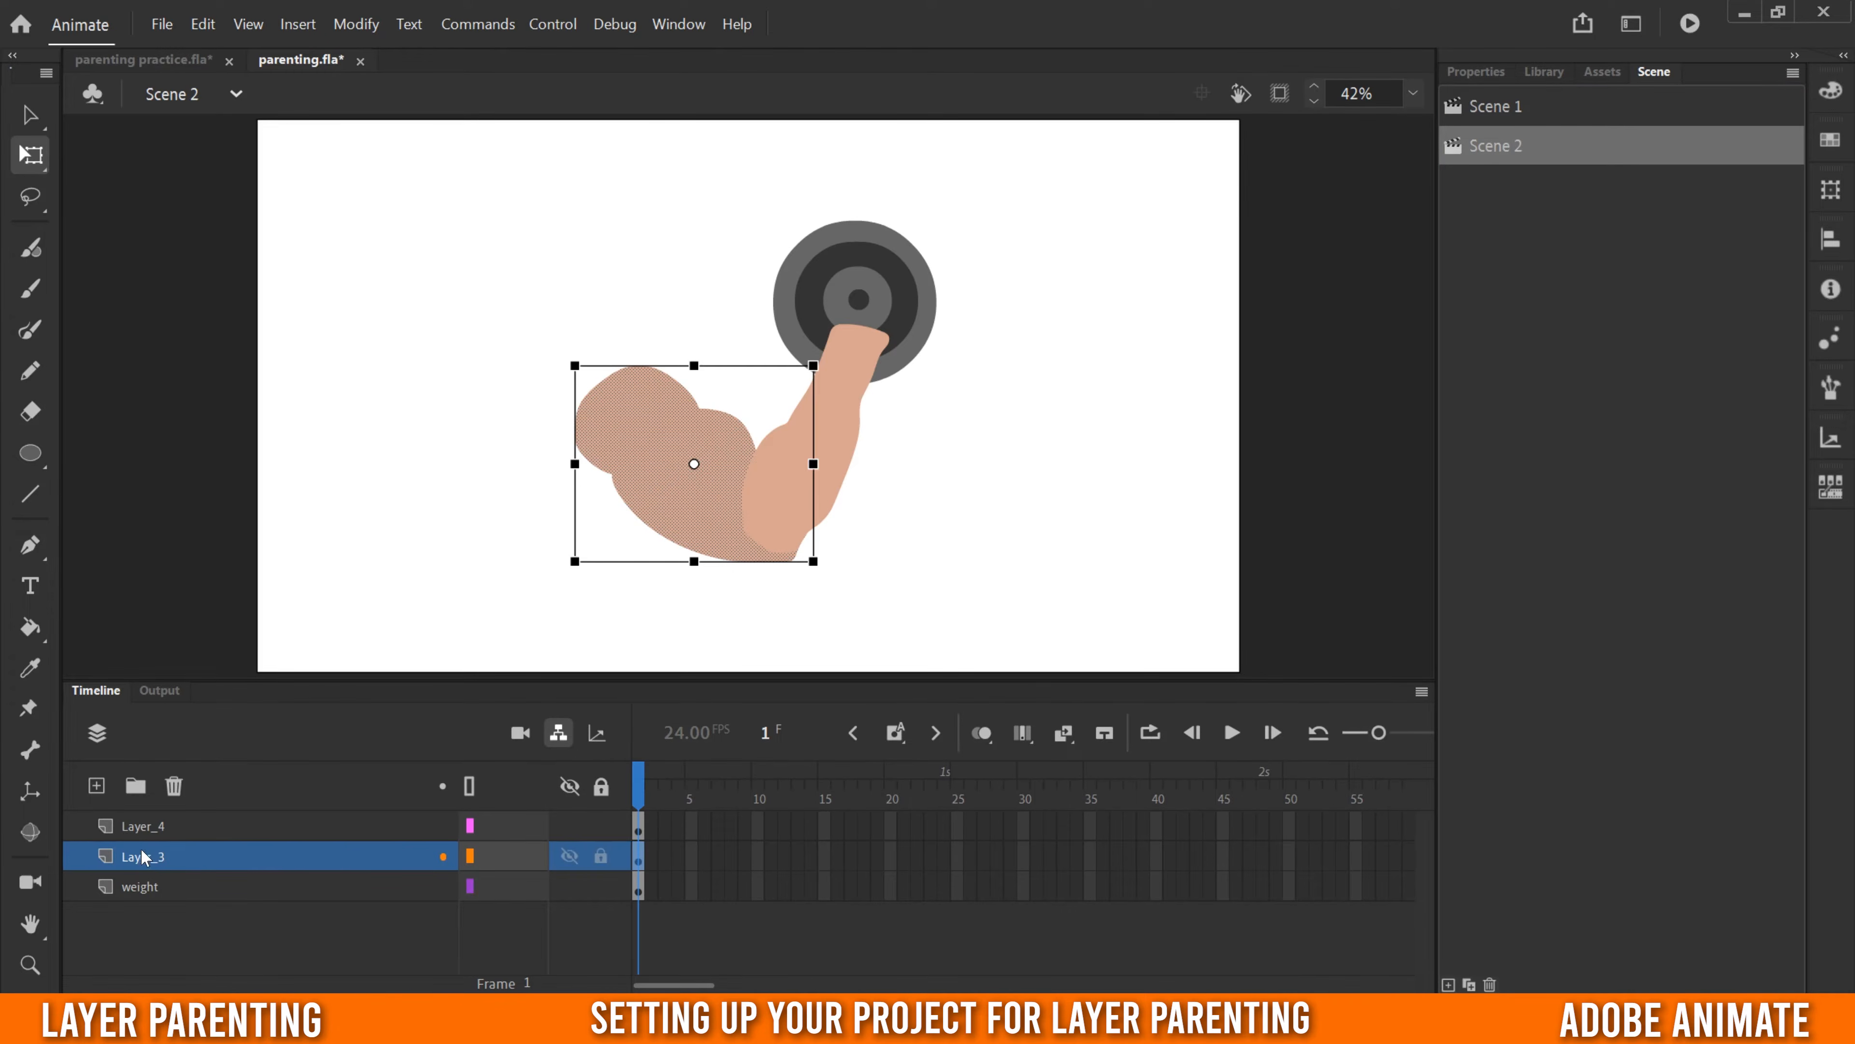
{"action": "double_click", "coordinate": [146, 859]}
{"action": "type", "text": "bicep"}
{"action": "left_click", "coordinate": [164, 833]}
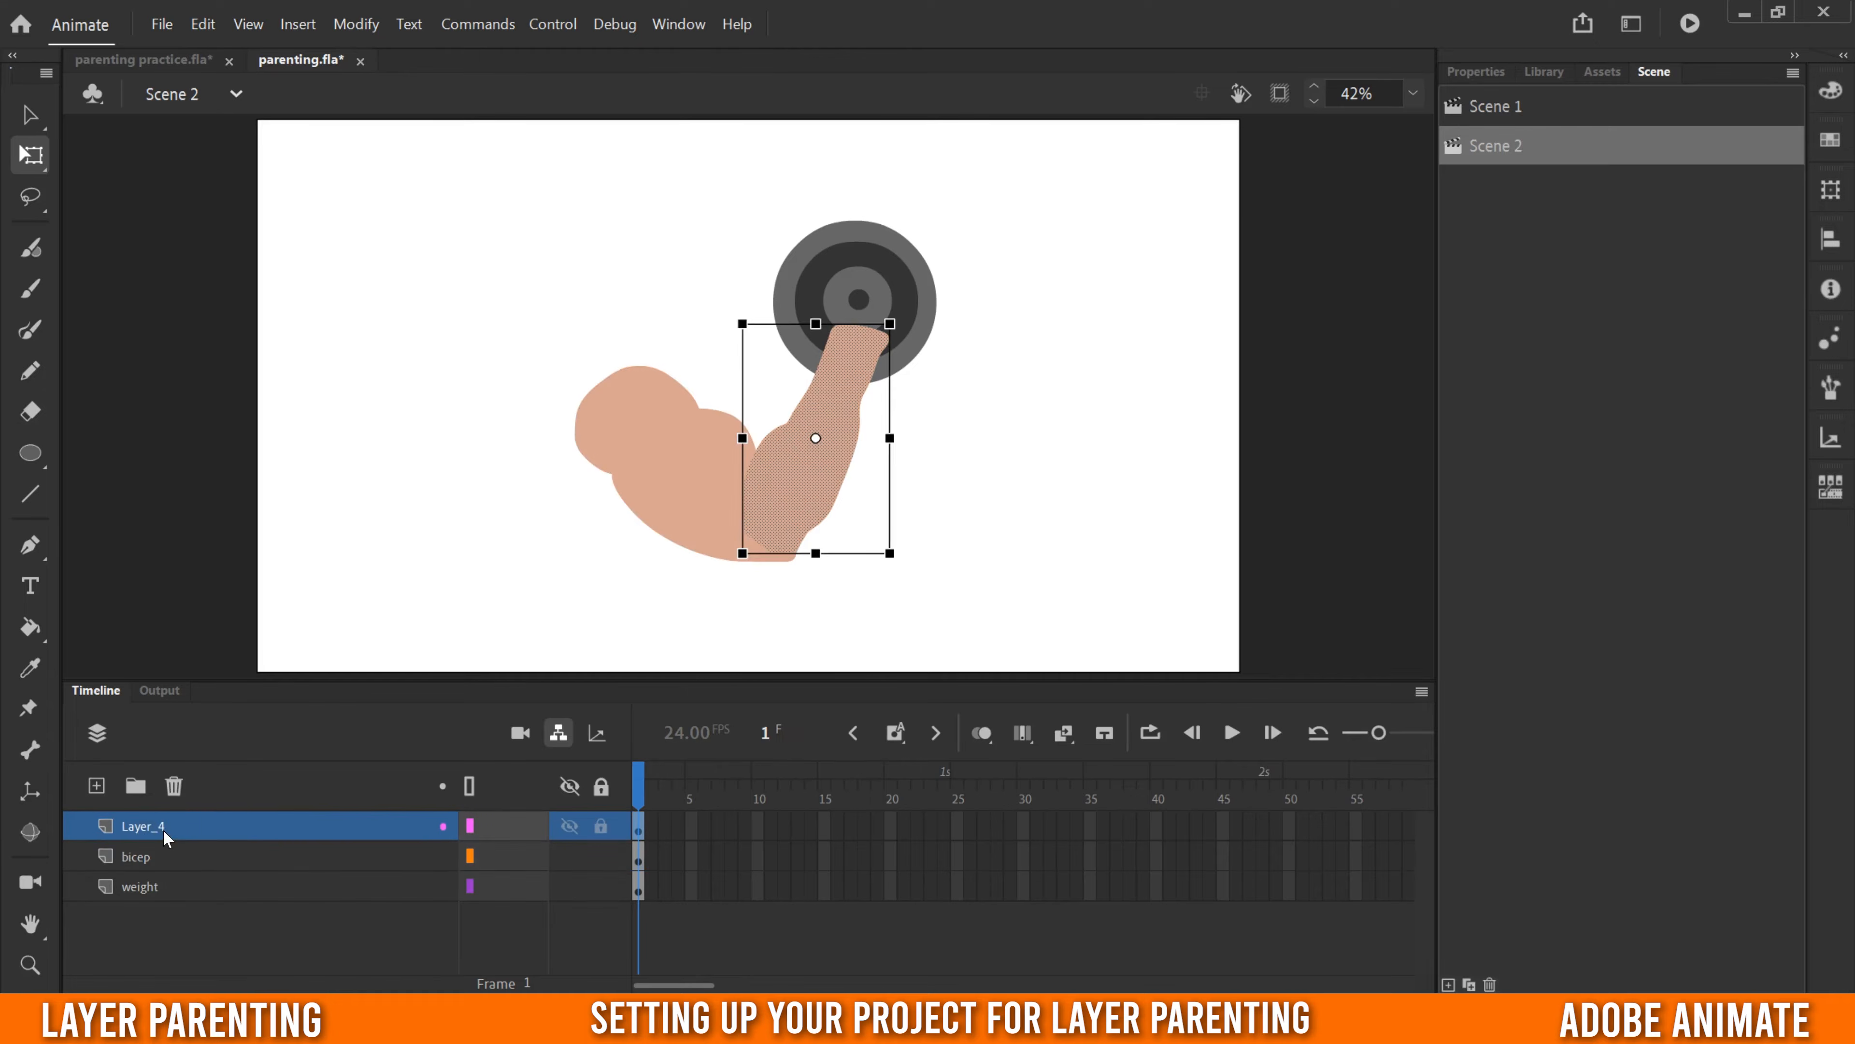
{"action": "double_click", "coordinate": [158, 827]}
{"action": "type", "text": "for"}
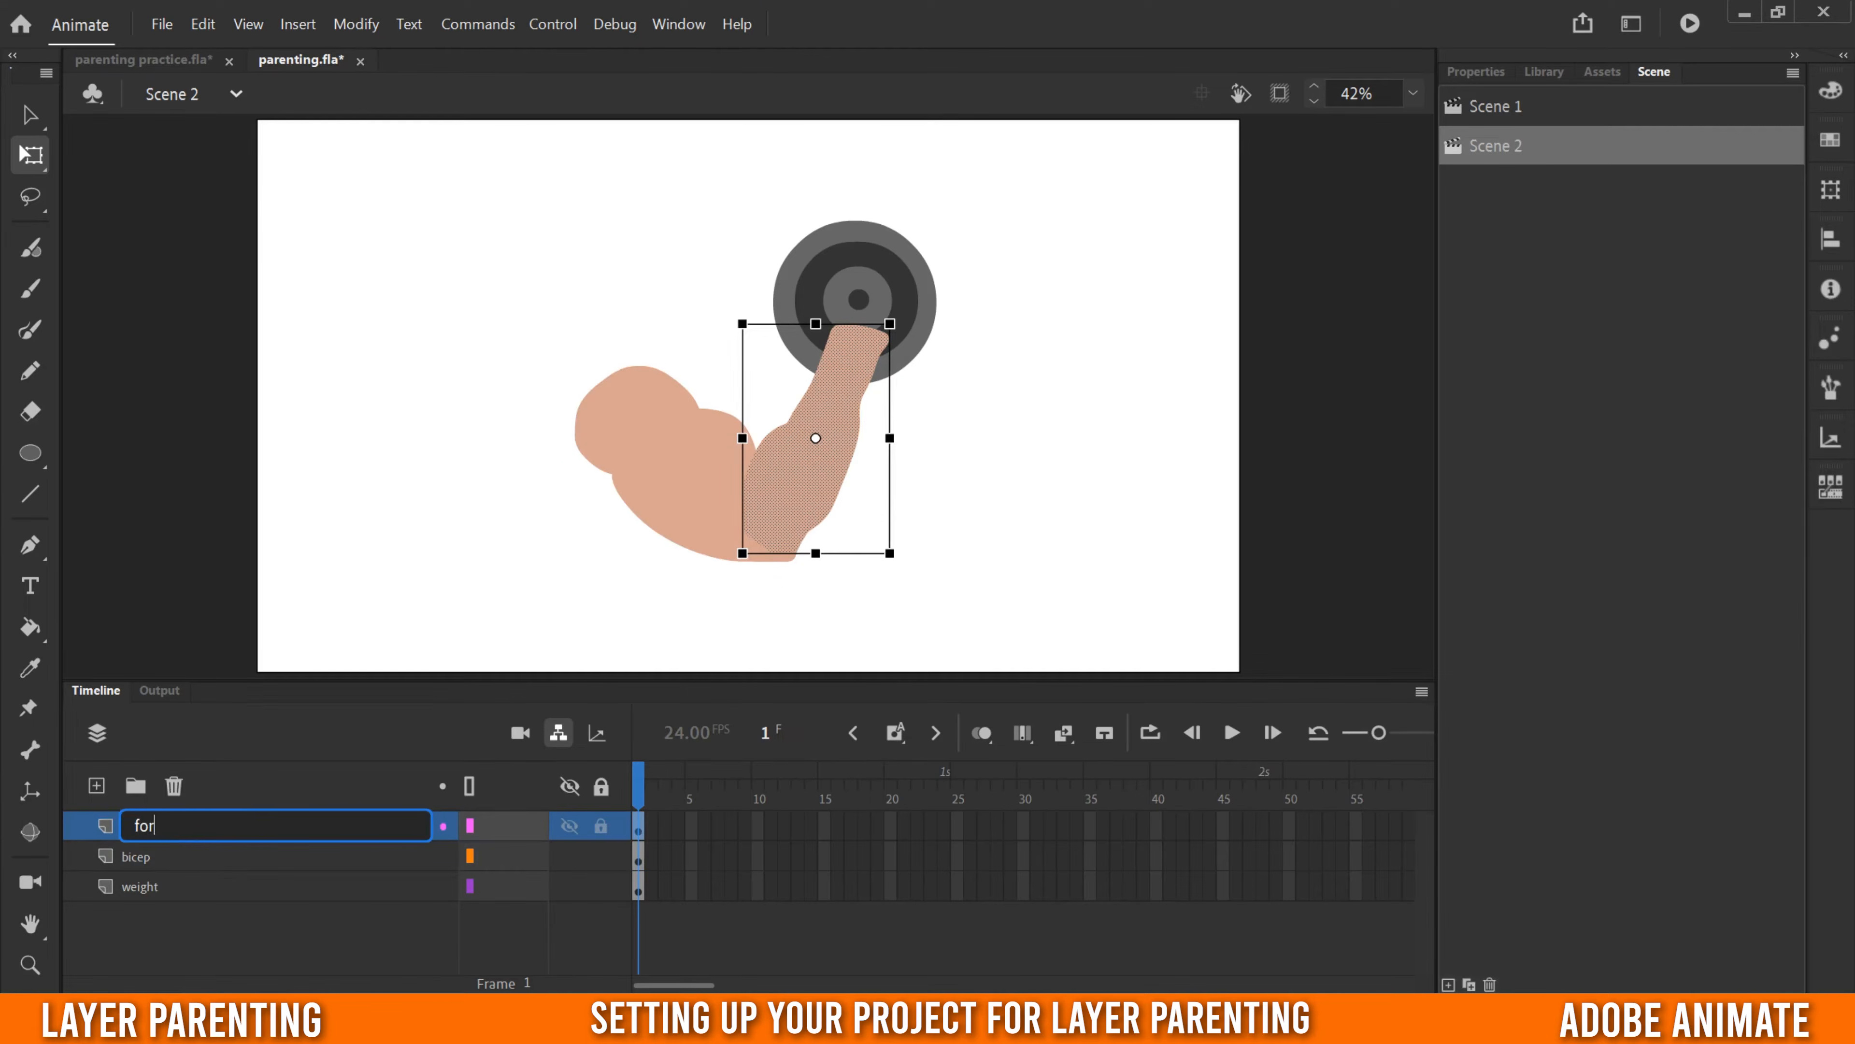
{"action": "type", "text": "e"}
{"action": "left_click", "coordinate": [139, 884]}
- Move the weight layer to the top of the layer stack, above fore and bicep
{"action": "left_click", "coordinate": [185, 824]}
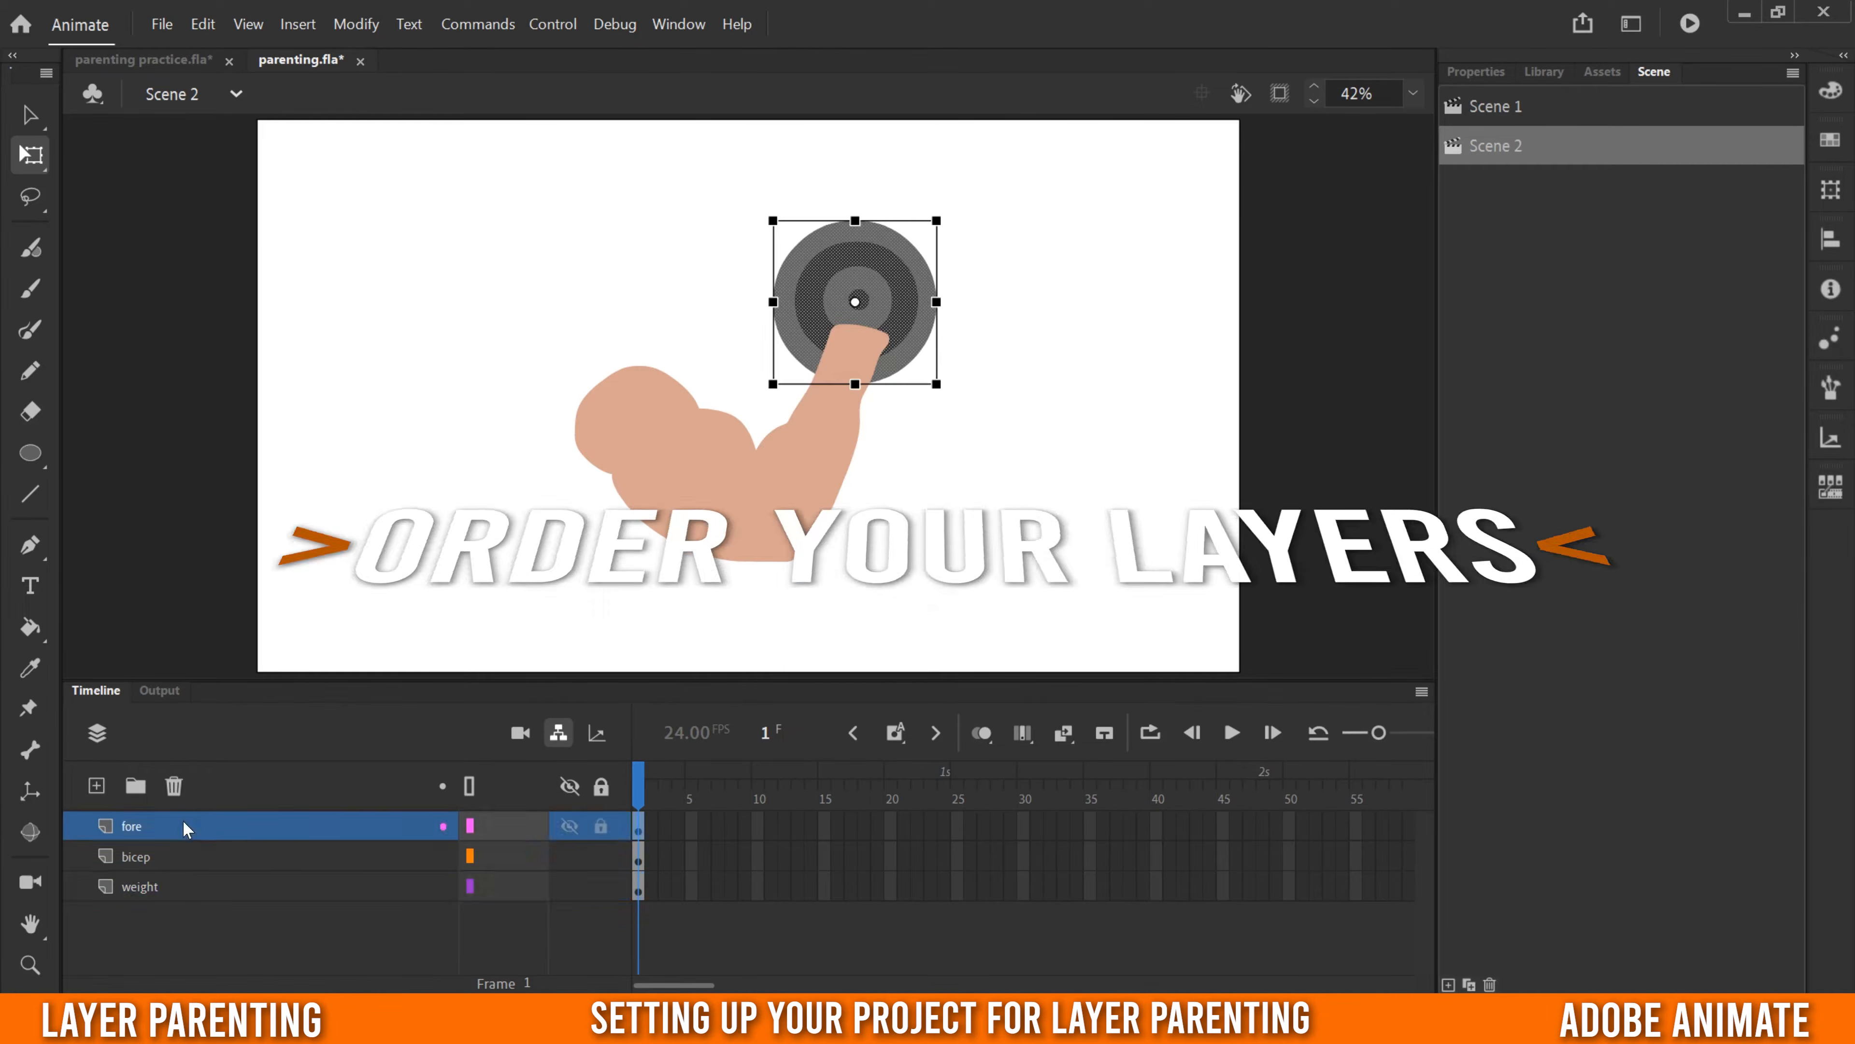
{"action": "left_click", "coordinate": [184, 859]}
{"action": "left_click", "coordinate": [179, 888]}
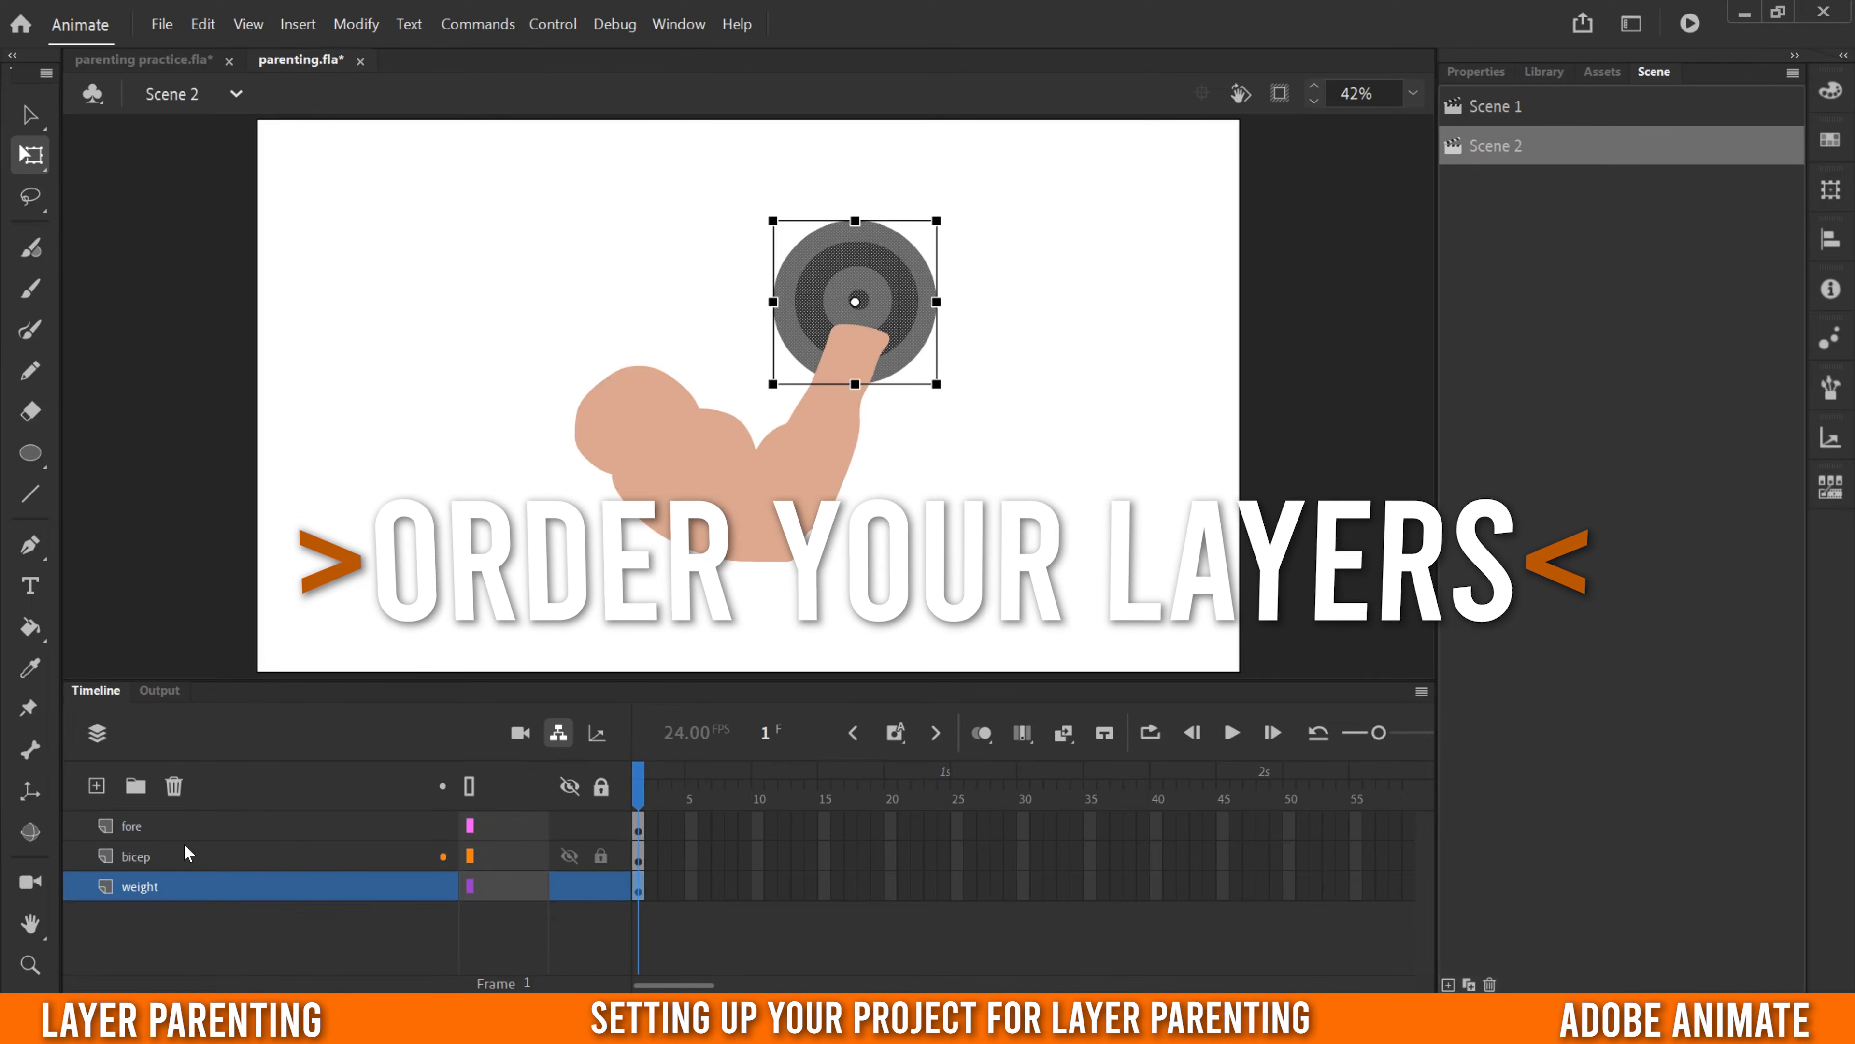
{"action": "left_click", "coordinate": [184, 824]}
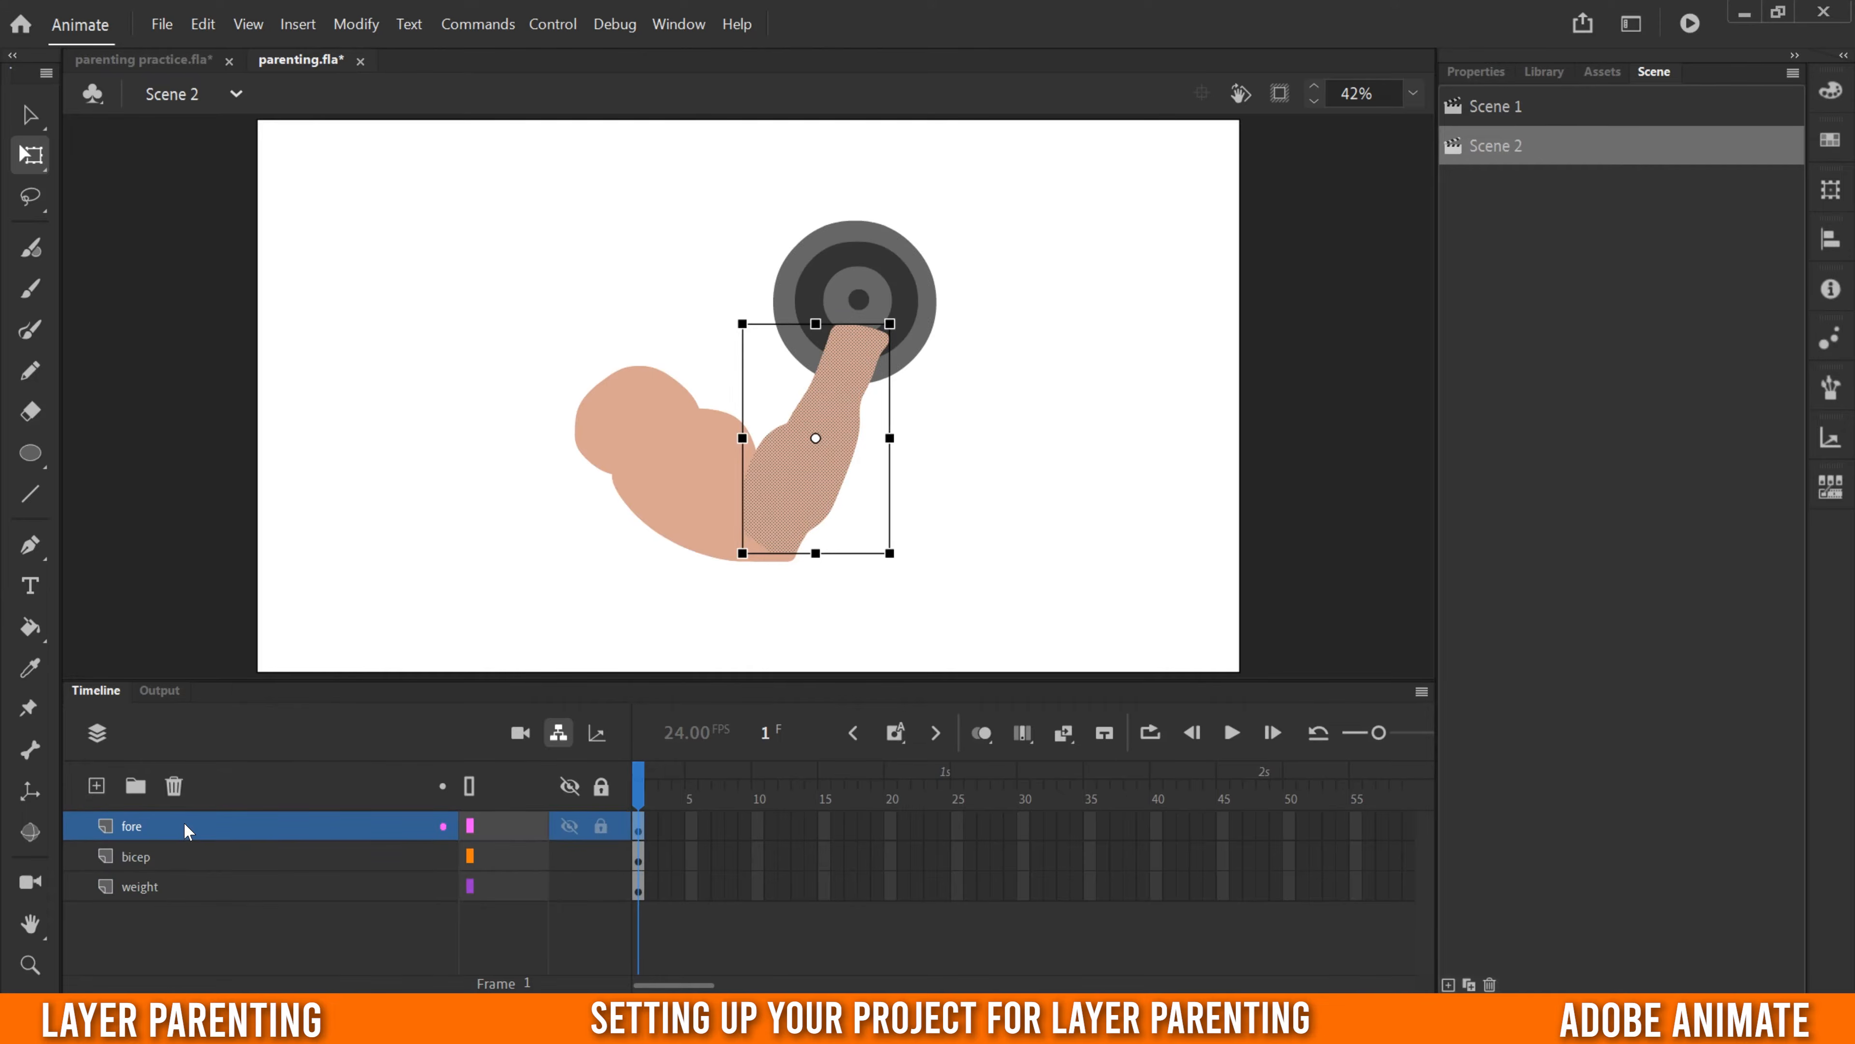
{"action": "left_click", "coordinate": [175, 886]}
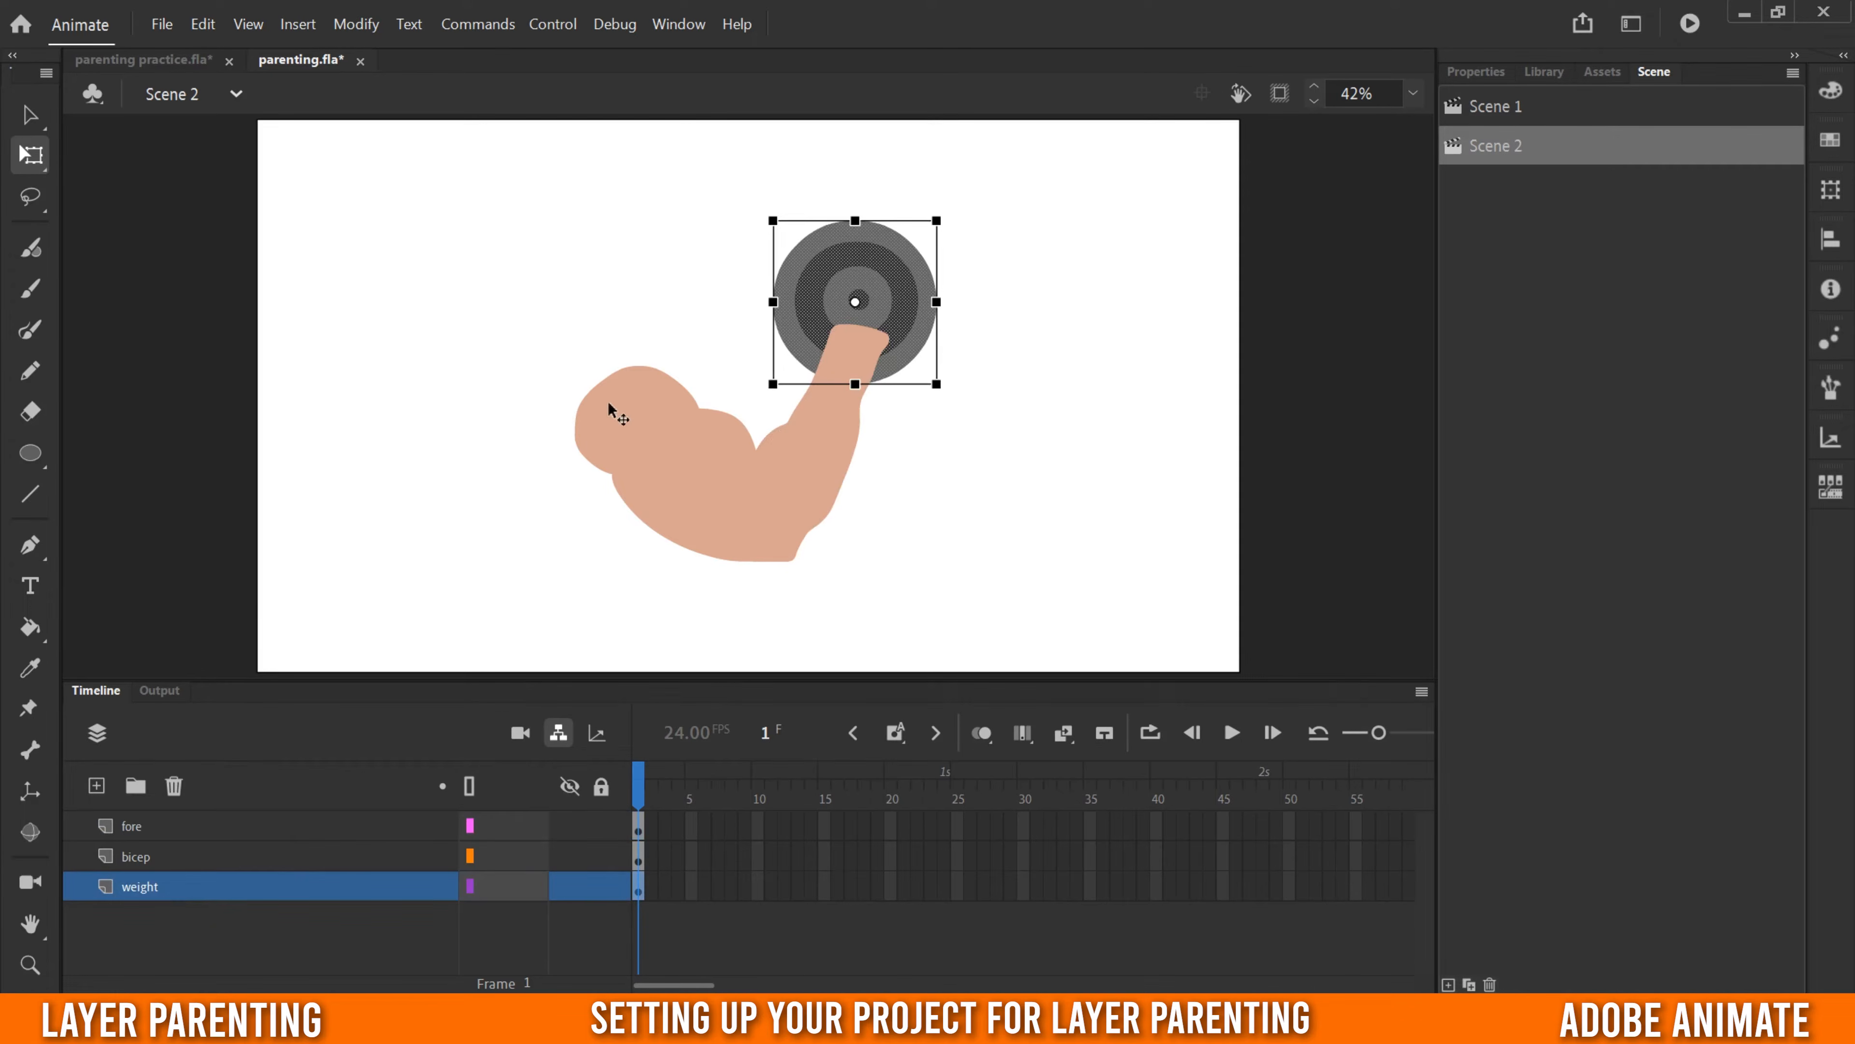
{"action": "left_click_drag", "start_coordinate": [106, 895], "coordinate": [130, 825]}
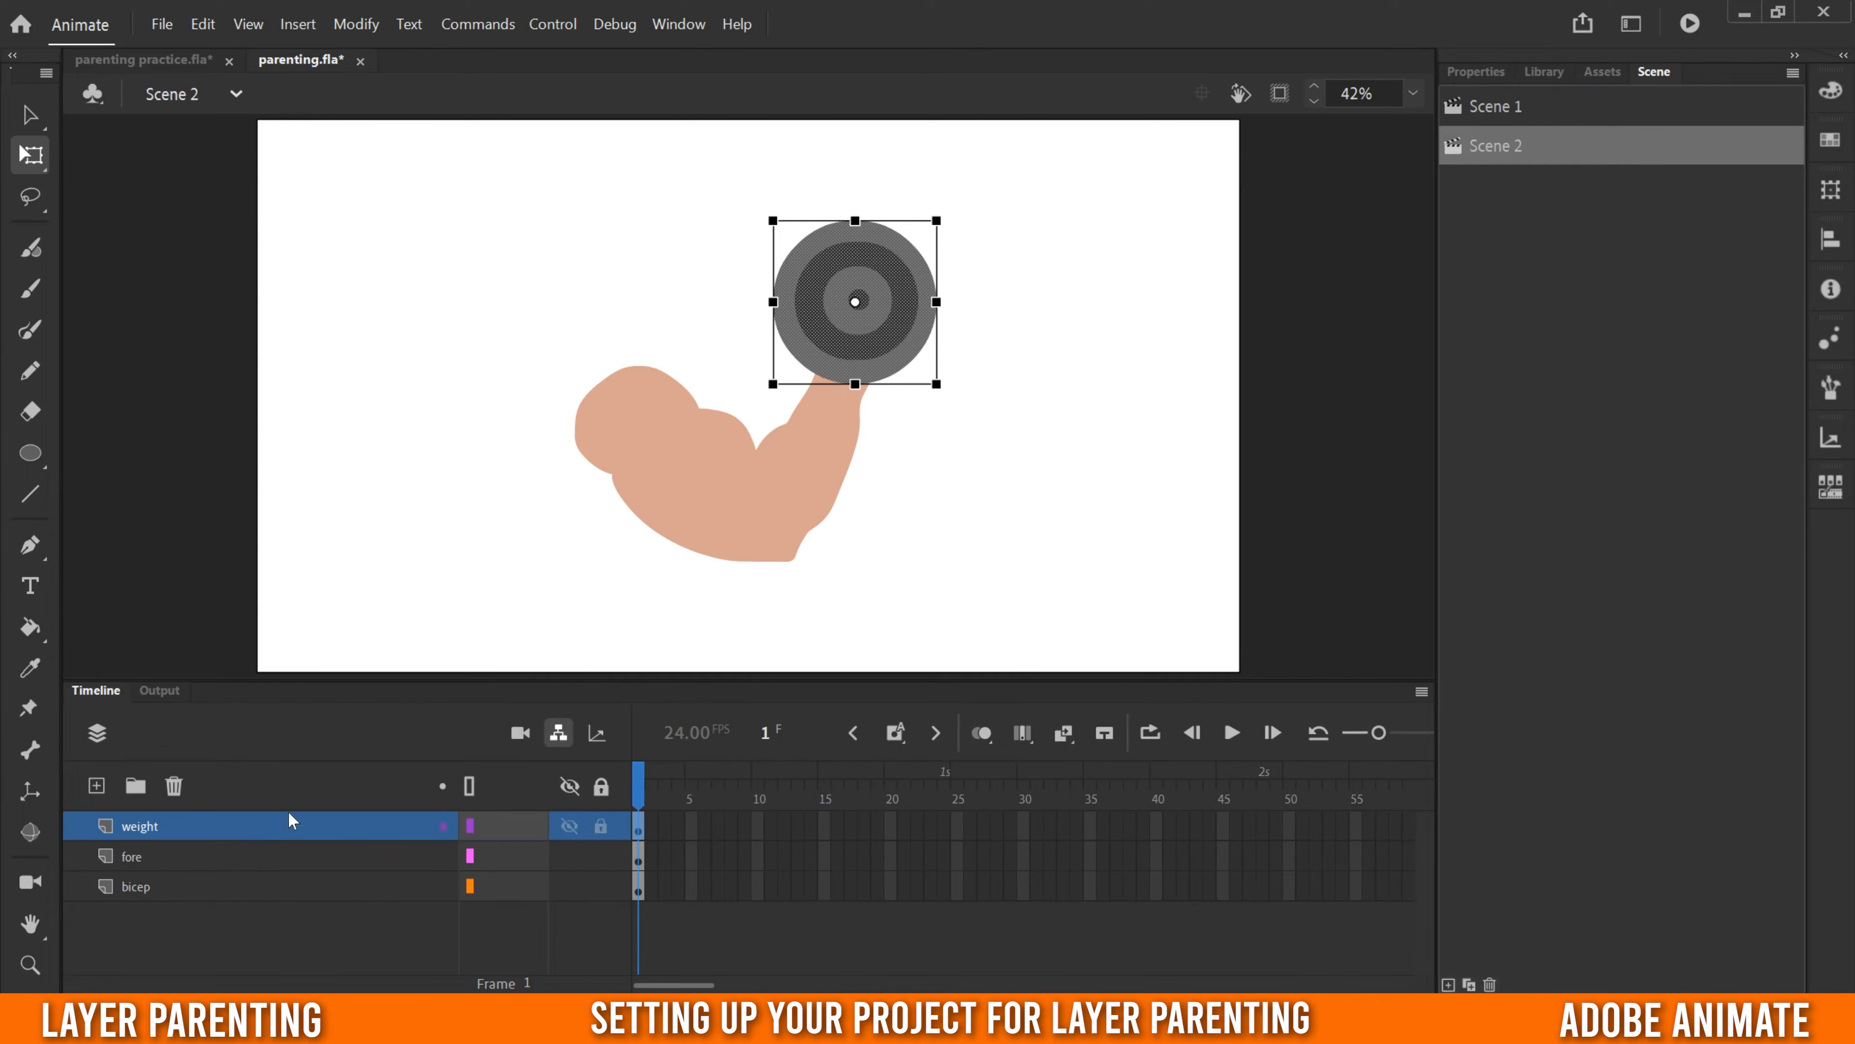
{"action": "left_click", "coordinate": [147, 858]}
{"action": "left_click", "coordinate": [157, 887]}
{"action": "left_click", "coordinate": [177, 922]}
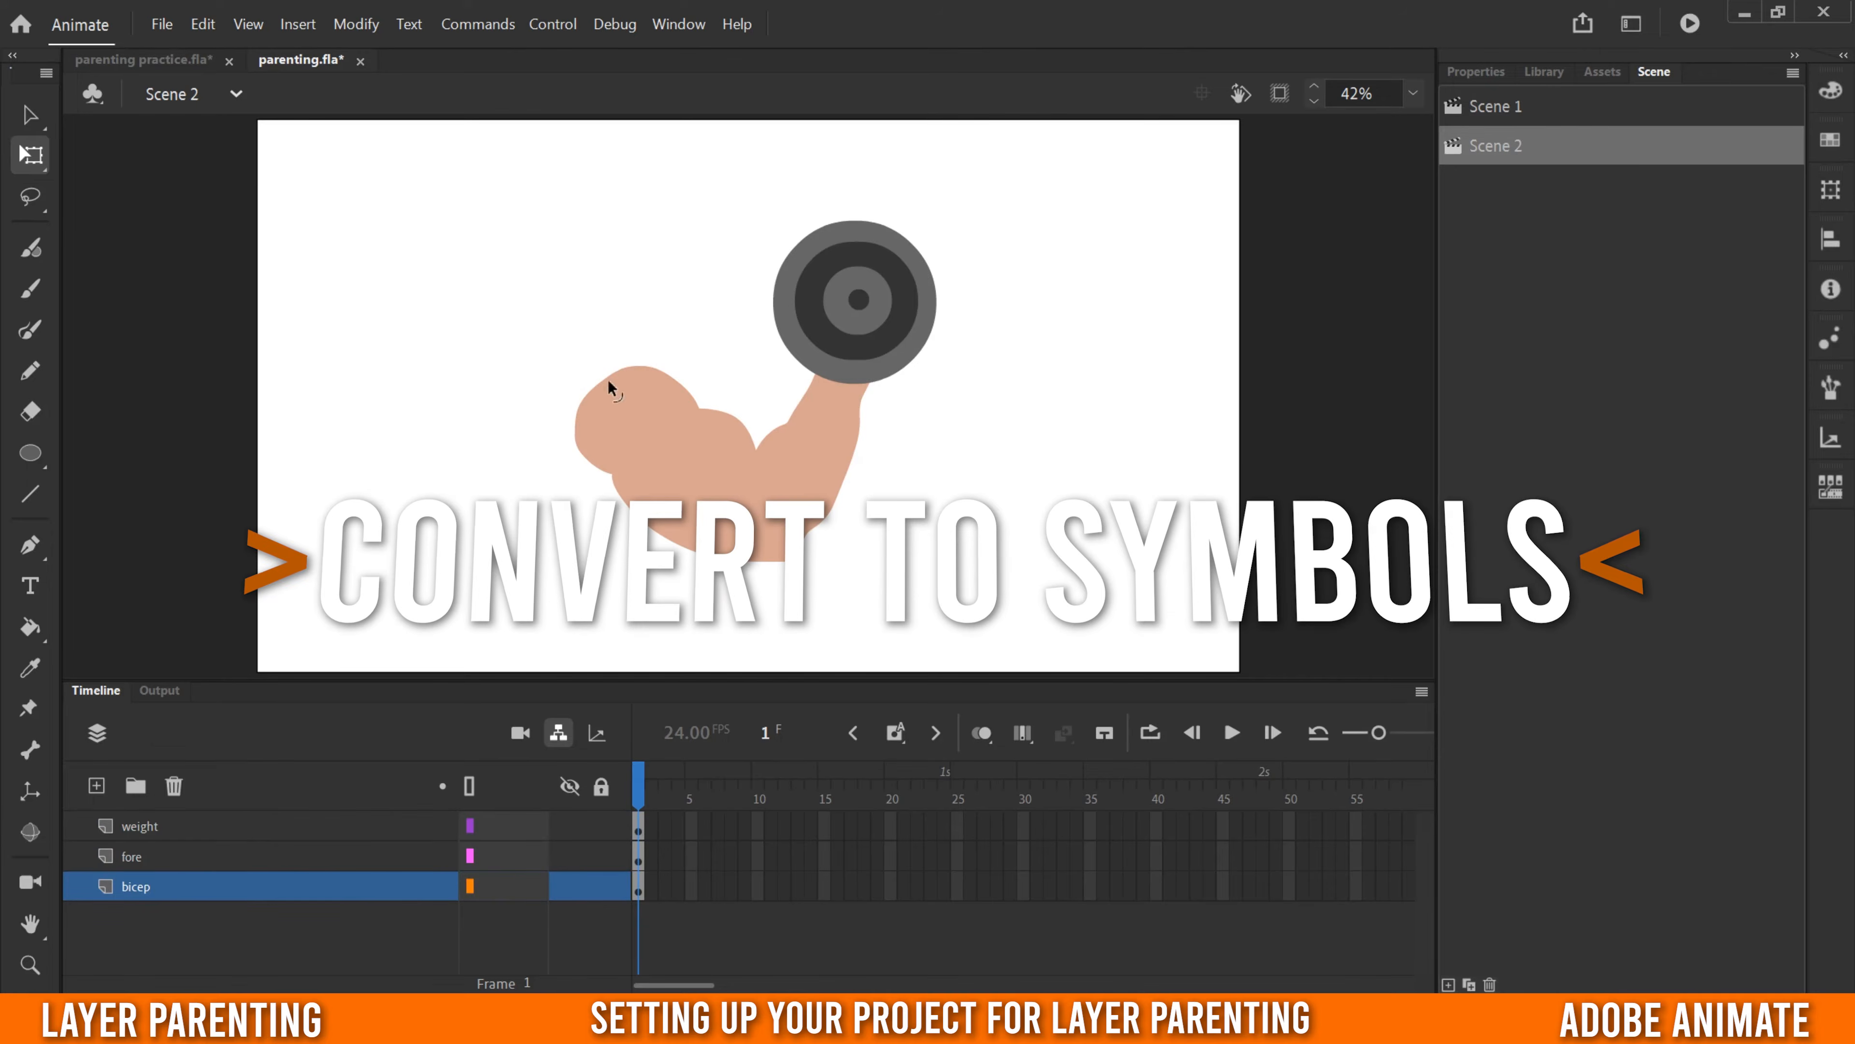
- Try moving the weight's dark ring away from the dumbbell as a loose shape, and undo the move
{"action": "left_click", "coordinate": [153, 826]}
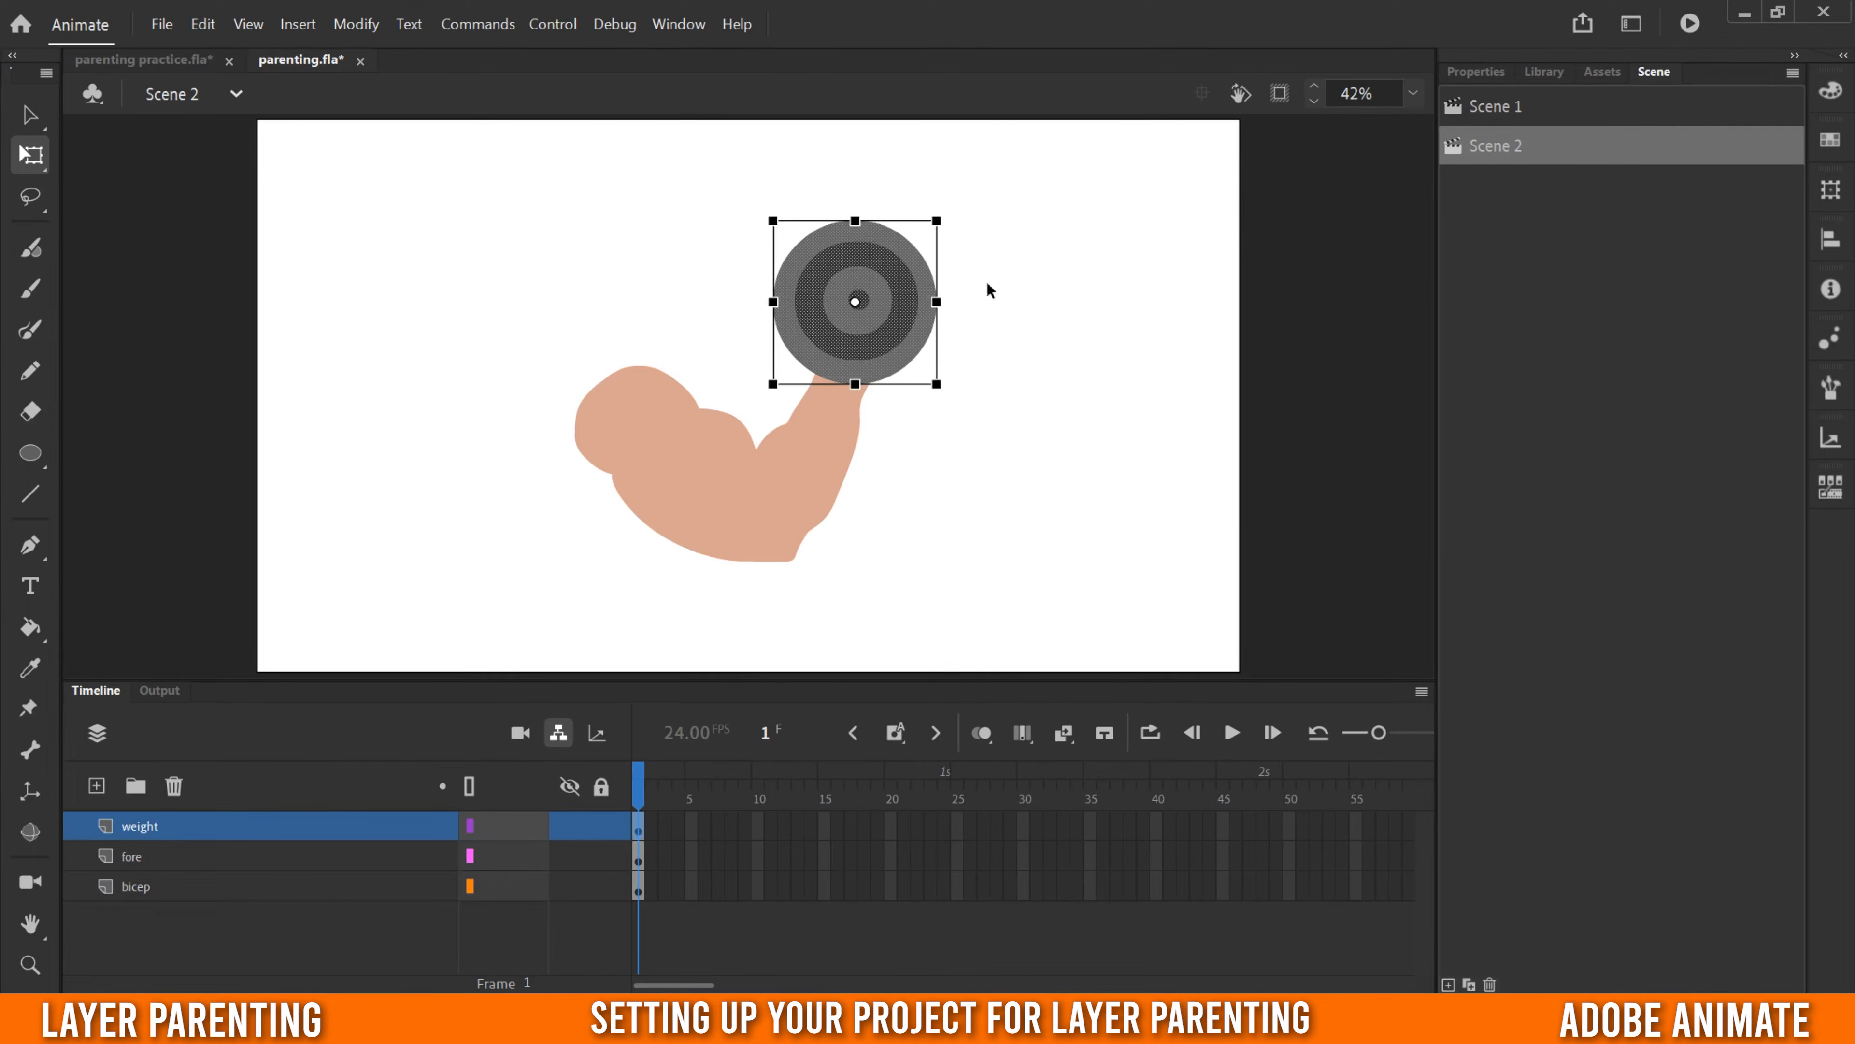
{"action": "left_click", "coordinate": [812, 484]}
{"action": "left_click", "coordinate": [882, 265]}
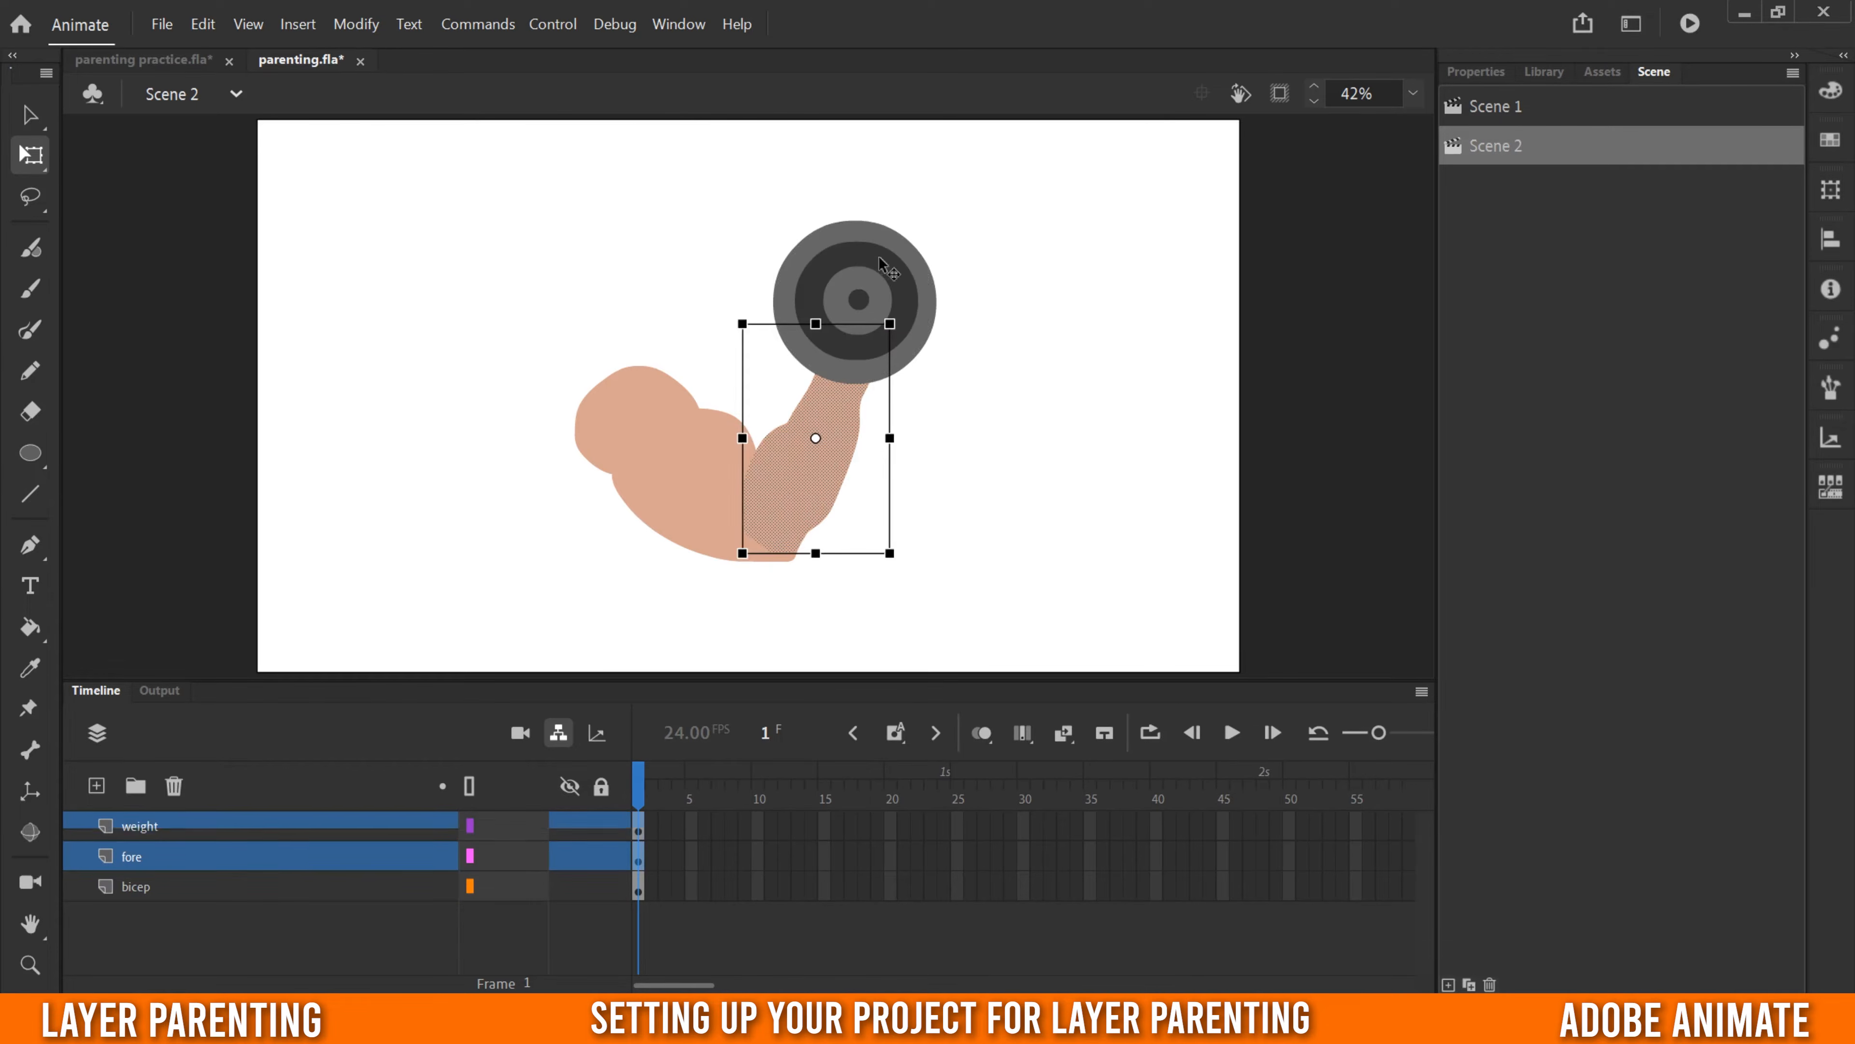
{"action": "left_click_drag", "start_coordinate": [882, 262], "coordinate": [1129, 364]}
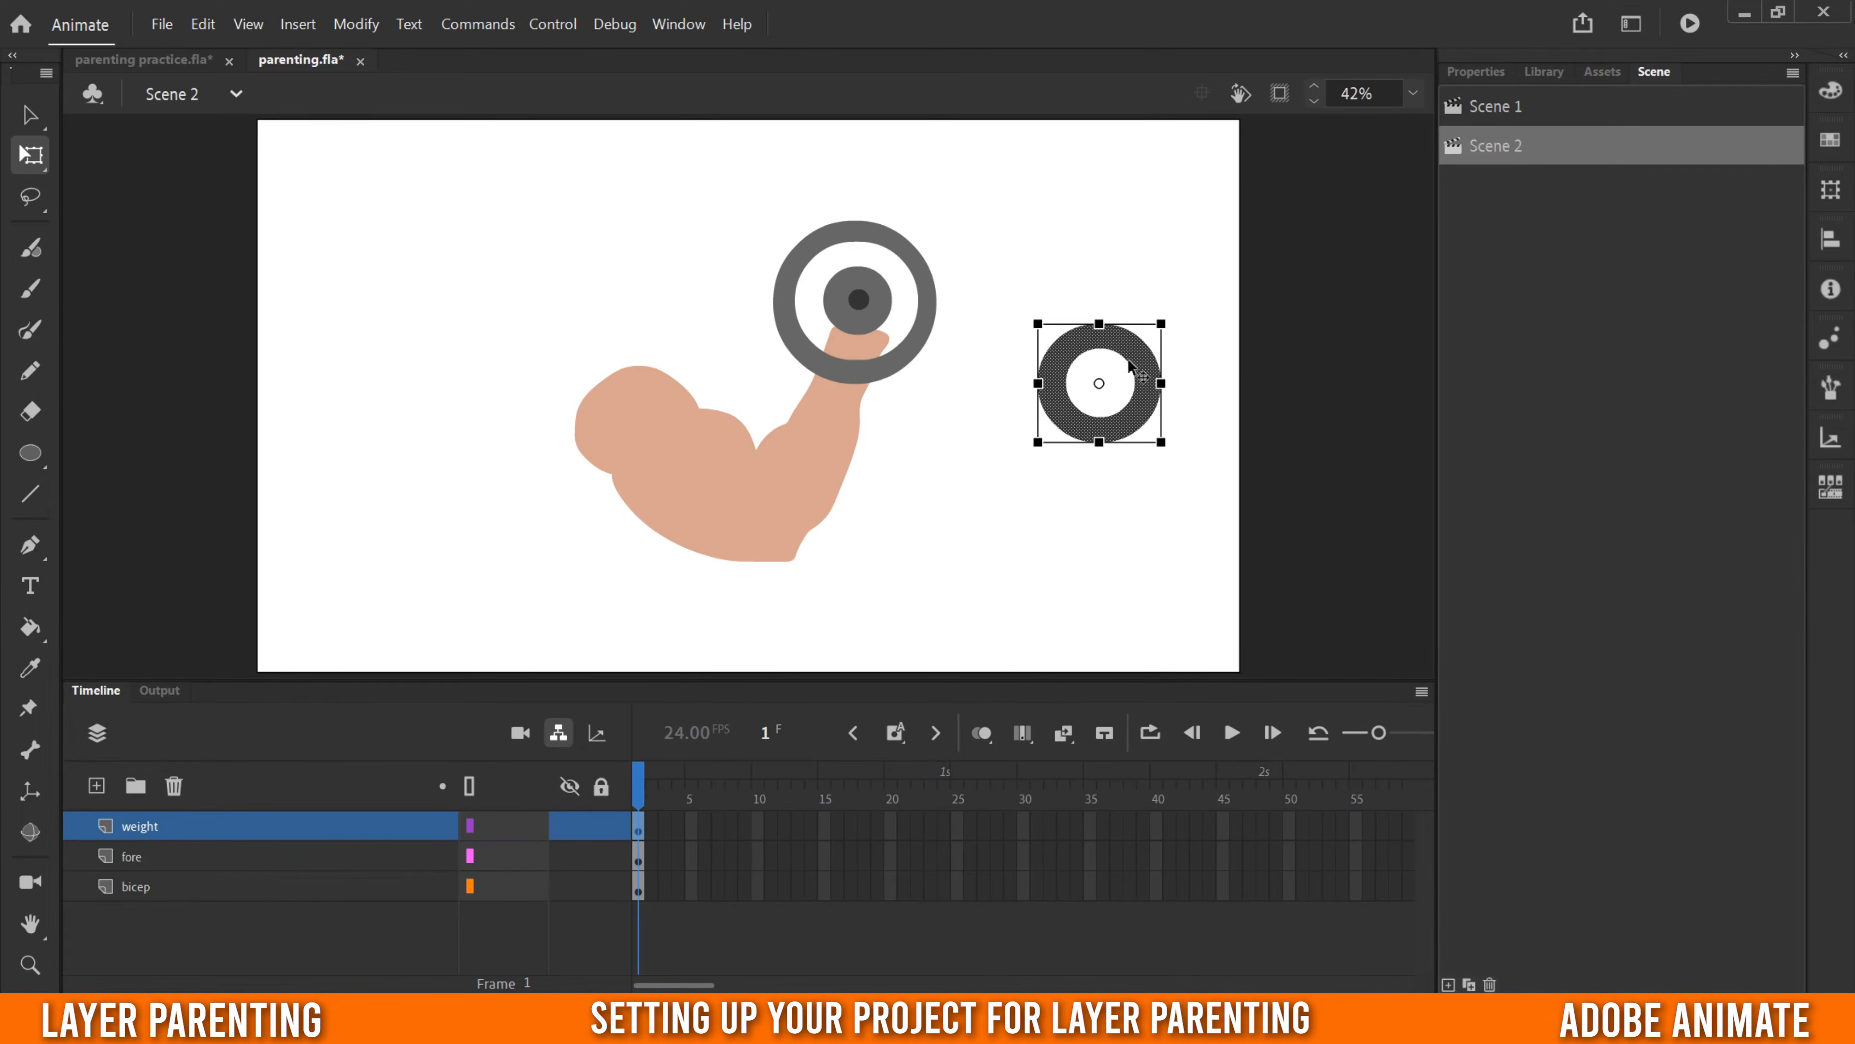
{"action": "left_click", "coordinate": [202, 24]}
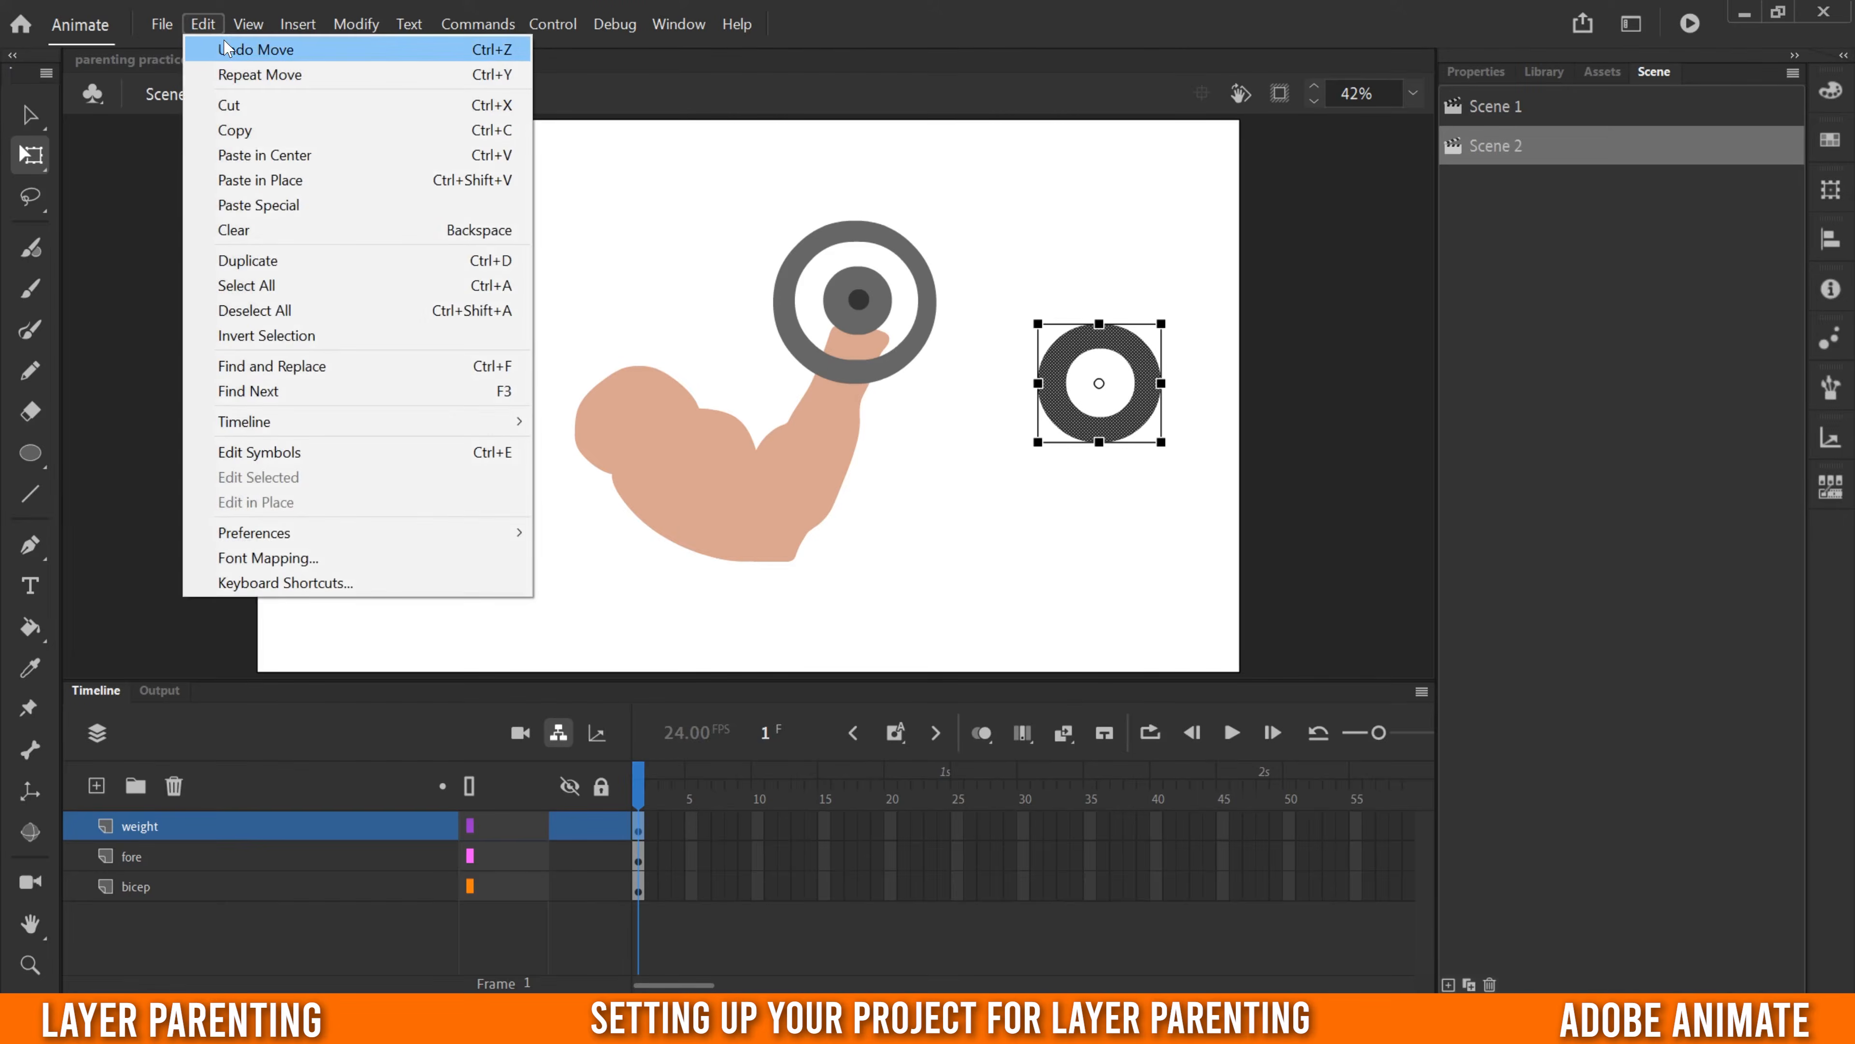
{"action": "left_click", "coordinate": [227, 50]}
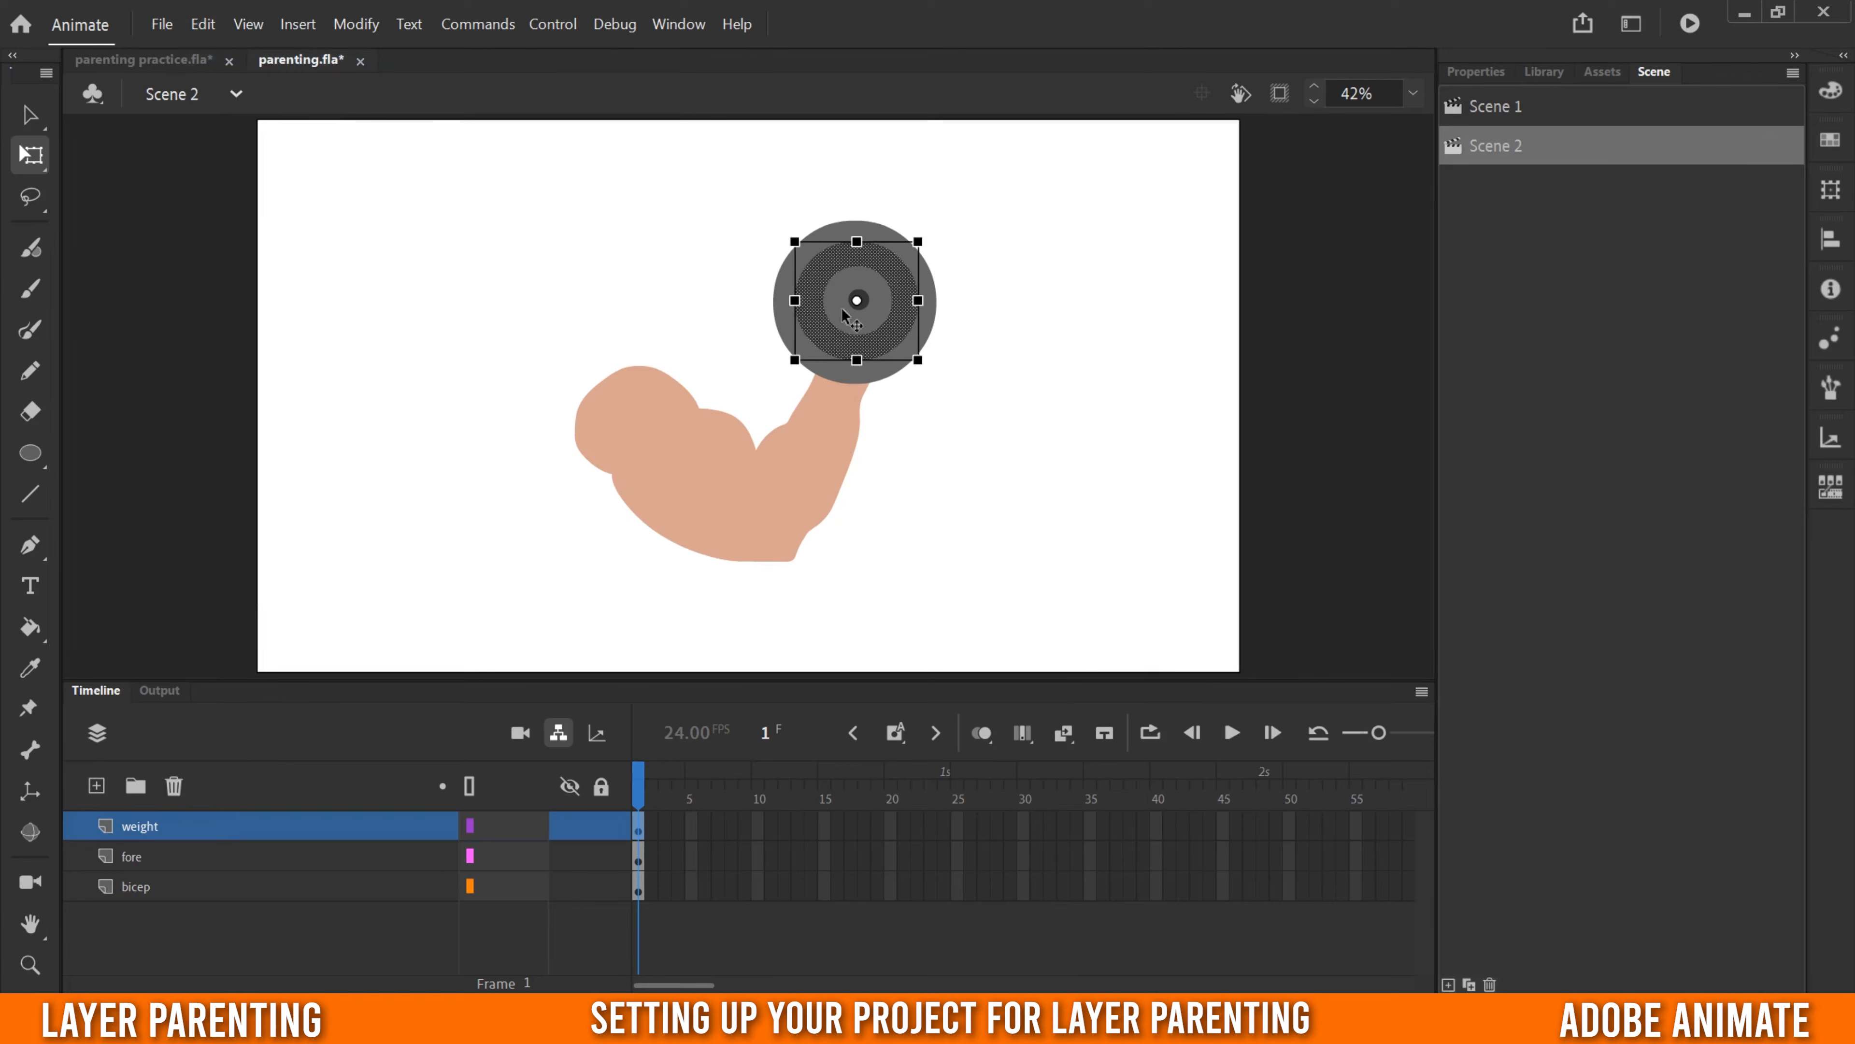
- Convert the upper arm artwork on the bicep layer to a Graphic symbol named bicep
{"action": "left_click", "coordinate": [137, 886]}
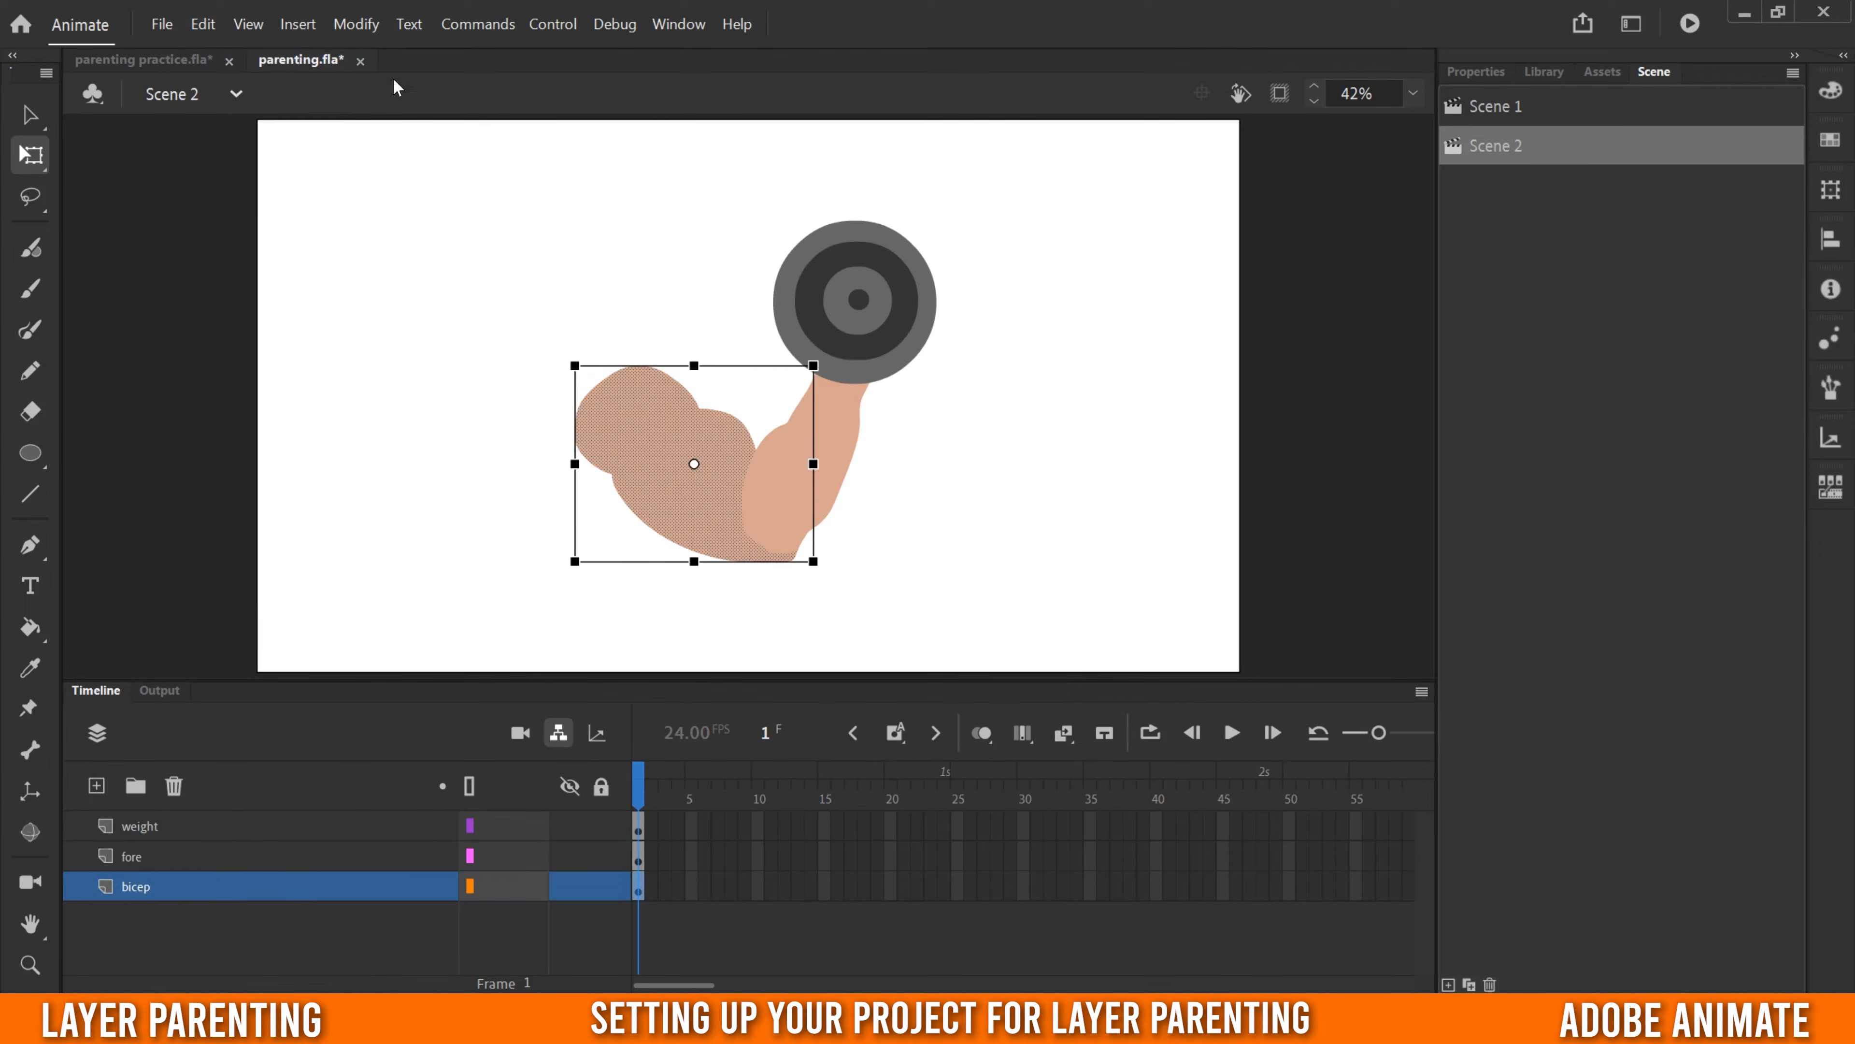
{"action": "left_click", "coordinate": [356, 24]}
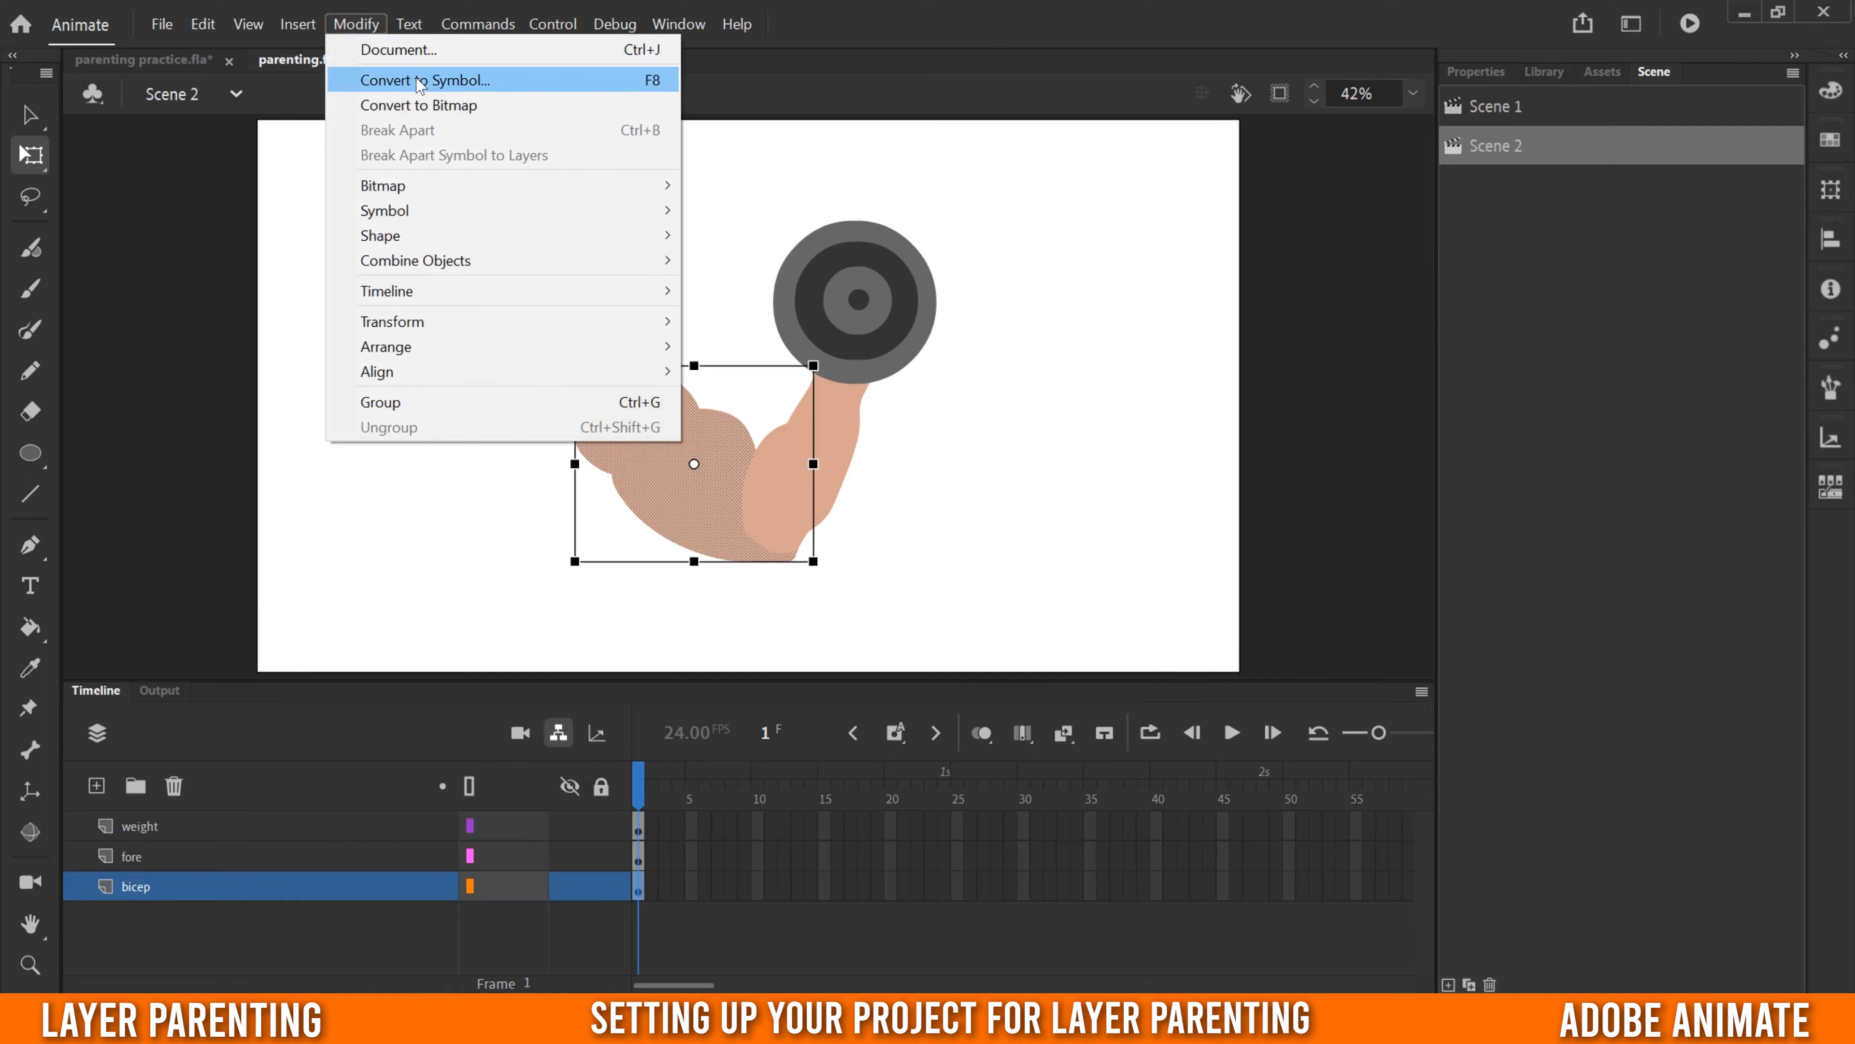
{"action": "left_click", "coordinate": [567, 82]}
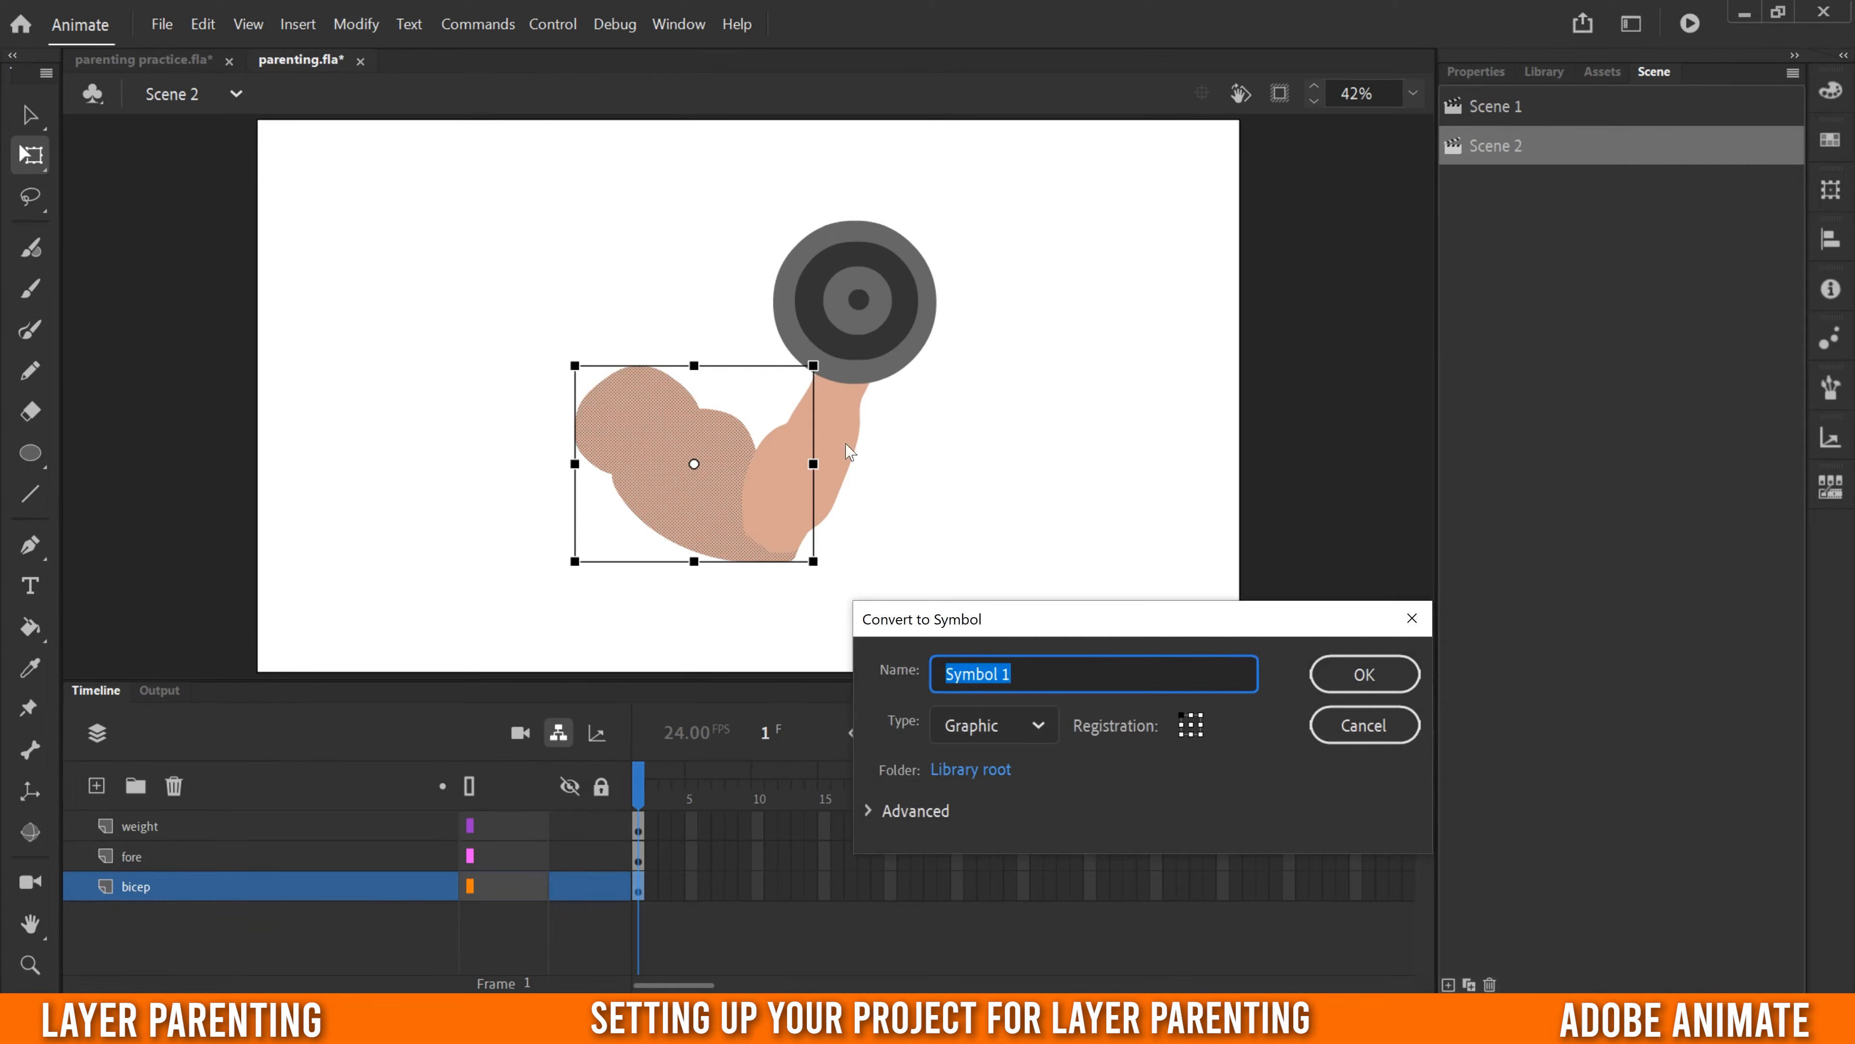
{"action": "type", "text": "bicep"}
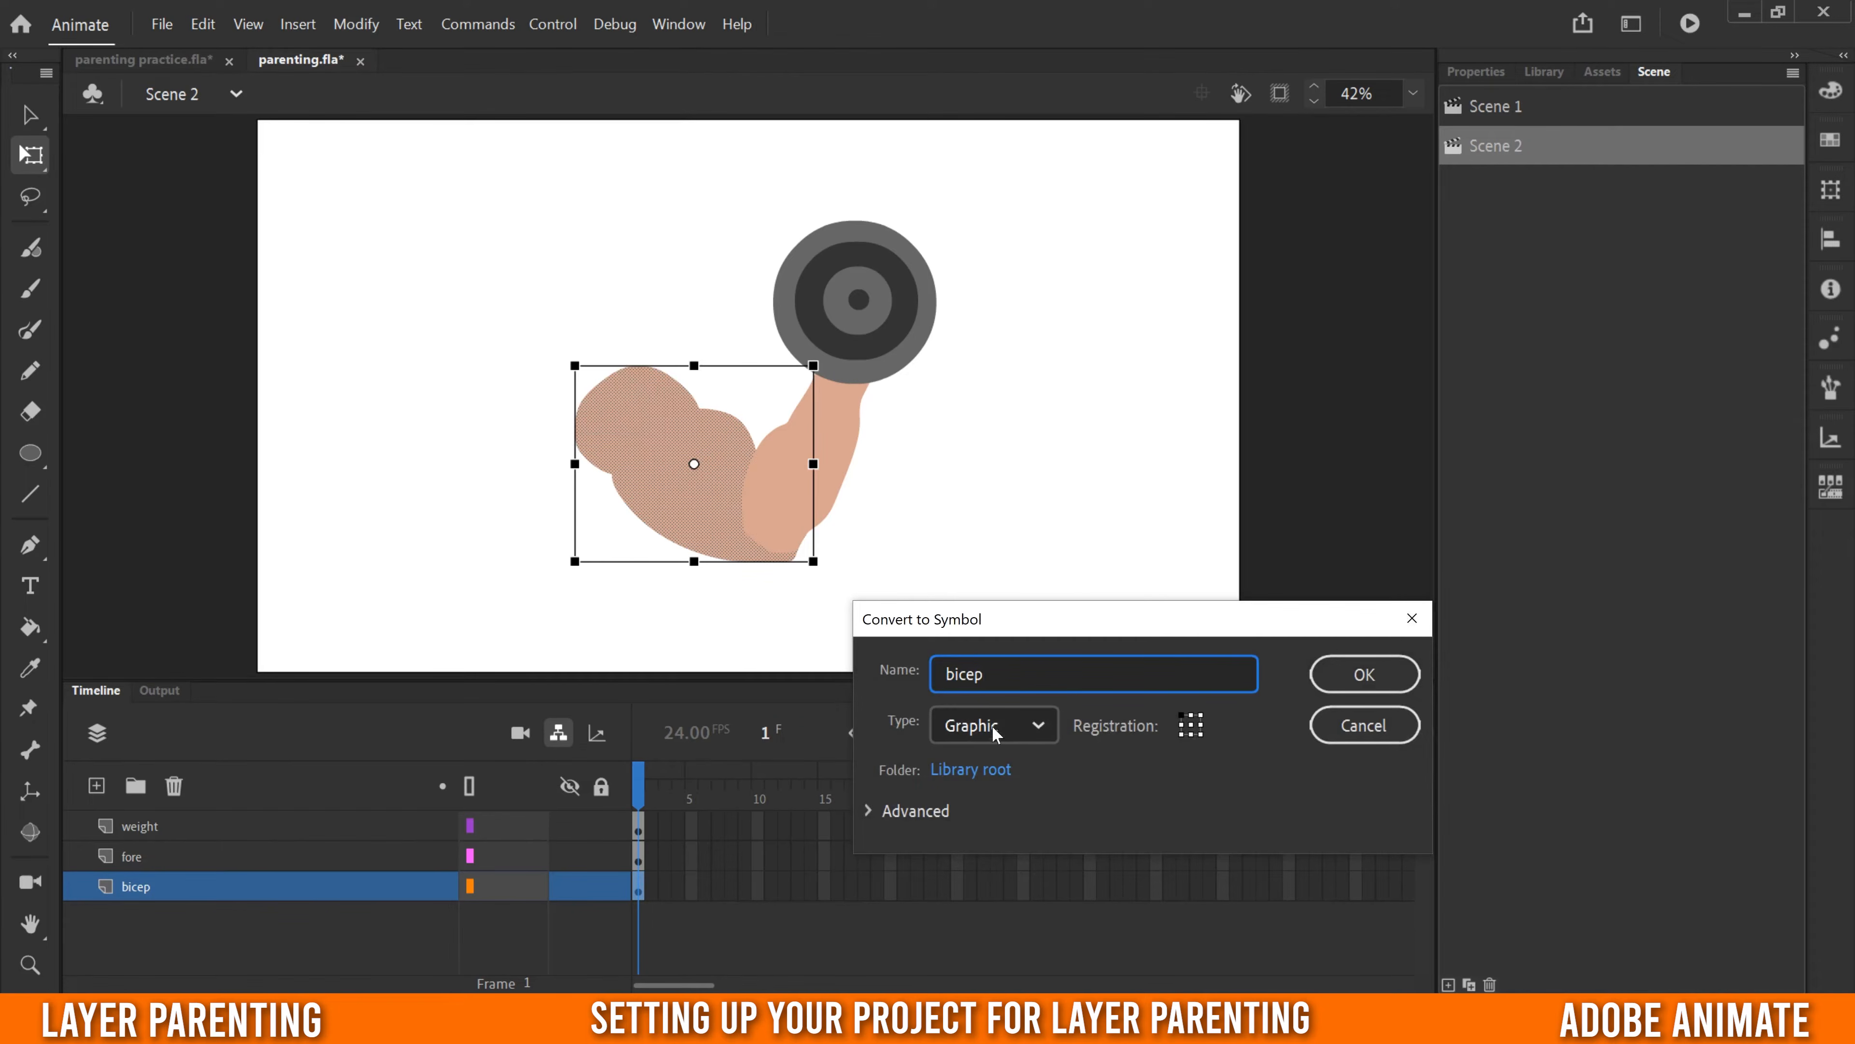
{"action": "left_click", "coordinate": [1022, 732]}
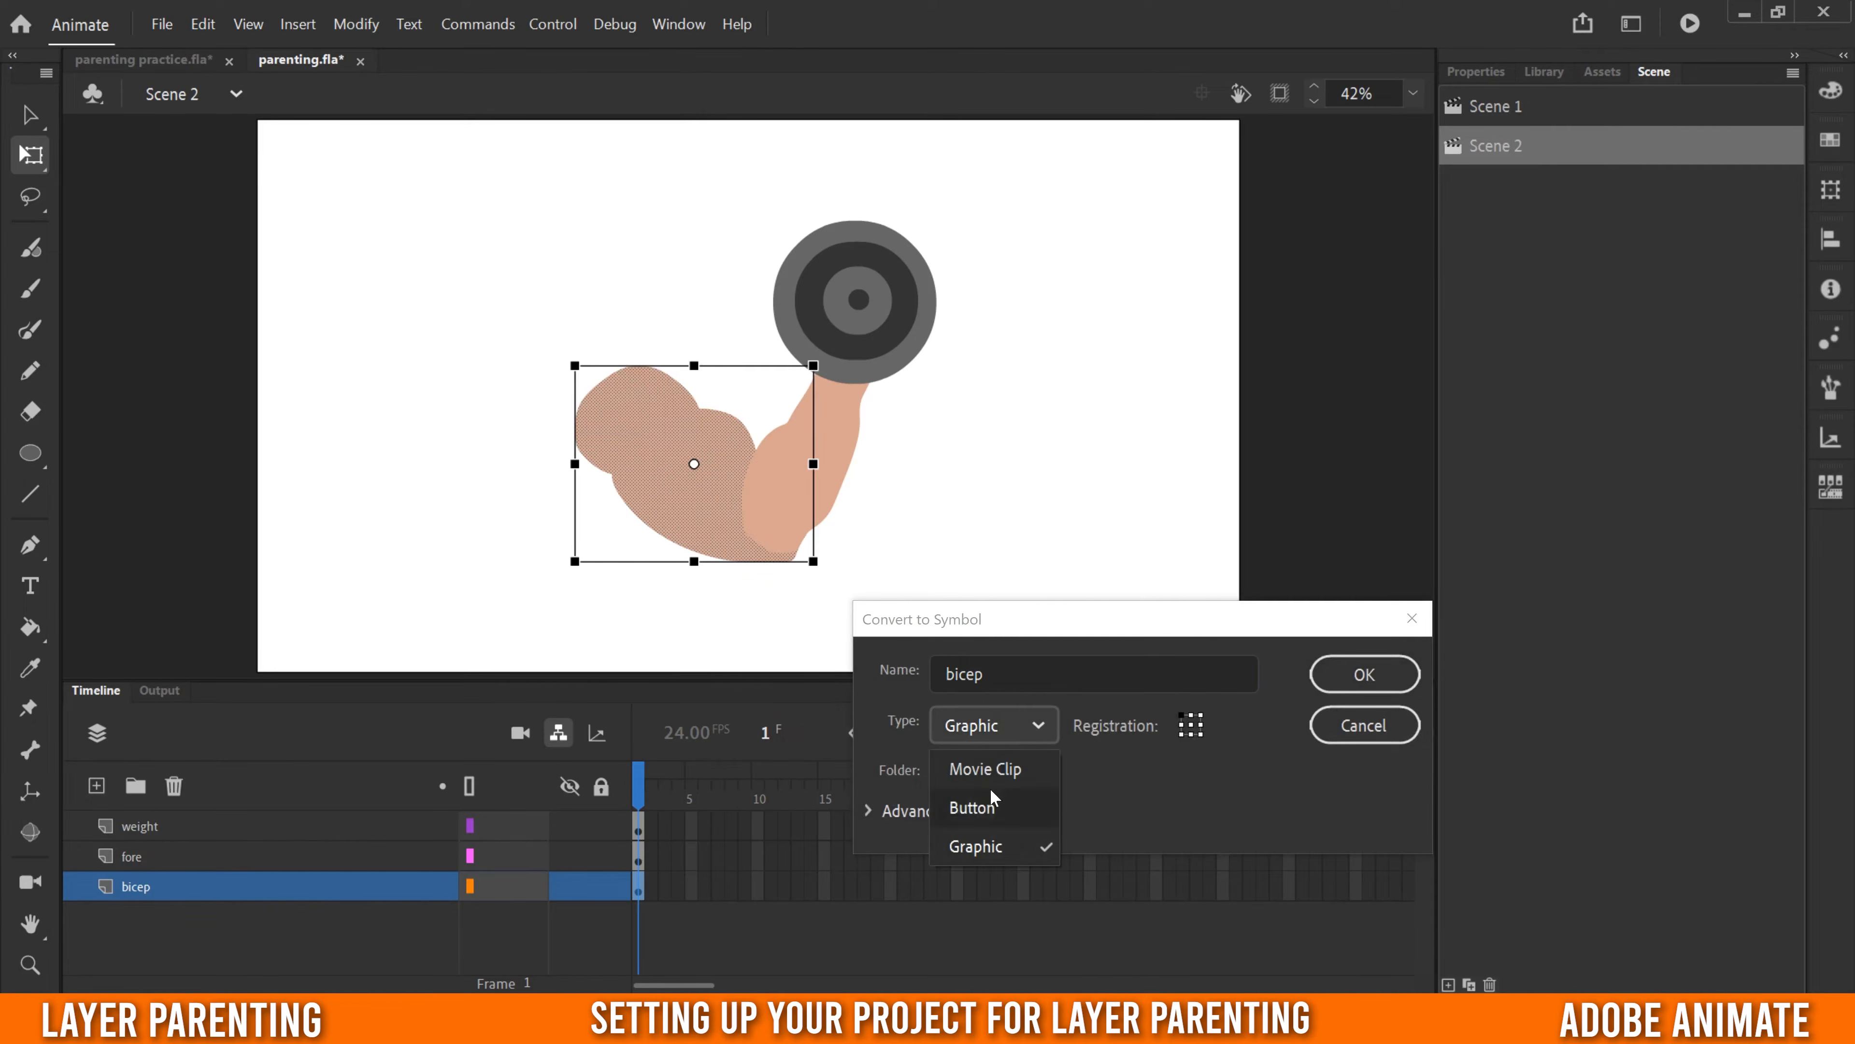
{"action": "left_click", "coordinate": [978, 844]}
{"action": "left_click", "coordinate": [1363, 676]}
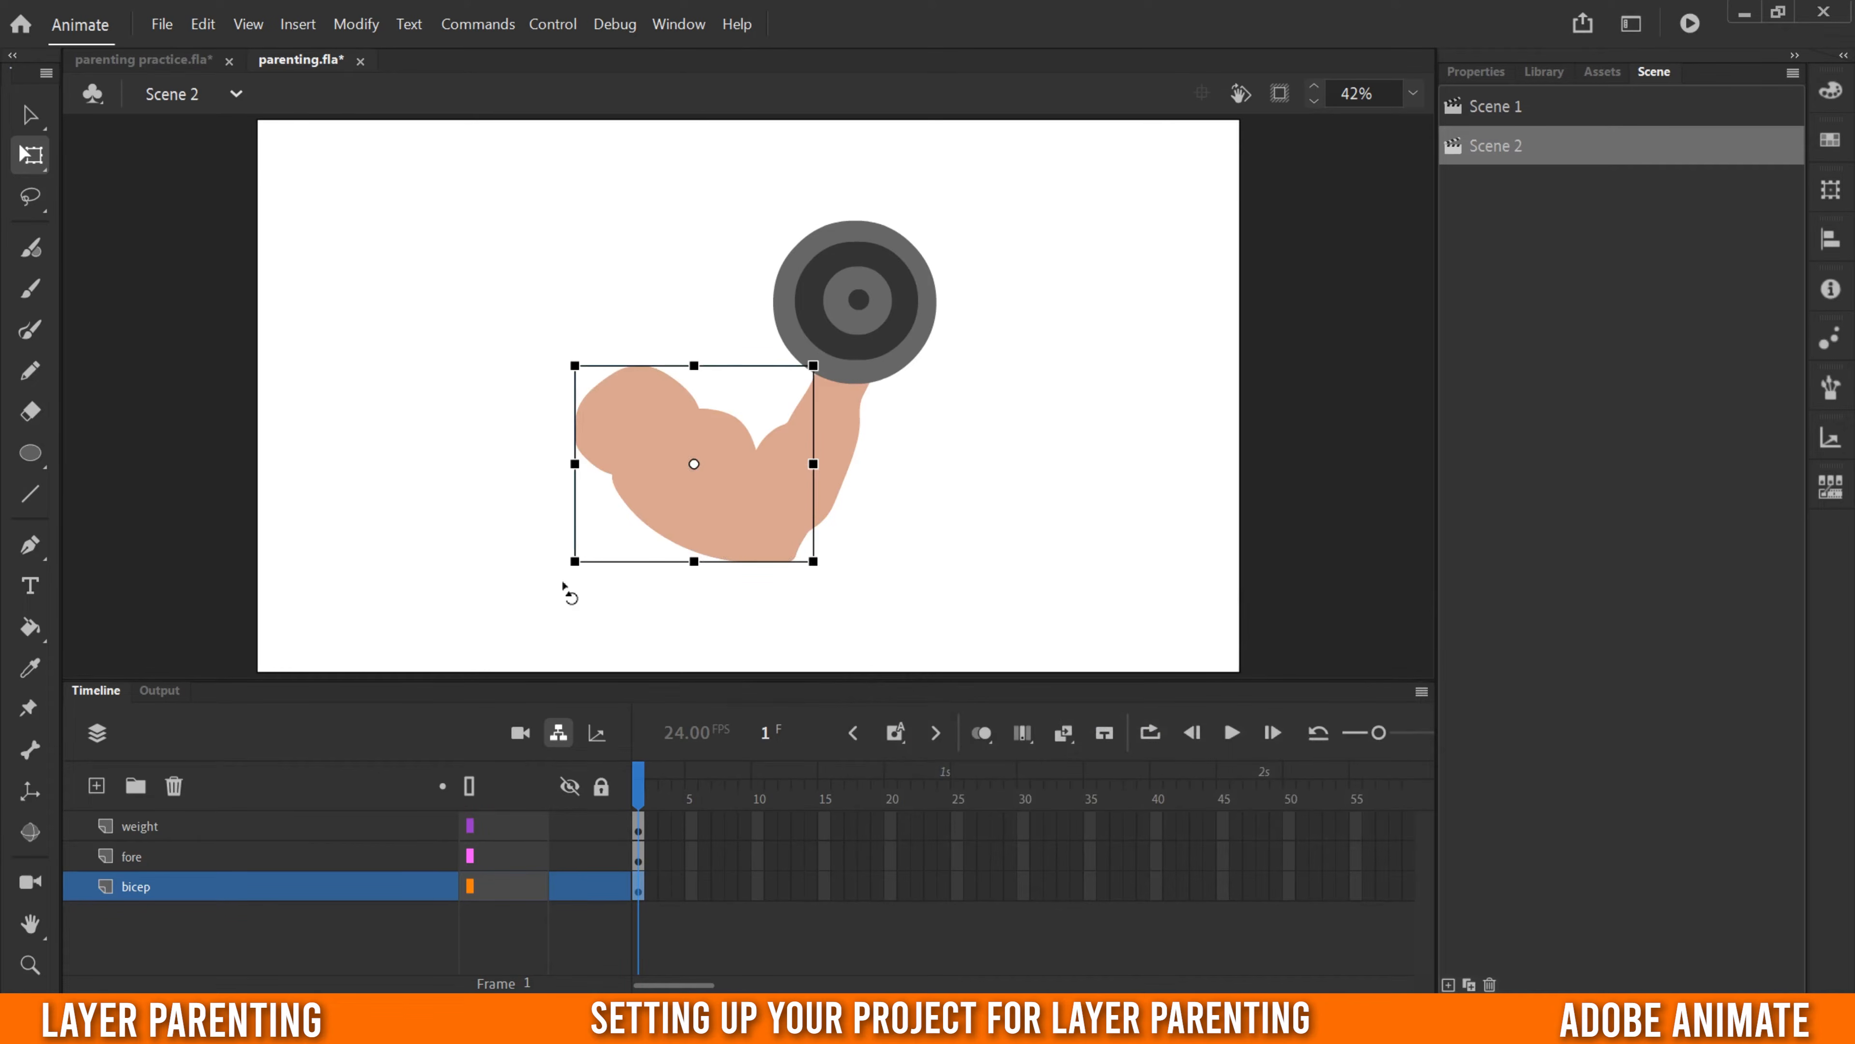
- Convert the forearm artwork on the fore layer to a Graphic symbol with its own name
{"action": "left_click", "coordinate": [160, 859]}
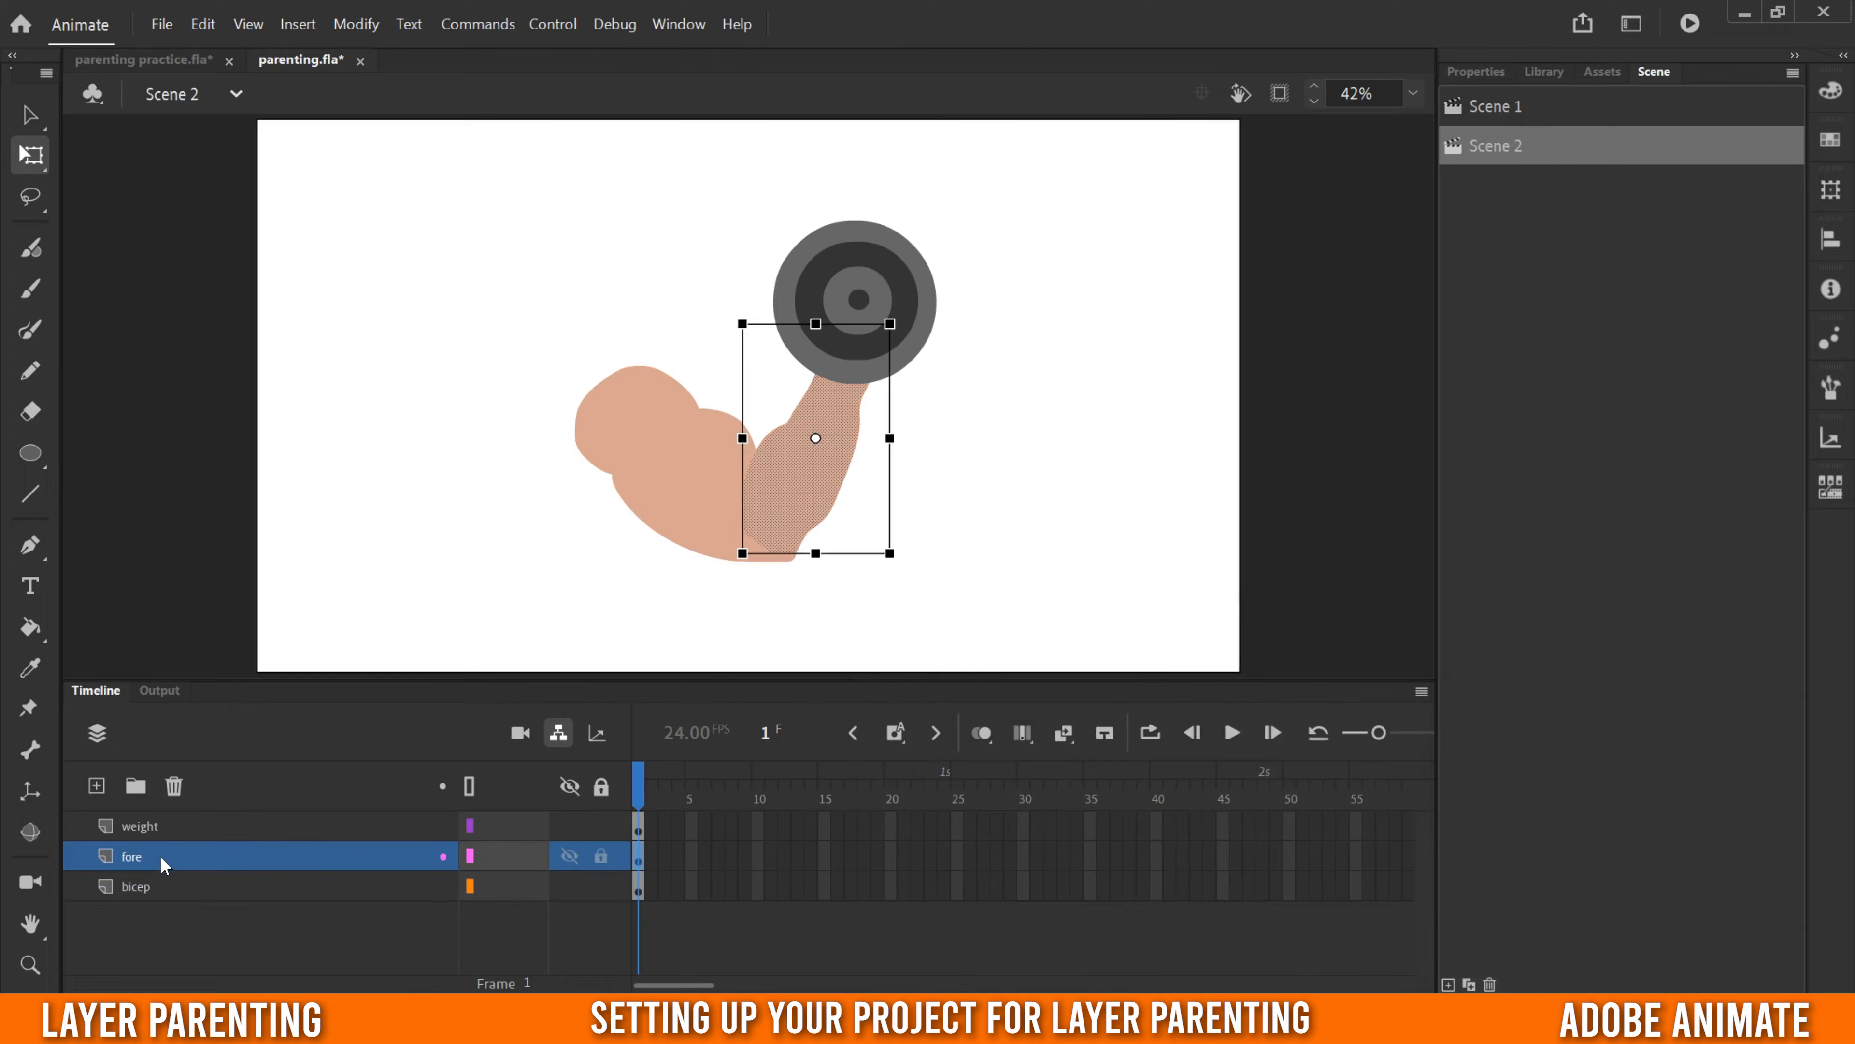
{"action": "left_click", "coordinate": [355, 26]}
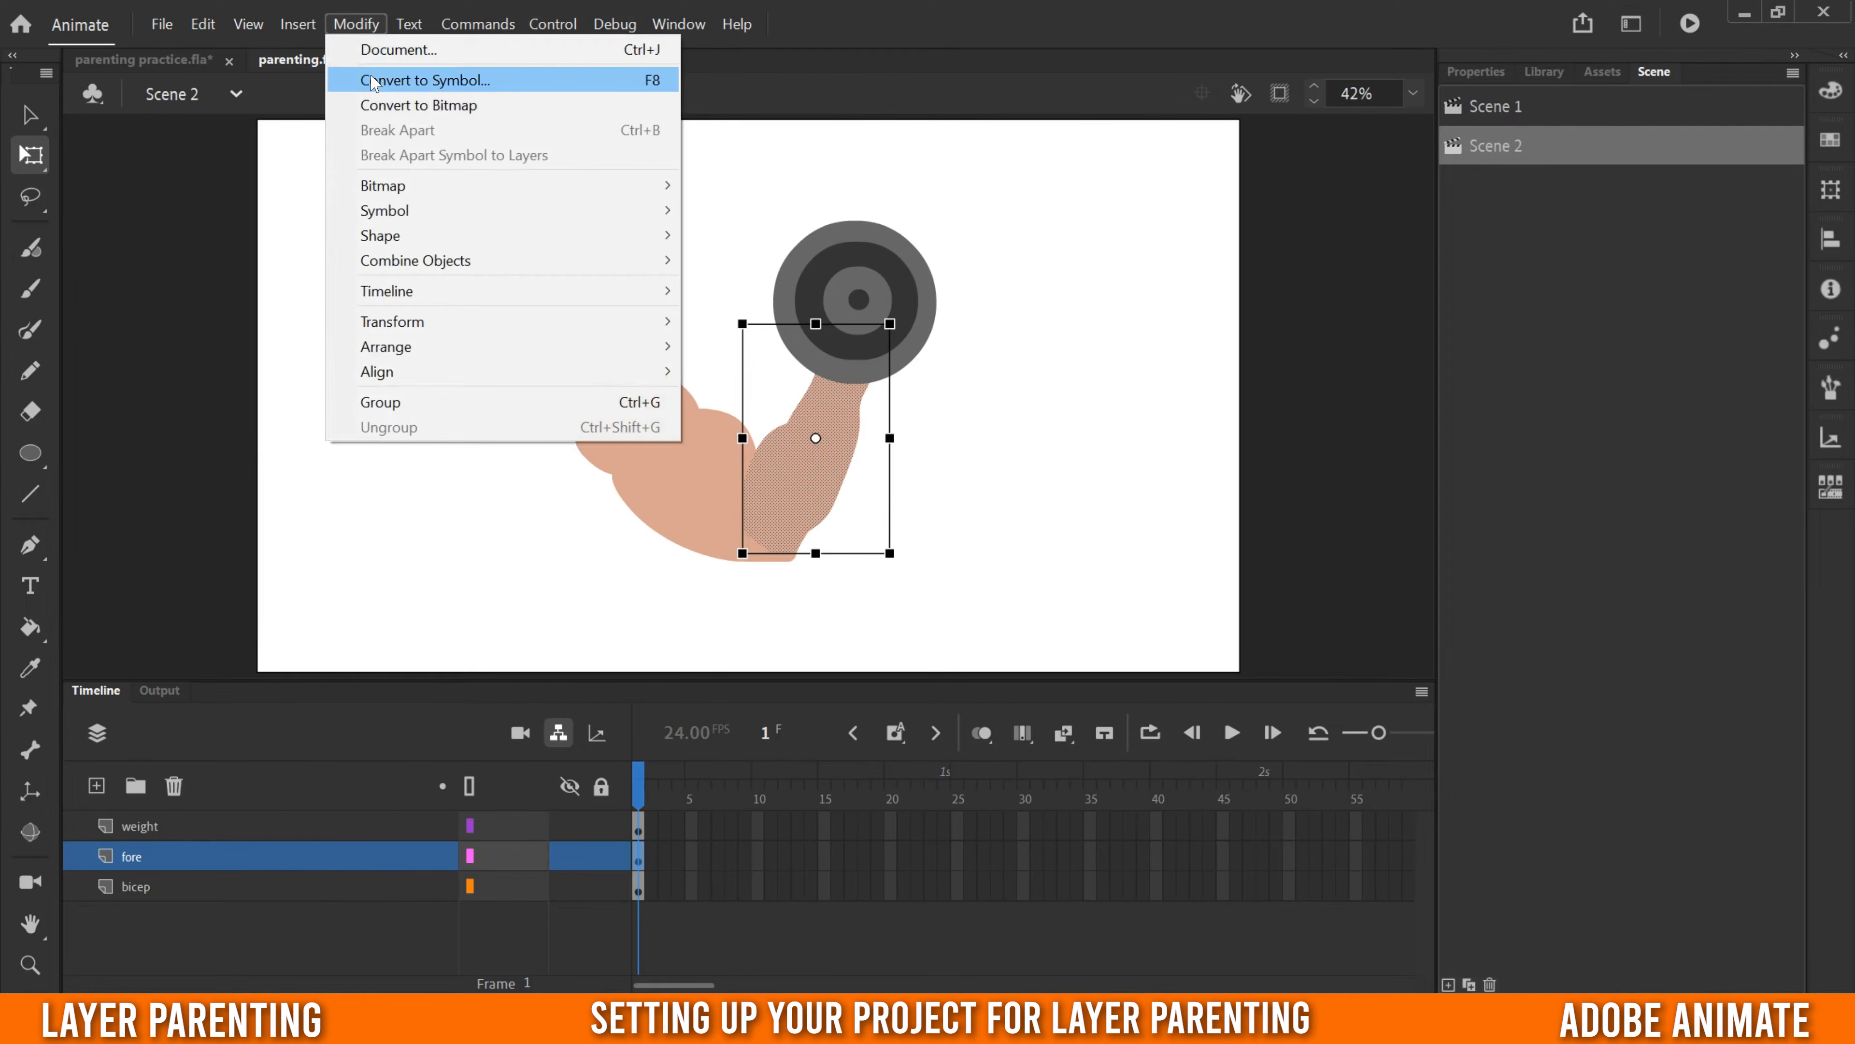
{"action": "left_click", "coordinate": [424, 80]}
{"action": "type", "text": "f"}
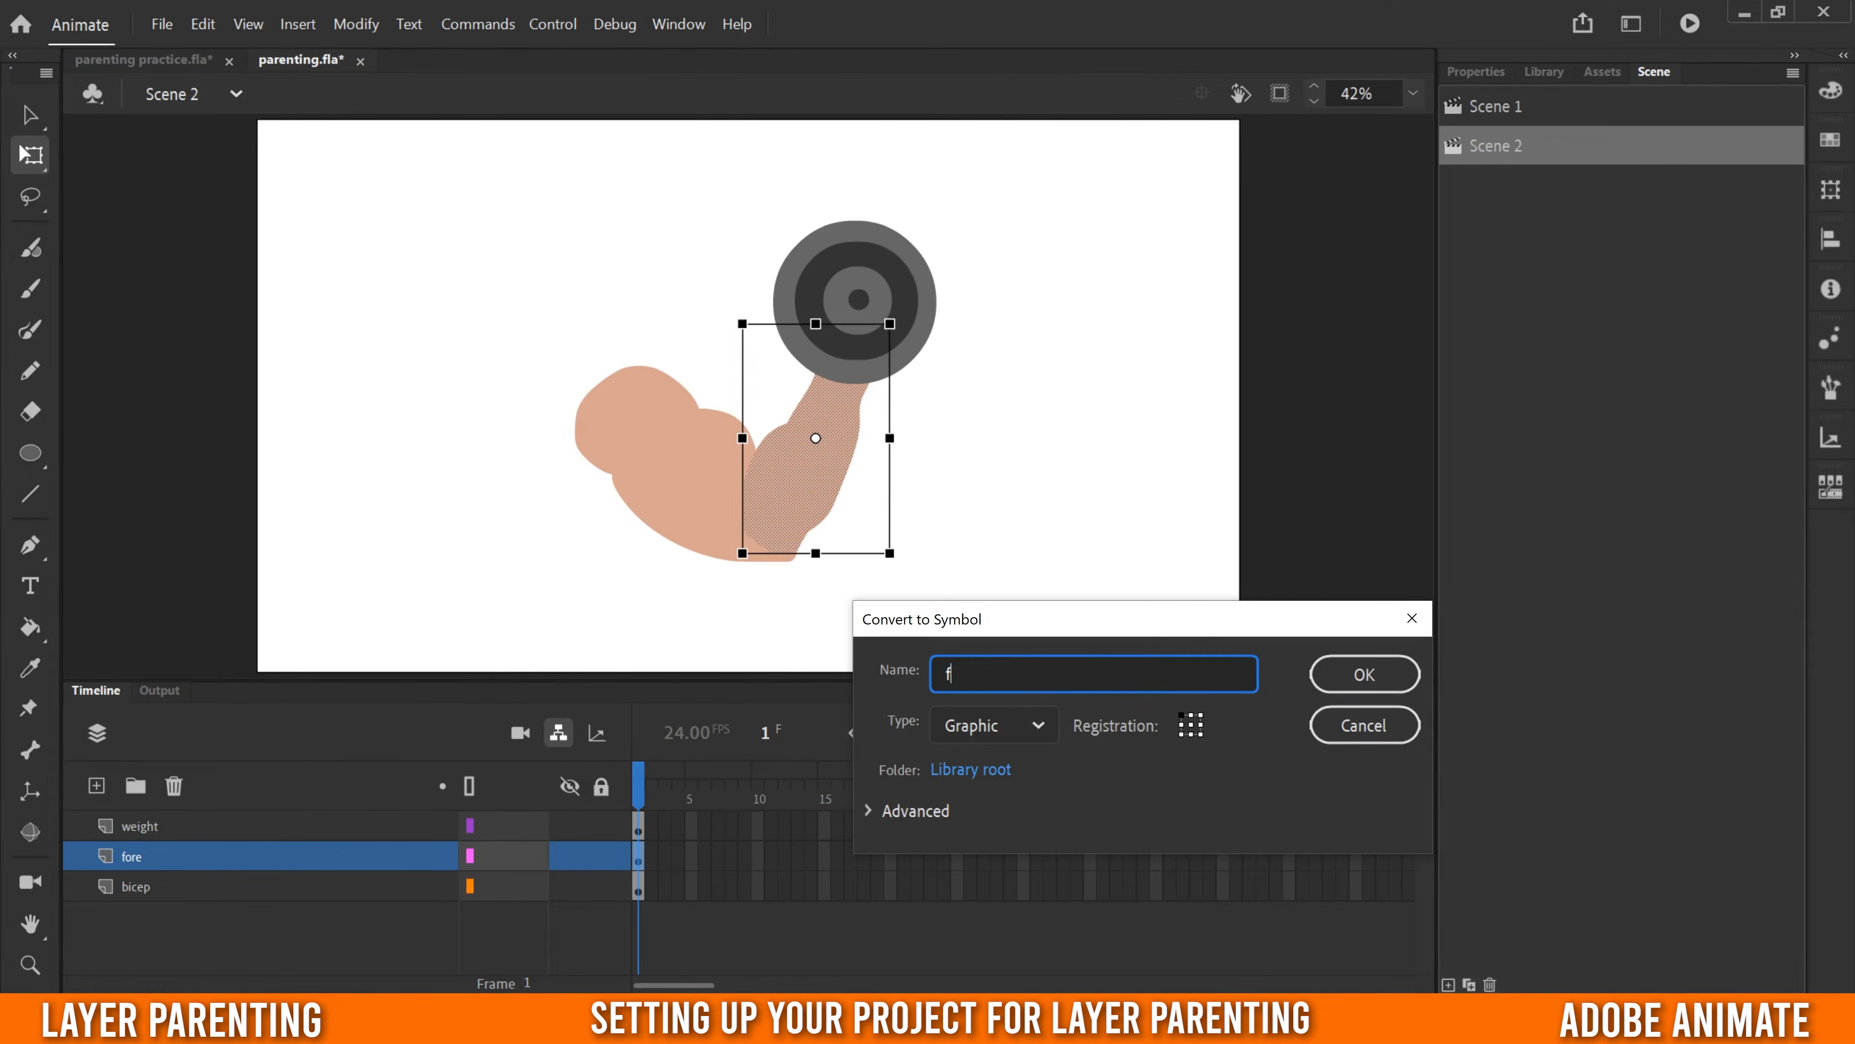
{"action": "left_click", "coordinate": [1365, 674]}
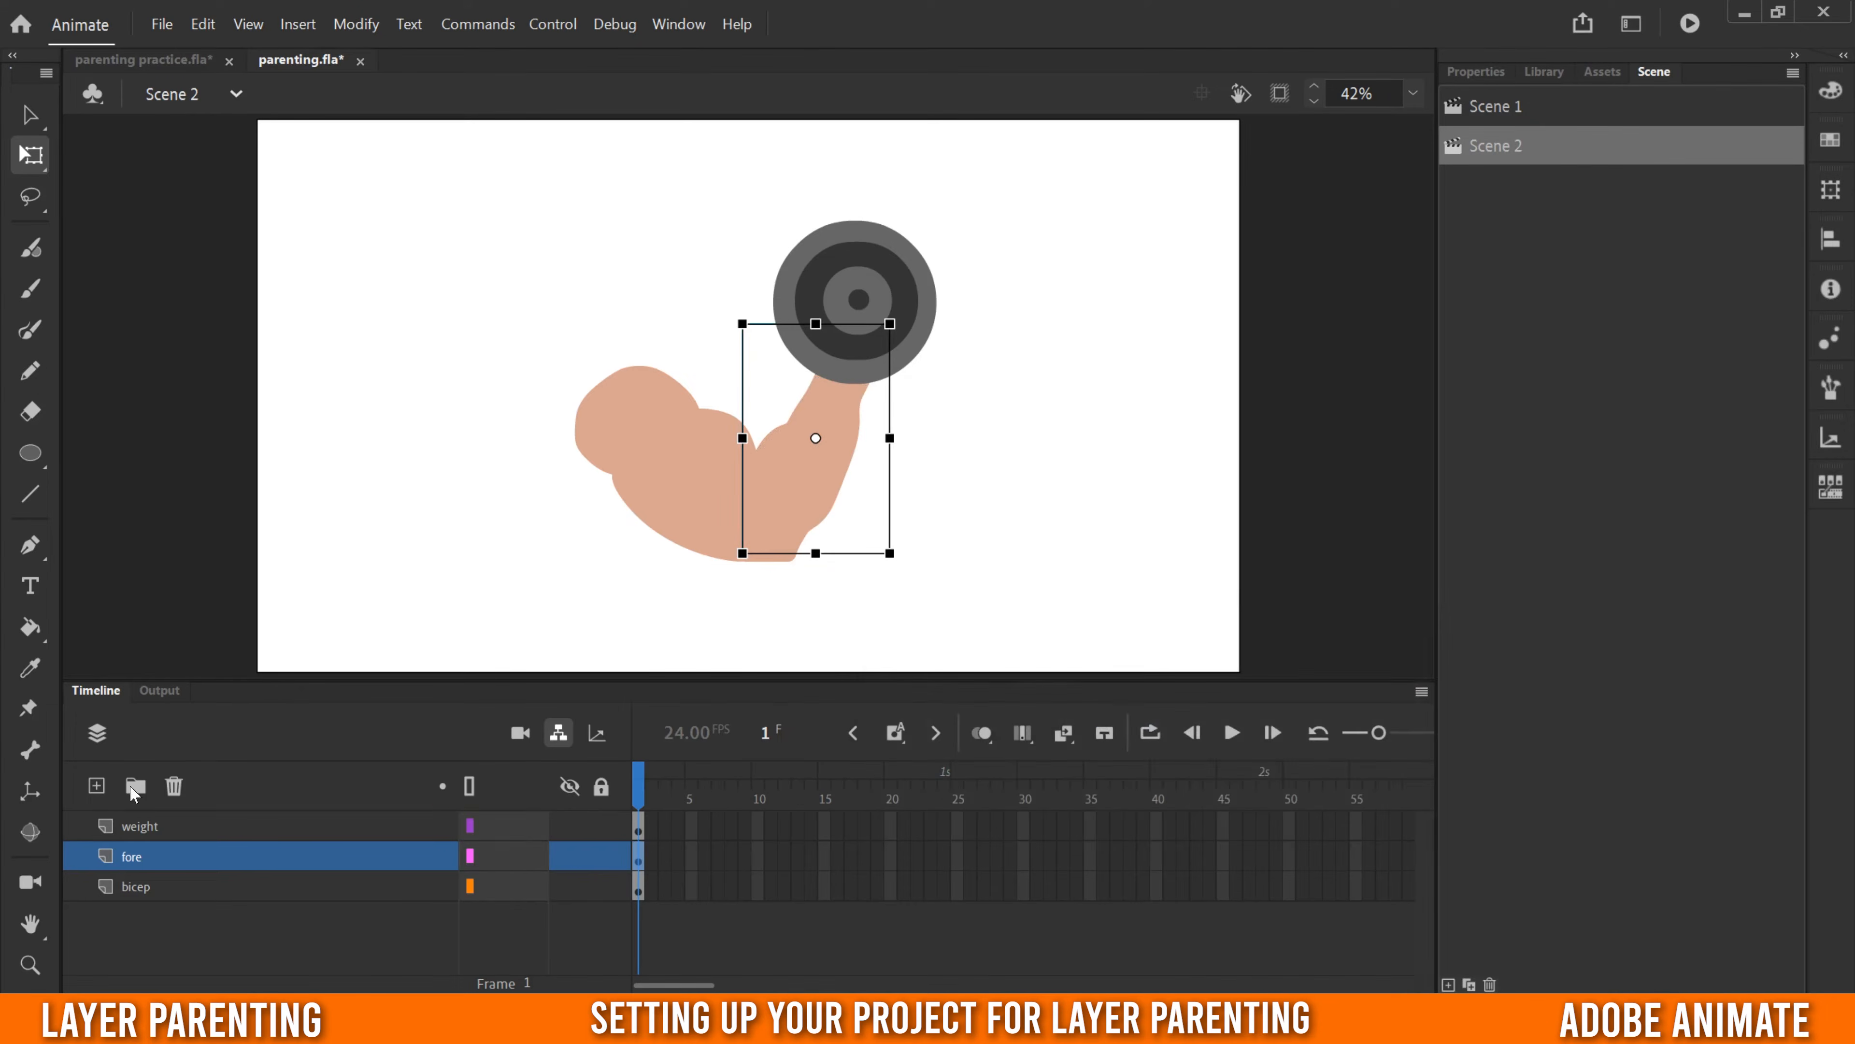
- Convert the dumbbell artwork on the weight layer to a named Graphic symbol
{"action": "left_click", "coordinate": [219, 826]}
{"action": "left_click", "coordinate": [353, 24]}
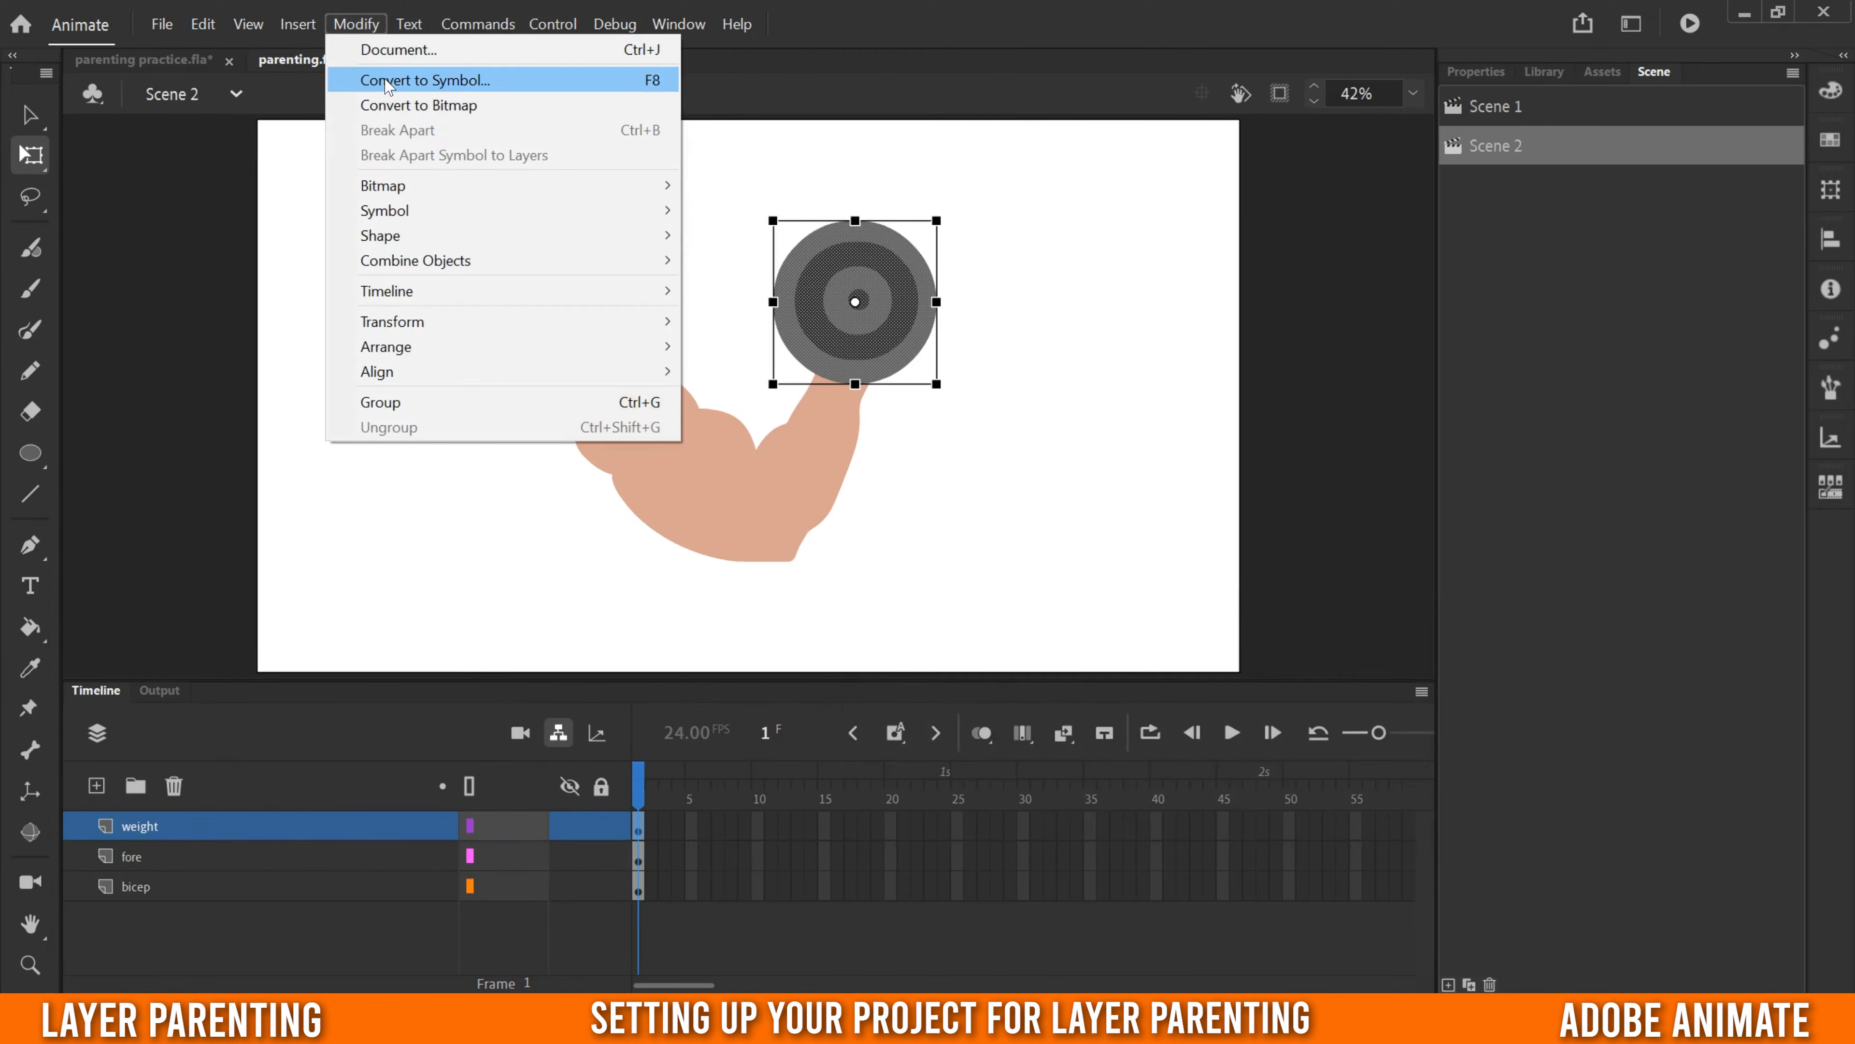
{"action": "left_click", "coordinate": [388, 82]}
{"action": "type", "text": "weight"}
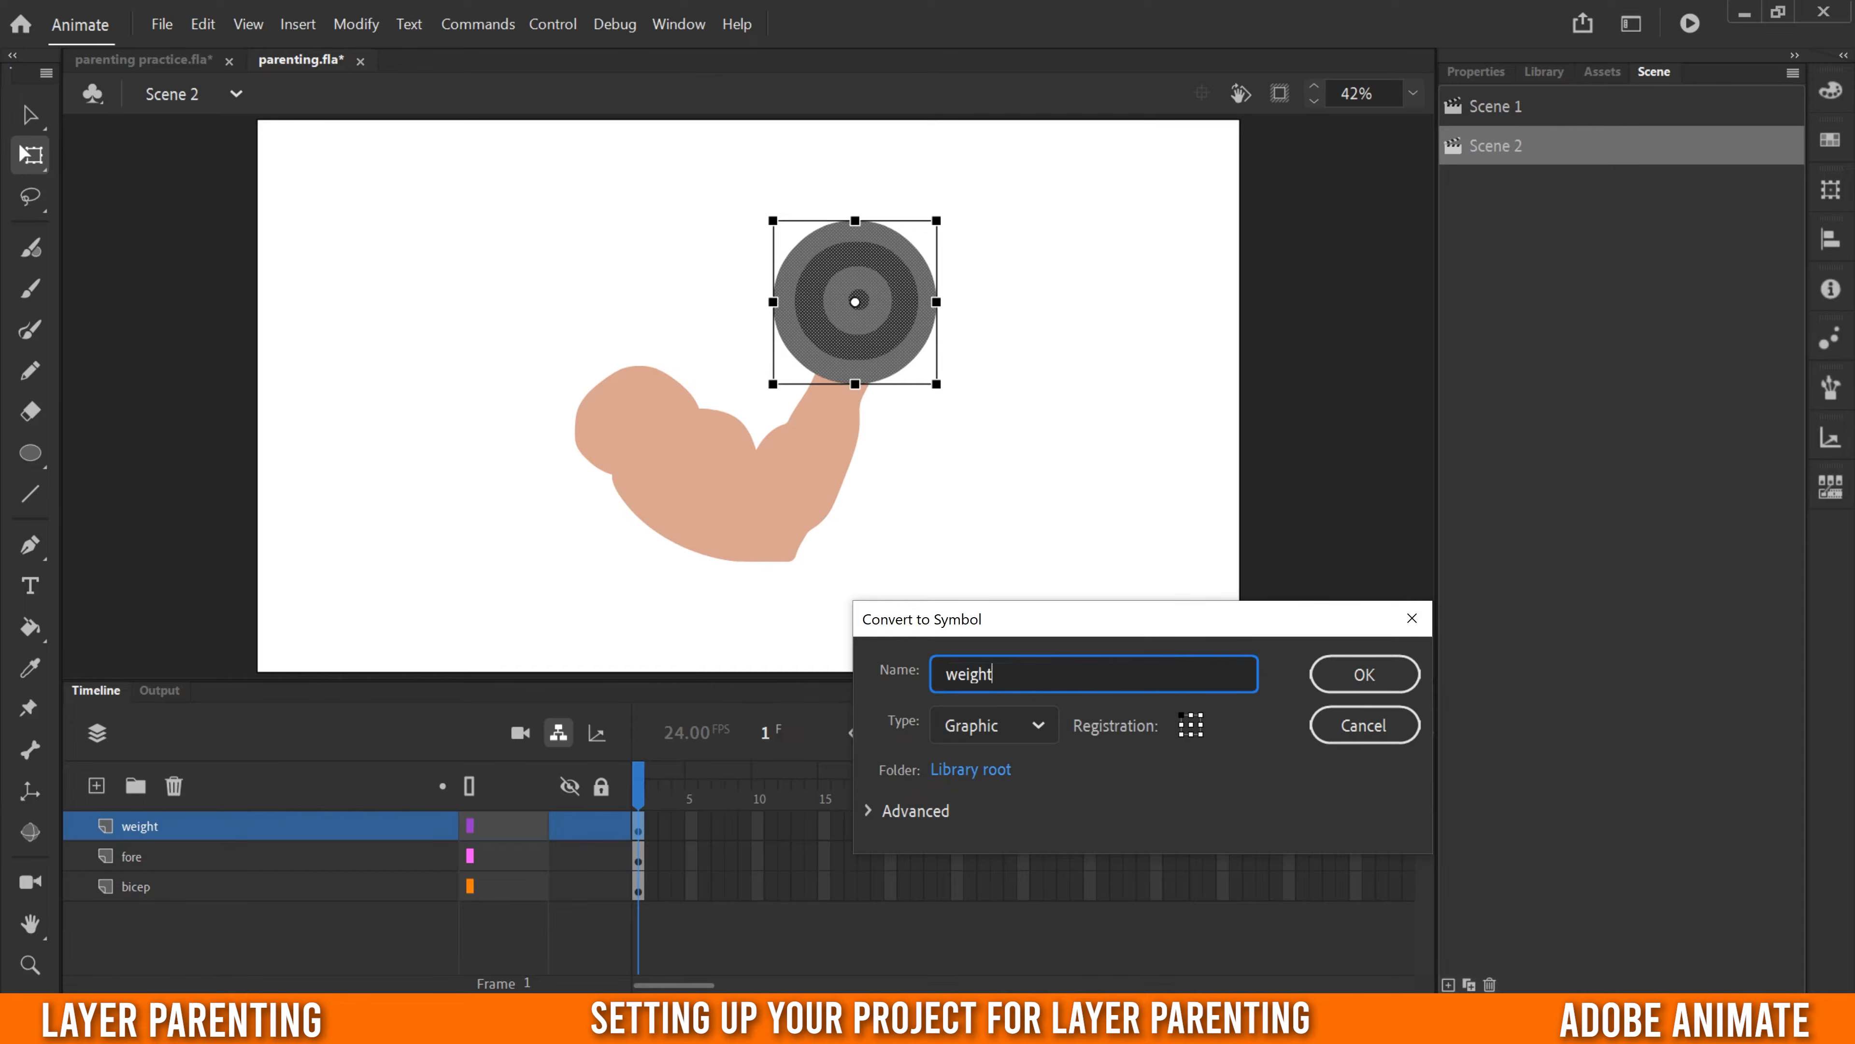
{"action": "key", "text": "Return"}
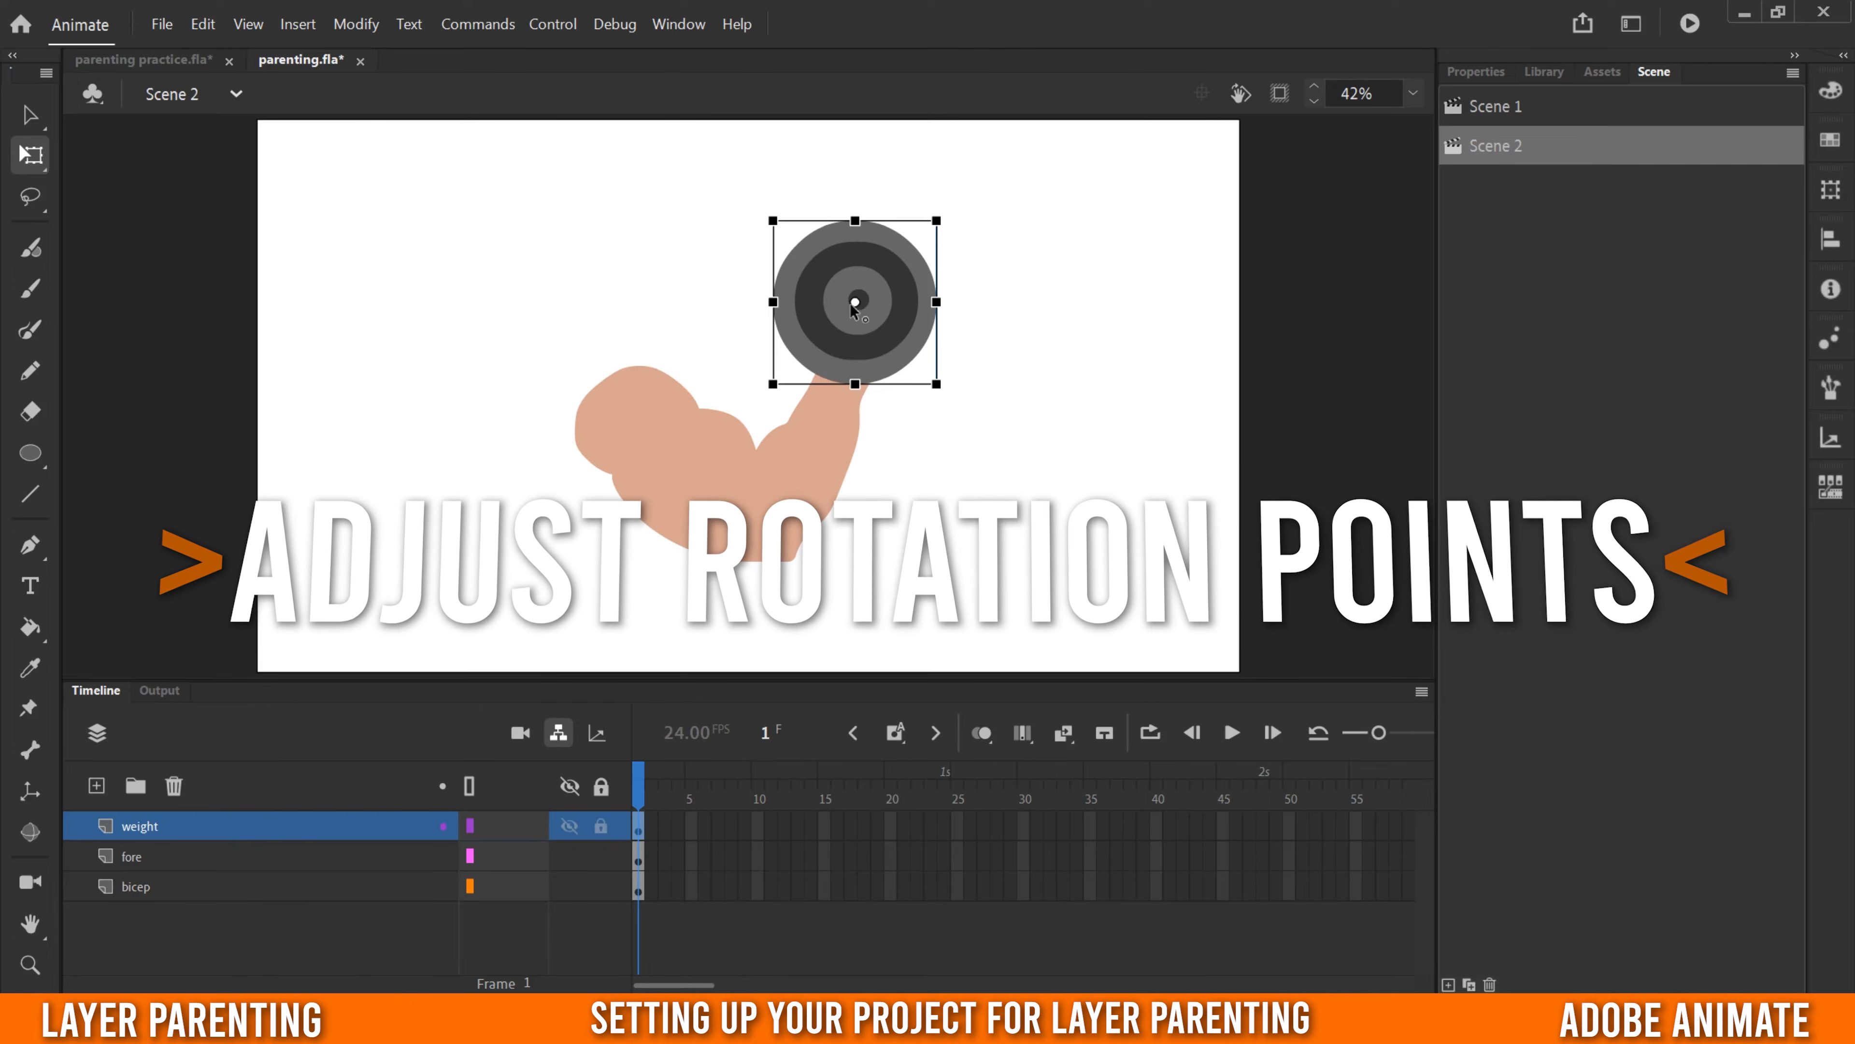
- Move the forearm symbol's transformation point to the elbow with Free Transform, then test its rotation and undo the test
{"action": "left_click", "coordinate": [29, 117]}
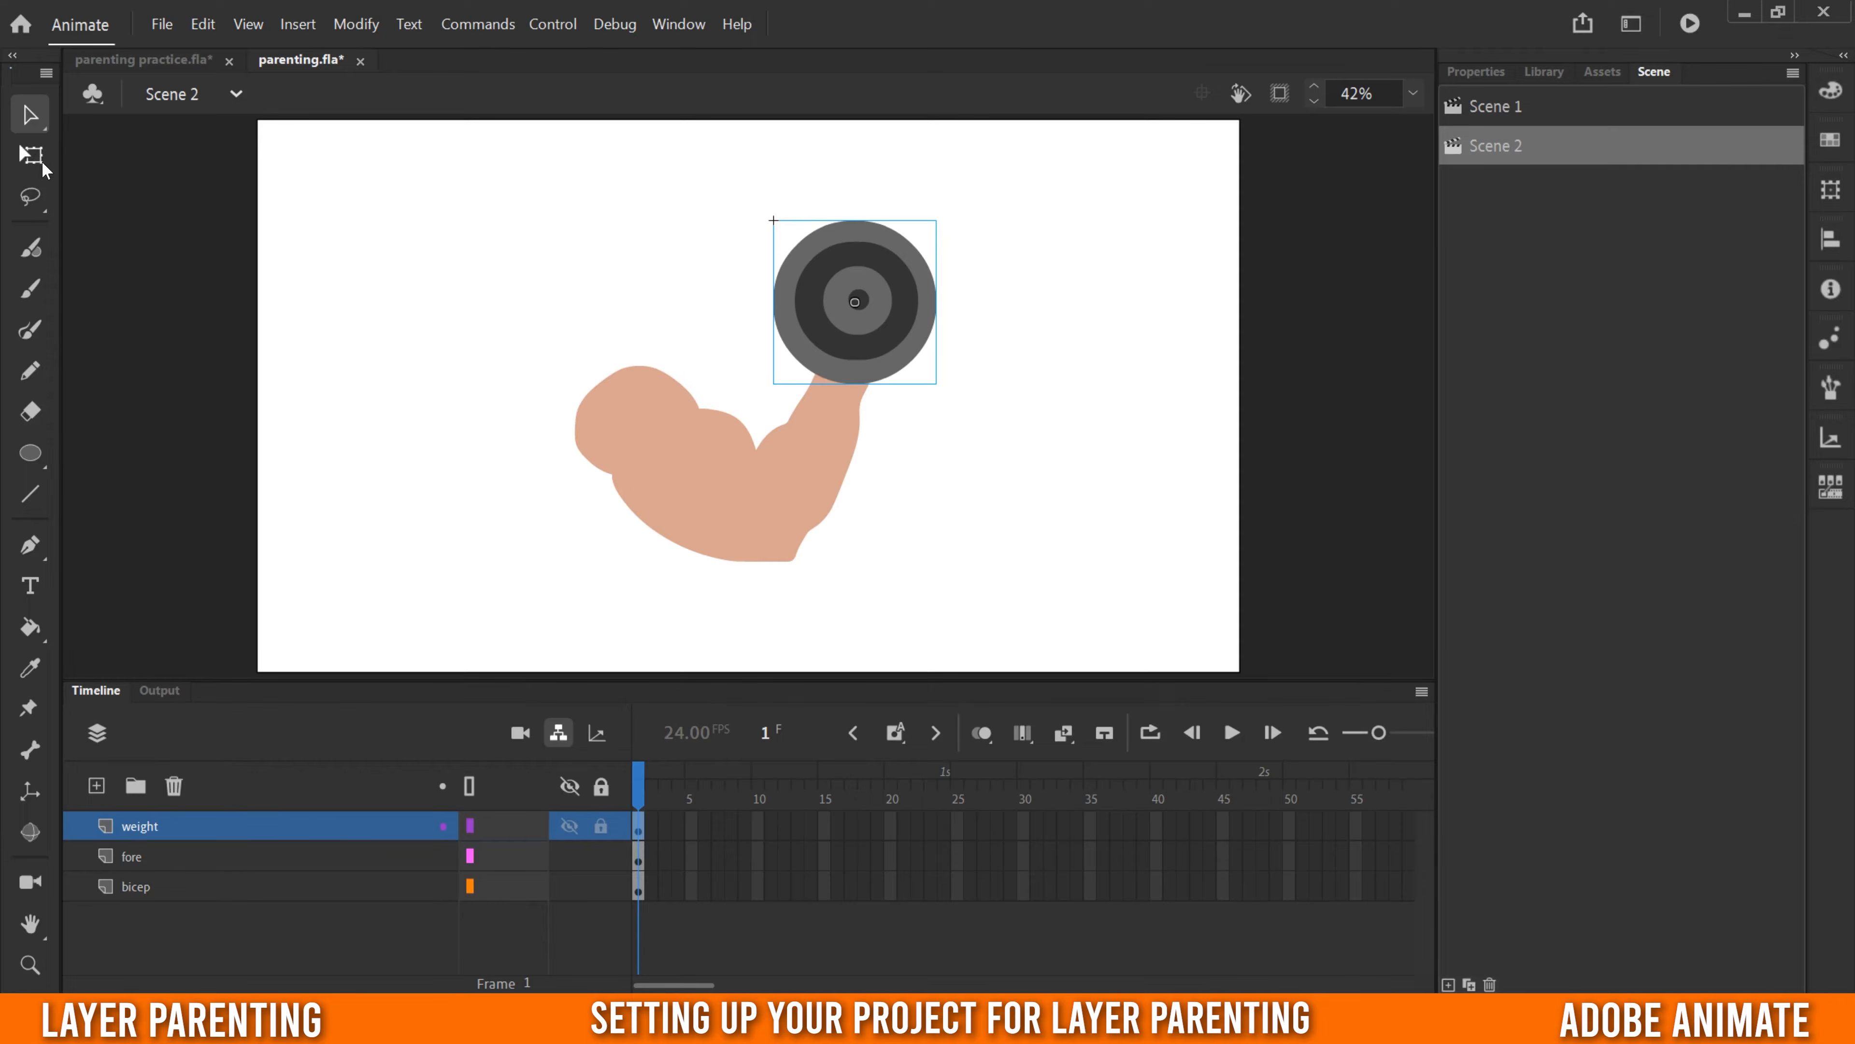
{"action": "left_click", "coordinate": [34, 158]}
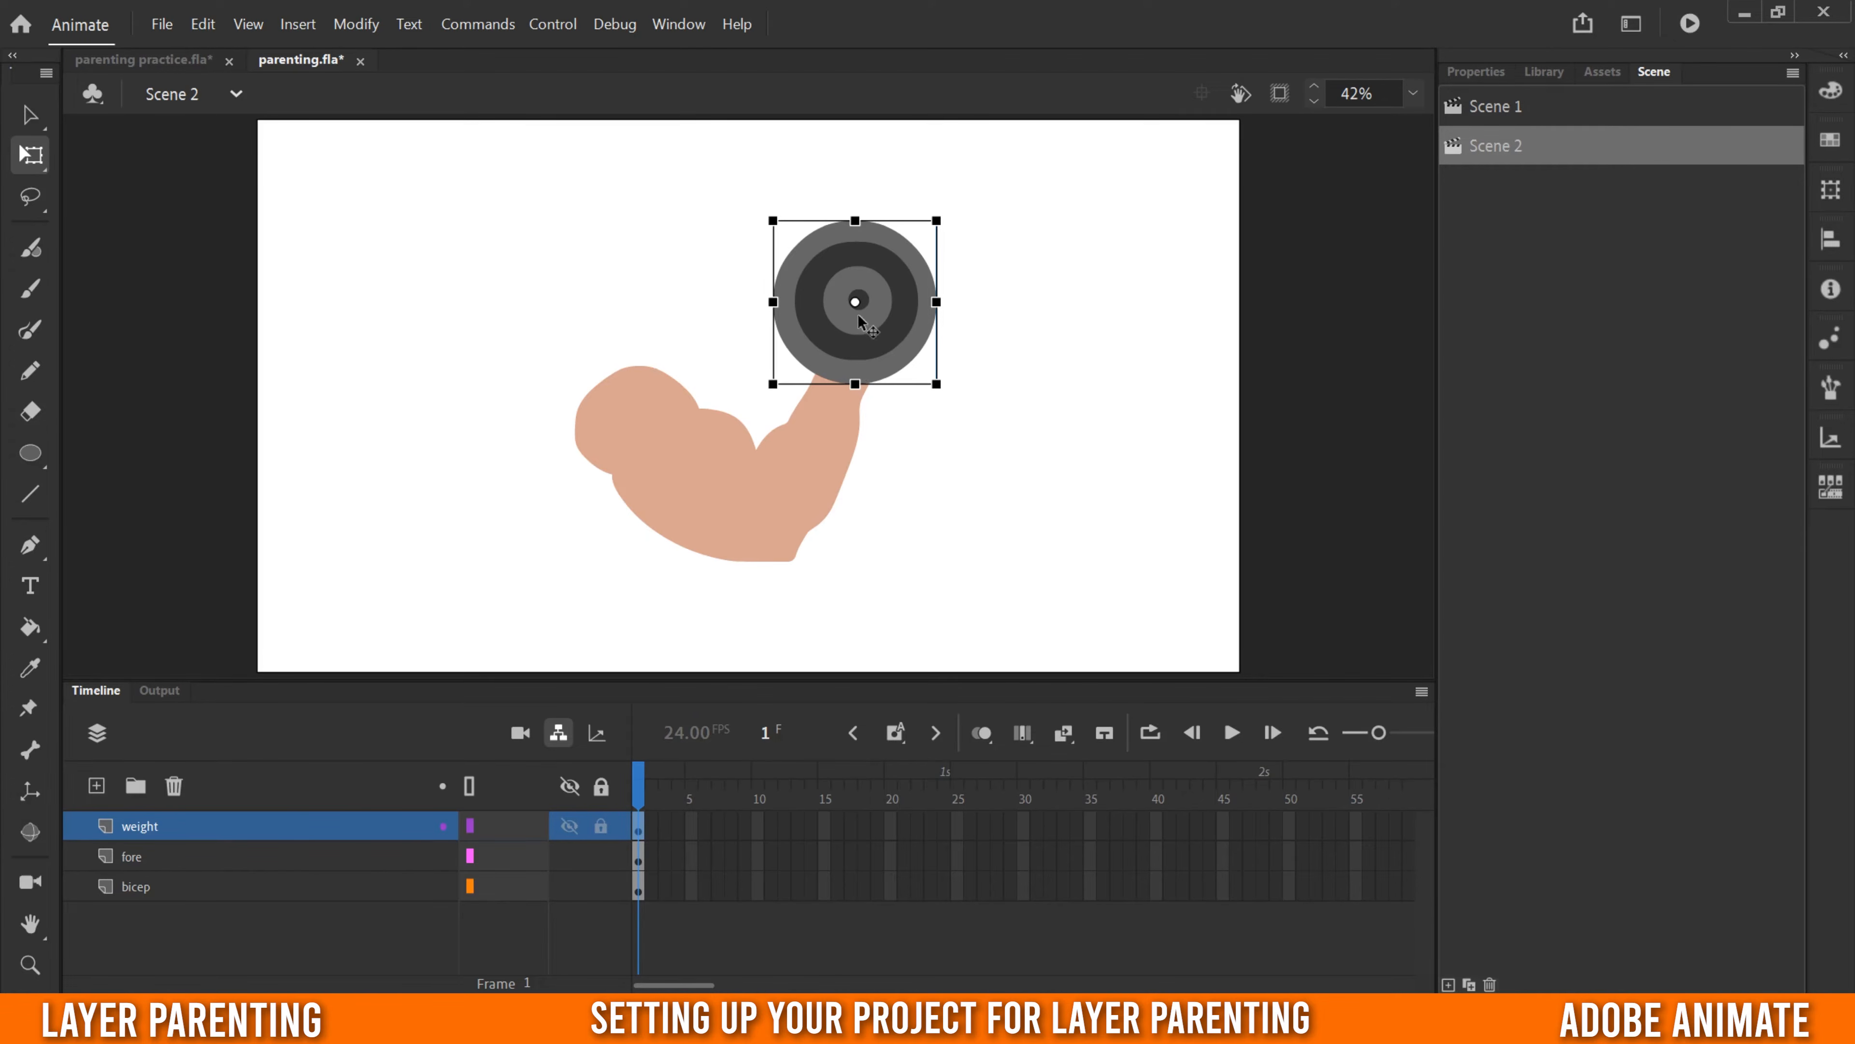
{"action": "left_click", "coordinate": [146, 863]}
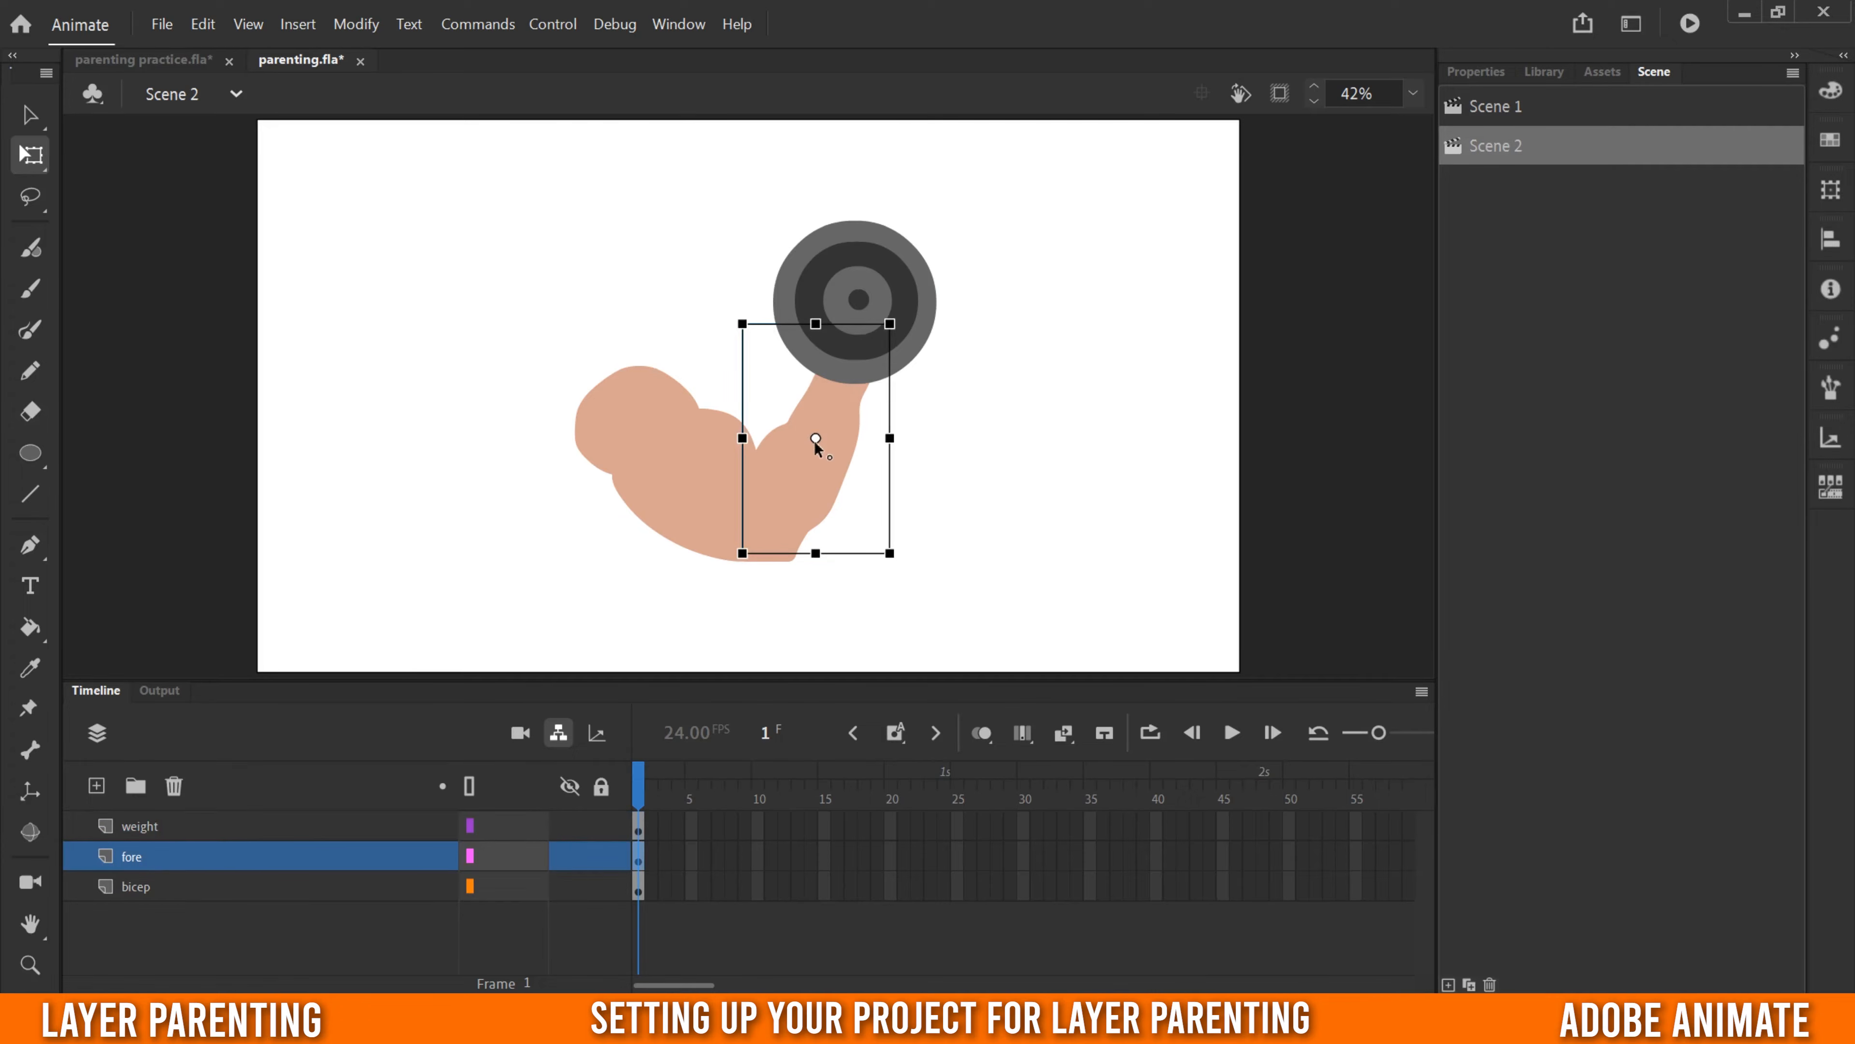
{"action": "left_click_drag", "start_coordinate": [814, 439], "coordinate": [815, 450]}
{"action": "left_click_drag", "start_coordinate": [764, 529], "coordinate": [772, 541]}
{"action": "mouse_move", "coordinate": [892, 314]}
{"action": "left_mouse_down"}
{"action": "mouse_move", "coordinate": [1015, 519]}
{"action": "mouse_move", "coordinate": [907, 342]}
{"action": "left_mouse_up"}
{"action": "key", "text": "ctrl+z"}
- Move the bicep symbol's transformation point to the shoulder and test how the upper arm rotates around it
{"action": "left_click", "coordinate": [166, 887]}
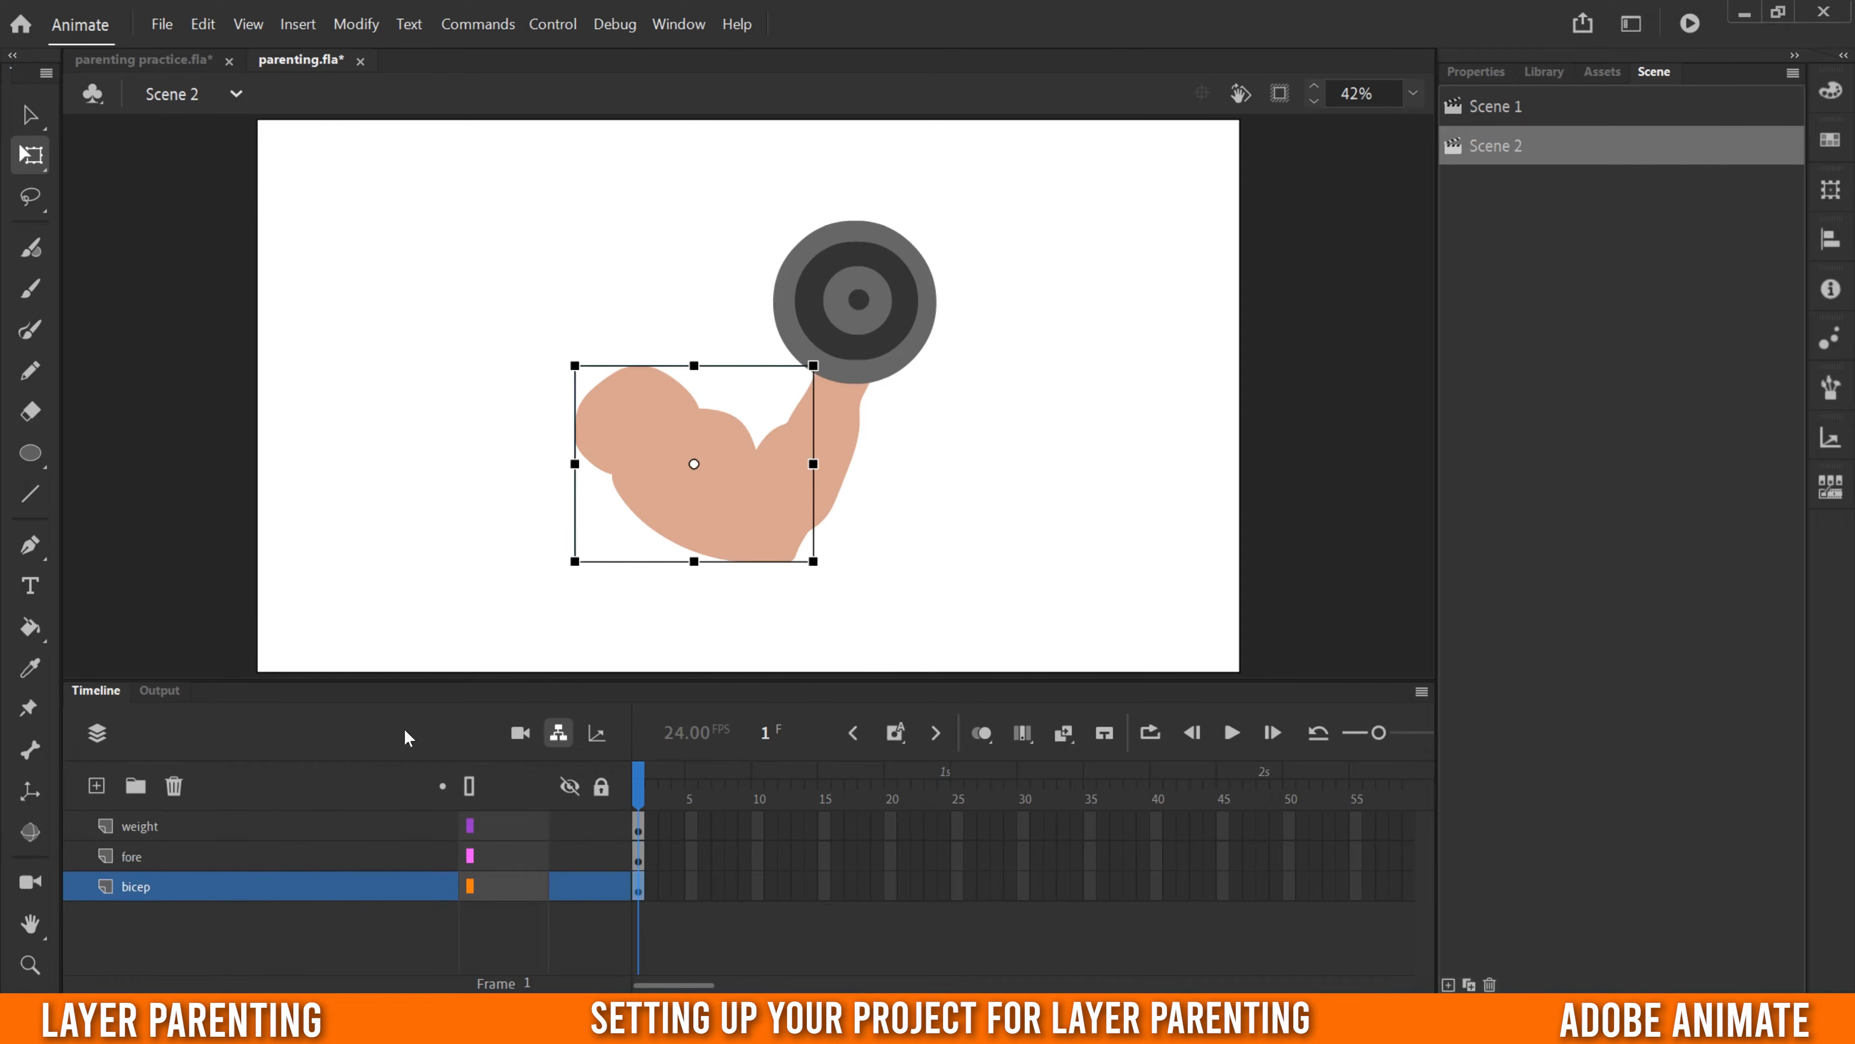
{"action": "left_click_drag", "start_coordinate": [693, 463], "coordinate": [621, 410]}
{"action": "left_click_drag", "start_coordinate": [820, 557], "coordinate": [818, 424]}
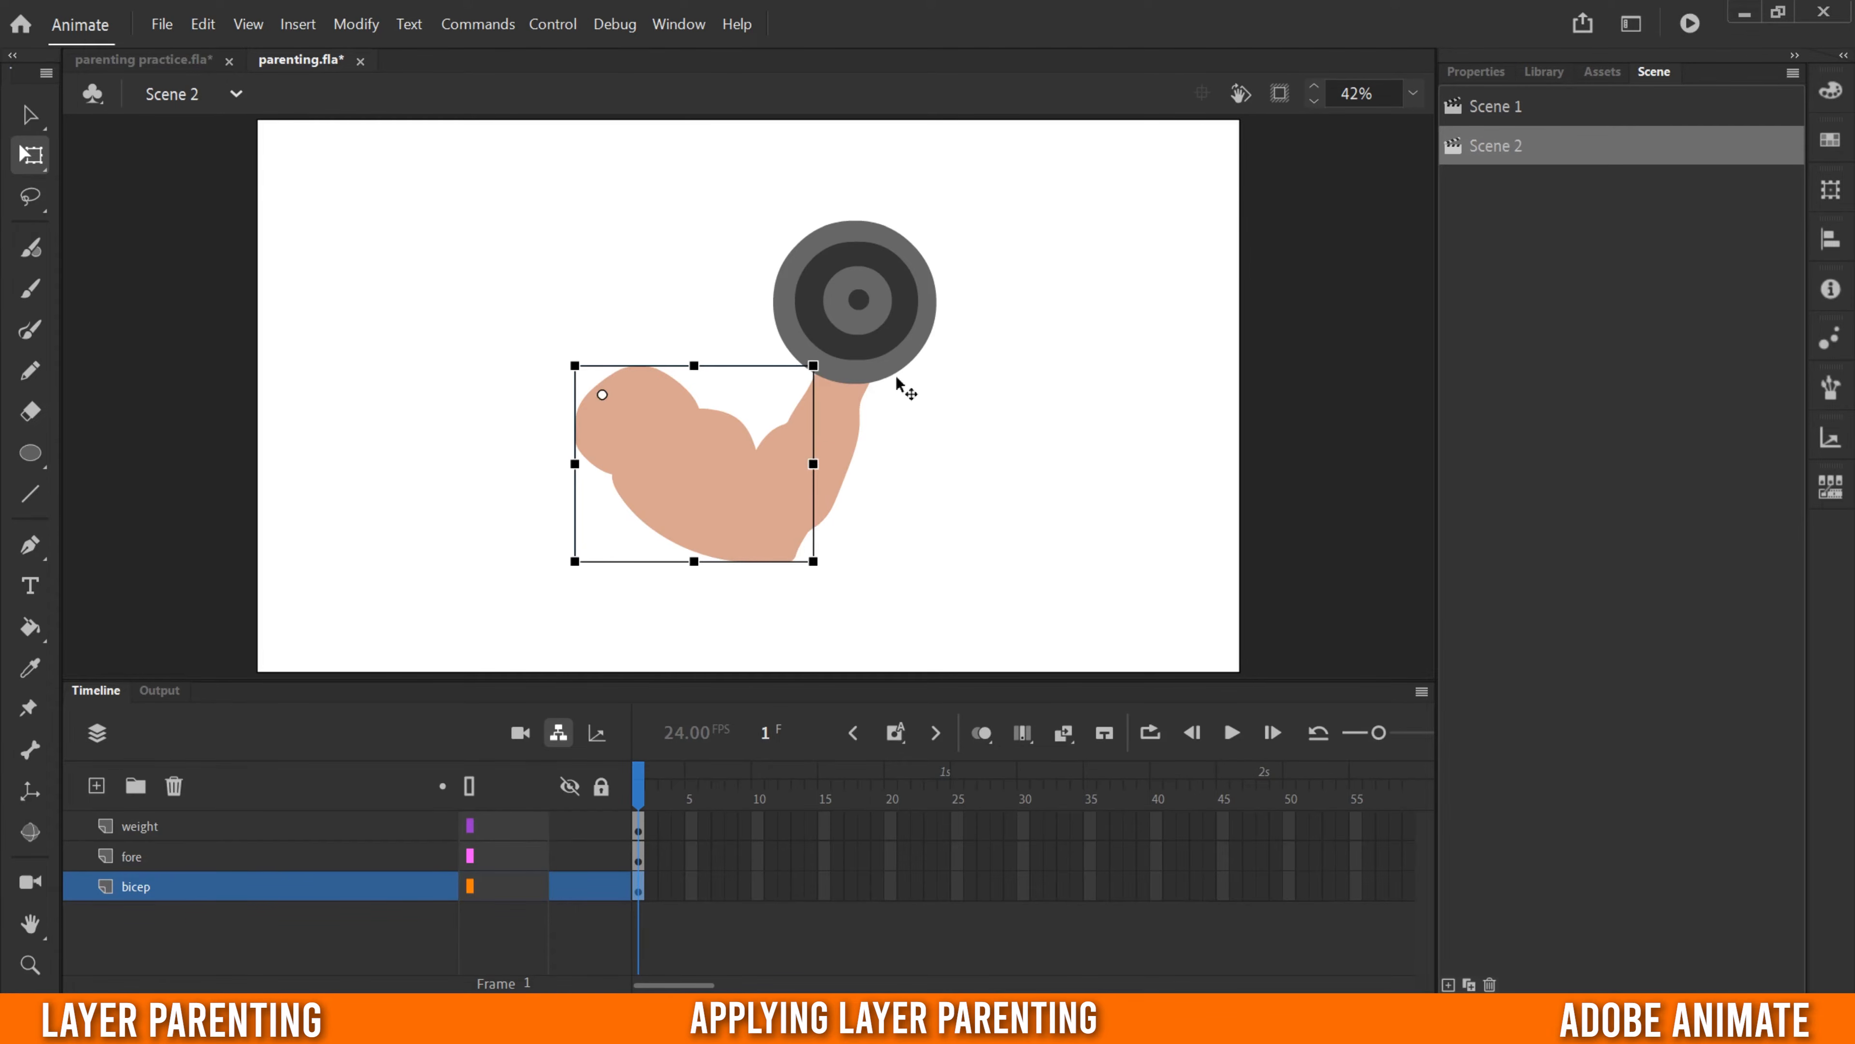
- With Parenting view shown in the timeline, parent the fore layer to bicep and the weight layer to fore
{"action": "left_click", "coordinate": [558, 734]}
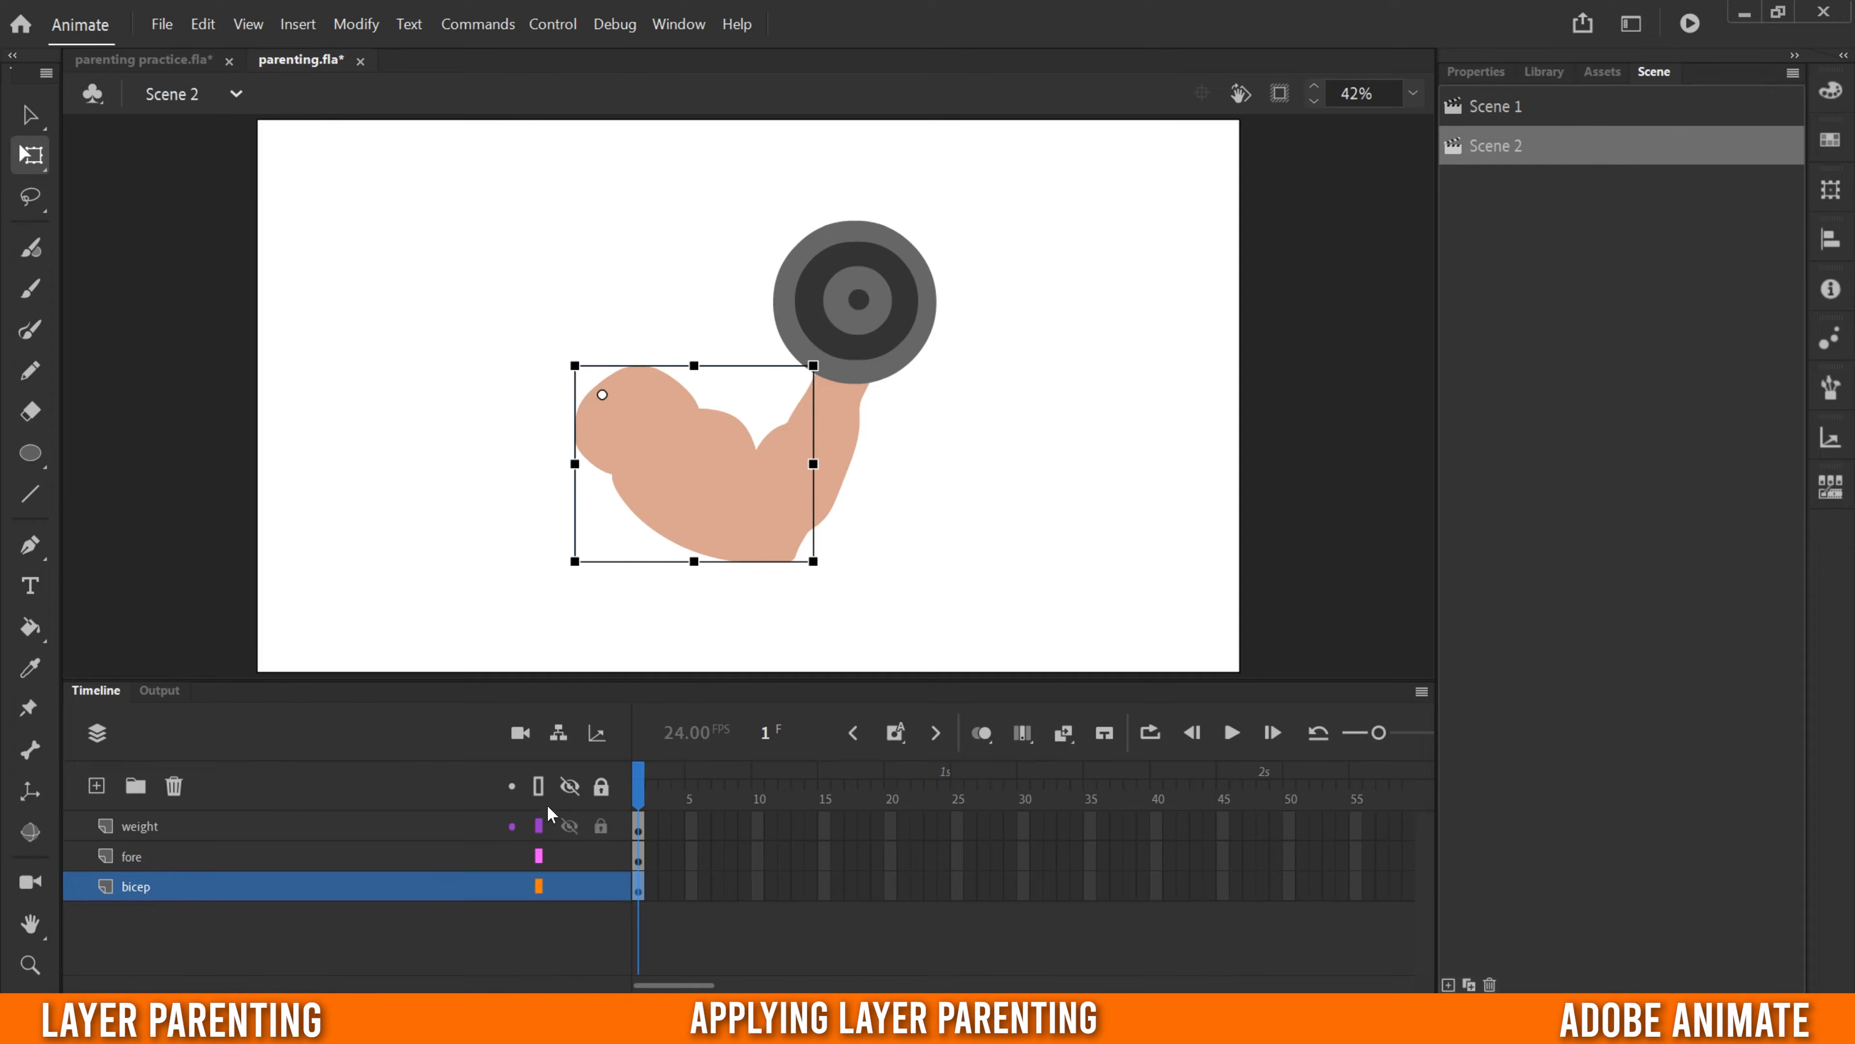
{"action": "left_click", "coordinate": [558, 734]}
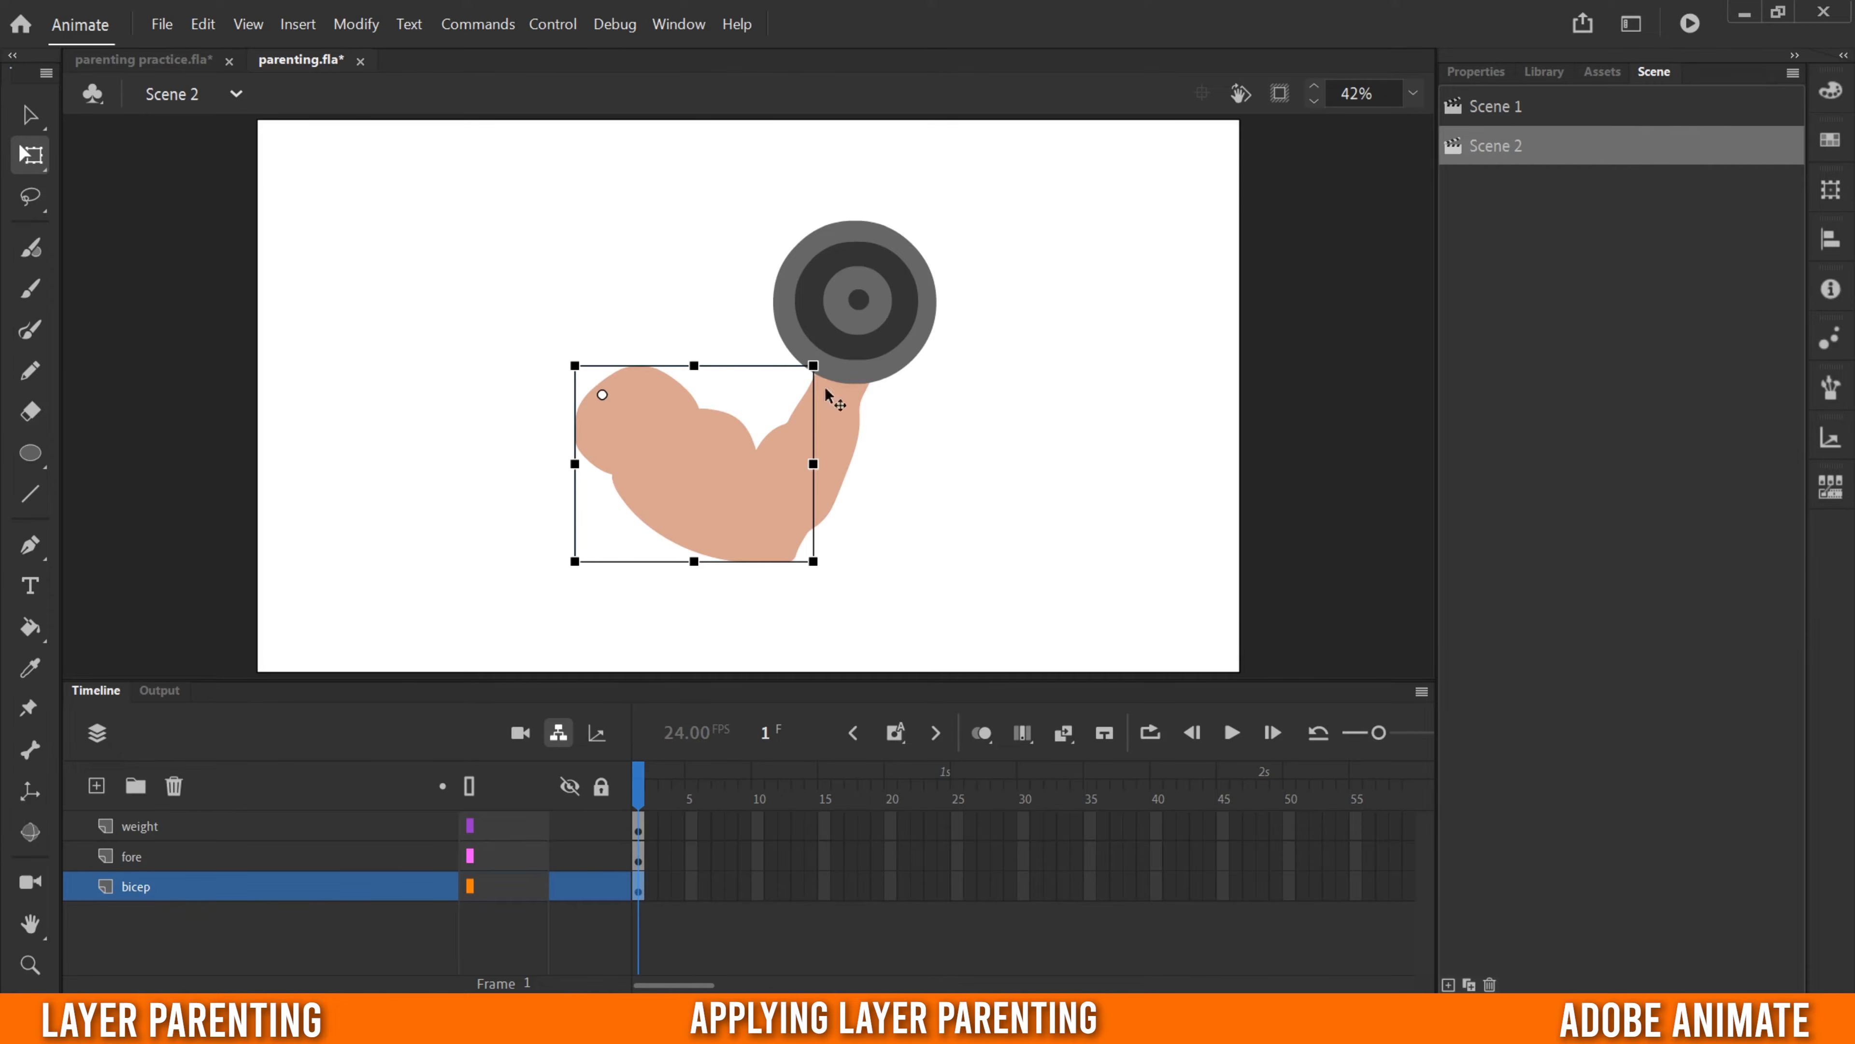
{"action": "left_click", "coordinate": [168, 858]}
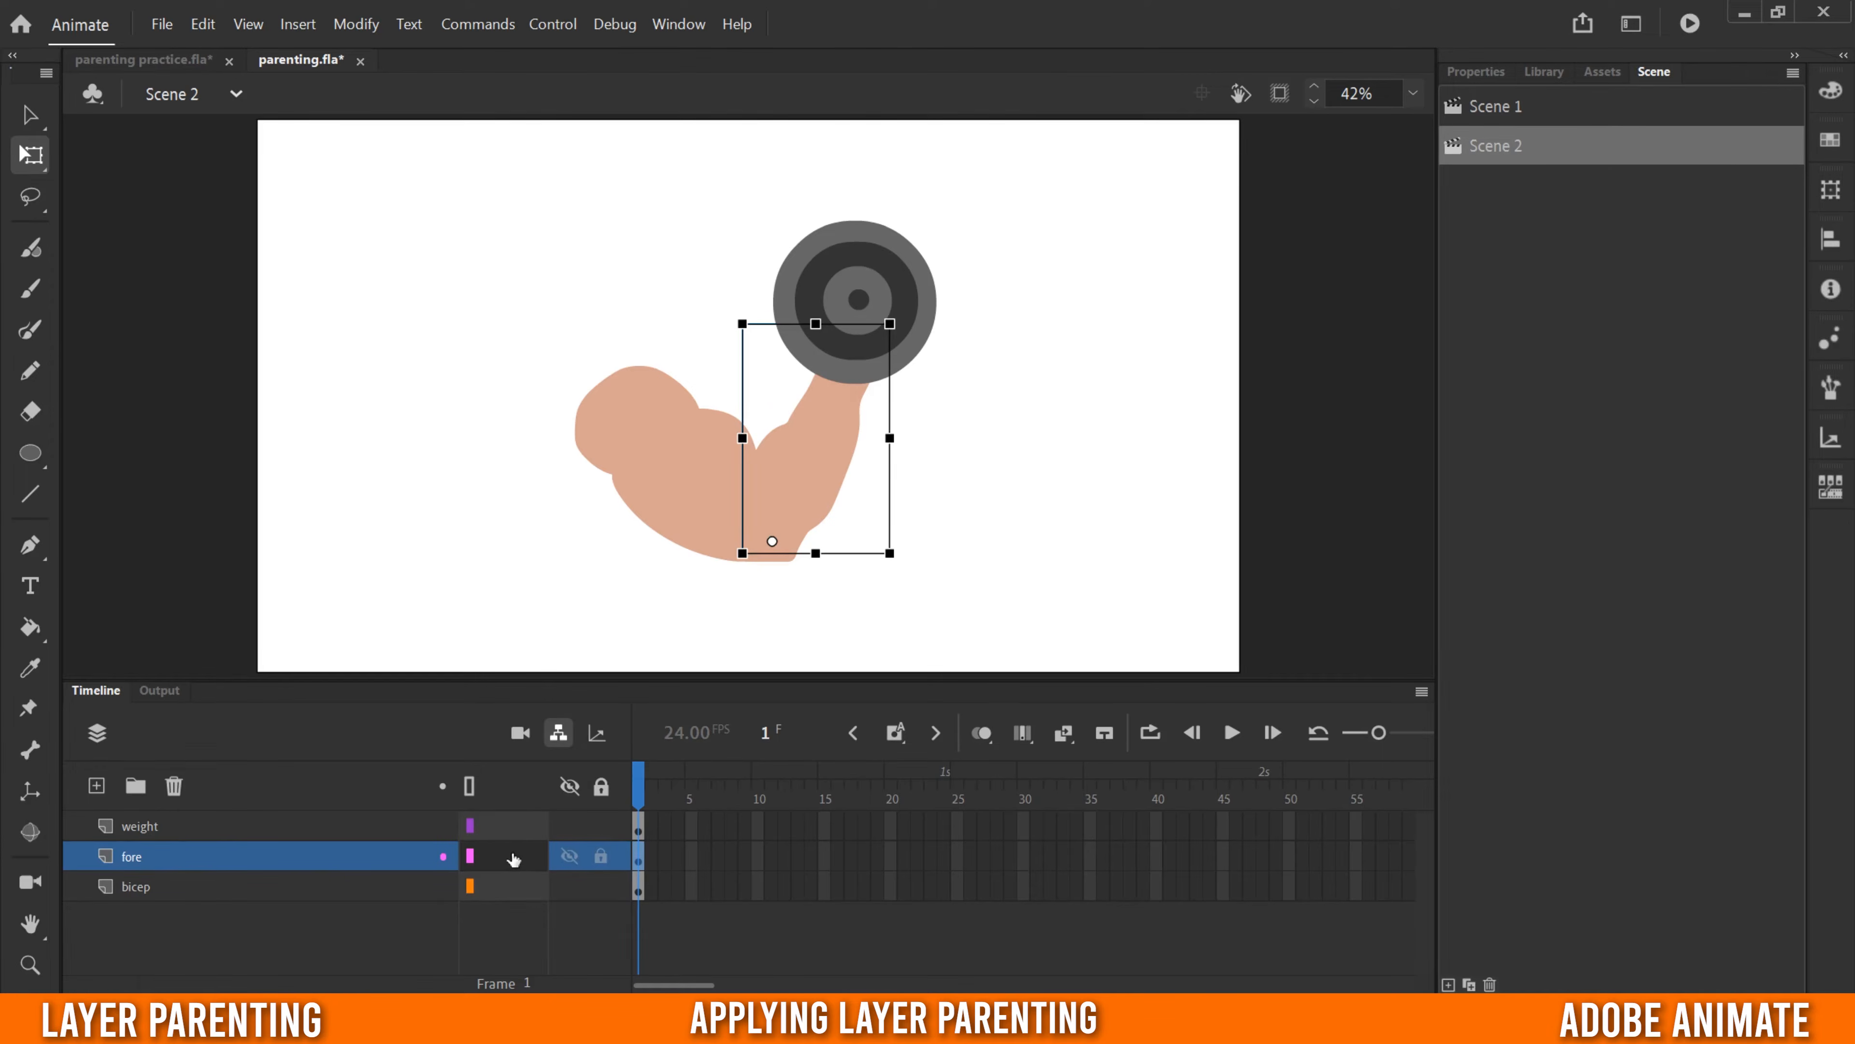
{"action": "left_click_drag", "start_coordinate": [510, 856], "coordinate": [486, 888]}
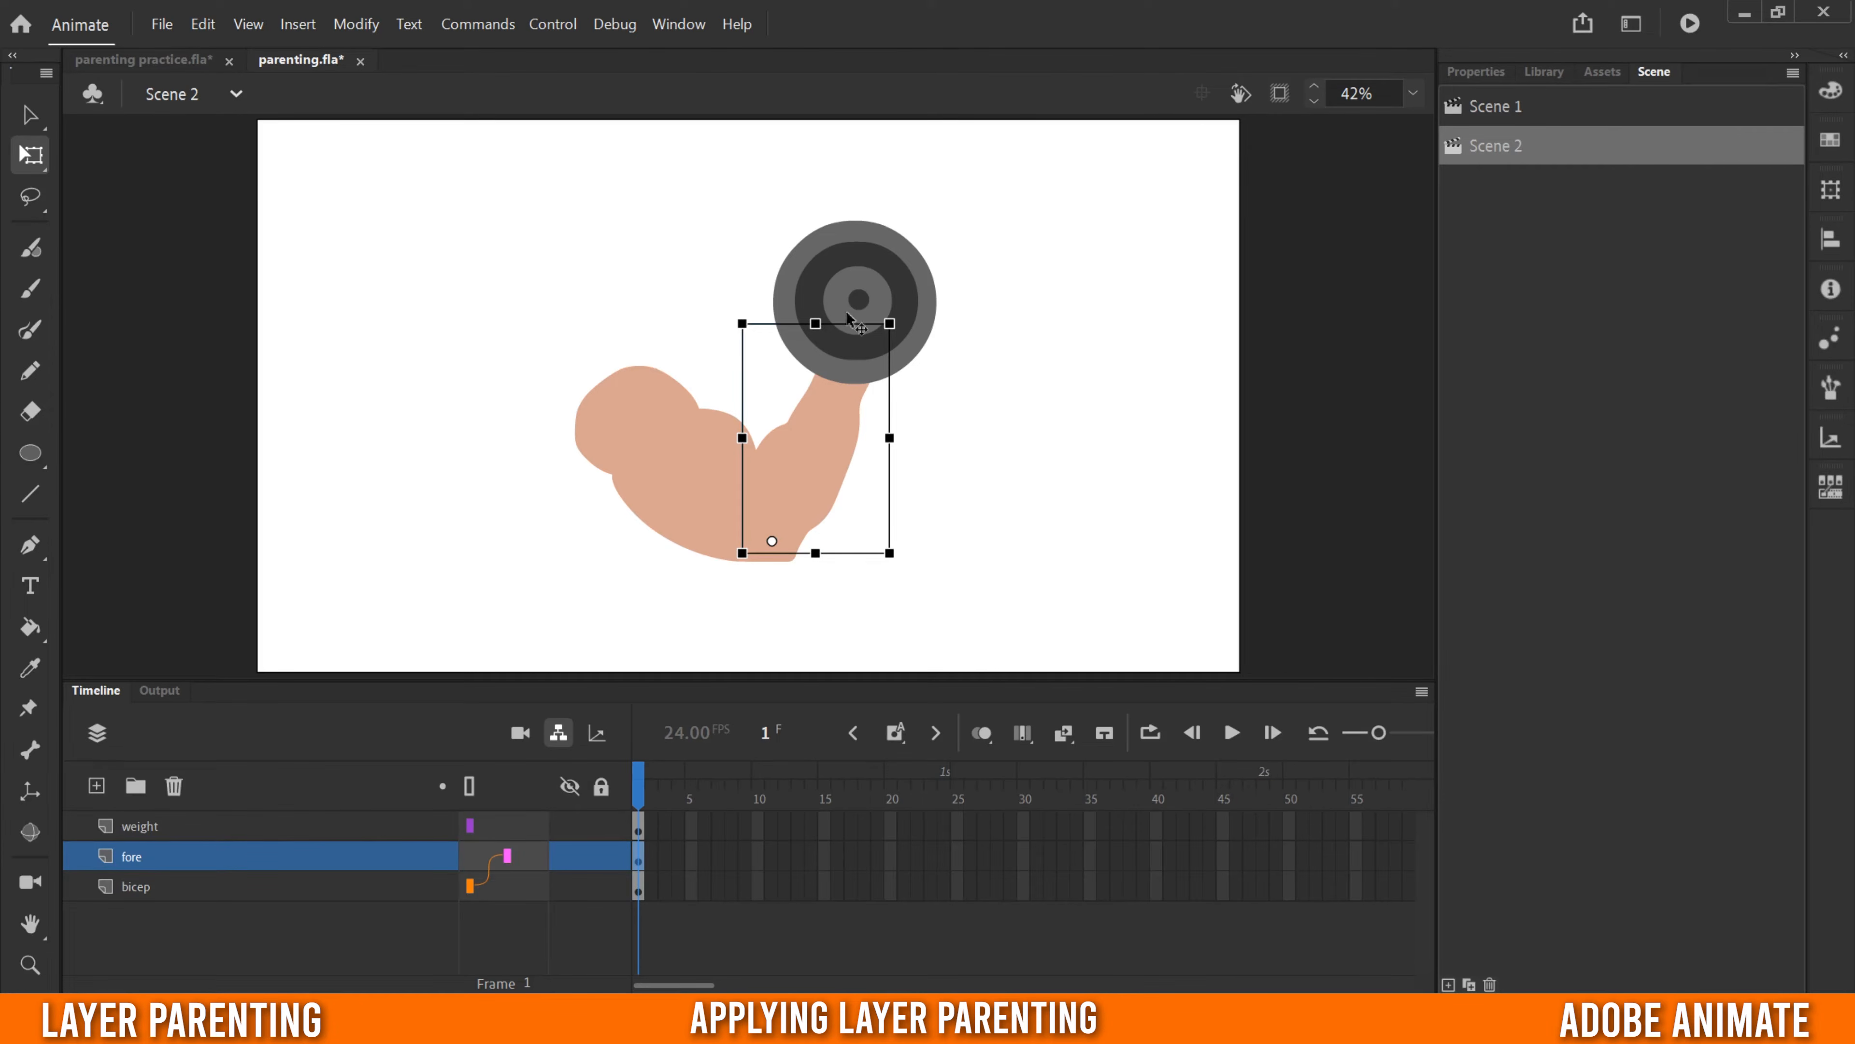
{"action": "left_click_drag", "start_coordinate": [496, 827], "coordinate": [536, 860]}
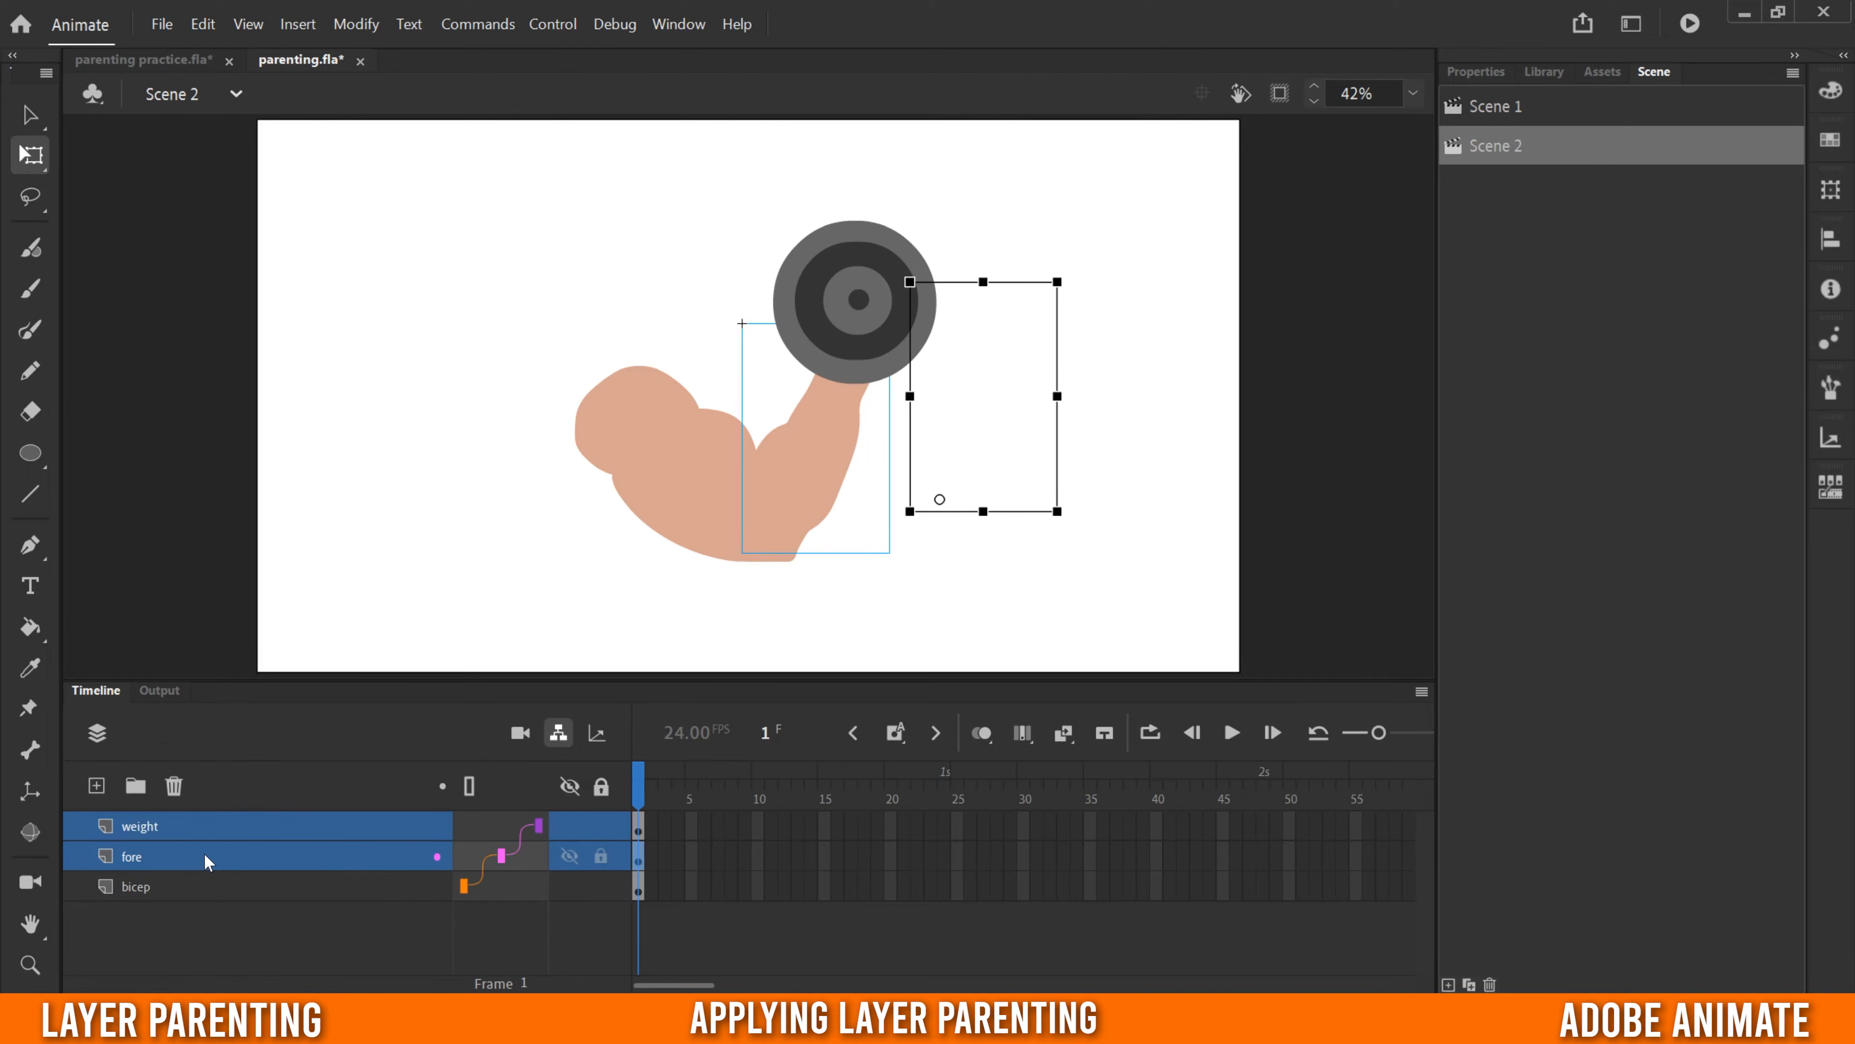
- Rotate the bicep counterclockwise about the shoulder to raise the arm, and rotate the forearm clockwise about the elbow
{"action": "left_click", "coordinate": [405, 923]}
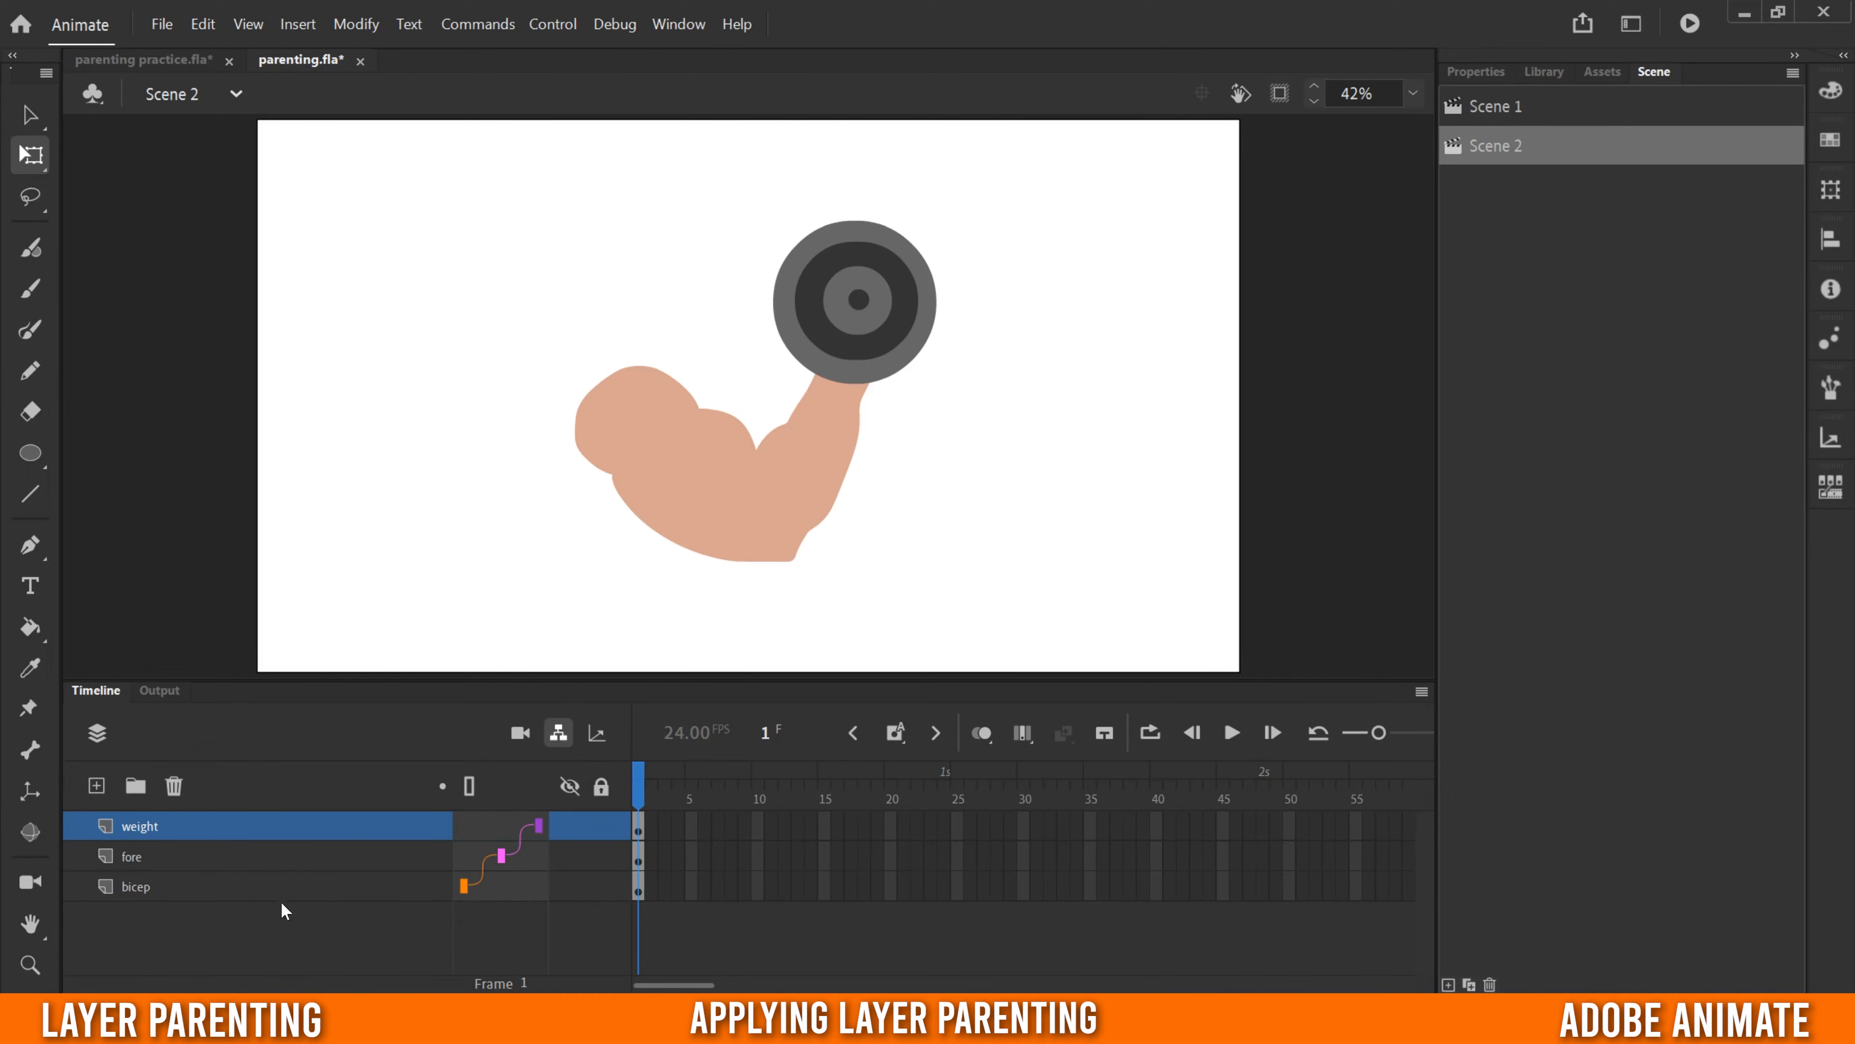
{"action": "left_click", "coordinate": [254, 886]}
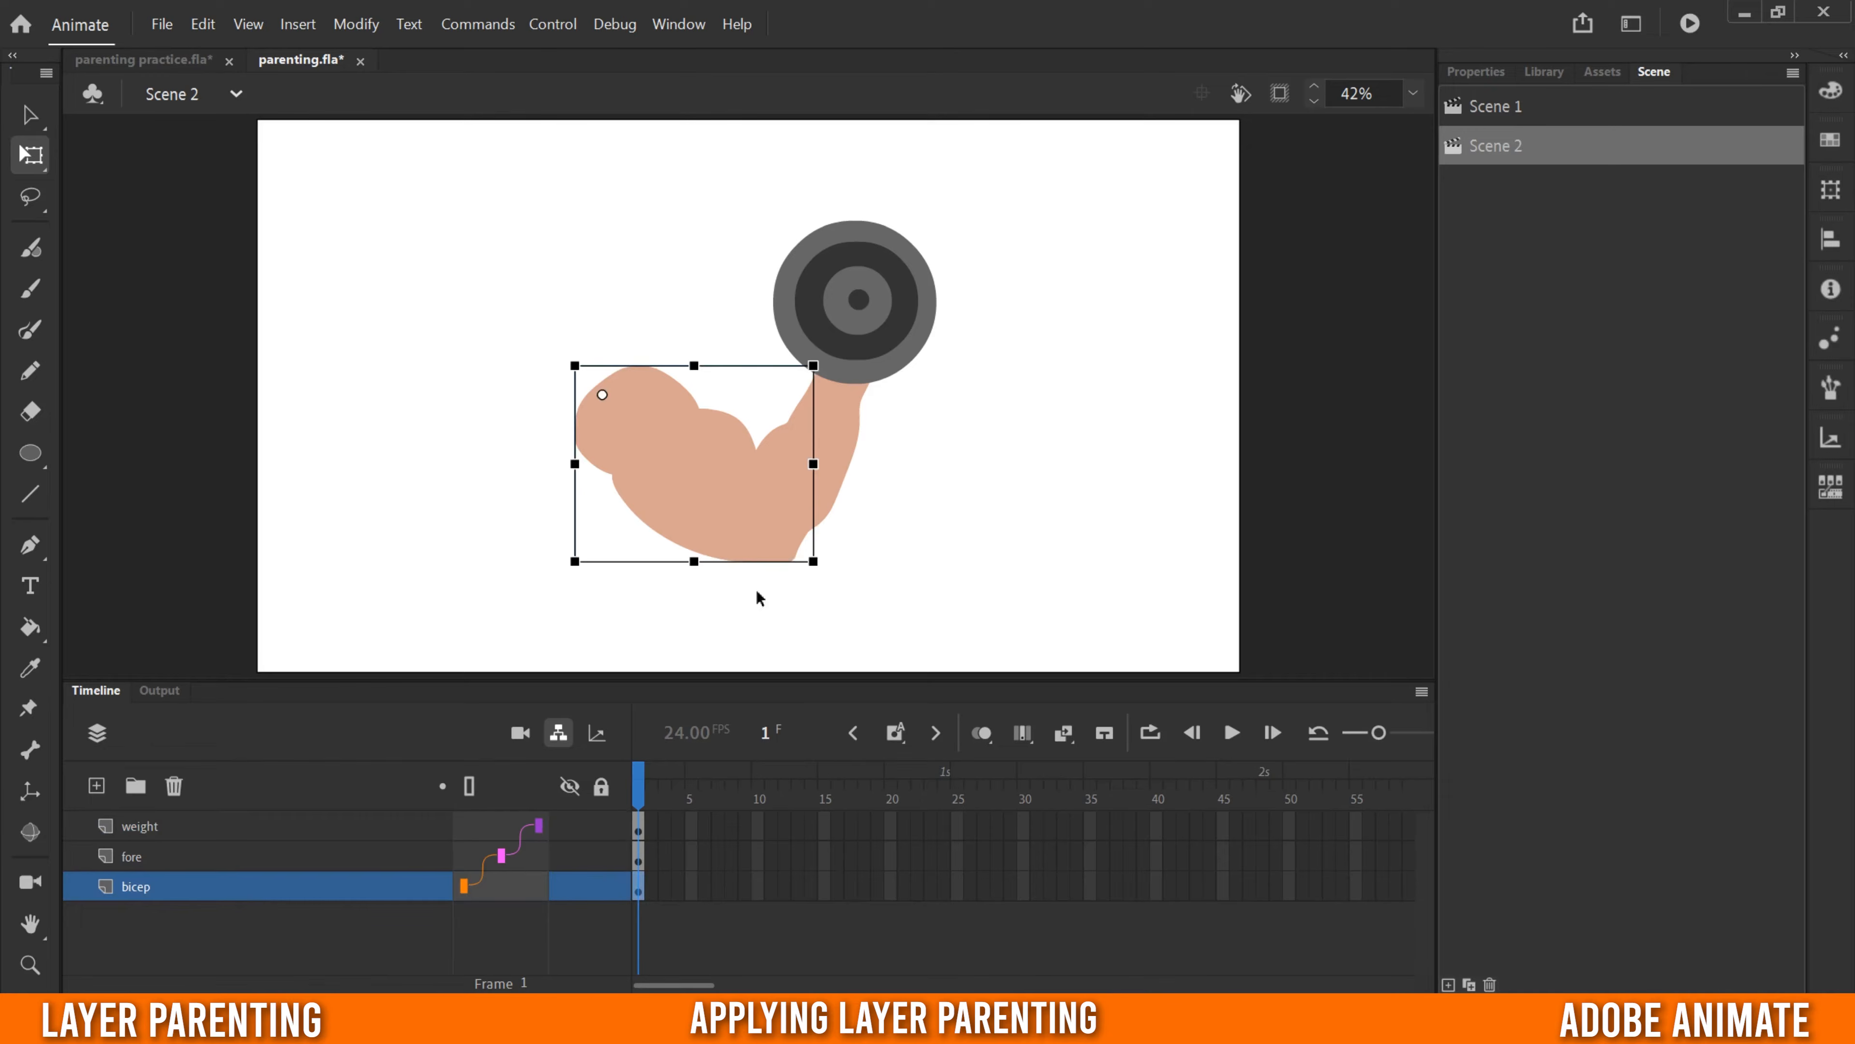
{"action": "left_click_drag", "start_coordinate": [817, 581], "coordinate": [757, 482]}
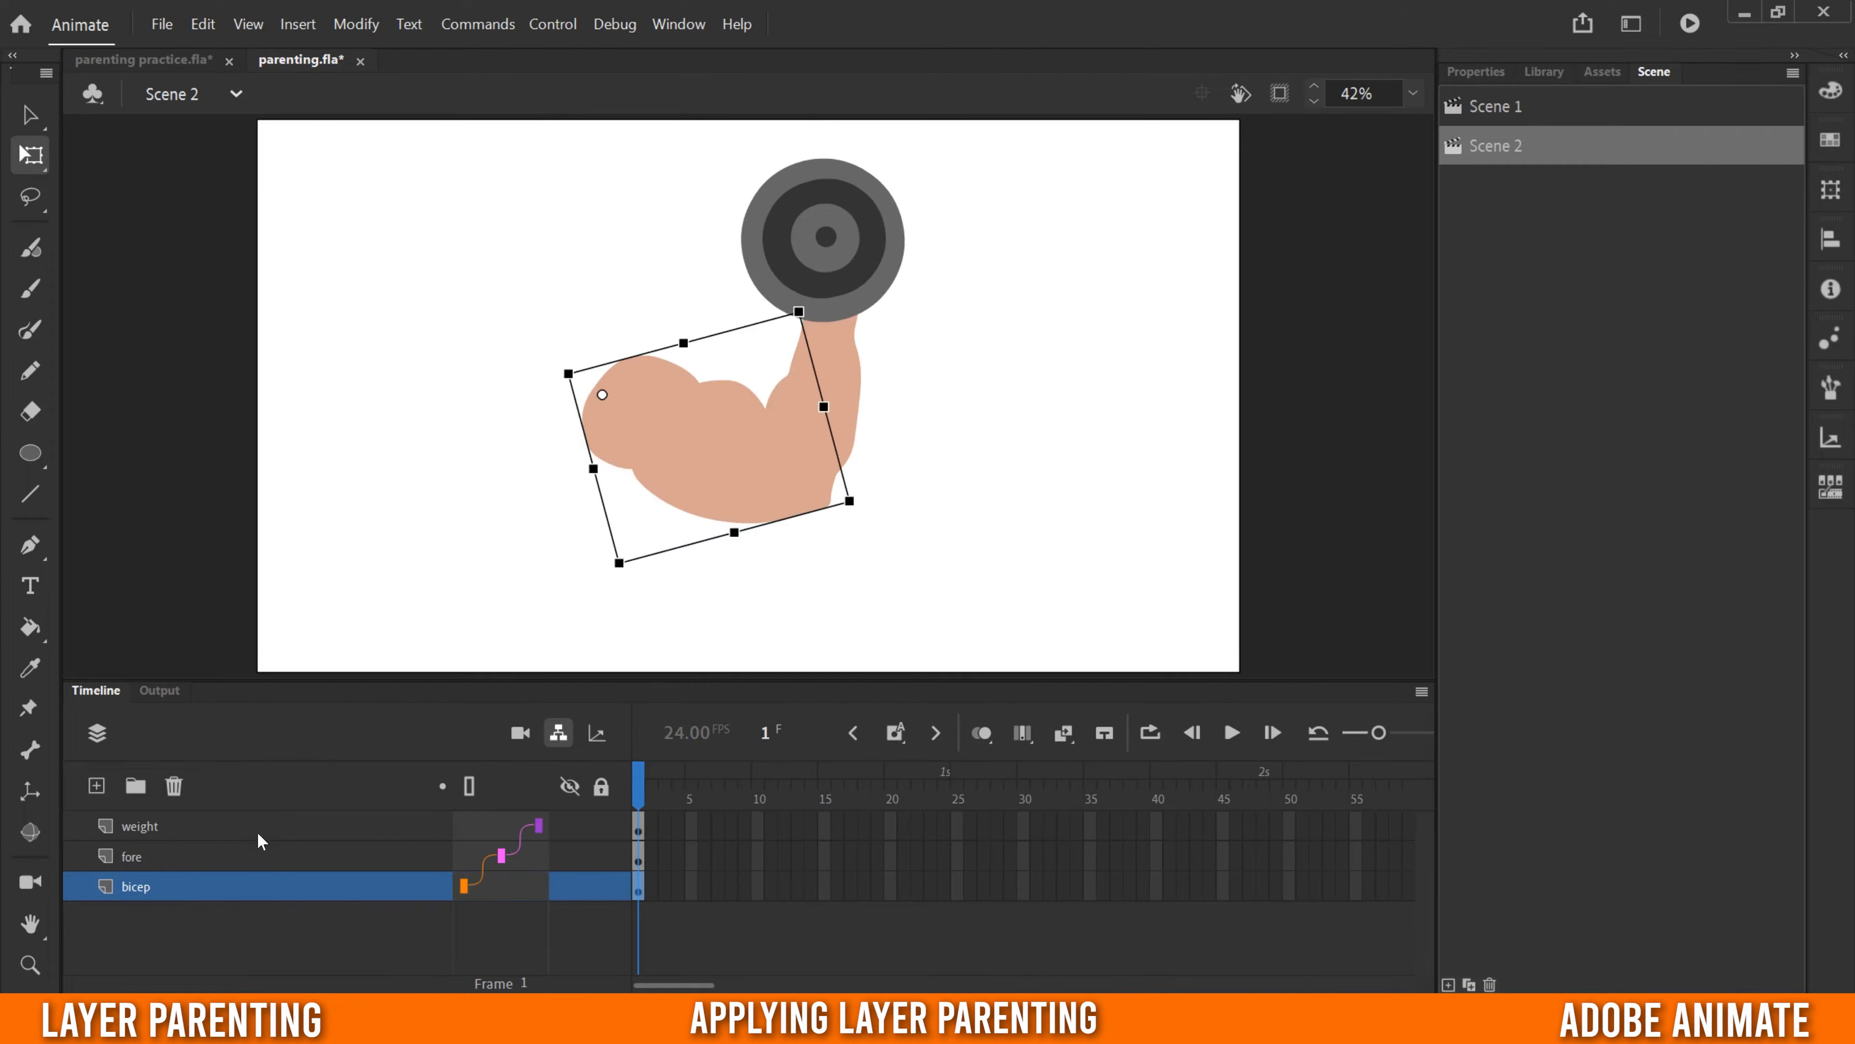
{"action": "left_click", "coordinate": [244, 861]}
{"action": "left_click_drag", "start_coordinate": [869, 255], "coordinate": [988, 351]}
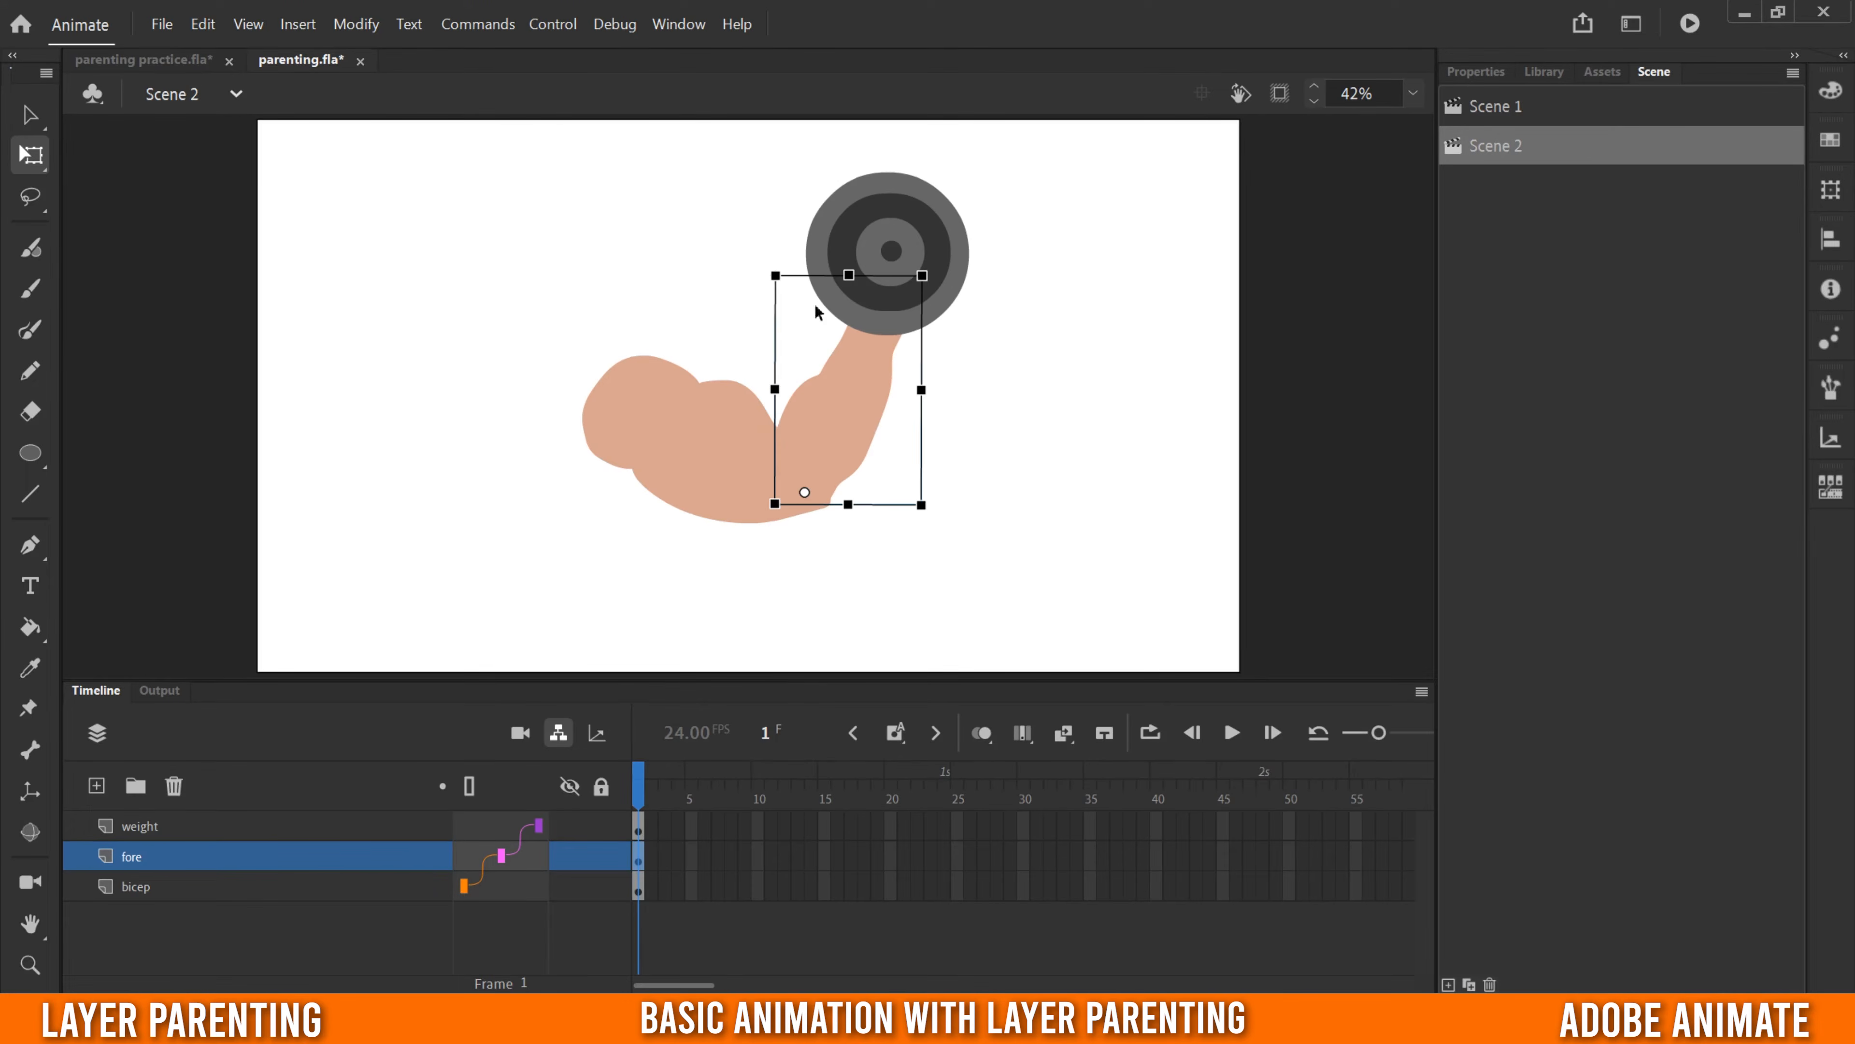
- Create a classic tween from frame 1 on the weight, fore and bicep layers together
{"action": "left_click_drag", "start_coordinate": [634, 827], "coordinate": [635, 886]}
{"action": "right_click", "coordinate": [638, 889]}
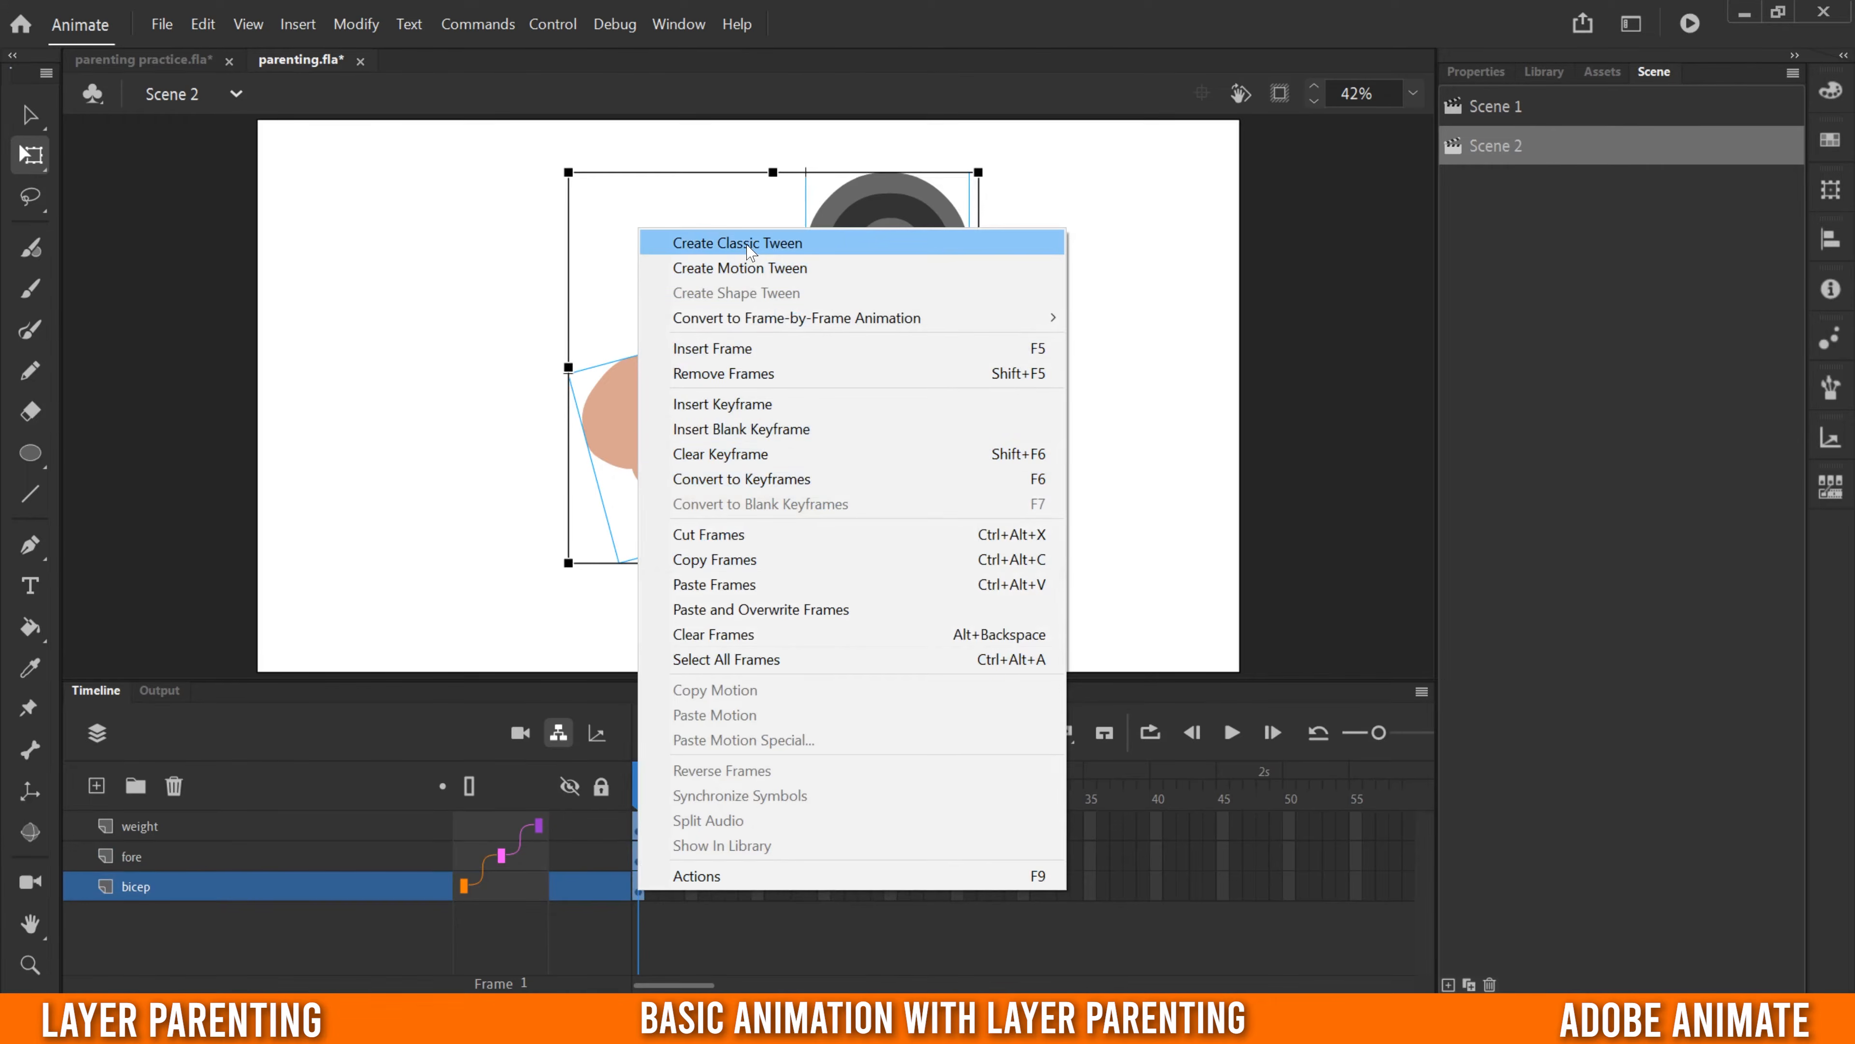
{"action": "left_click", "coordinate": [759, 242]}
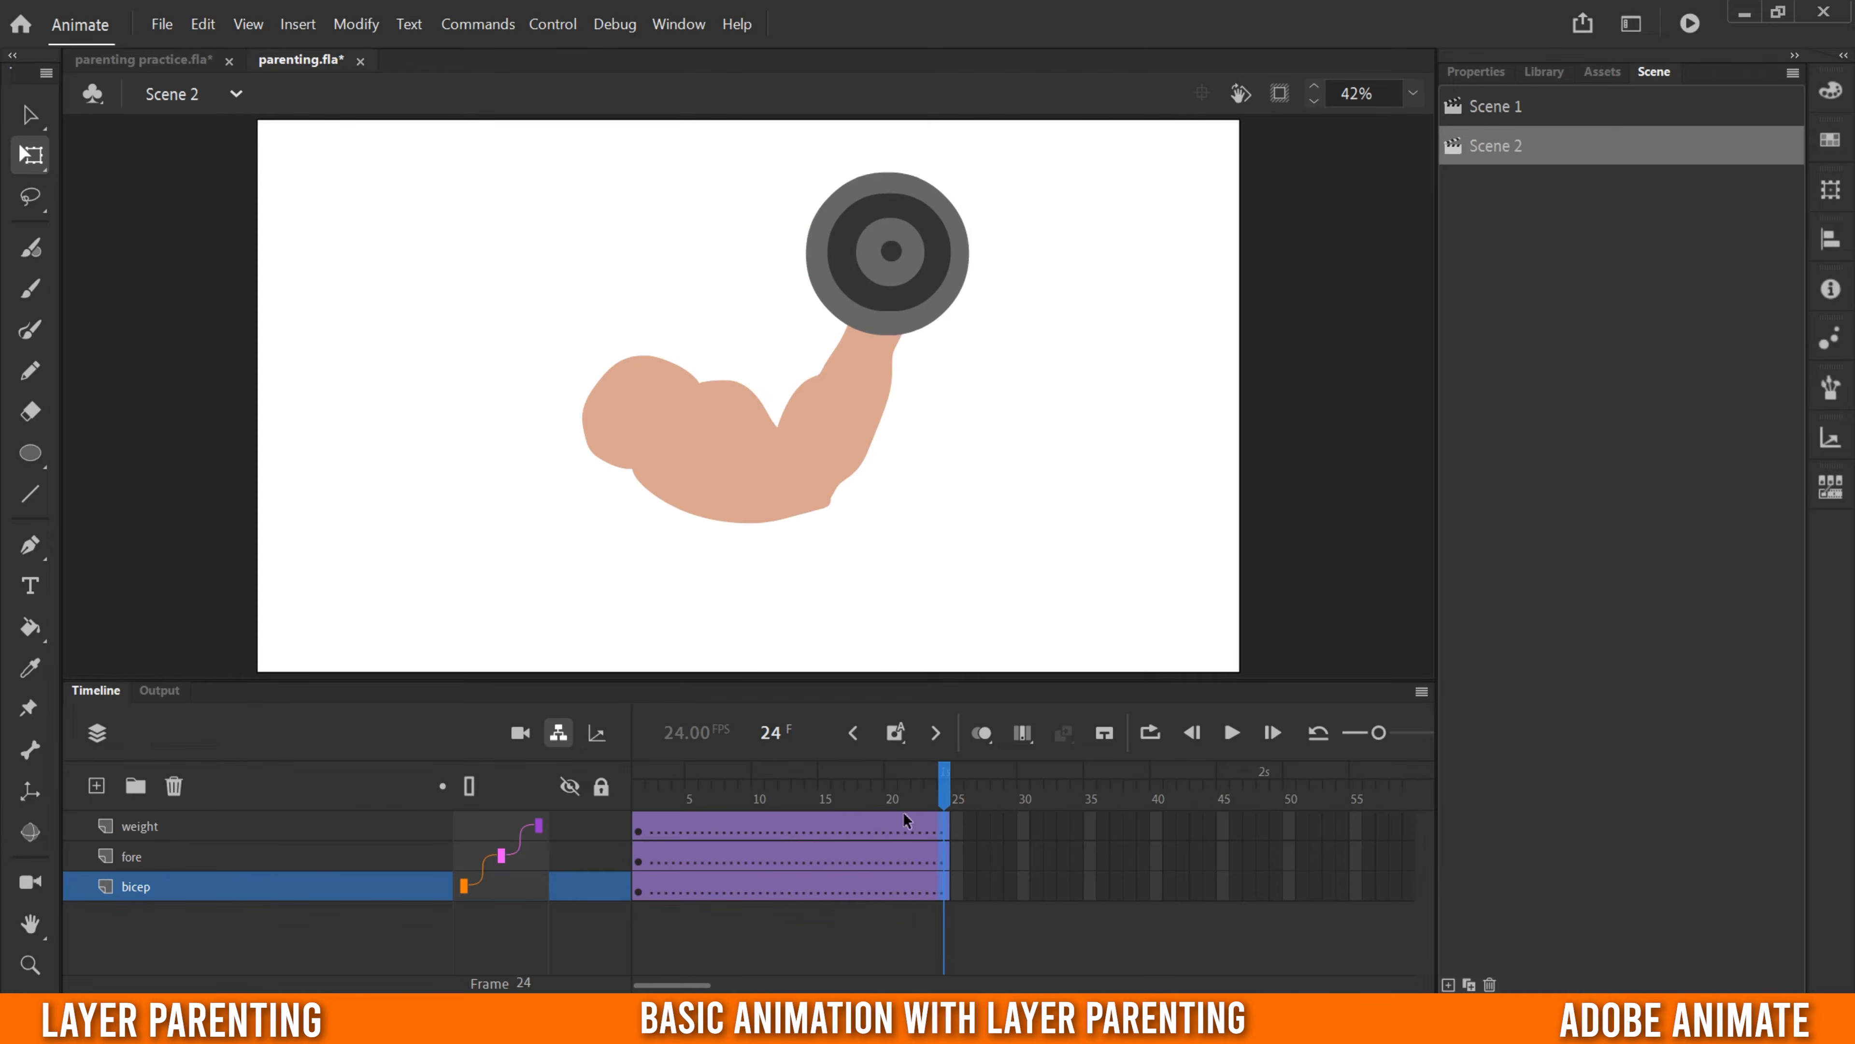
- Insert keyframes at frames 24 and 12 on all three layers and clear the selection
{"action": "right_click", "coordinate": [946, 830]}
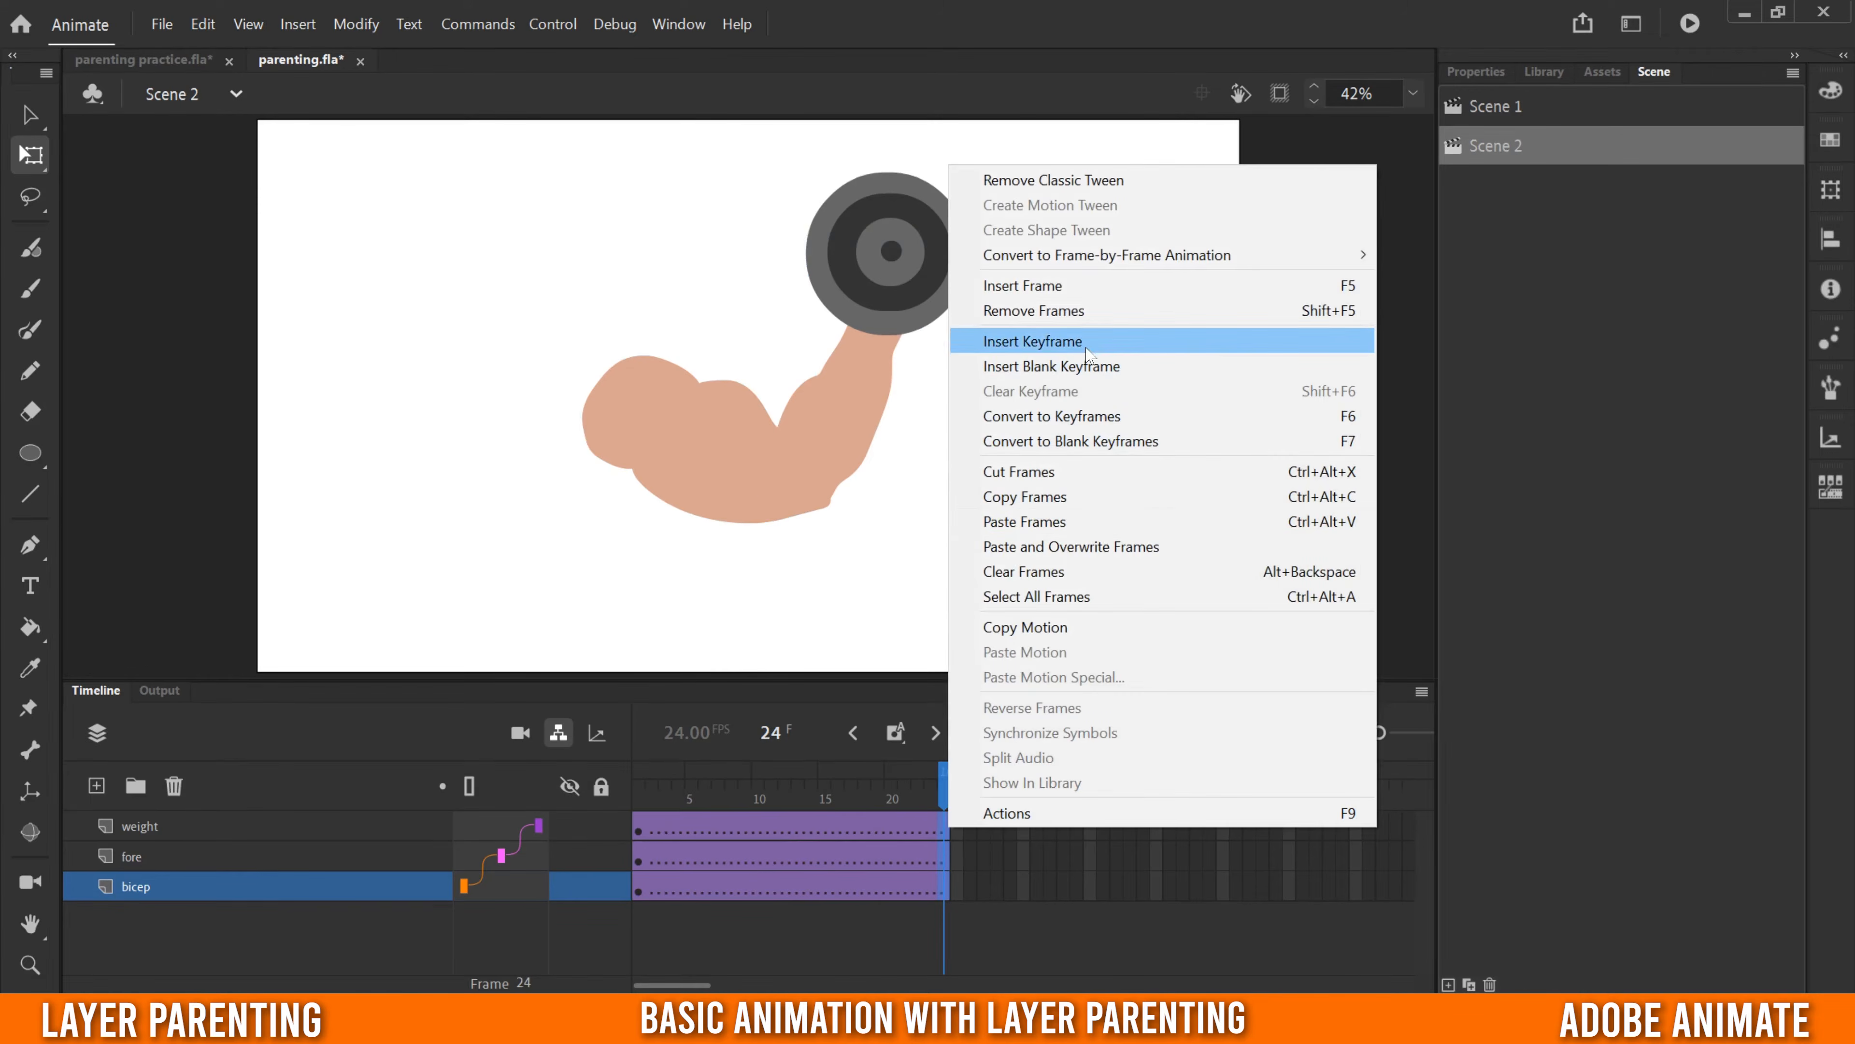
{"action": "left_click", "coordinate": [1032, 341]}
{"action": "left_click", "coordinate": [786, 886]}
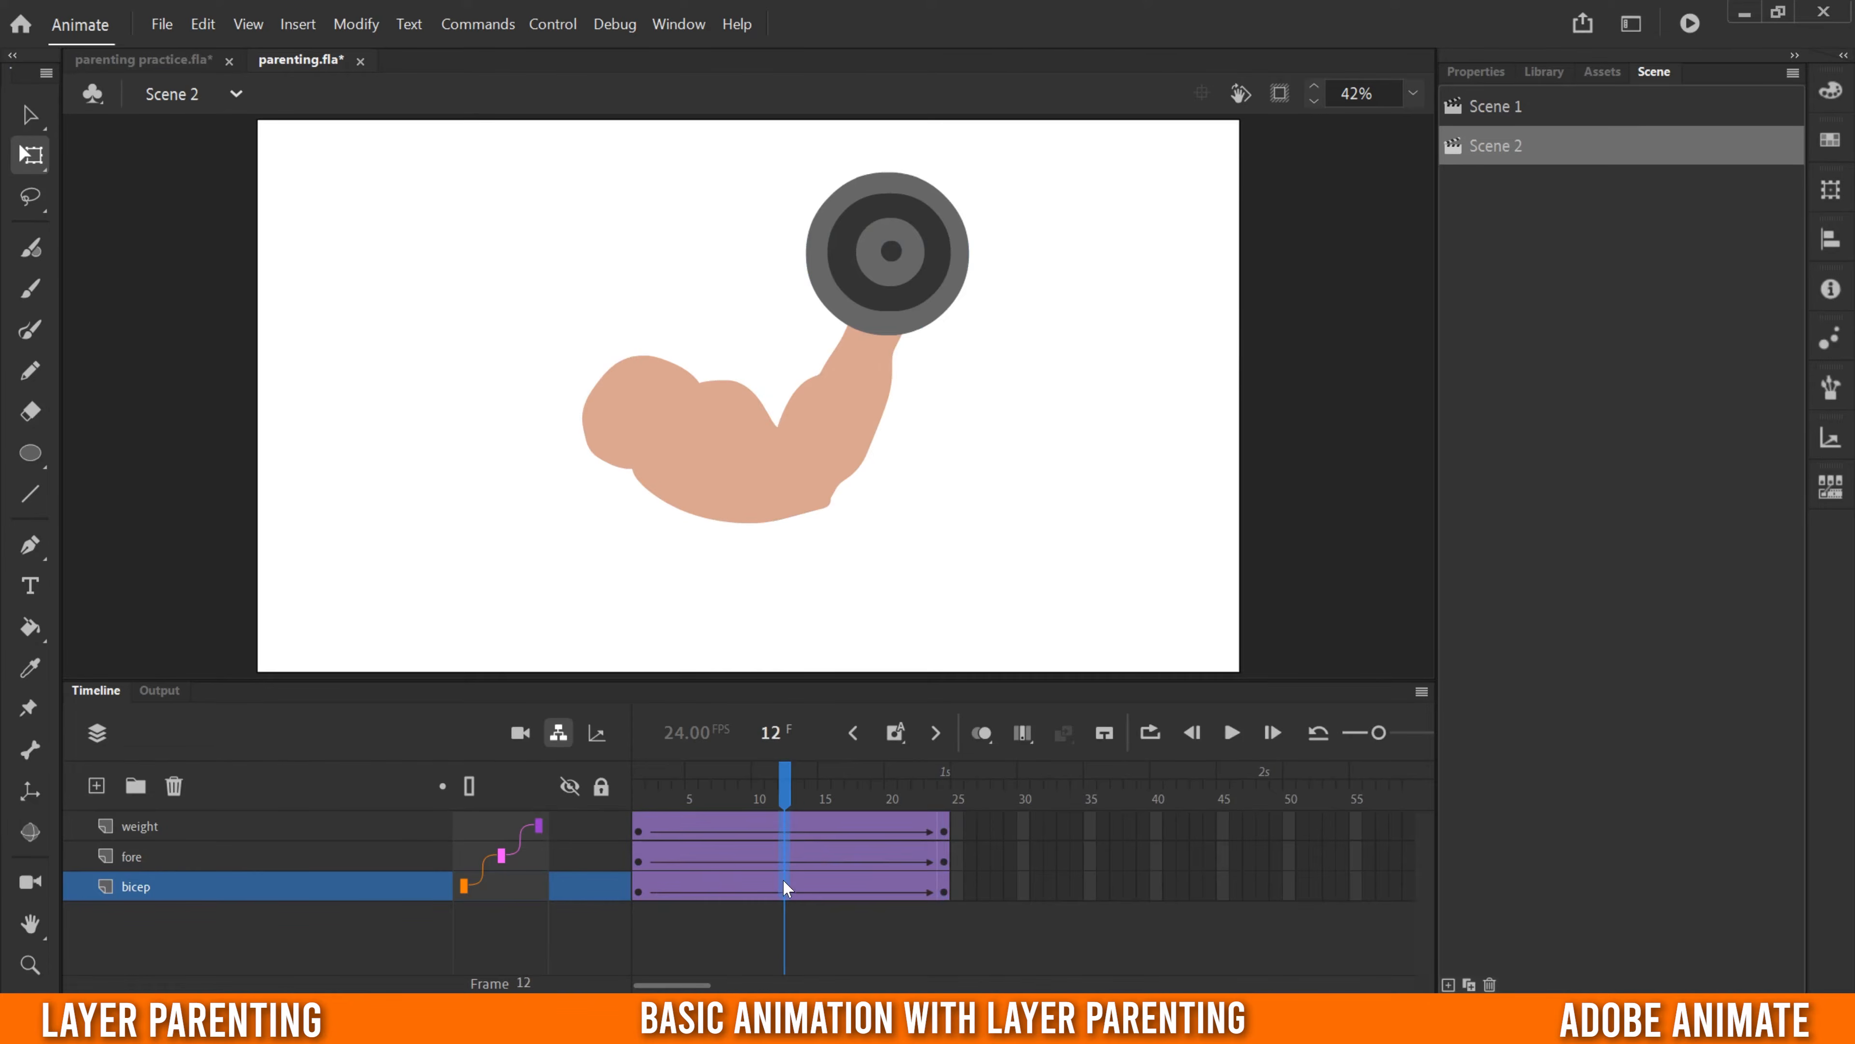
{"action": "right_click", "coordinate": [782, 884]}
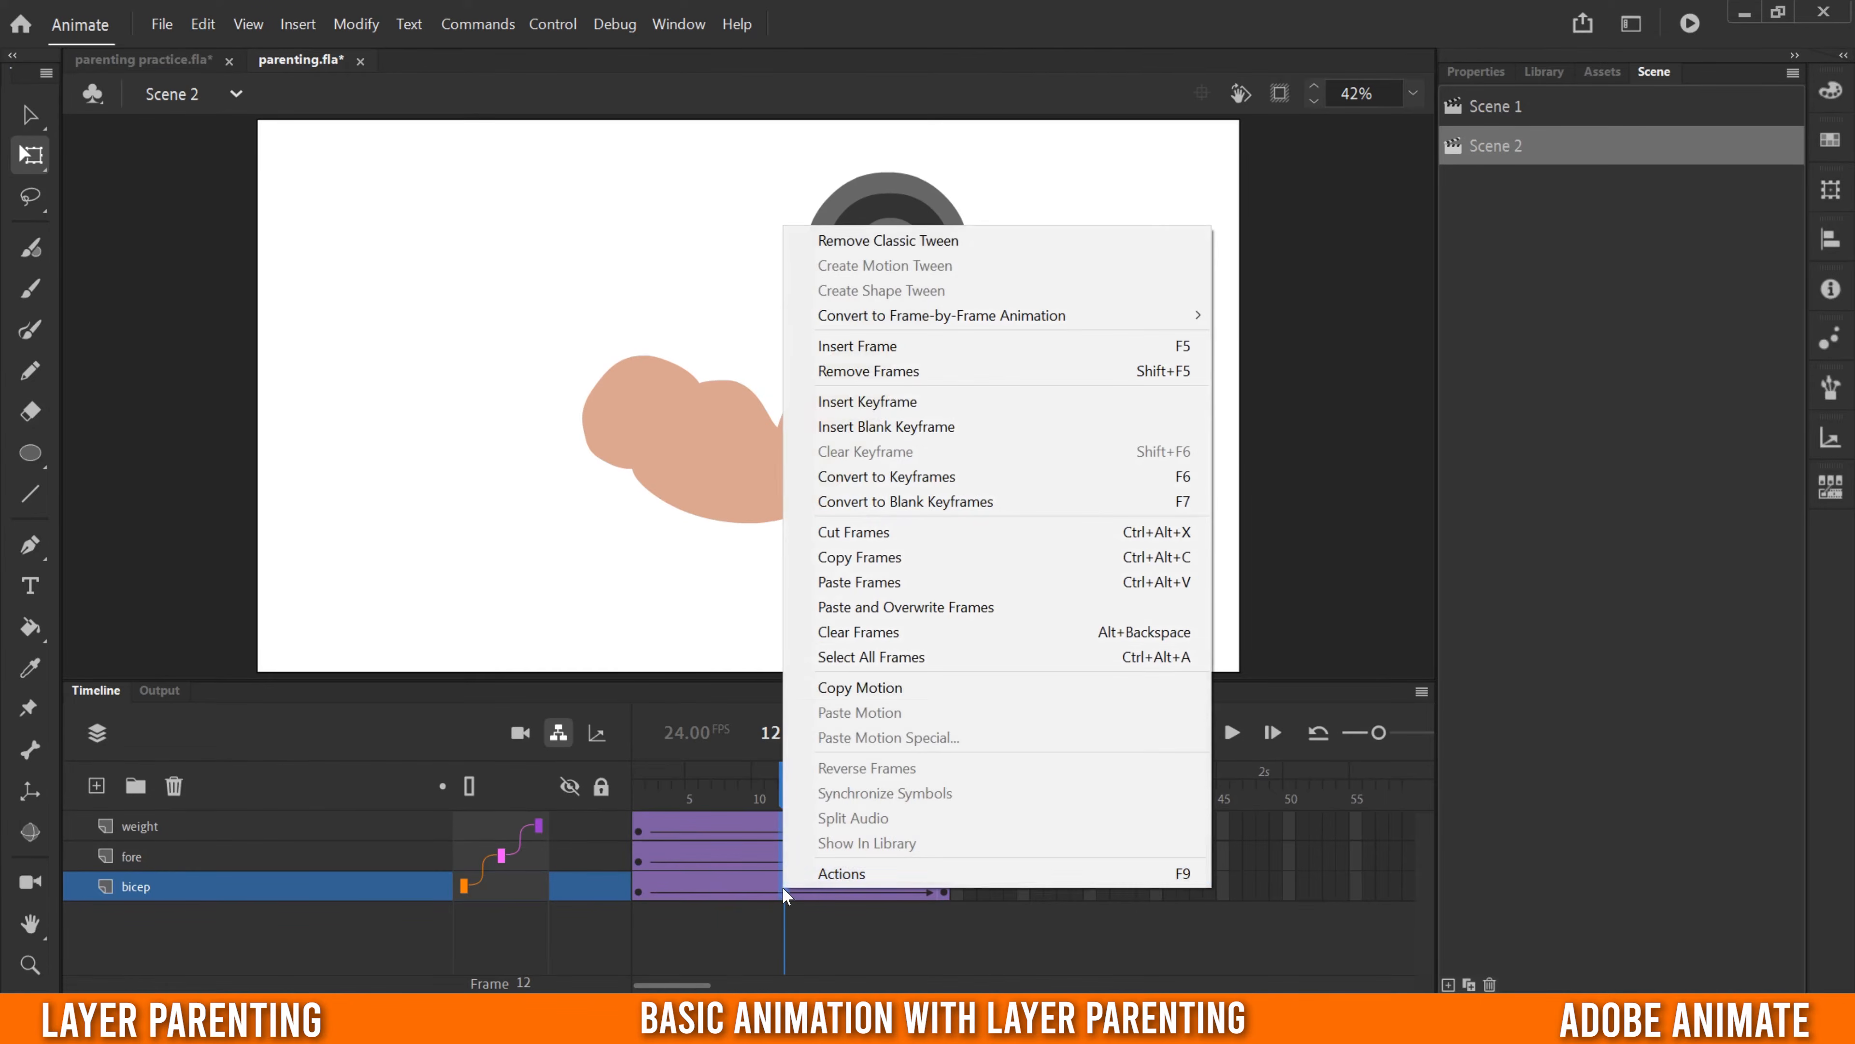
{"action": "left_click", "coordinate": [895, 404]}
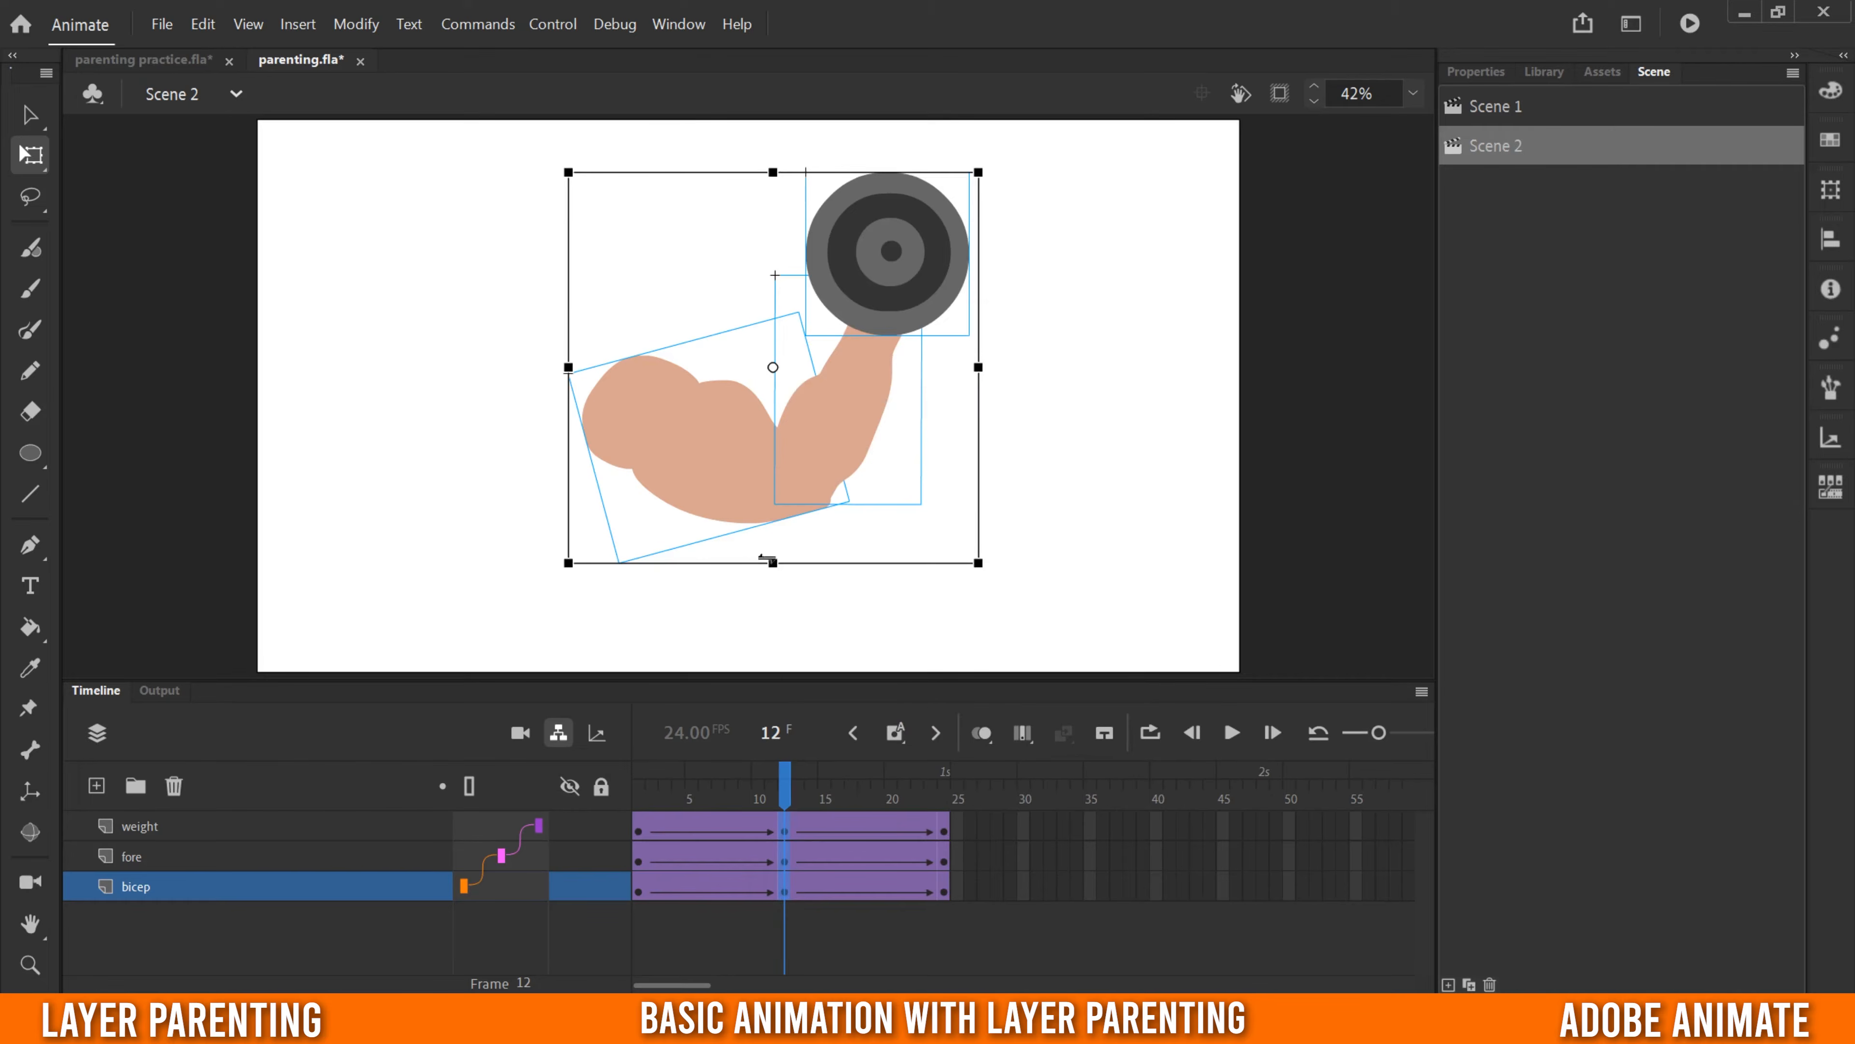
{"action": "left_click", "coordinate": [1036, 857]}
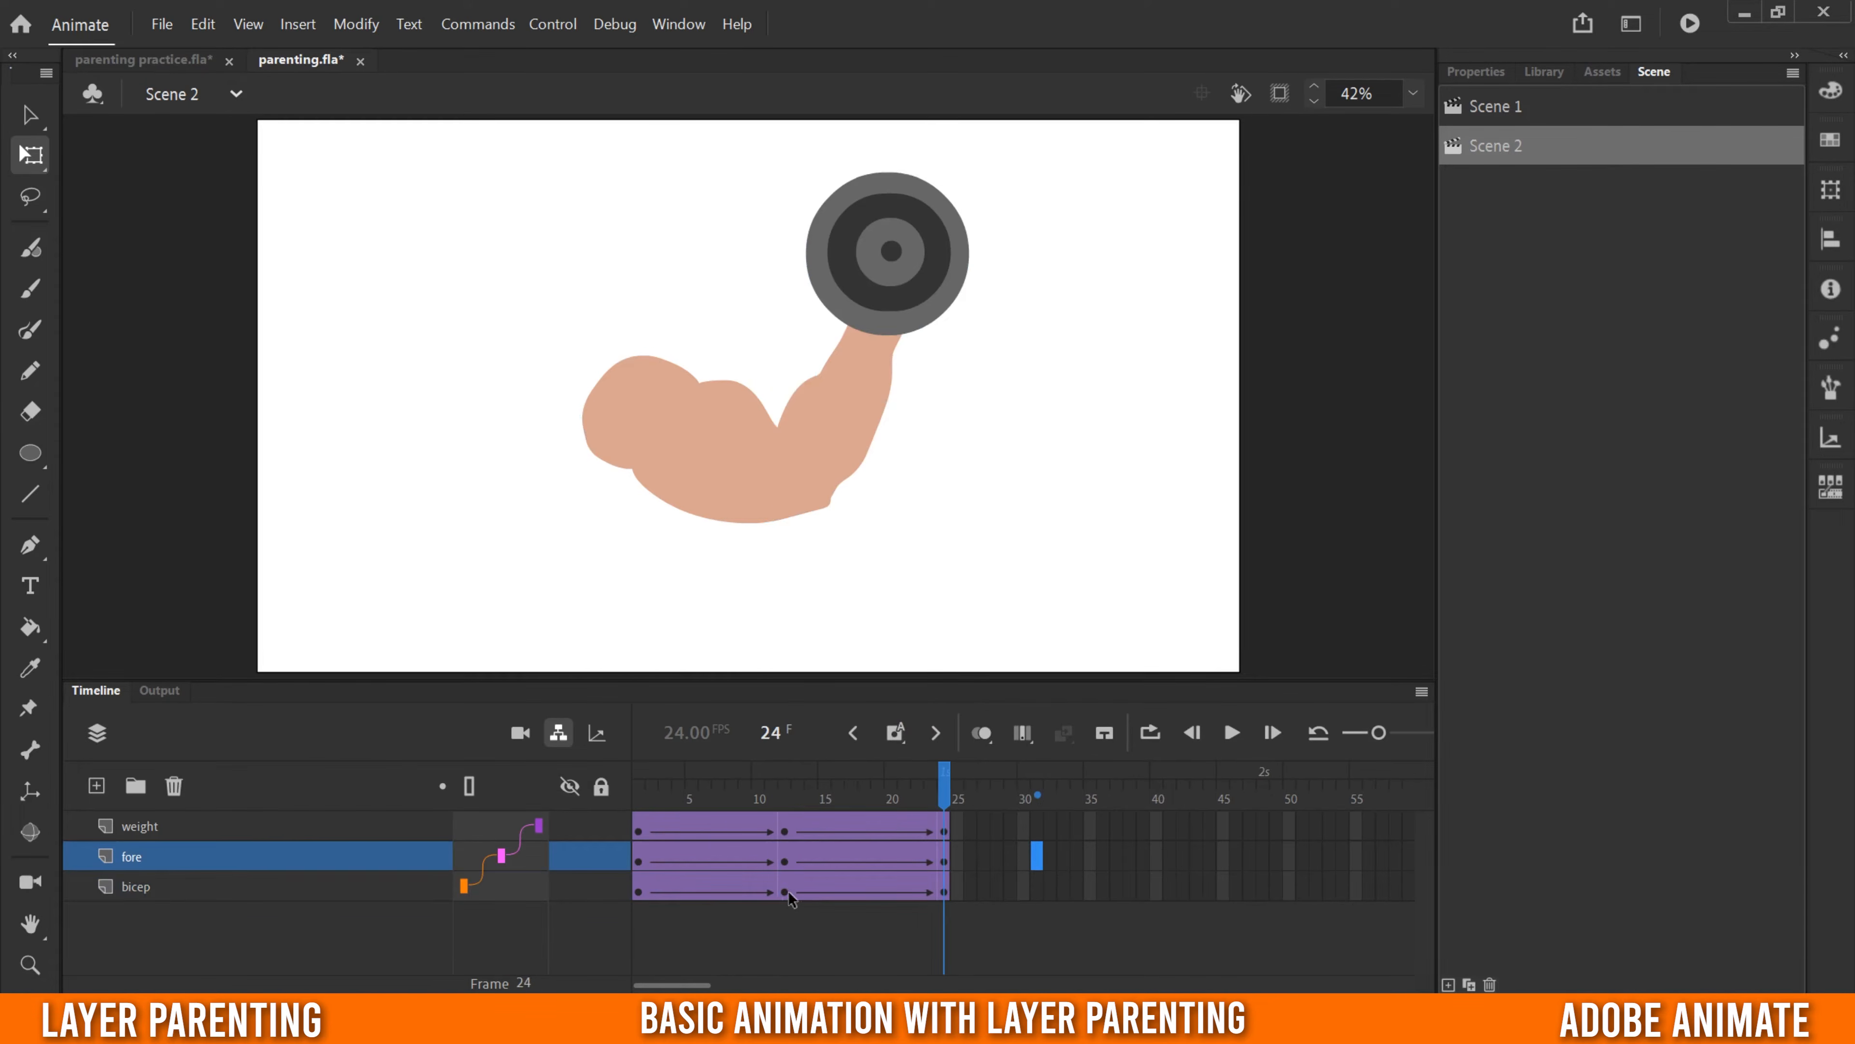
- At frame 12, rotate the bicep clockwise to lower the arm and rotate the forearm clockwise until it is nearly horizontal
{"action": "left_click", "coordinate": [788, 891]}
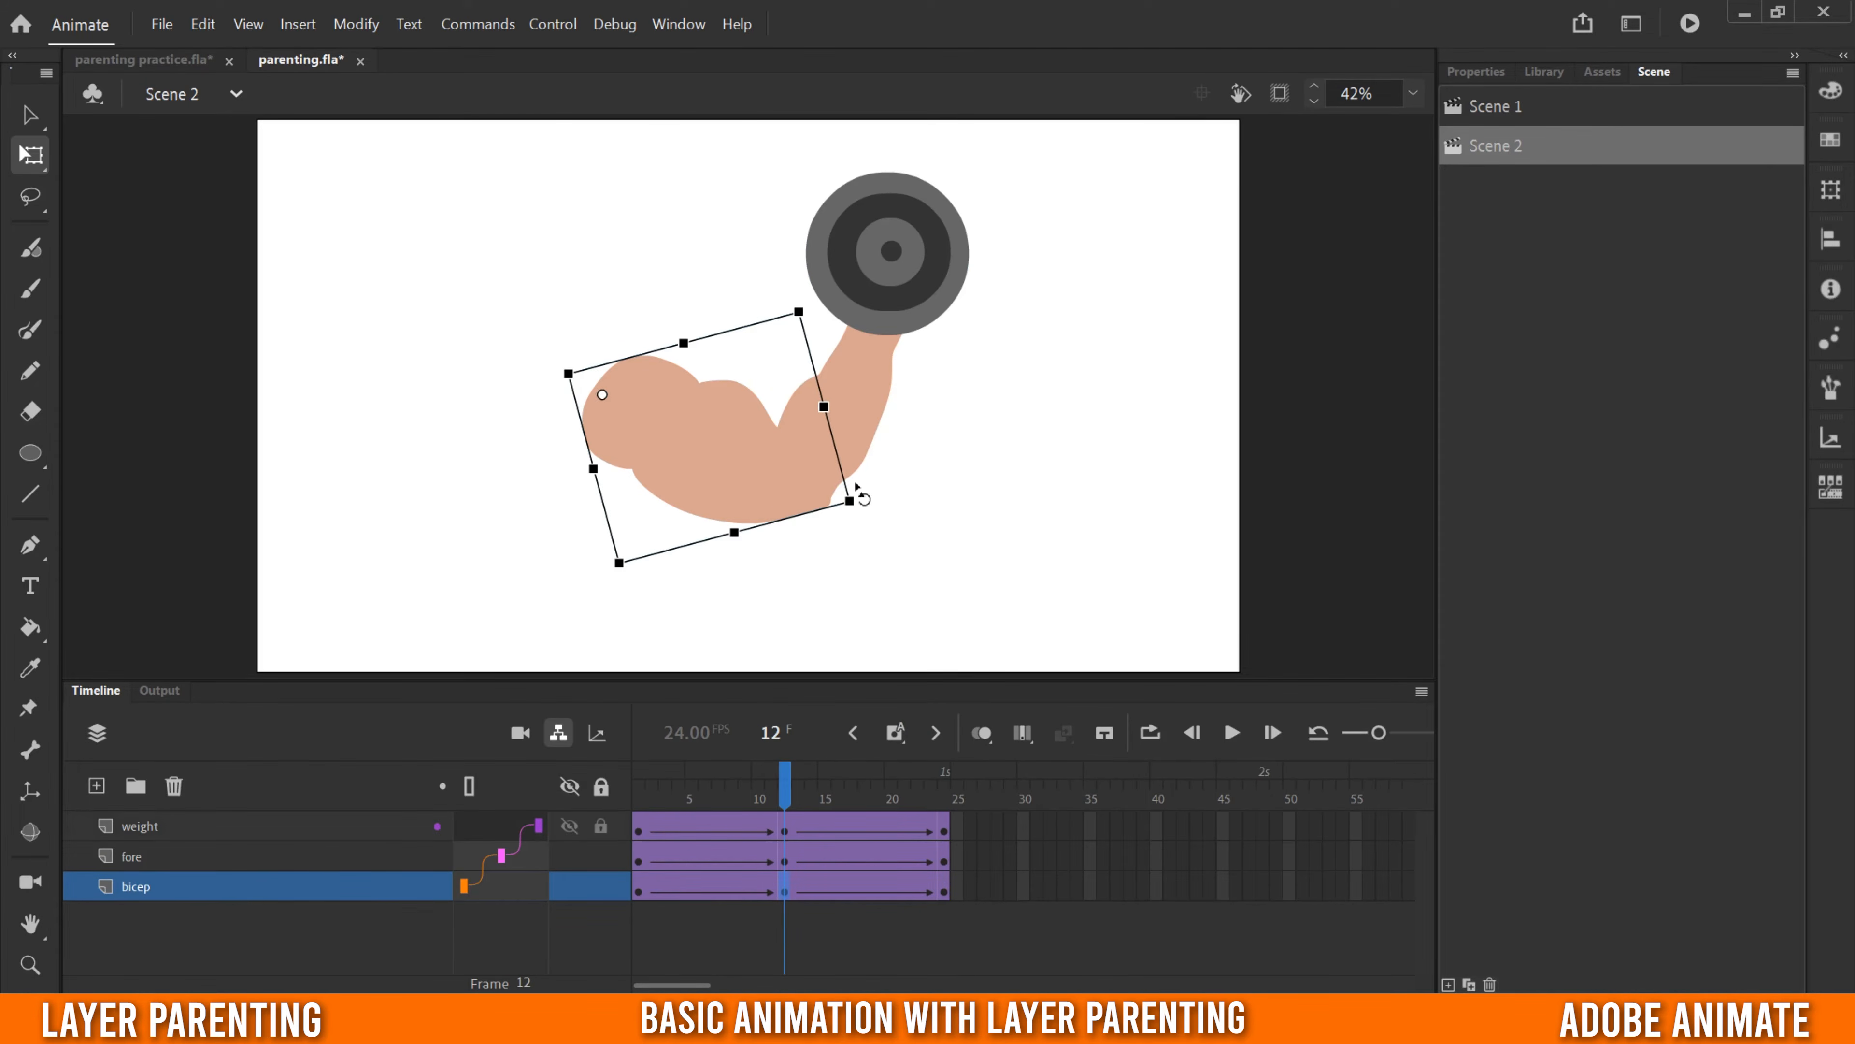
{"action": "left_click_drag", "start_coordinate": [853, 491], "coordinate": [744, 633]}
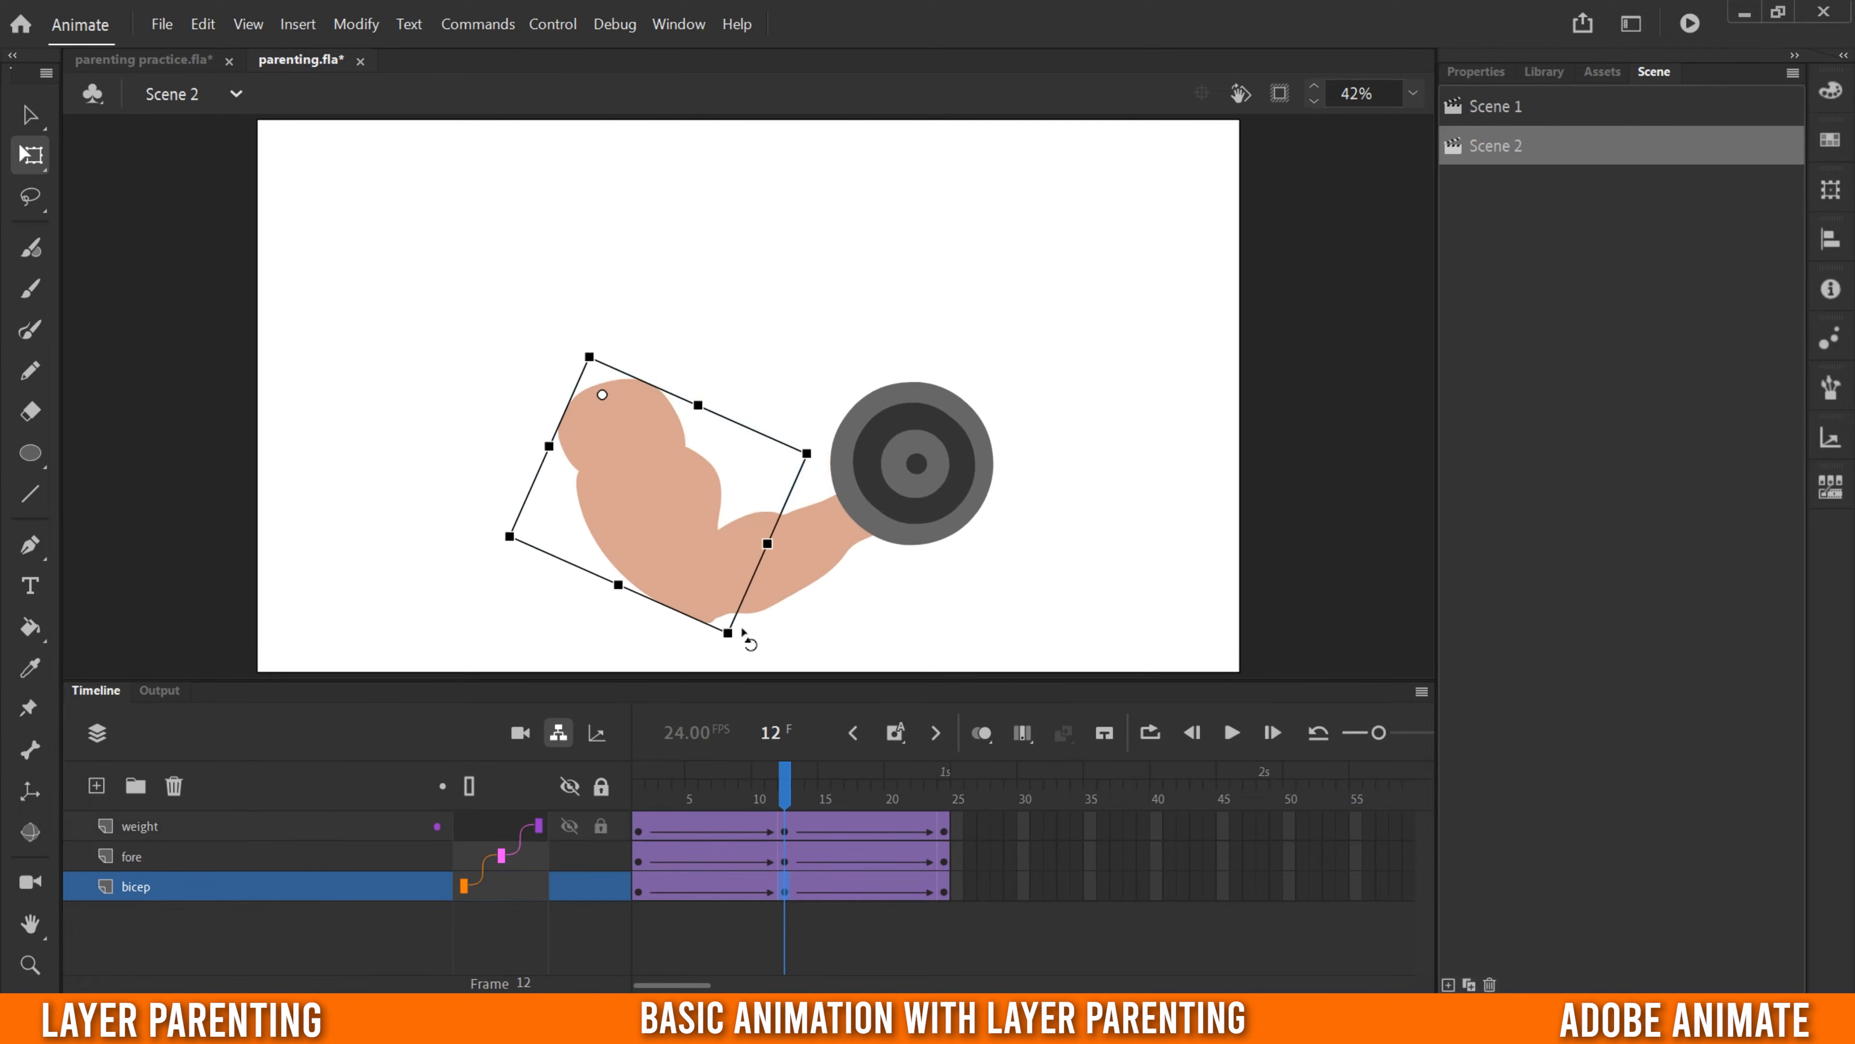
{"action": "left_click", "coordinate": [788, 862]}
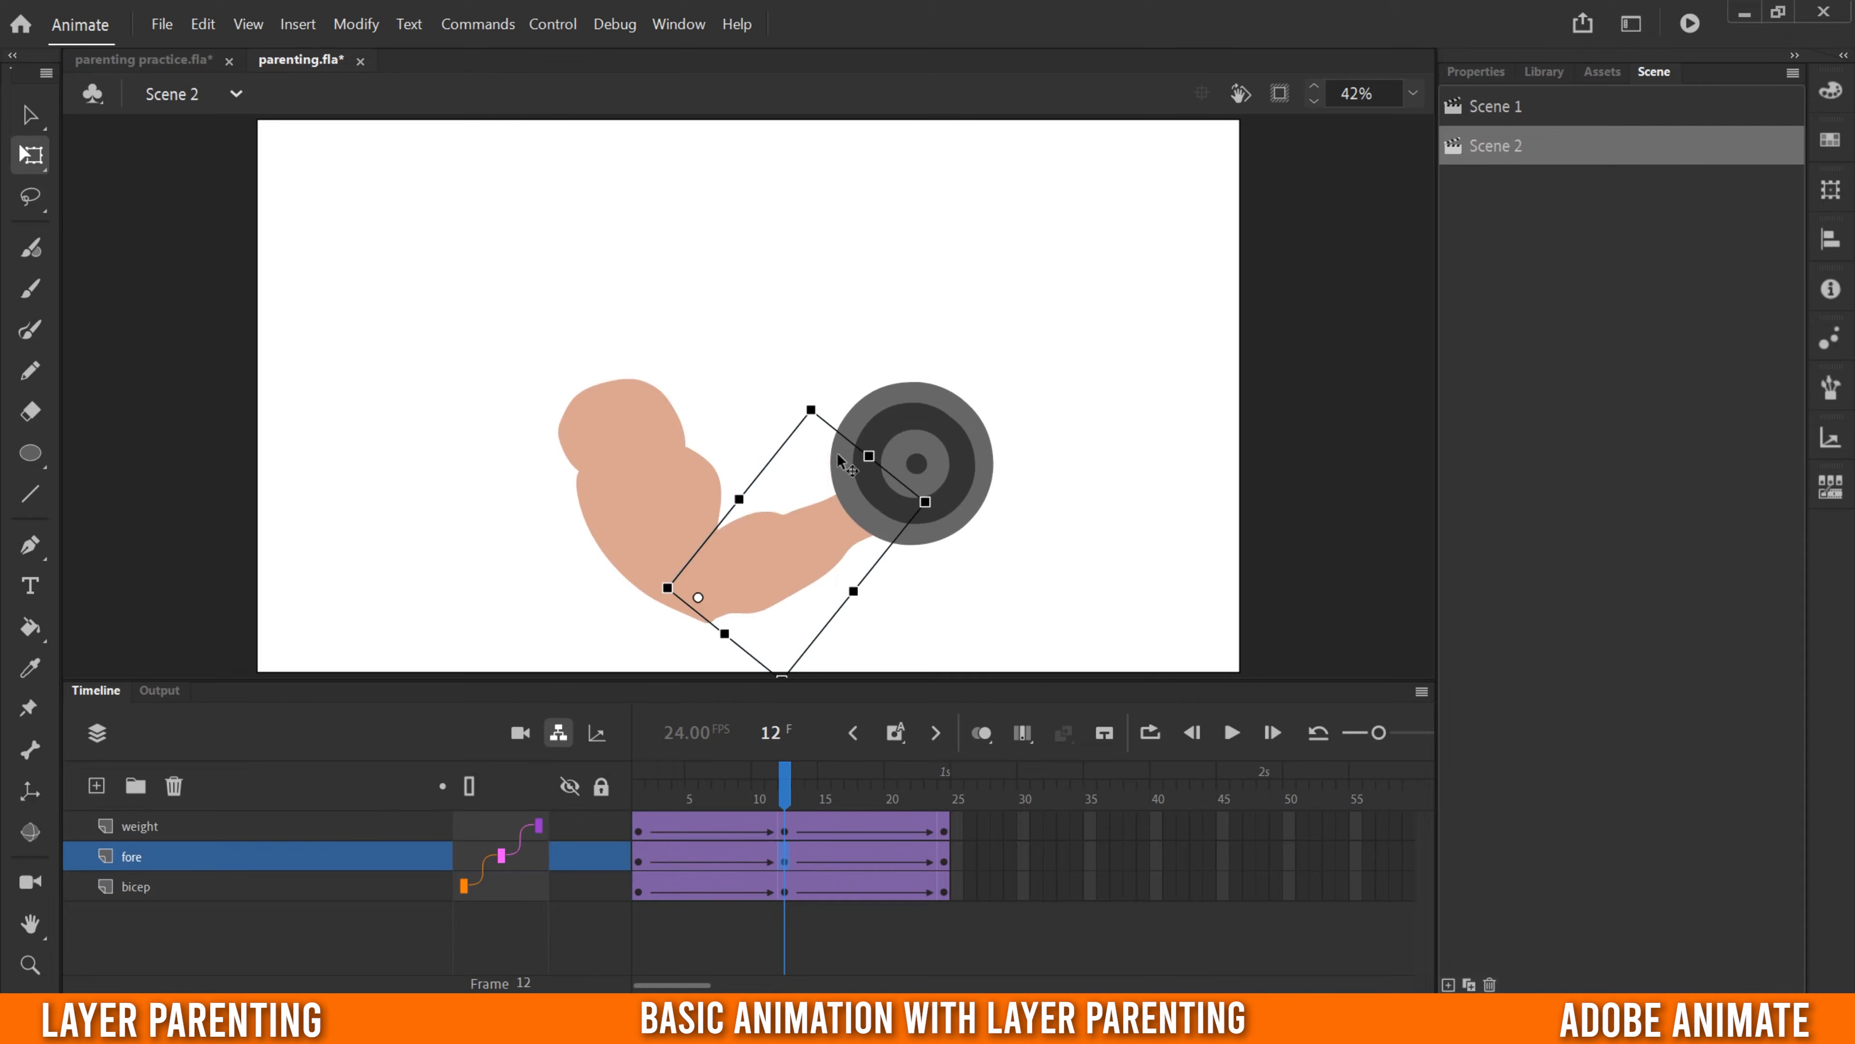
{"action": "left_click_drag", "start_coordinate": [812, 403], "coordinate": [888, 526]}
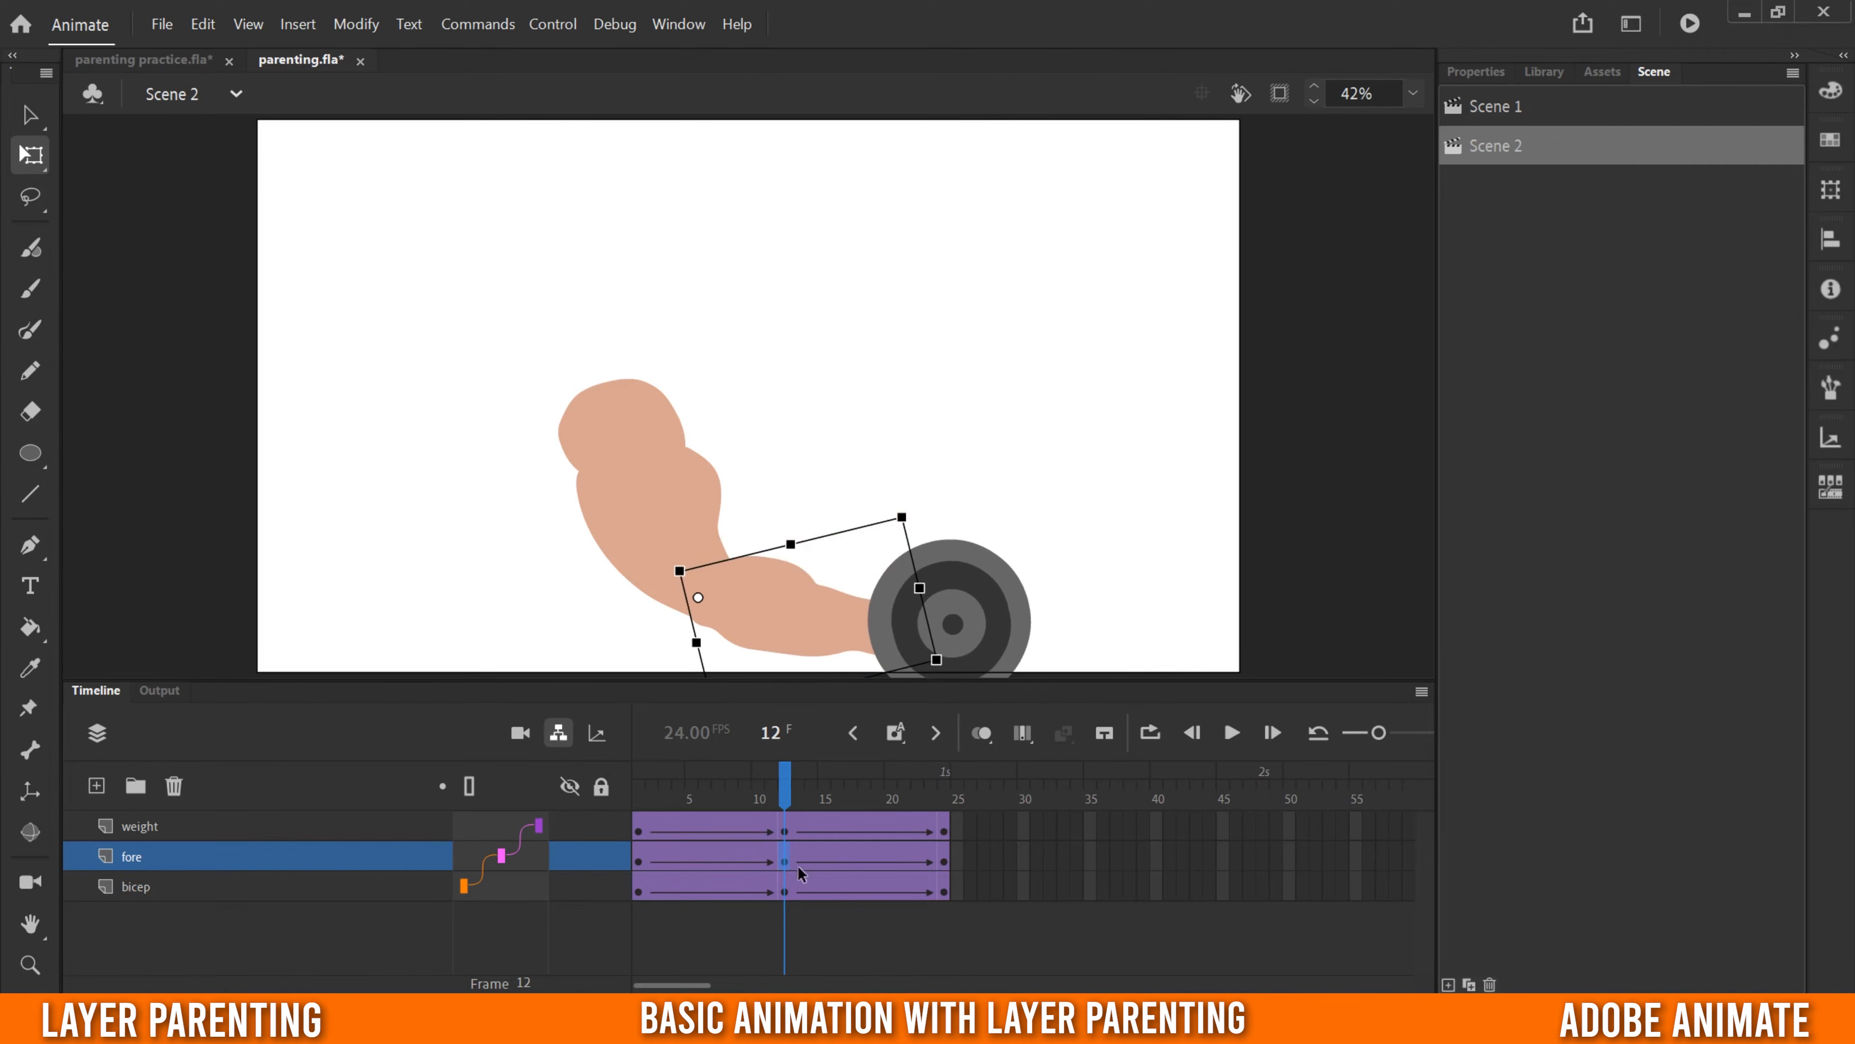
- Rotate the weight clockwise about its centre at frame 12 and go to frame 24
{"action": "left_click", "coordinate": [785, 831]}
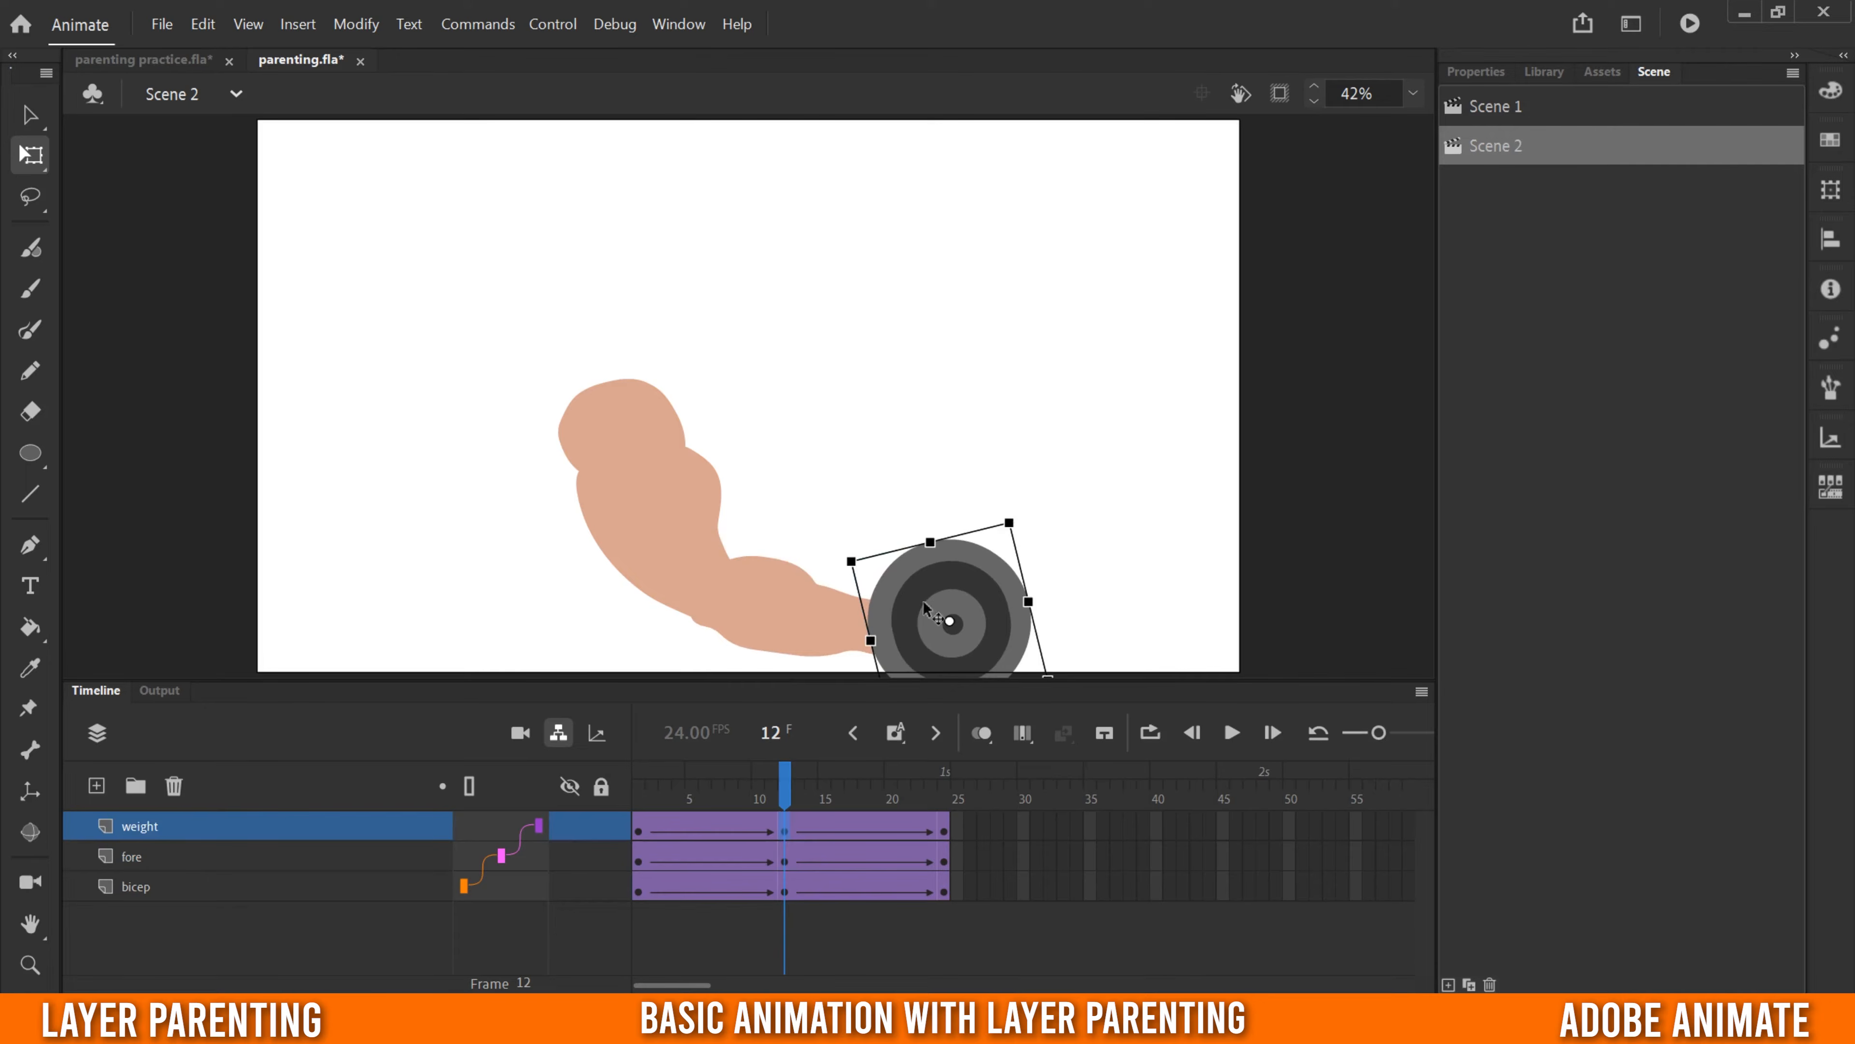
{"action": "left_click_drag", "start_coordinate": [1007, 512], "coordinate": [1056, 550]}
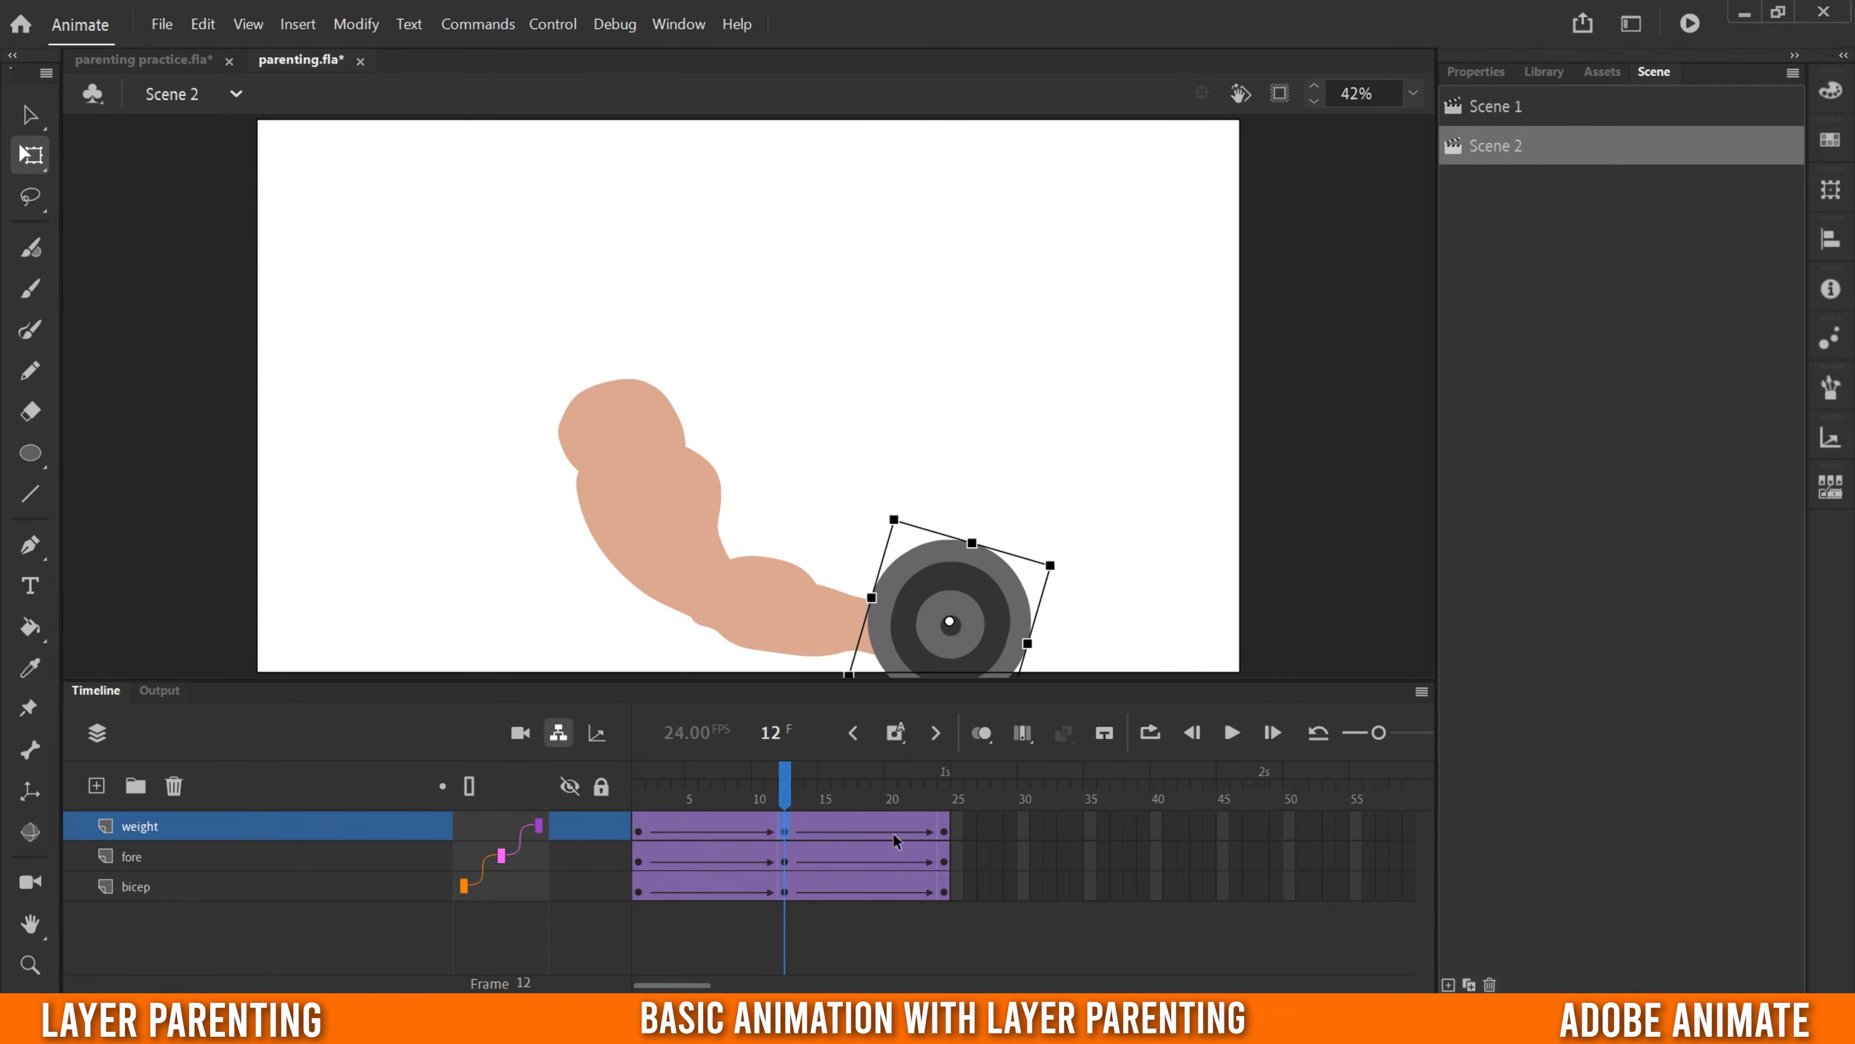
{"action": "left_click", "coordinate": [942, 798]}
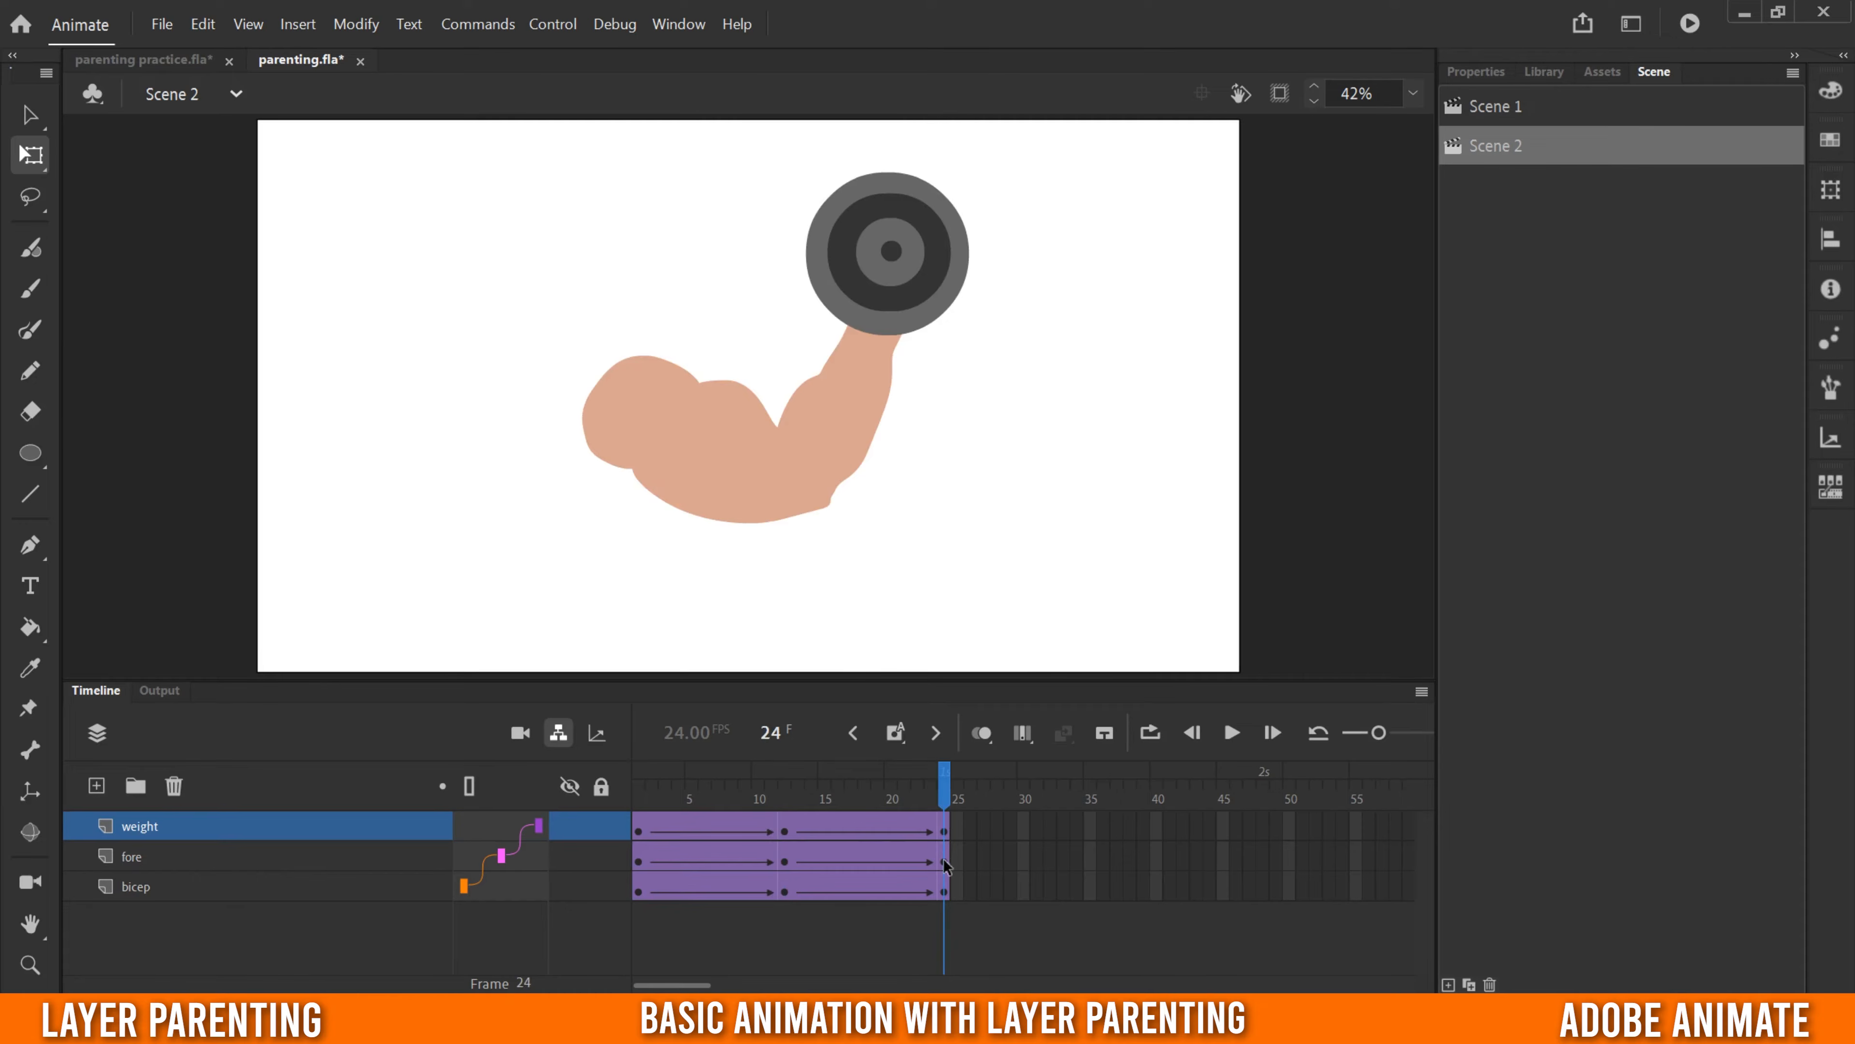
- At frame 24, rotate the bicep clockwise about the shoulder and rotate the forearm counterclockwise about the elbow to curl the arm up
{"action": "left_click", "coordinate": [945, 862]}
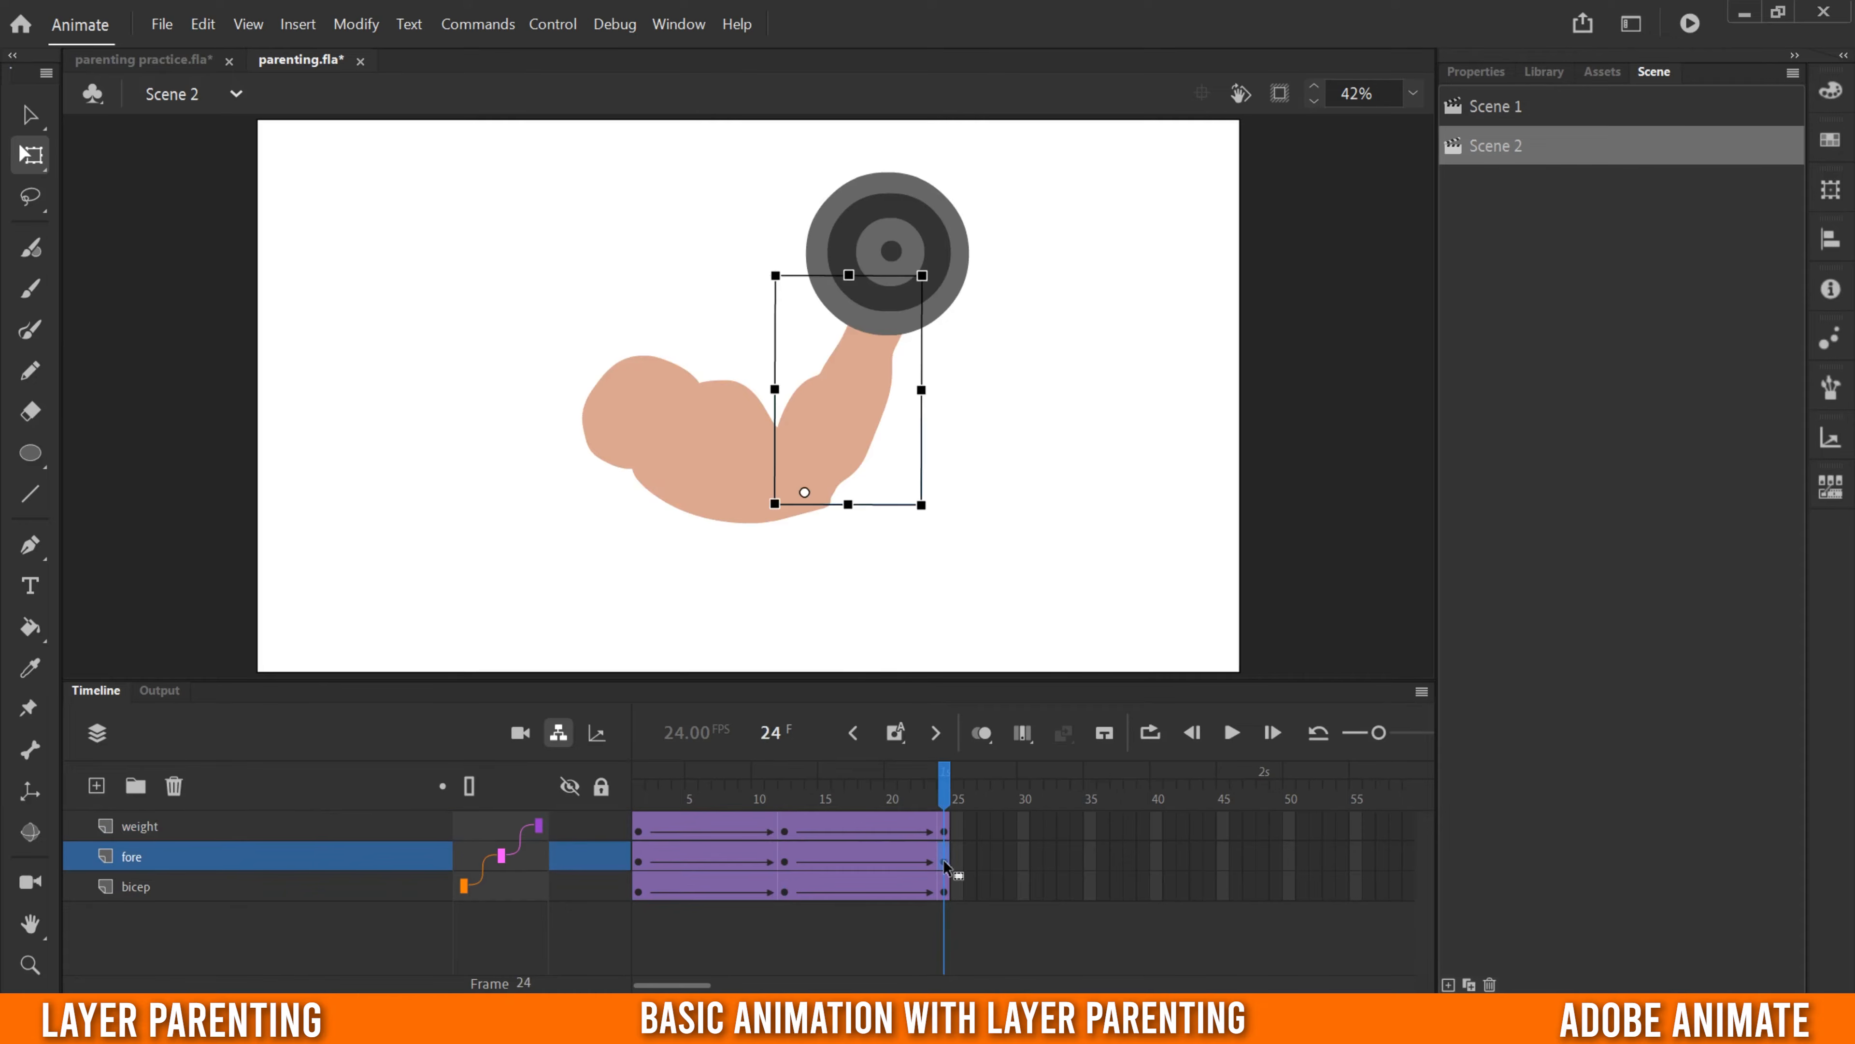
{"action": "left_click", "coordinate": [943, 892]}
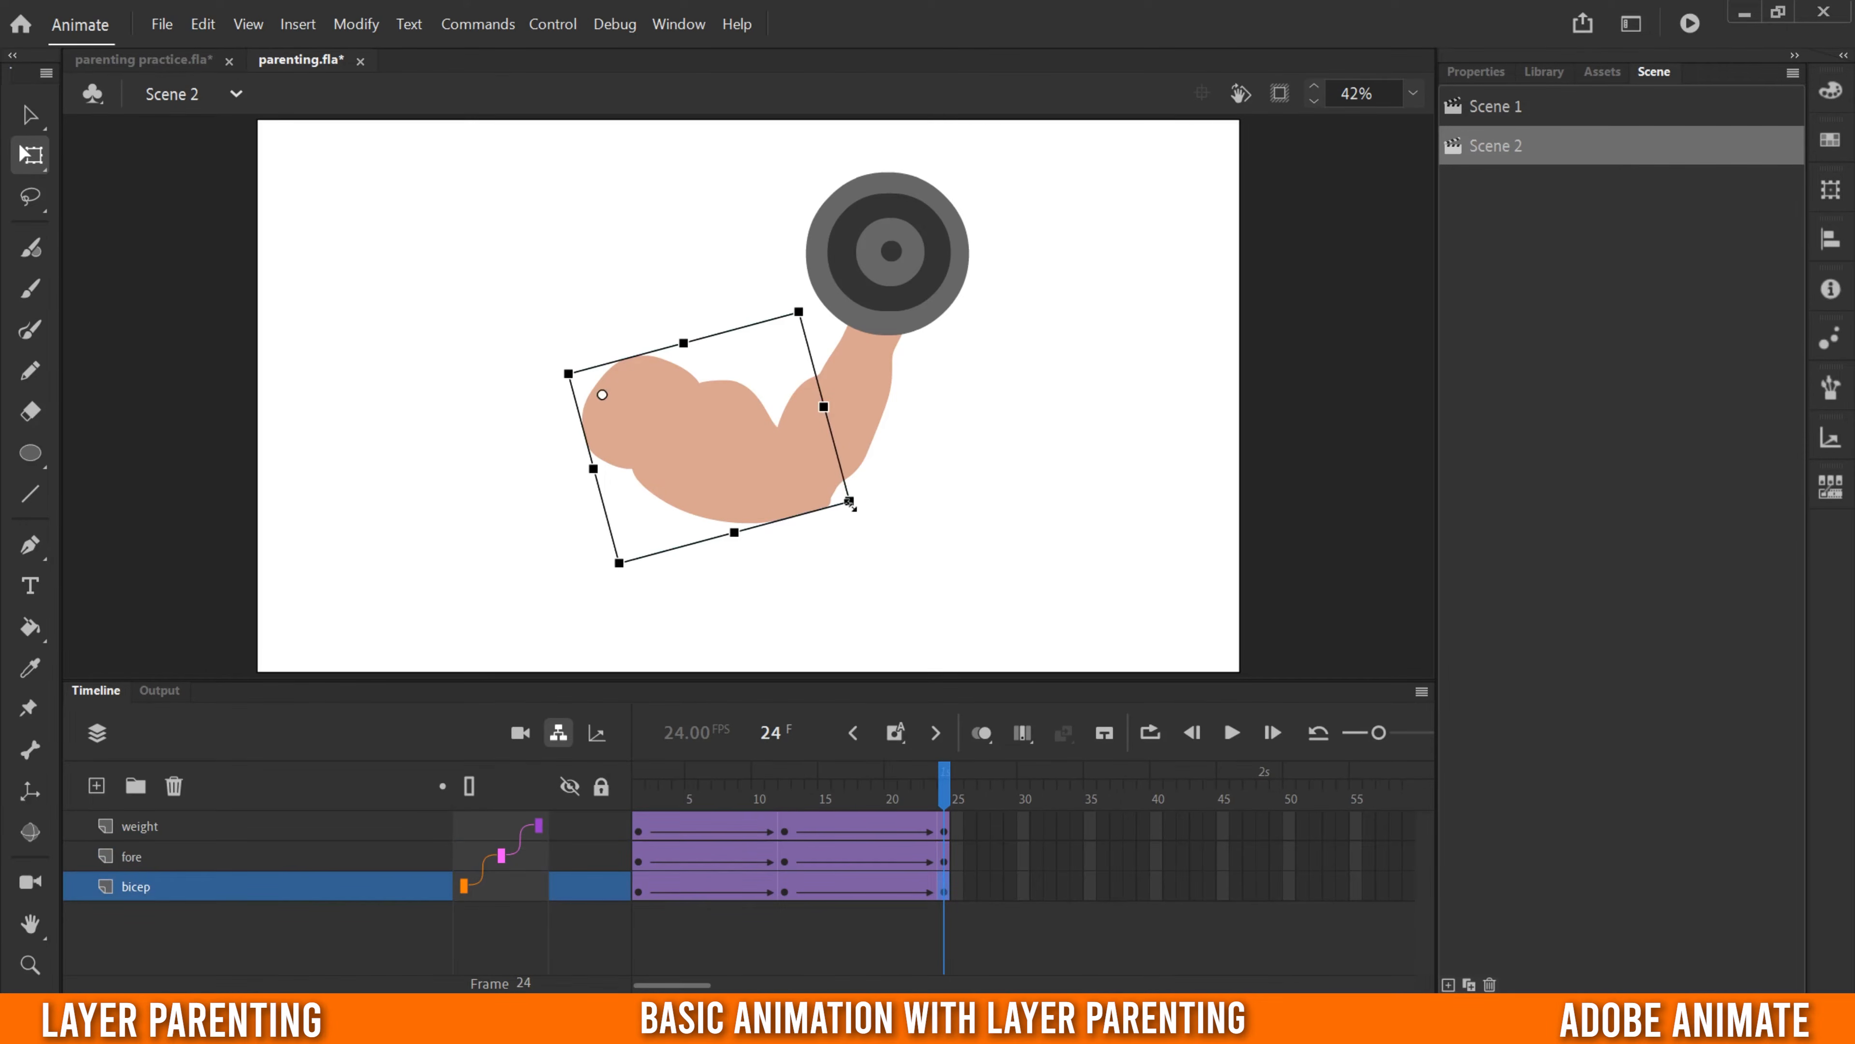
{"action": "left_click_drag", "start_coordinate": [849, 501], "coordinate": [794, 542]}
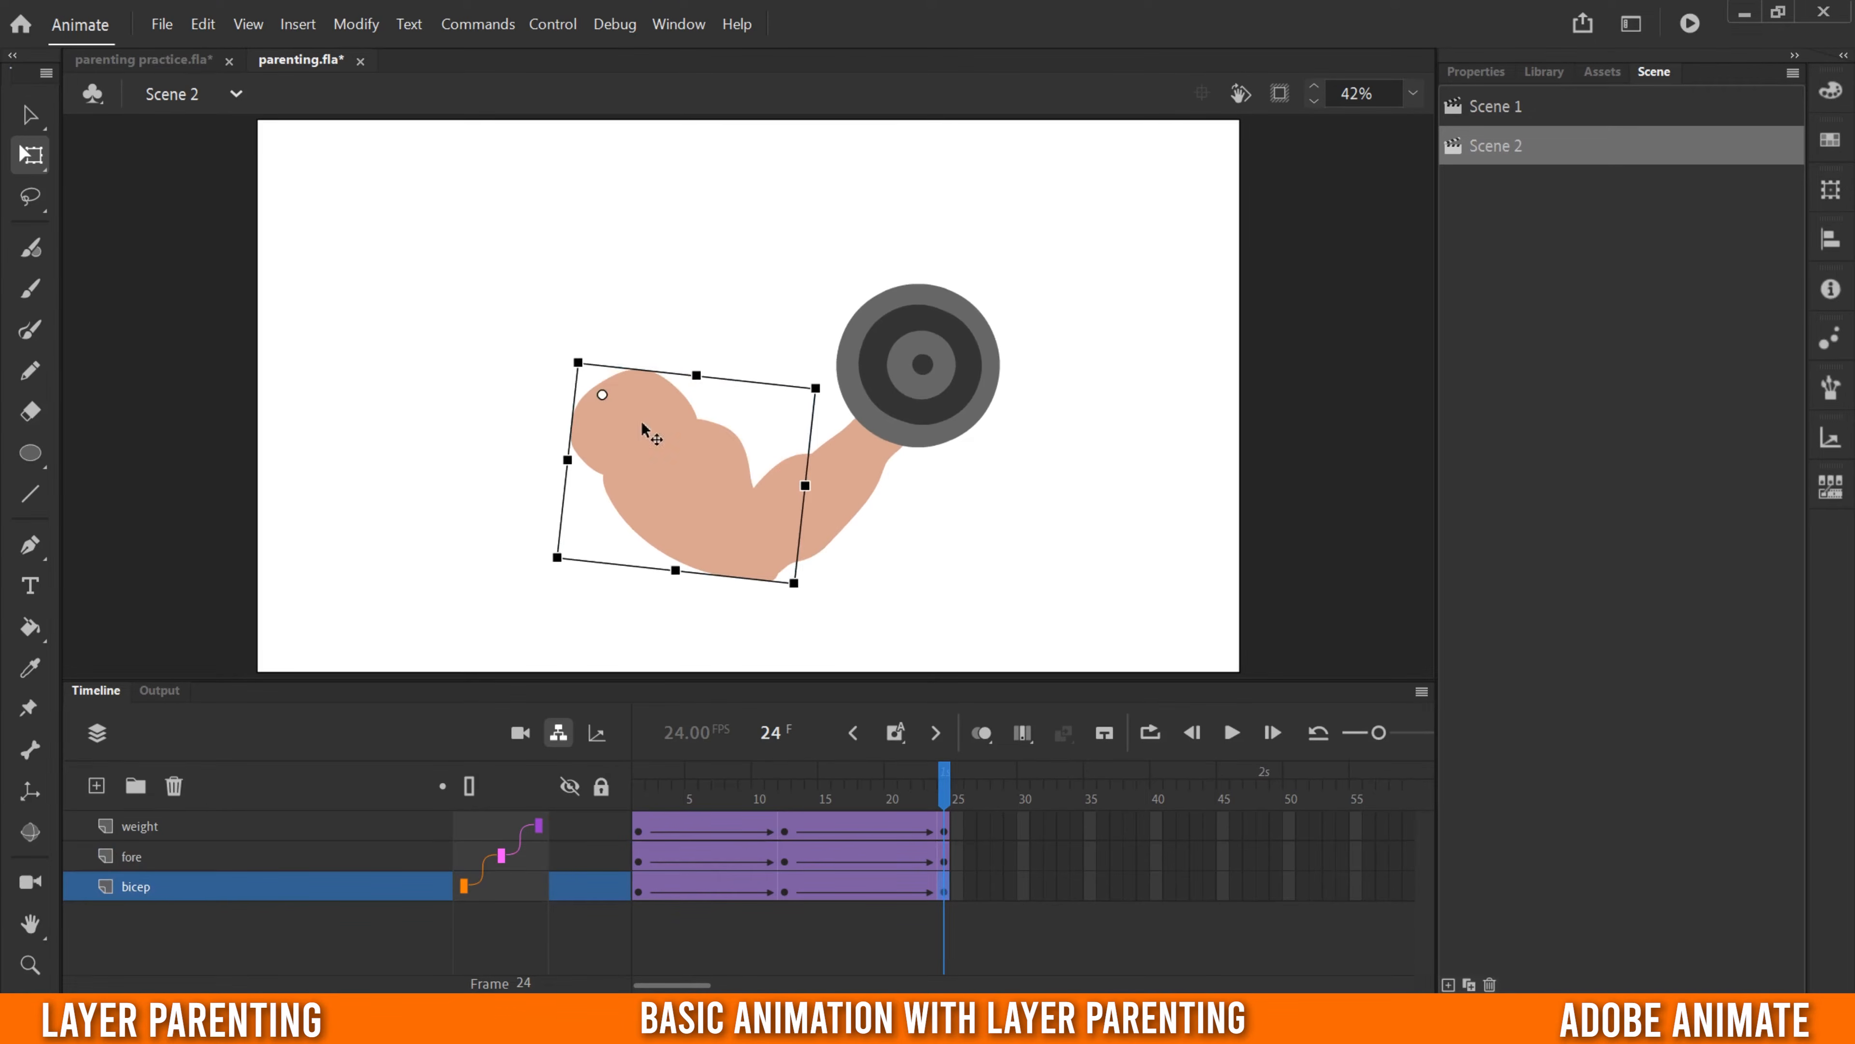
{"action": "left_click", "coordinate": [946, 862]}
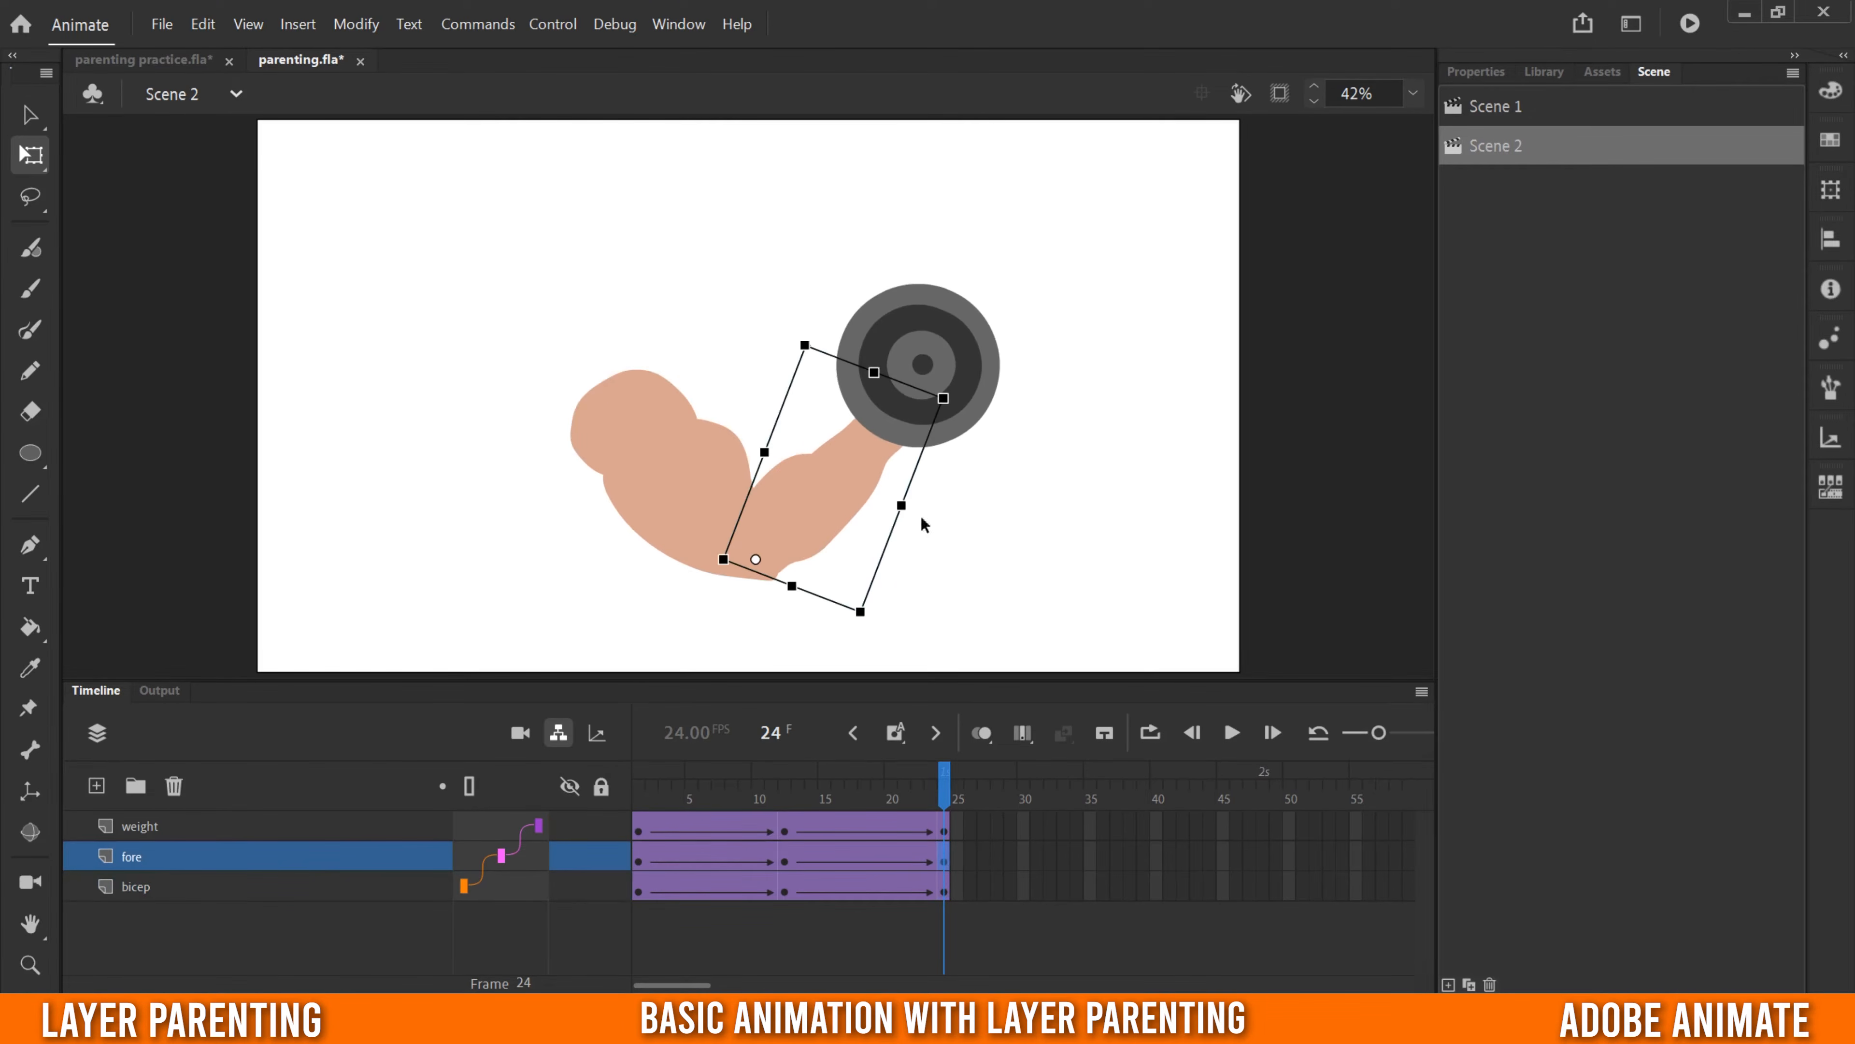
{"action": "left_click_drag", "start_coordinate": [943, 396], "coordinate": [840, 366]}
- Rotate the weight slightly counterclockwise about its centre at frame 24 and scrub through the arm curl
{"action": "left_click", "coordinate": [944, 832]}
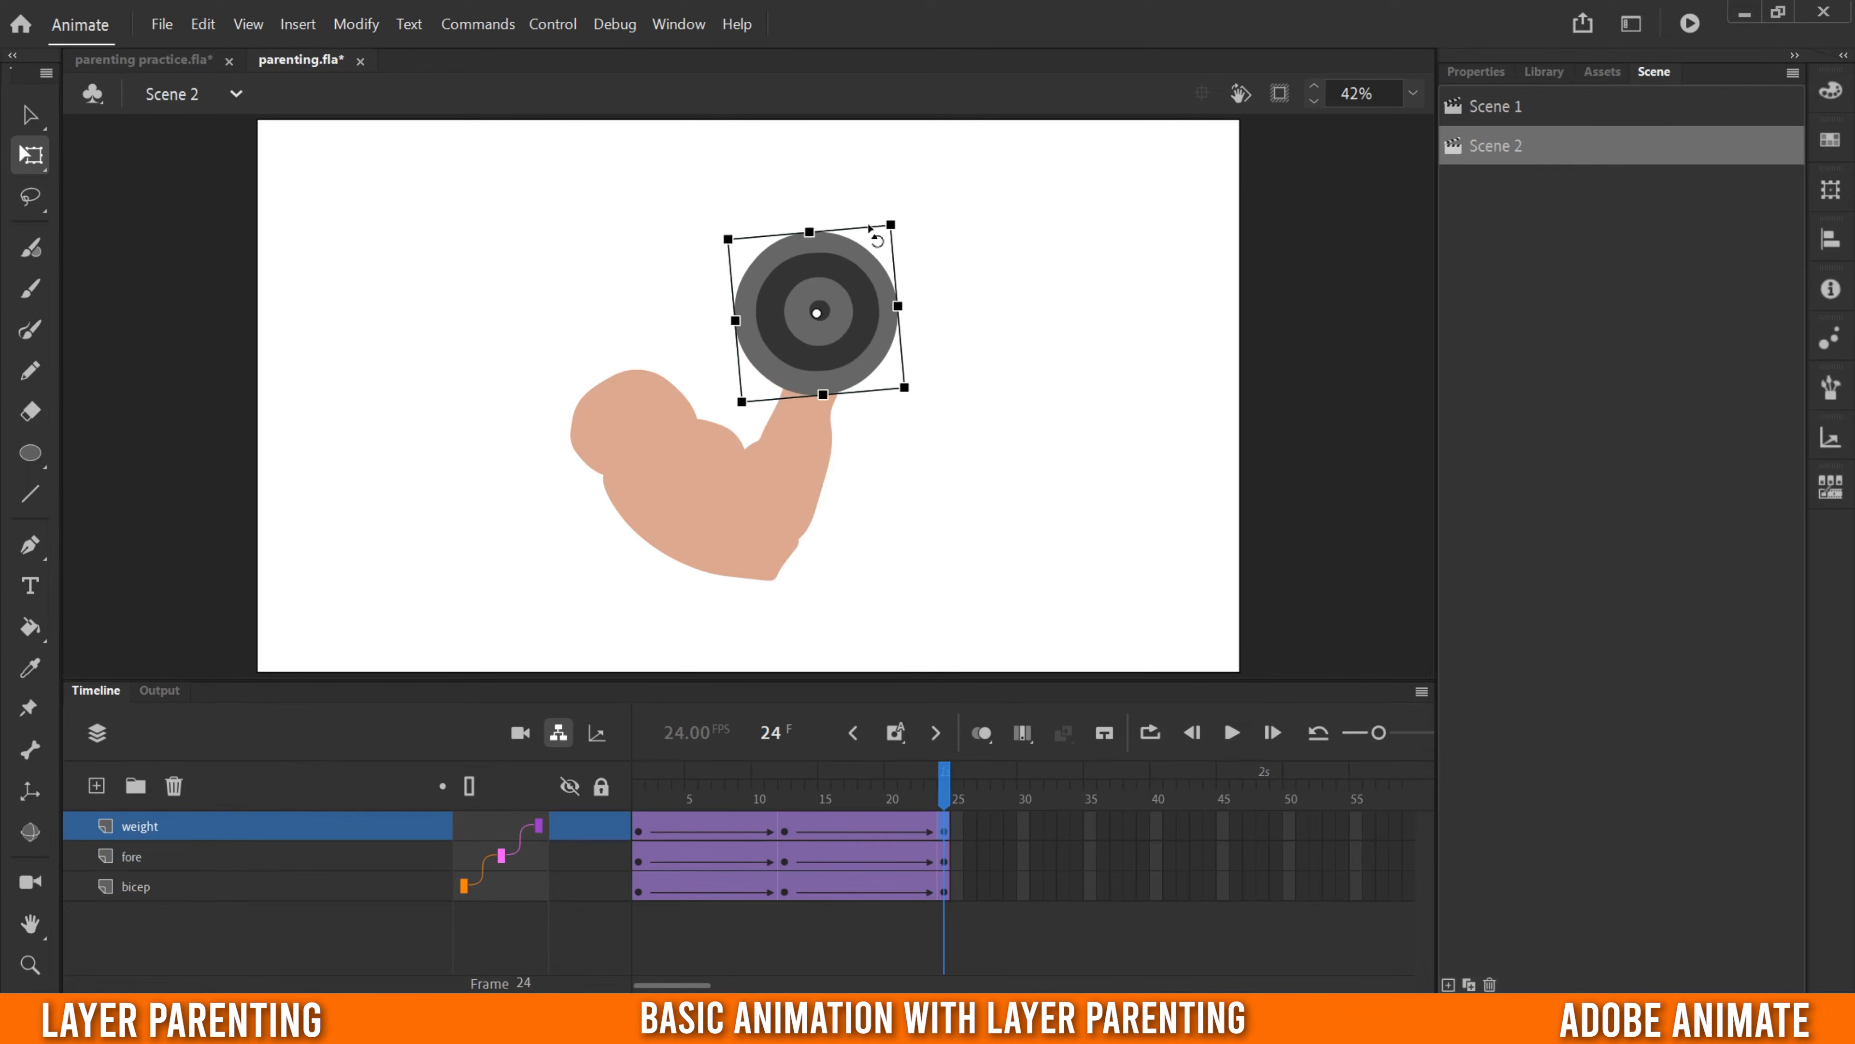
{"action": "left_click_drag", "start_coordinate": [885, 212], "coordinate": [869, 195]}
{"action": "left_click_drag", "start_coordinate": [780, 796], "coordinate": [734, 813]}
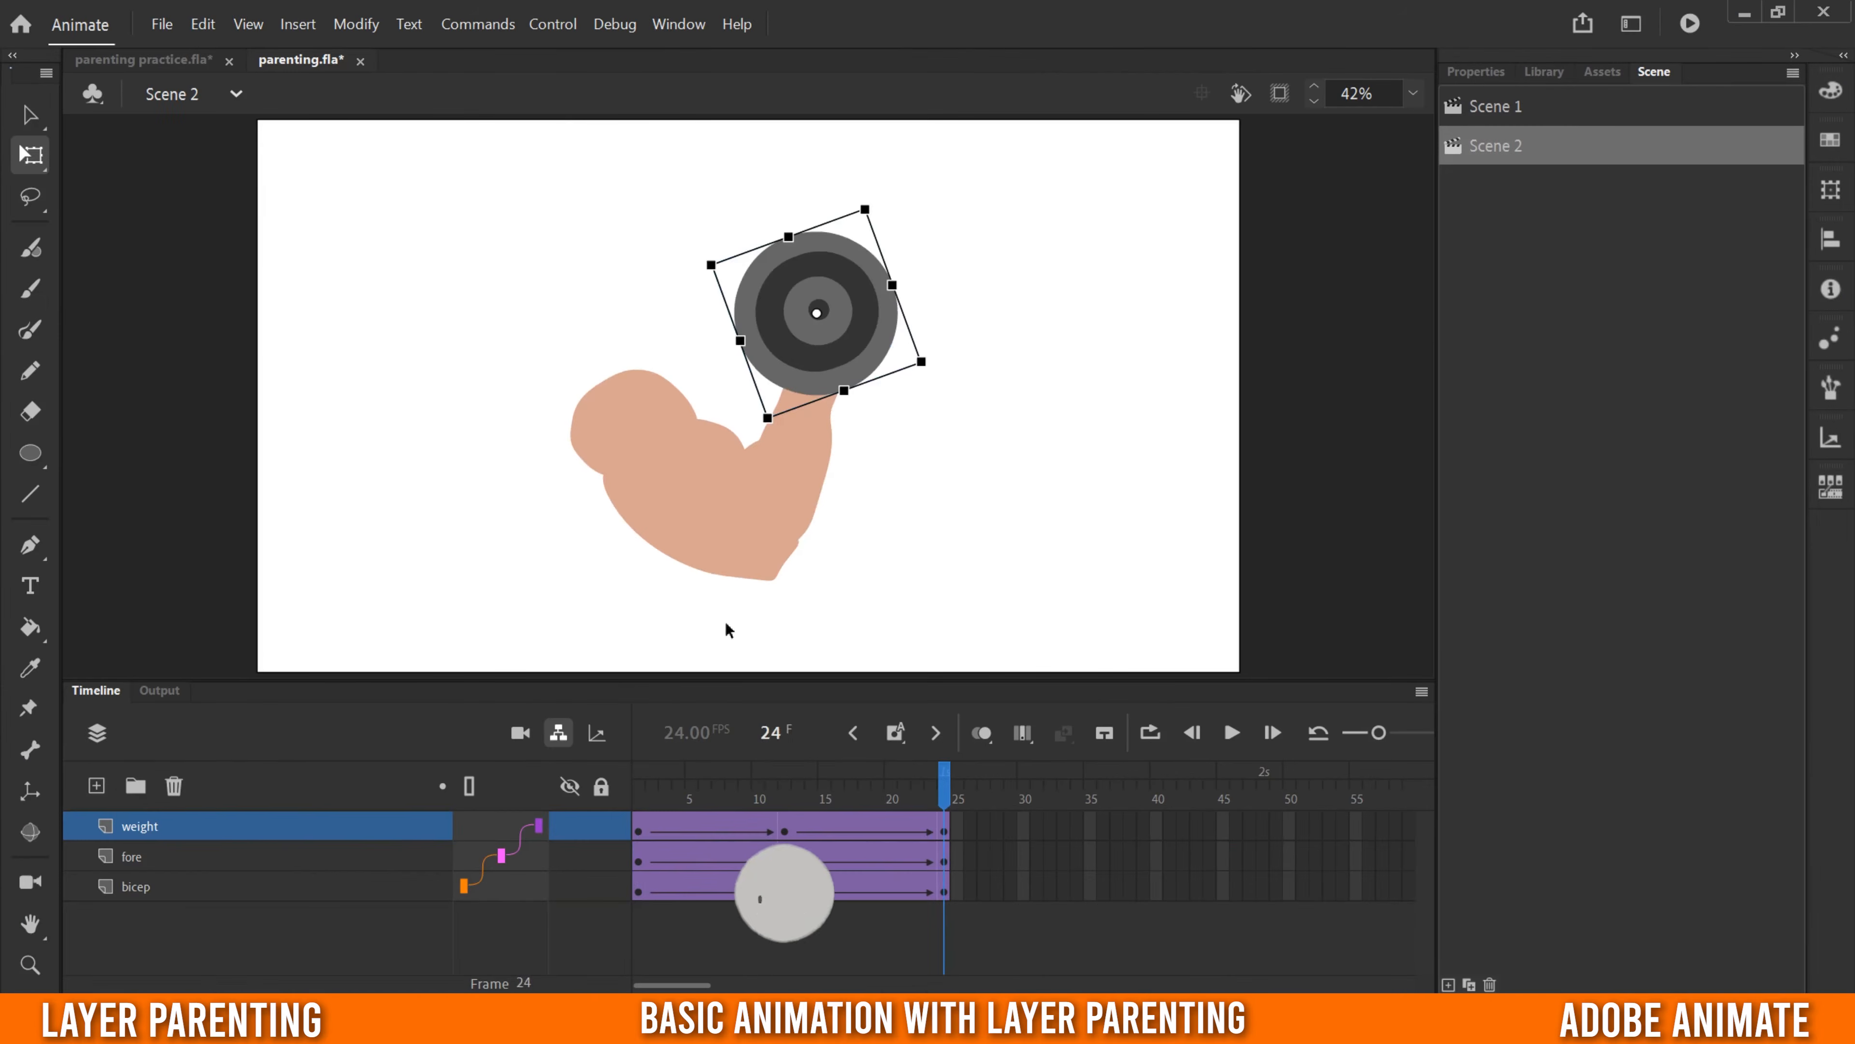
- Switch to Scene 1, select the left_hand layer and look through the dancing character's body-part layers
{"action": "left_click", "coordinate": [1494, 106]}
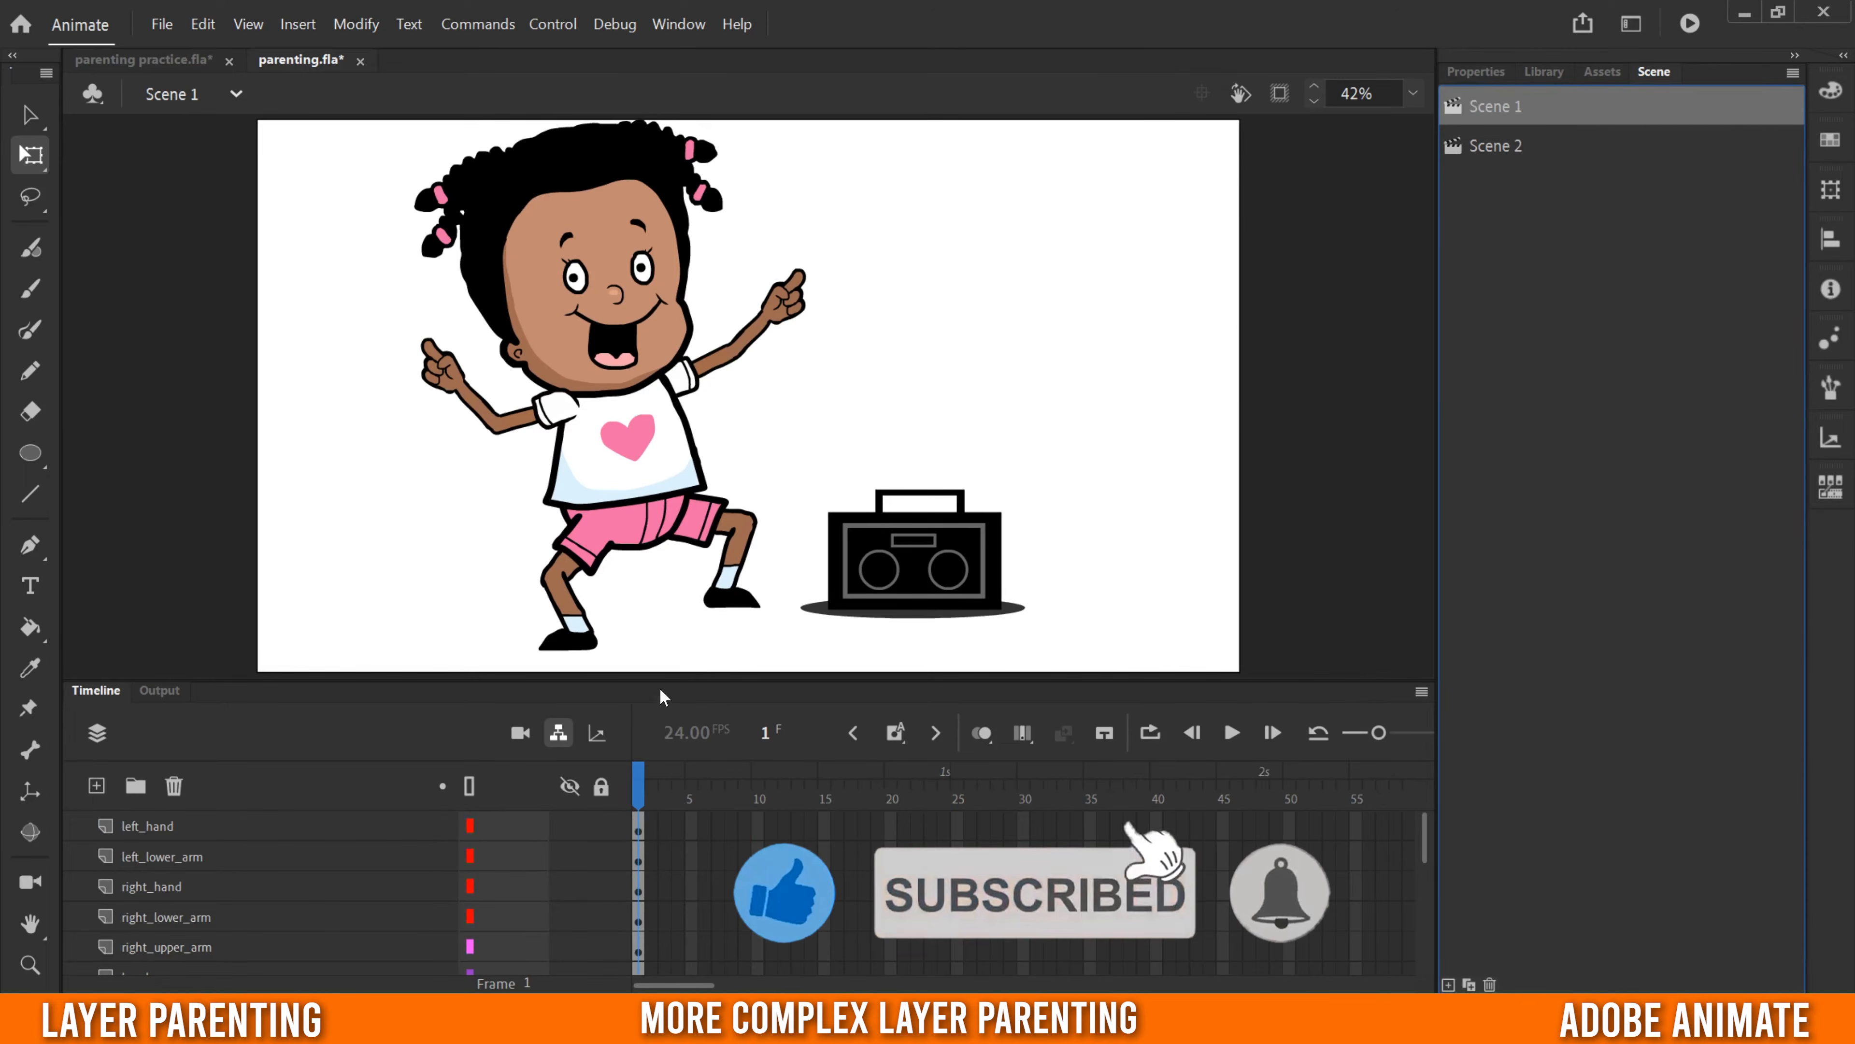
{"action": "left_click", "coordinate": [153, 828]}
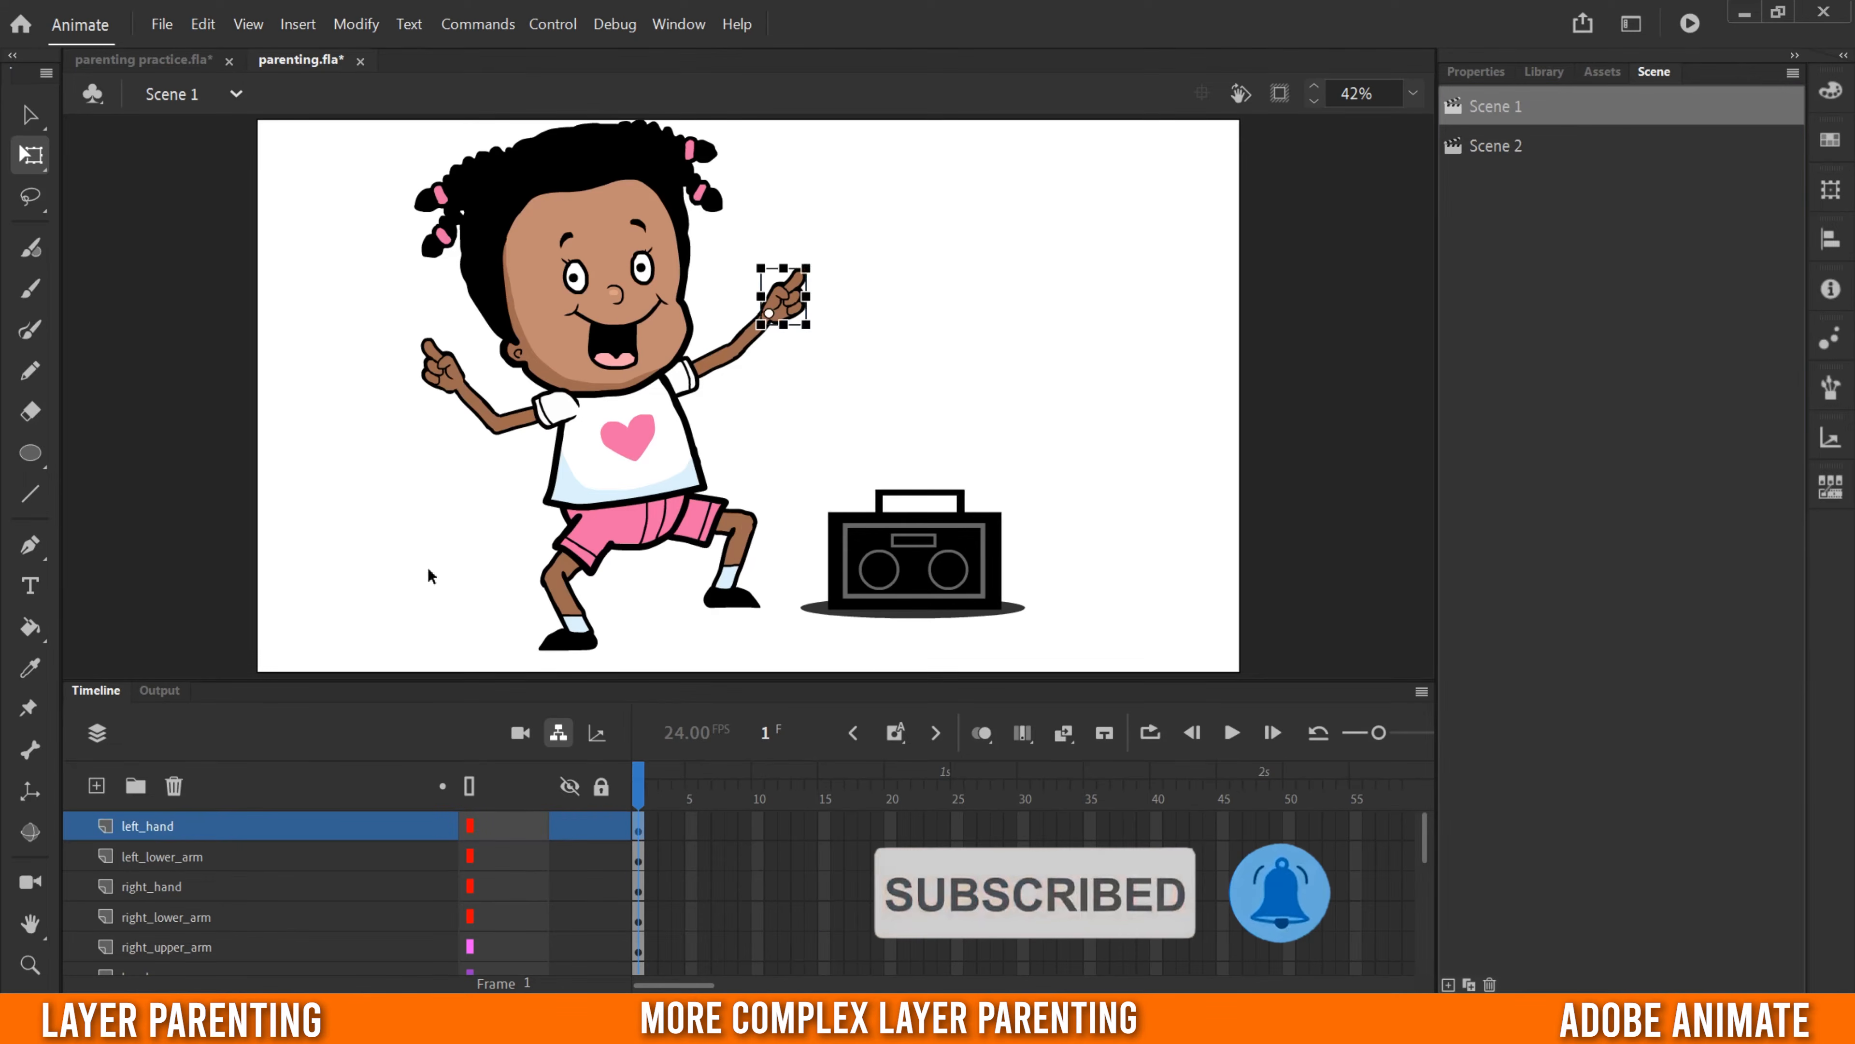
{"action": "scroll", "coordinate": [153, 849], "scroll_direction": "down", "scroll_amount": 2}
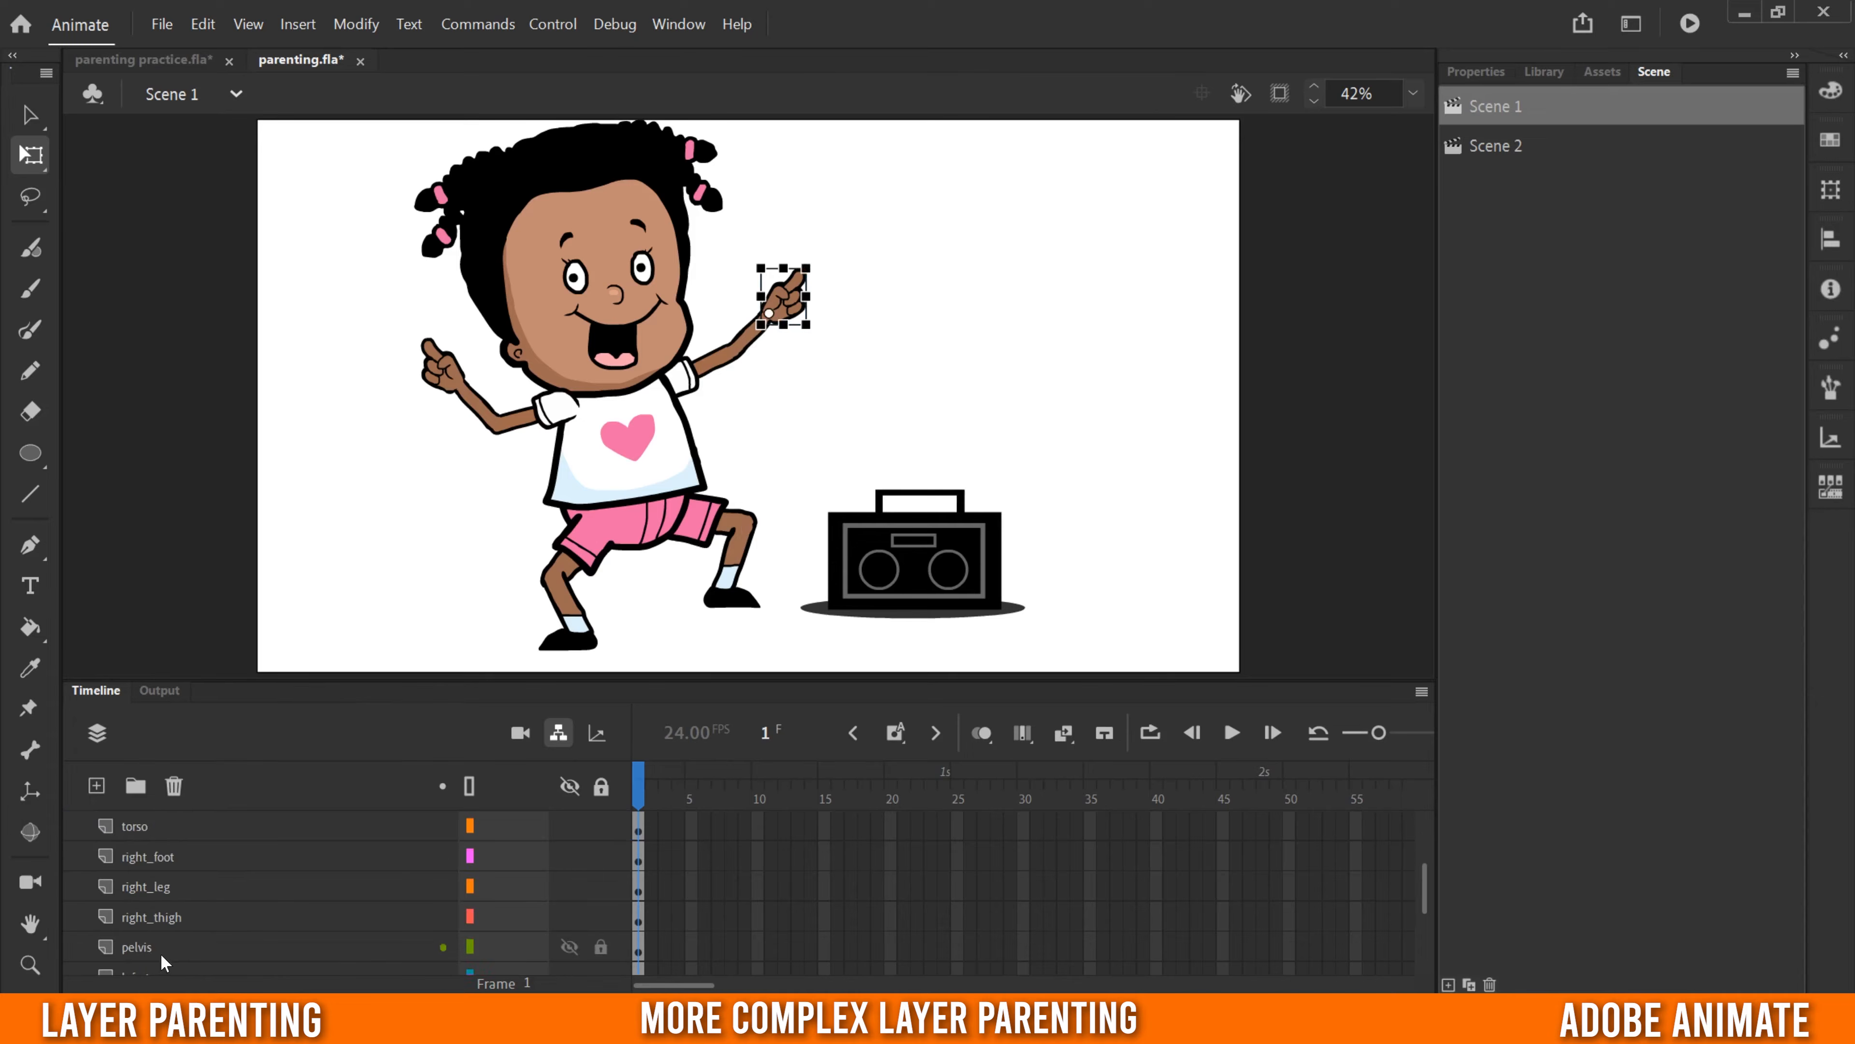
{"action": "scroll", "coordinate": [160, 950], "scroll_direction": "up", "scroll_amount": 2}
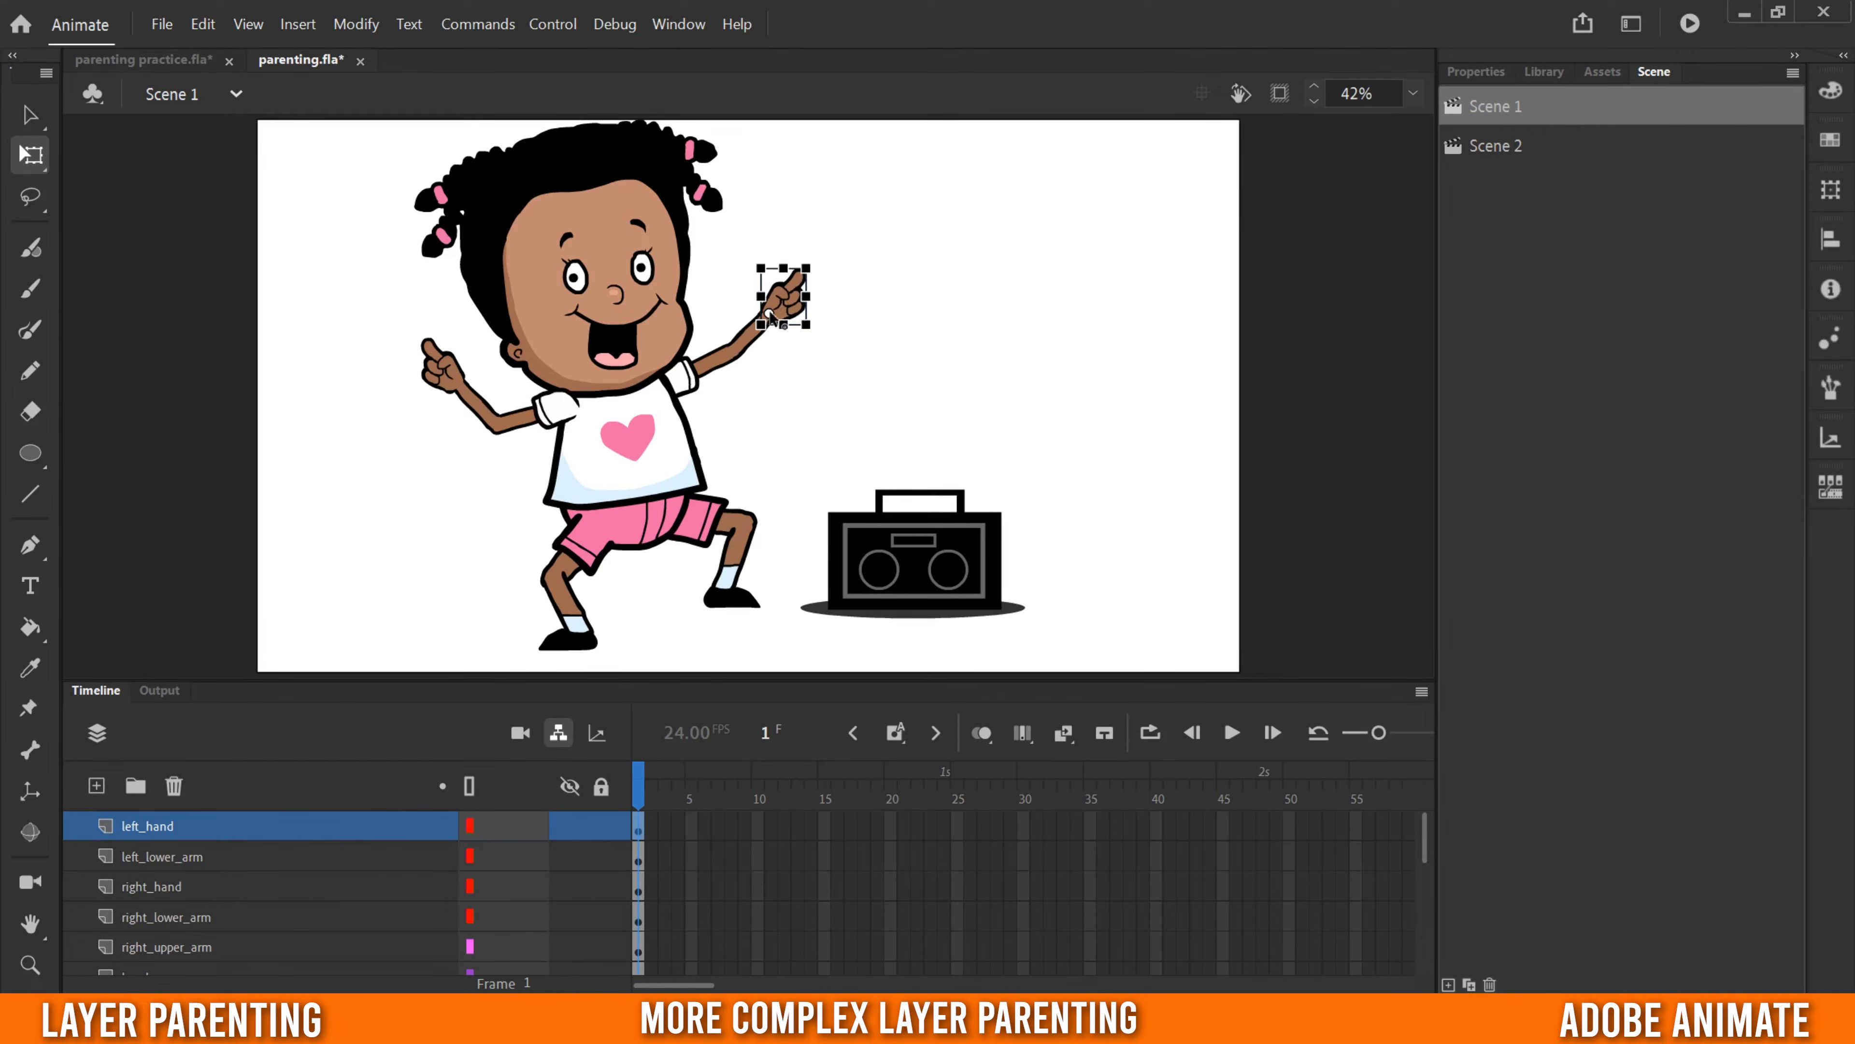
- Examine the pivot points of the left lower arm, right arm parts, right foot and torso by selecting their layers
{"action": "left_click", "coordinate": [163, 857]}
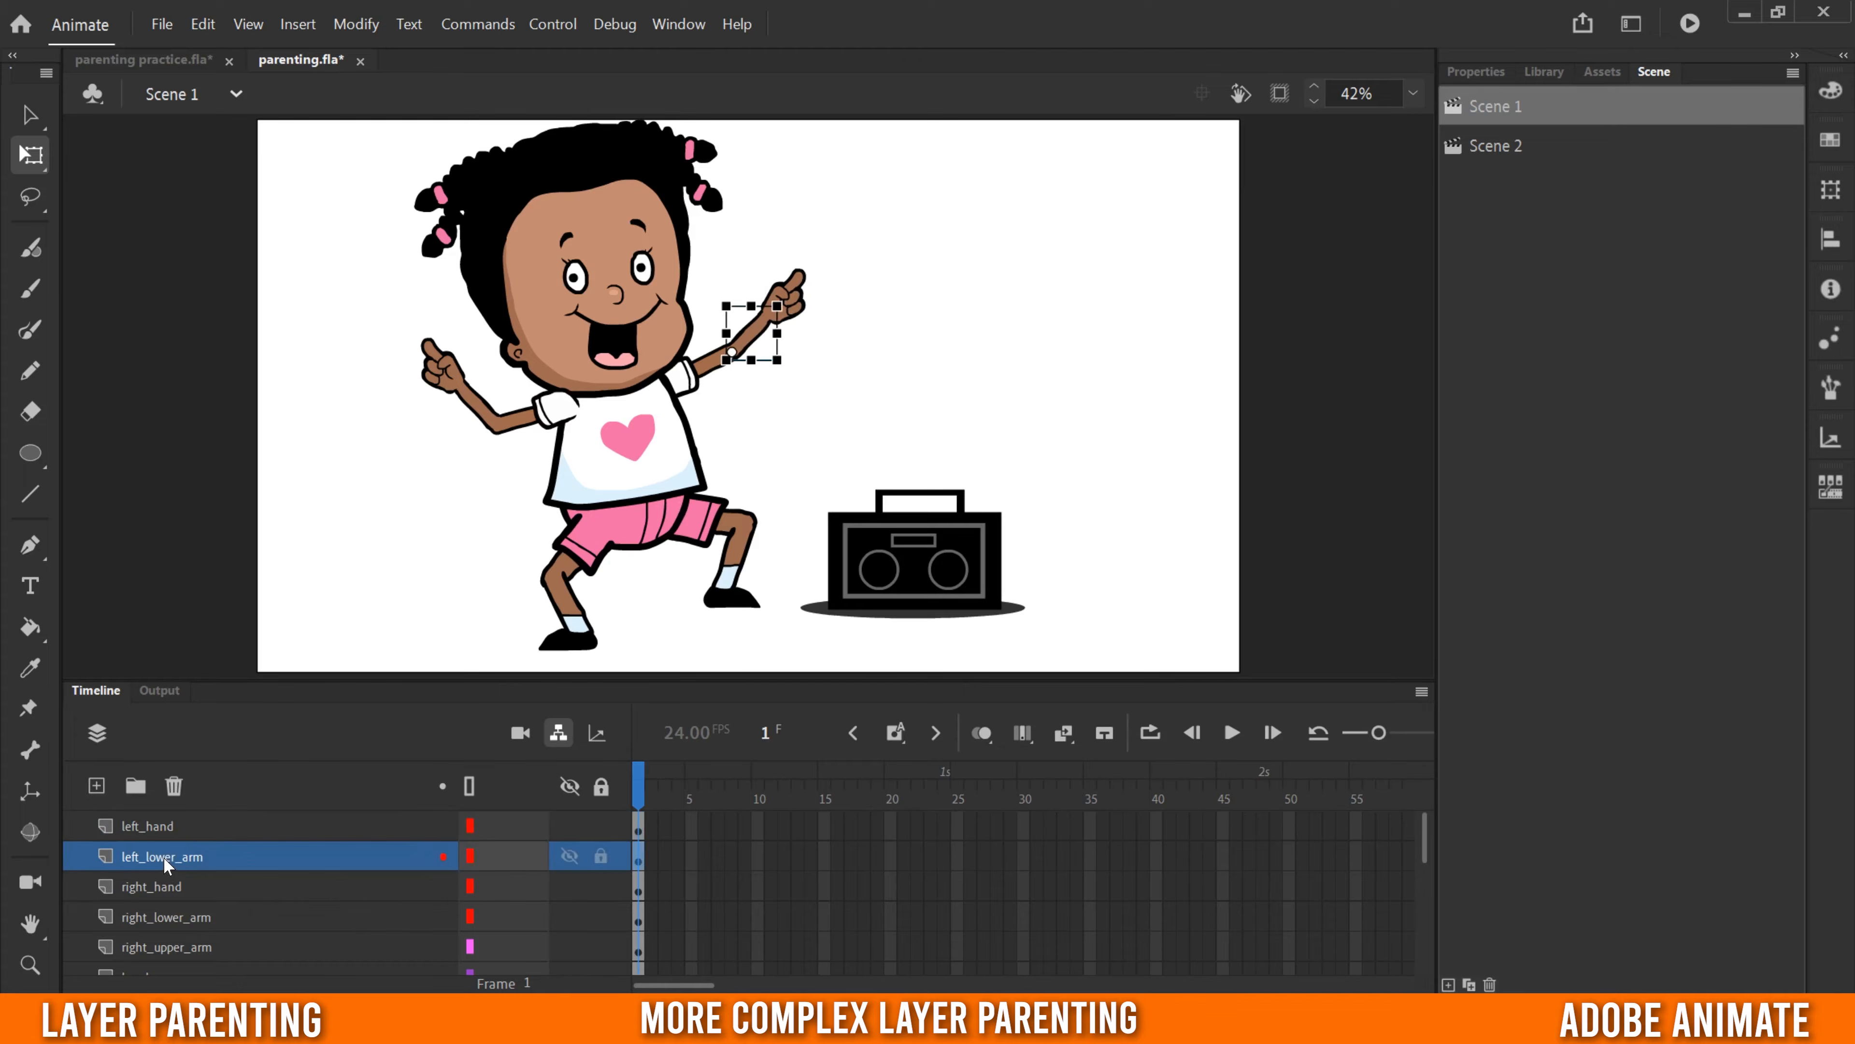
{"action": "left_click", "coordinate": [158, 883]}
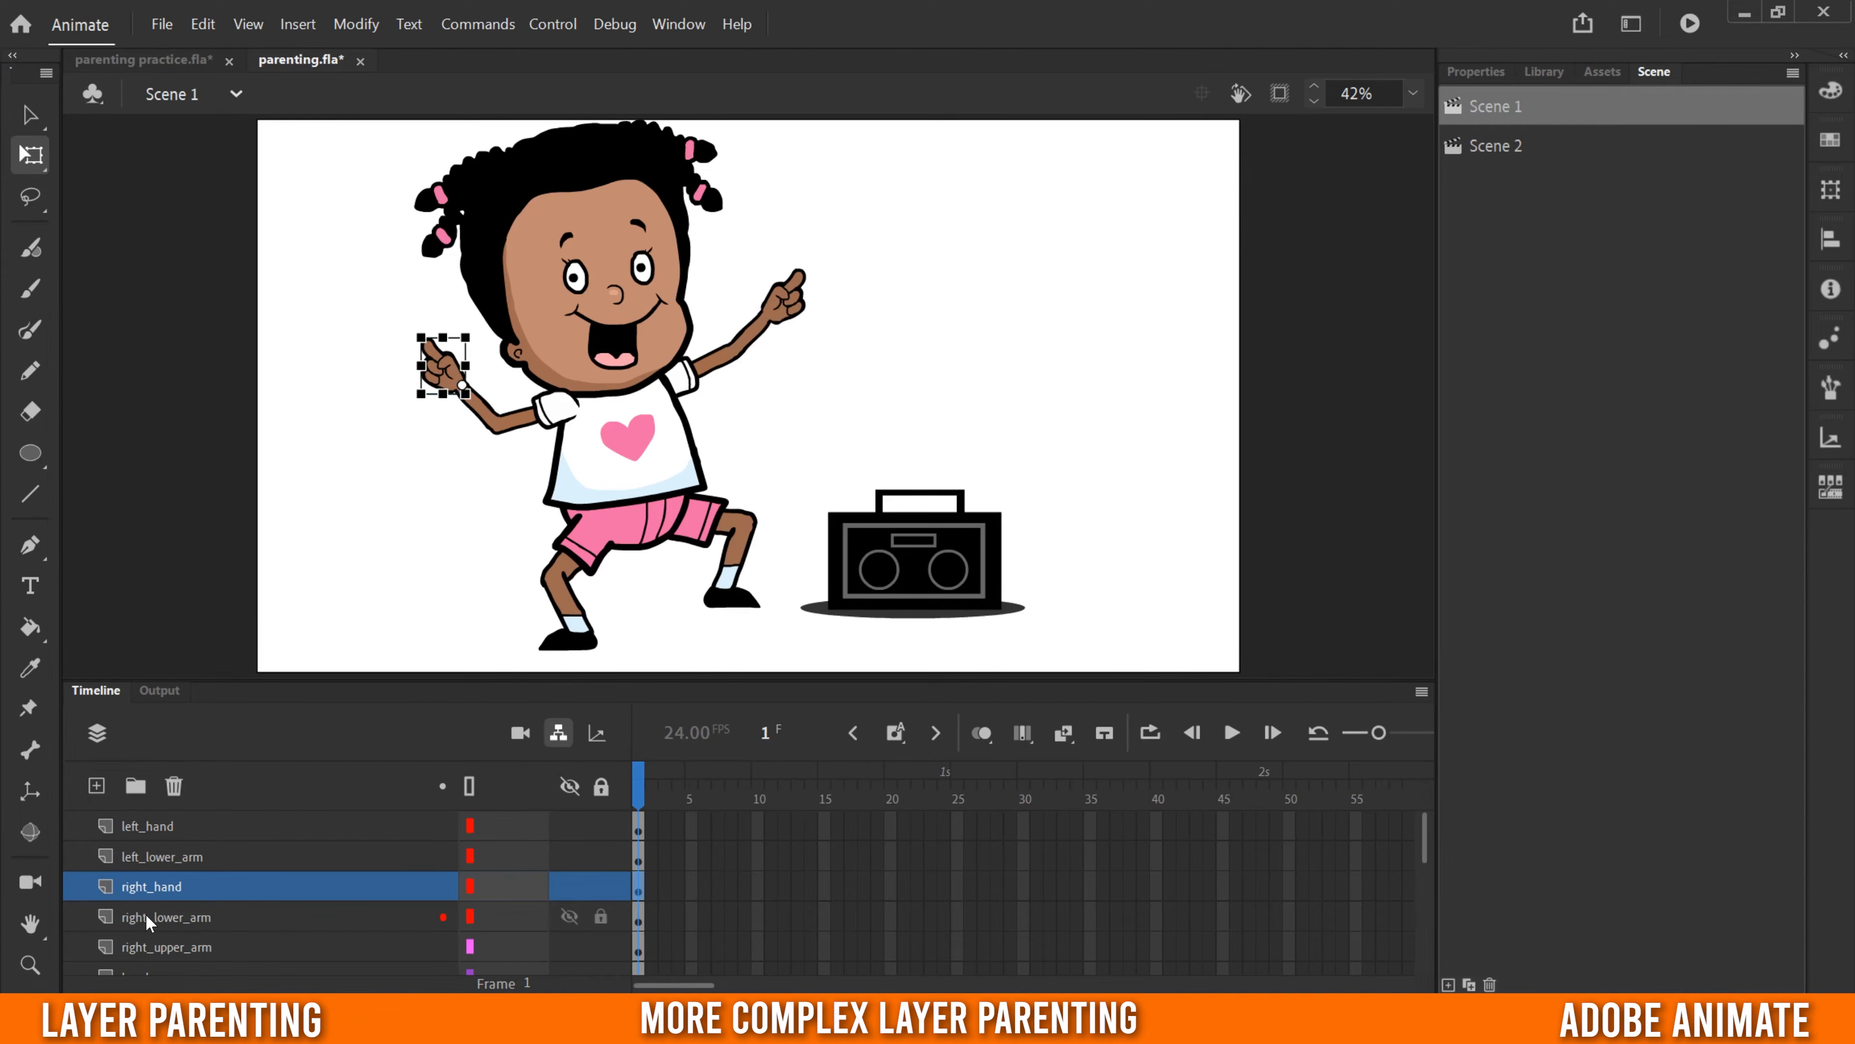
{"action": "left_click", "coordinate": [150, 923]}
{"action": "scroll", "coordinate": [202, 897], "scroll_direction": "down", "scroll_amount": 1}
{"action": "left_click", "coordinate": [170, 886]}
{"action": "scroll", "coordinate": [164, 881], "scroll_direction": "down", "scroll_amount": 2}
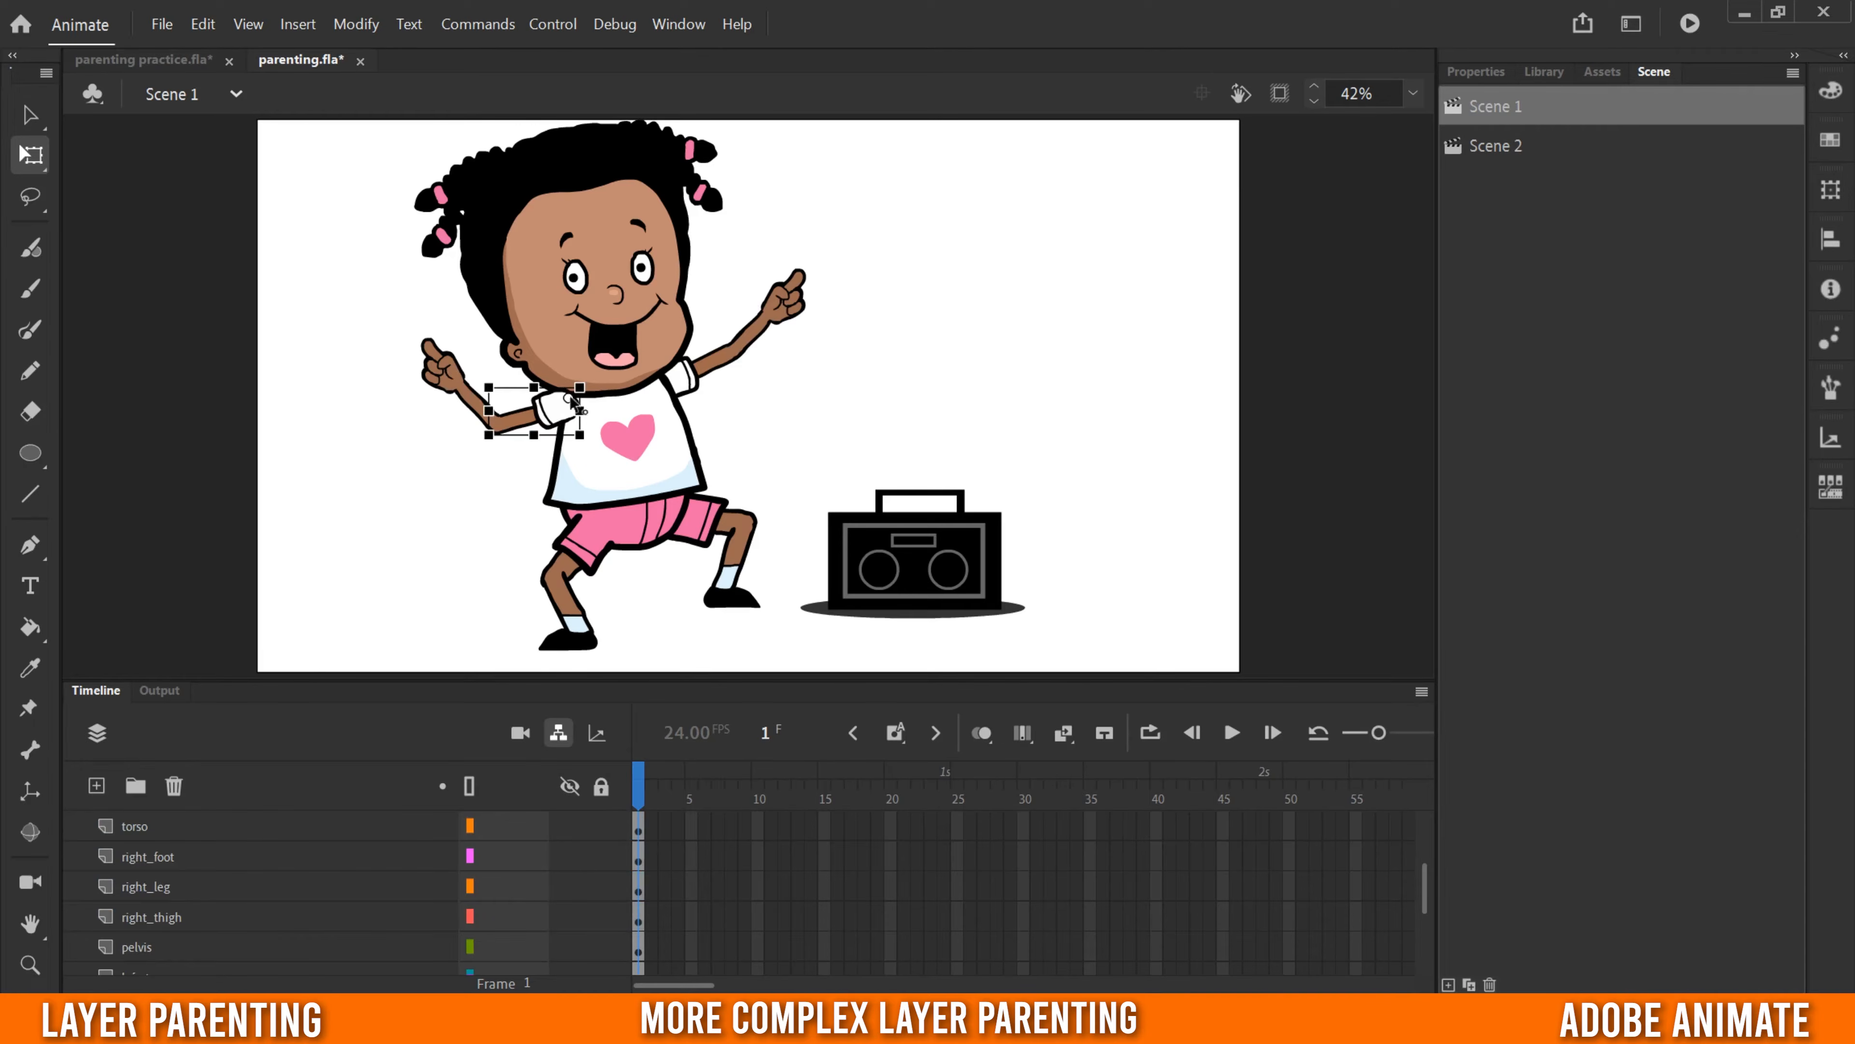
{"action": "left_click", "coordinate": [162, 856]}
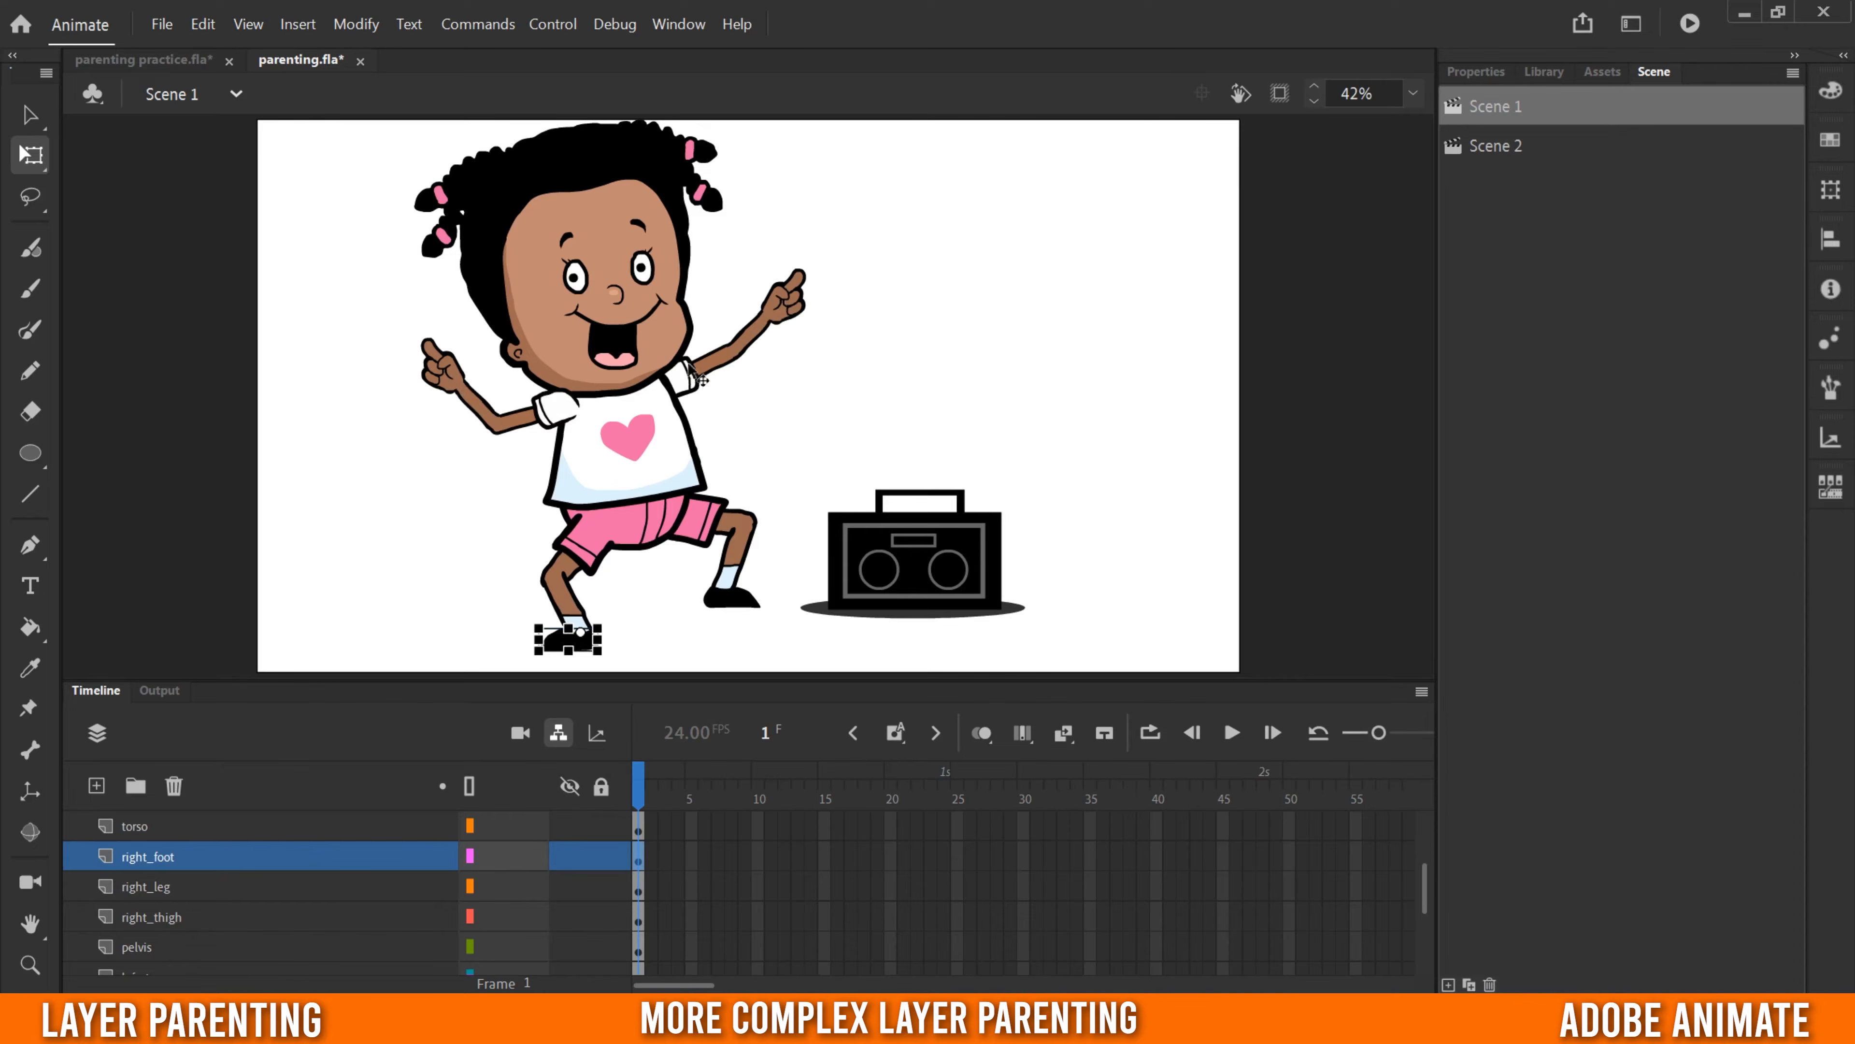
{"action": "left_click", "coordinate": [235, 826]}
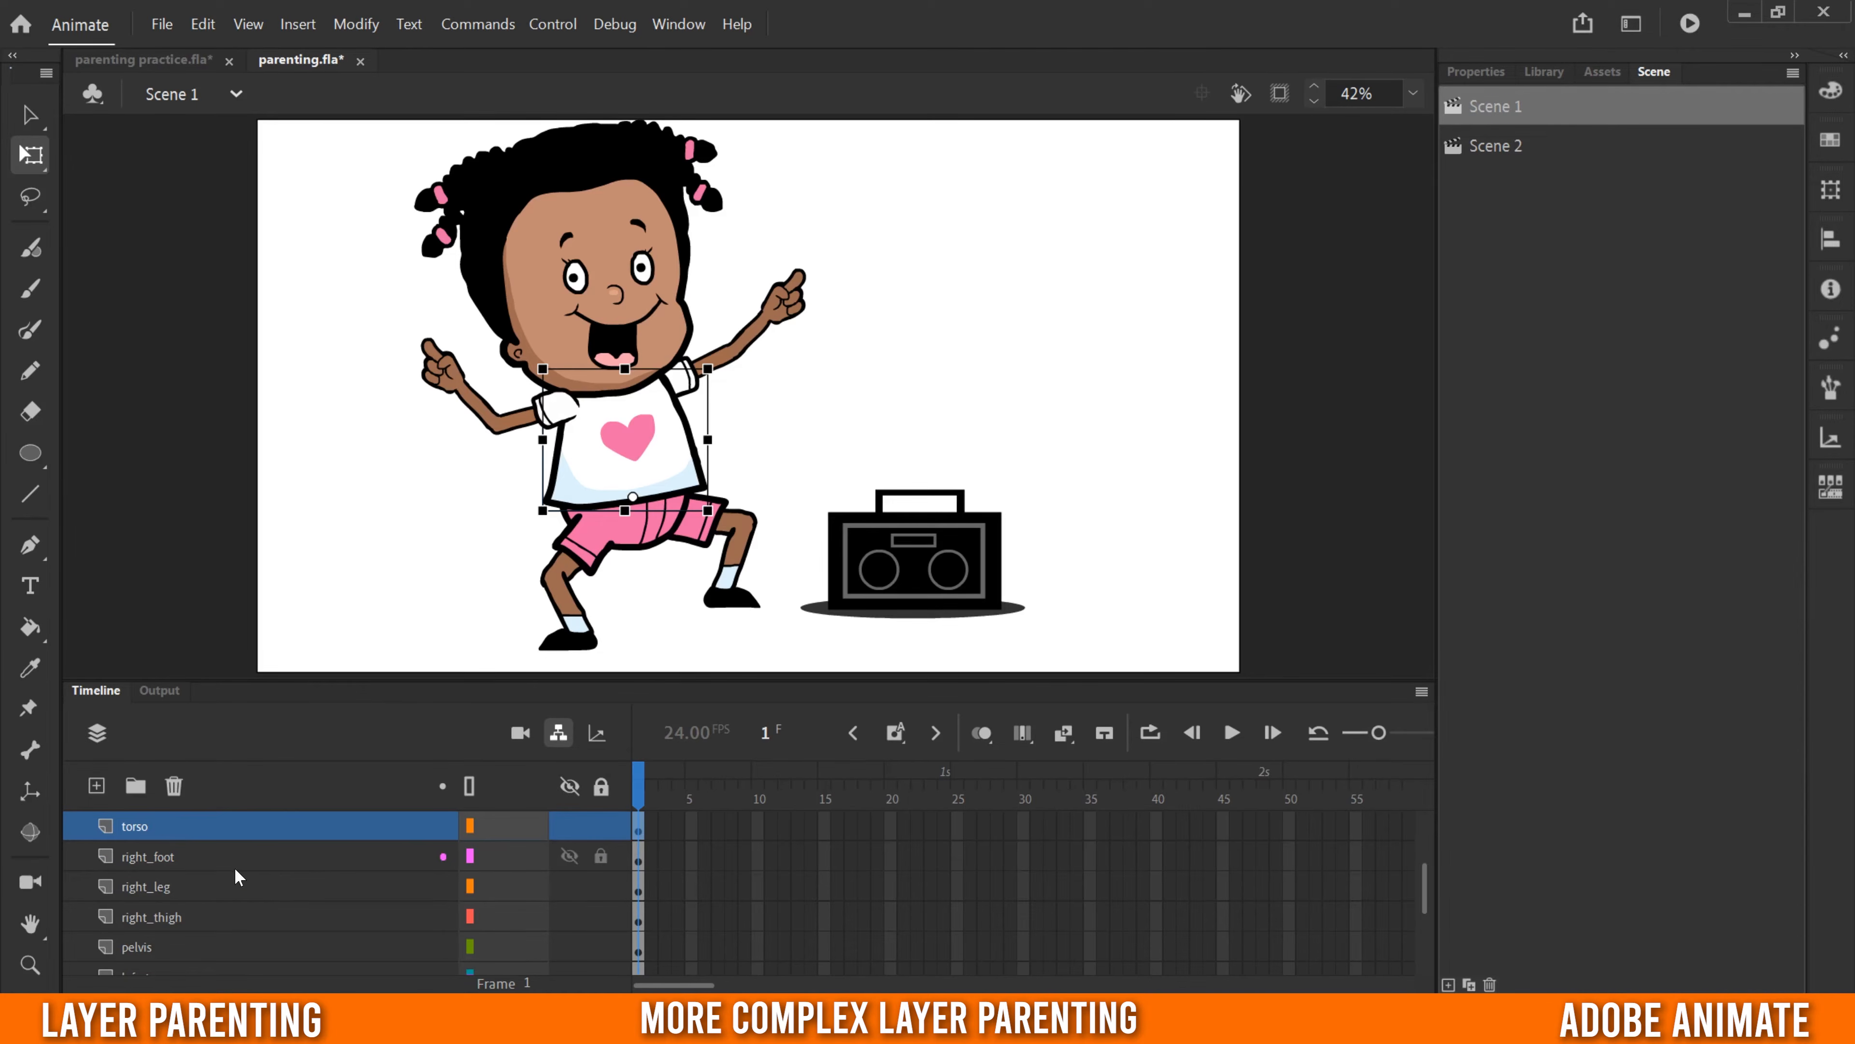
{"action": "scroll", "coordinate": [235, 860], "scroll_direction": "down", "scroll_amount": 1}
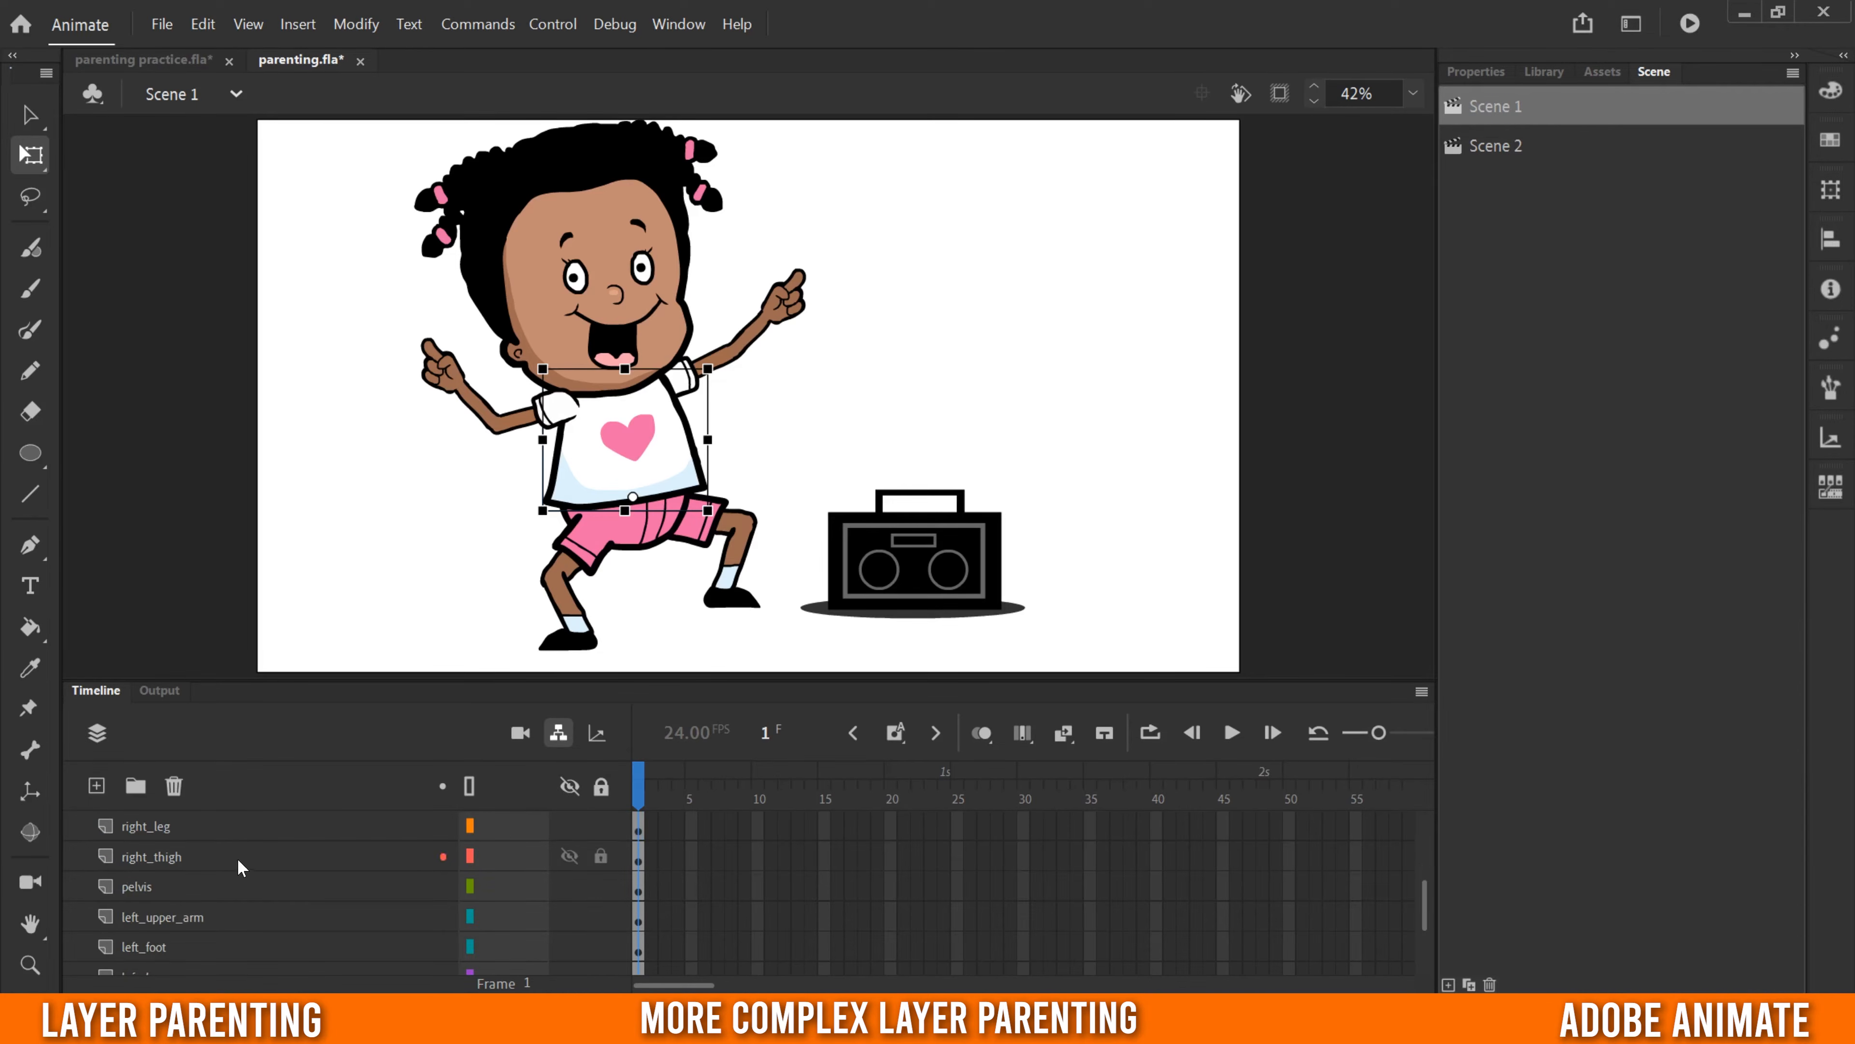
- Parent the right_thigh and left_thigh layers to the pelvis layer
{"action": "left_click", "coordinate": [146, 887]}
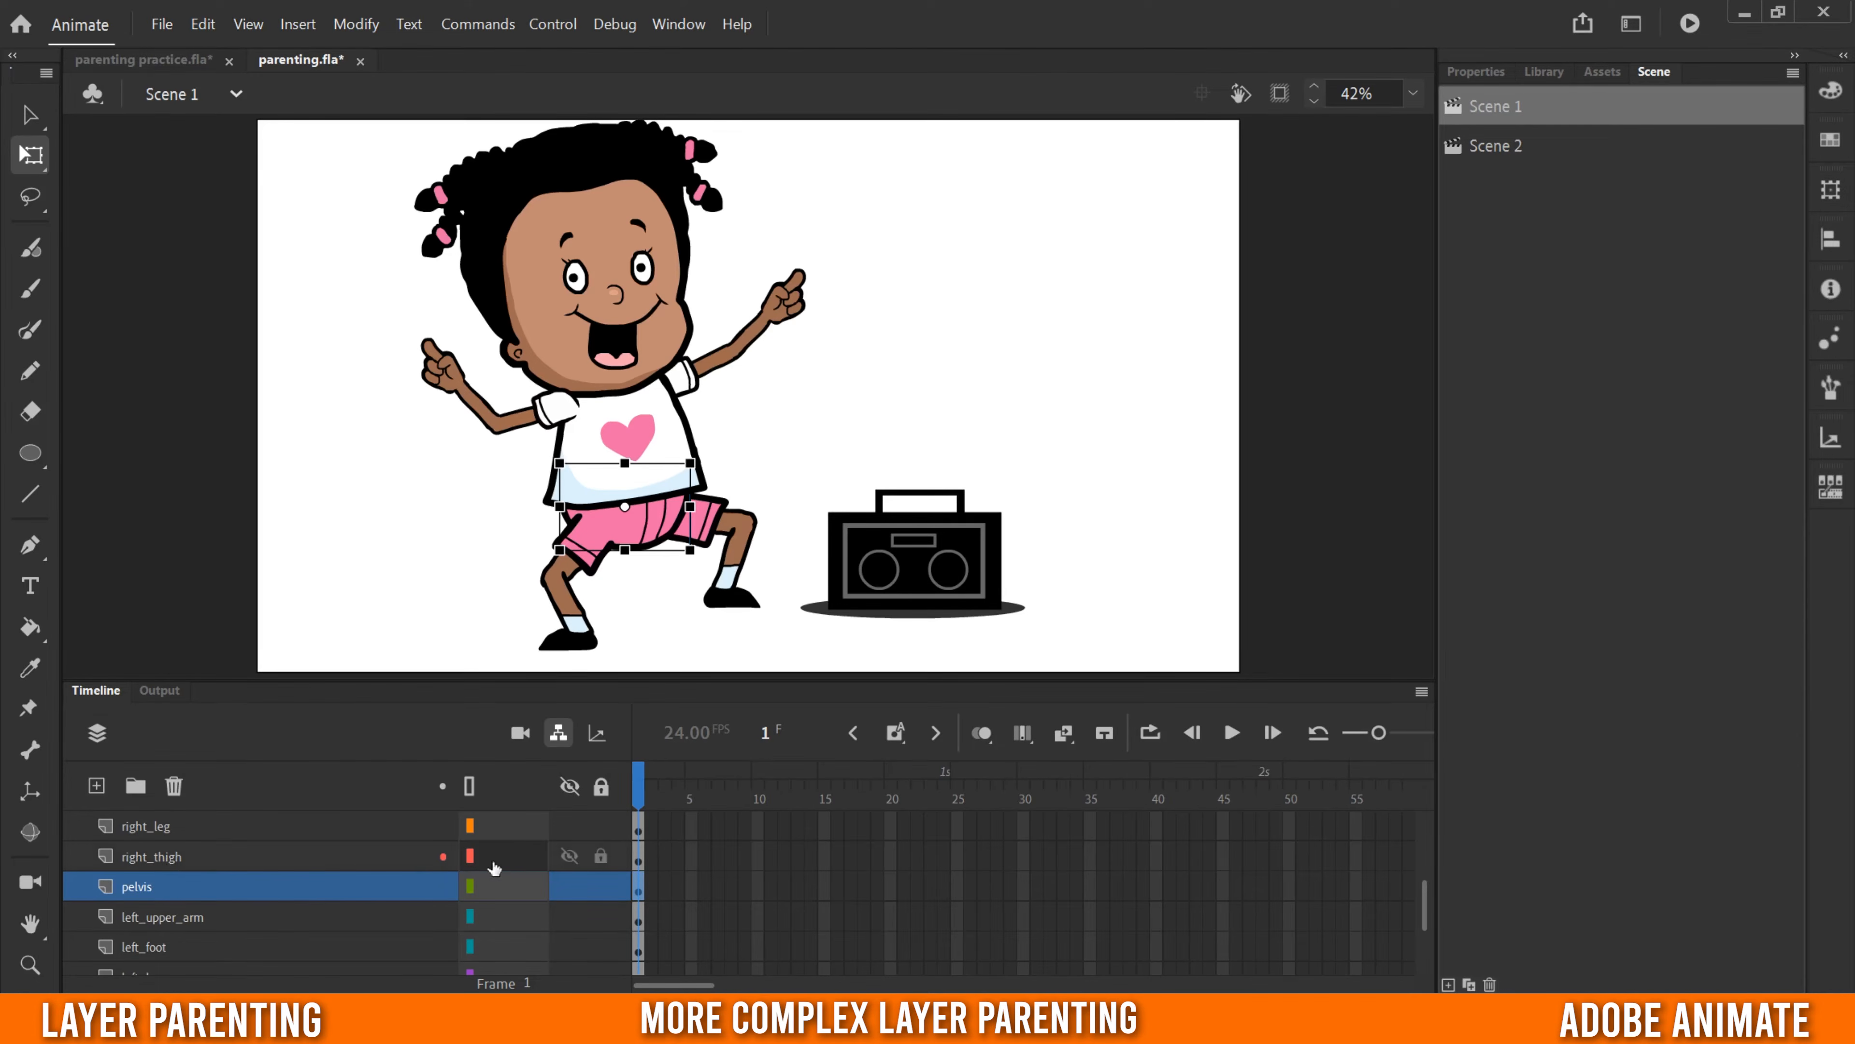
{"action": "left_click_drag", "start_coordinate": [518, 859], "coordinate": [504, 886]}
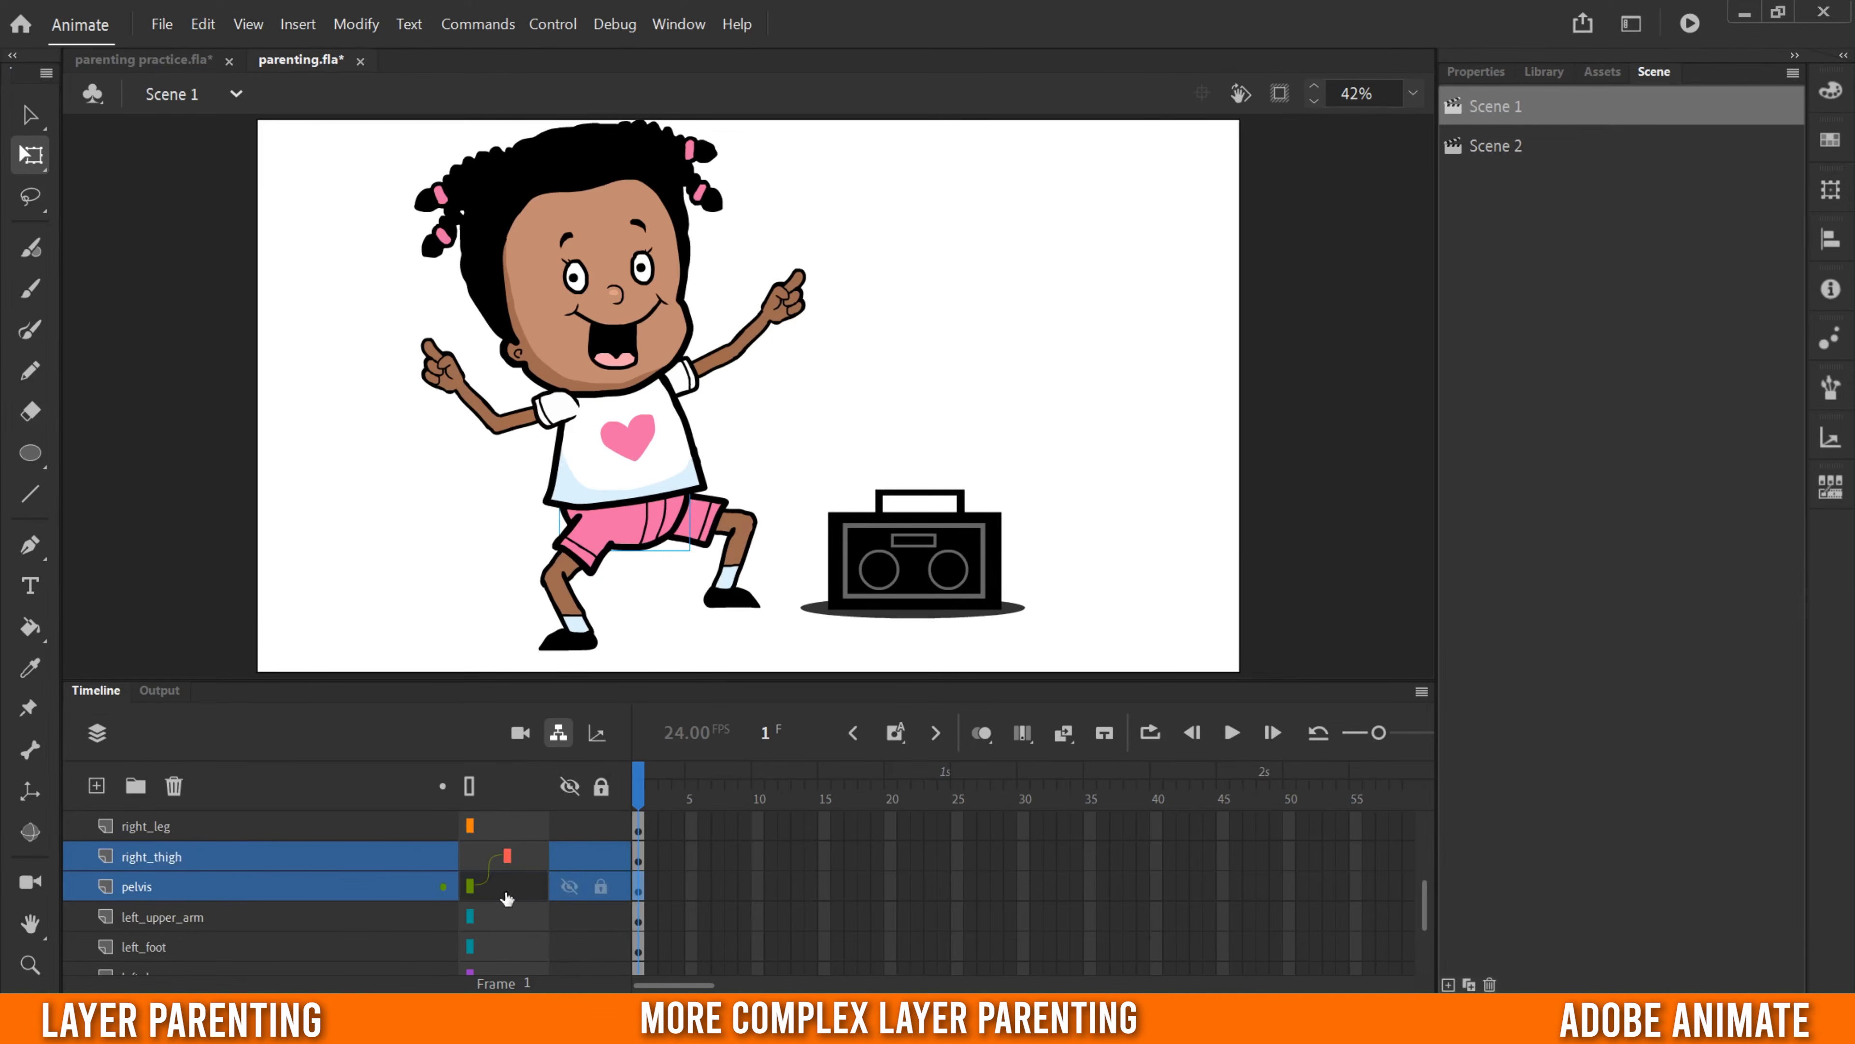
{"action": "scroll", "coordinate": [274, 942], "scroll_direction": "down", "scroll_amount": 3}
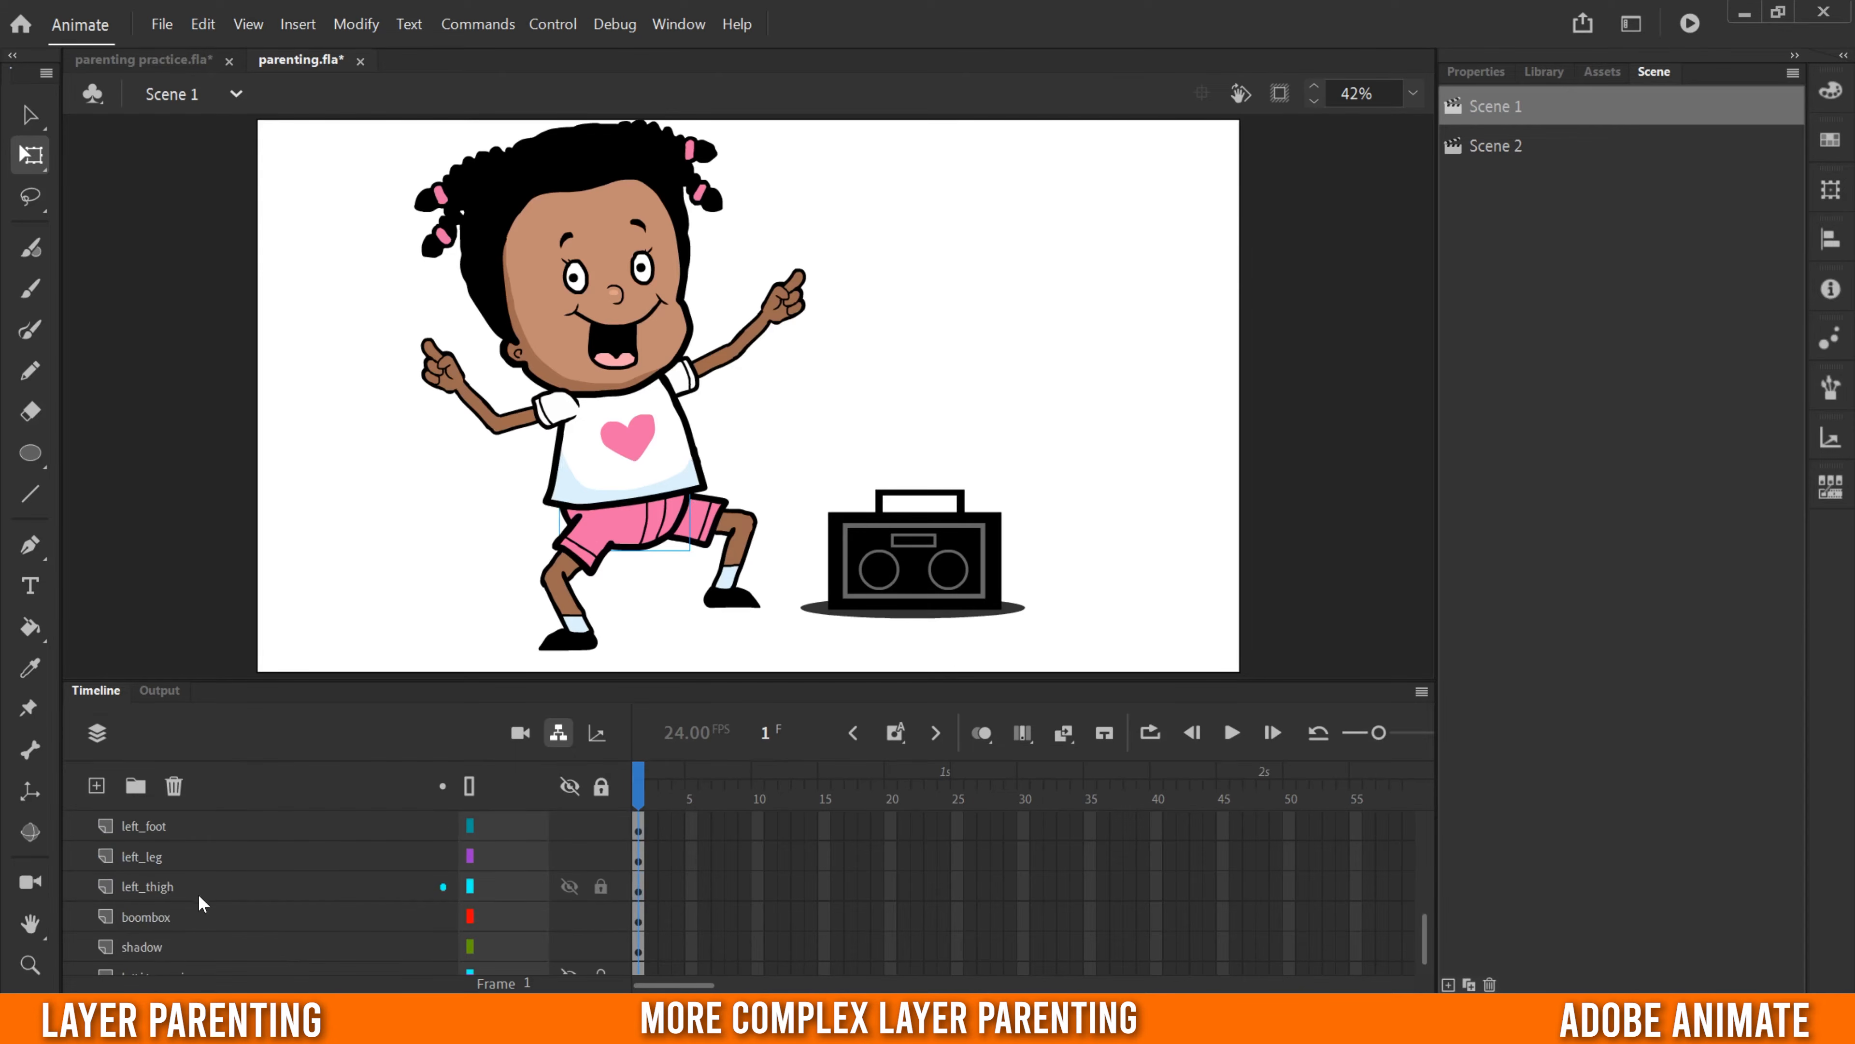
{"action": "scroll", "coordinate": [194, 906], "scroll_direction": "up", "scroll_amount": 2}
{"action": "left_click_drag", "start_coordinate": [549, 944], "coordinate": [521, 824]}
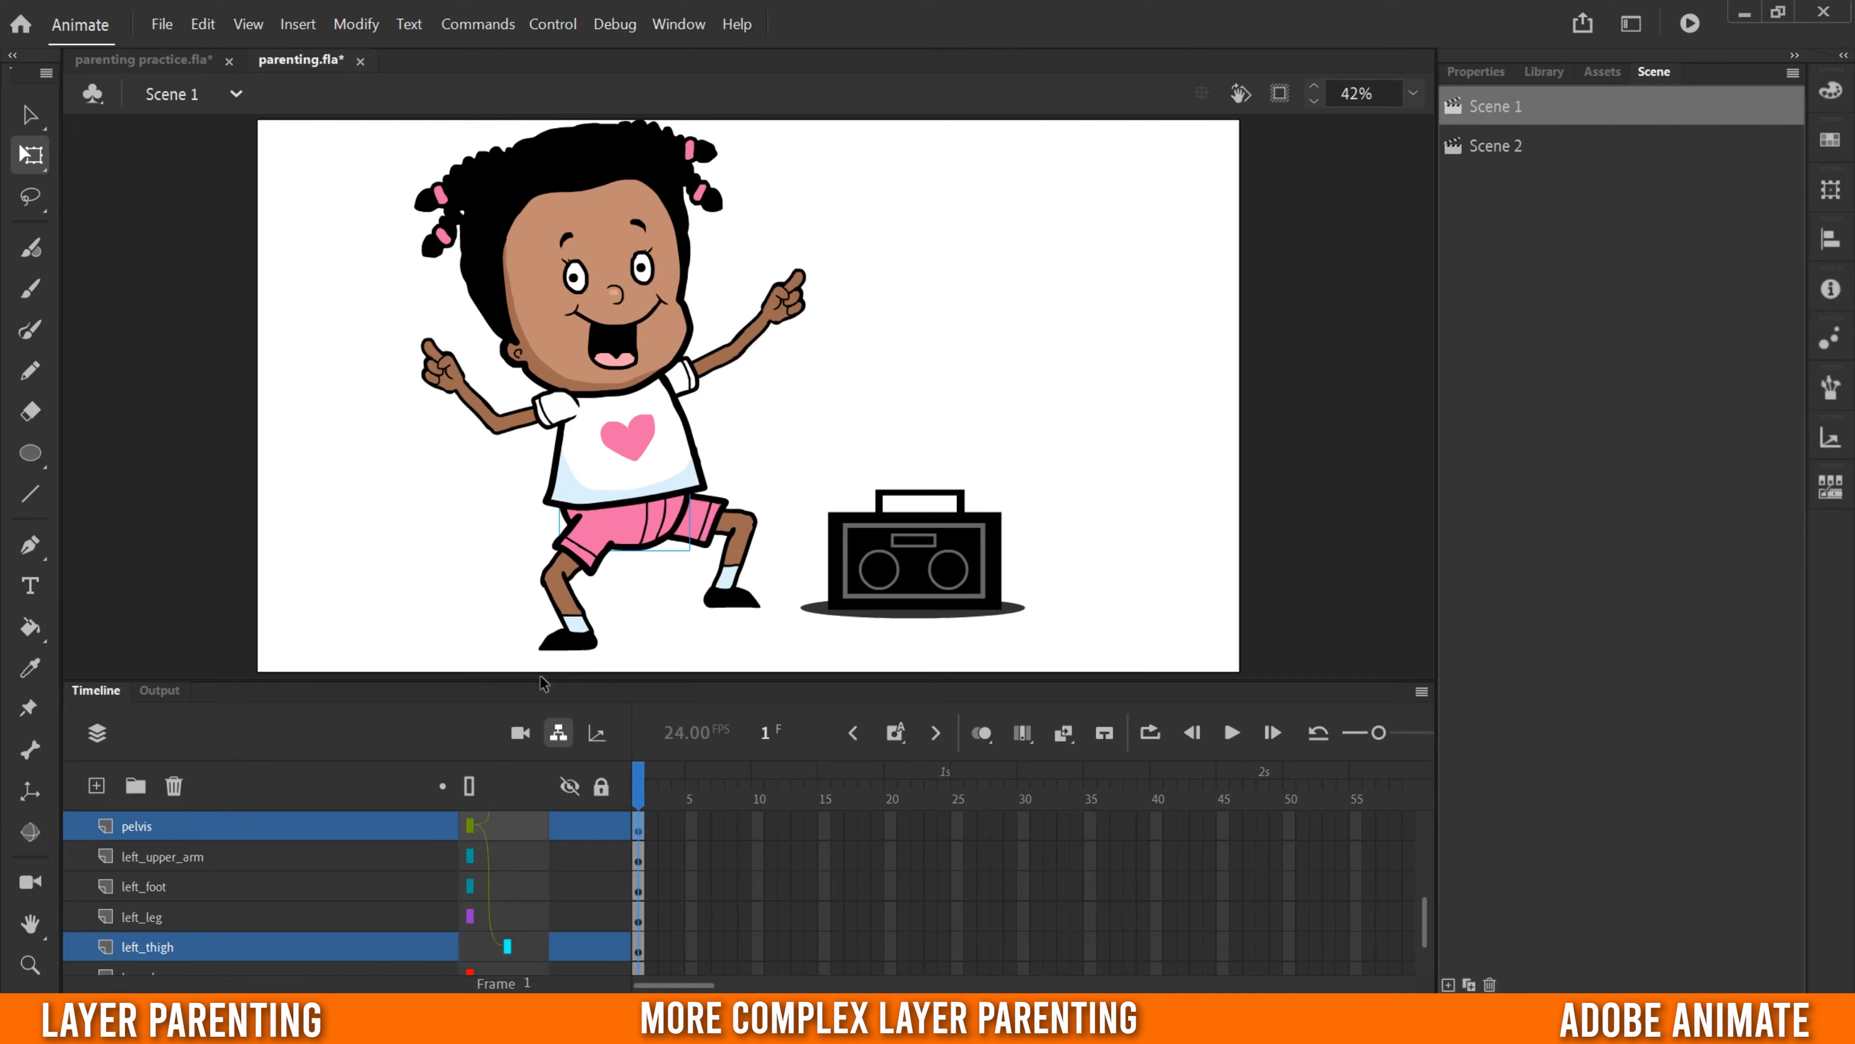
- Enlarge the timeline area to show more layers and parent the torso layer to the pelvis
{"action": "left_click_drag", "start_coordinate": [542, 680], "coordinate": [559, 537]}
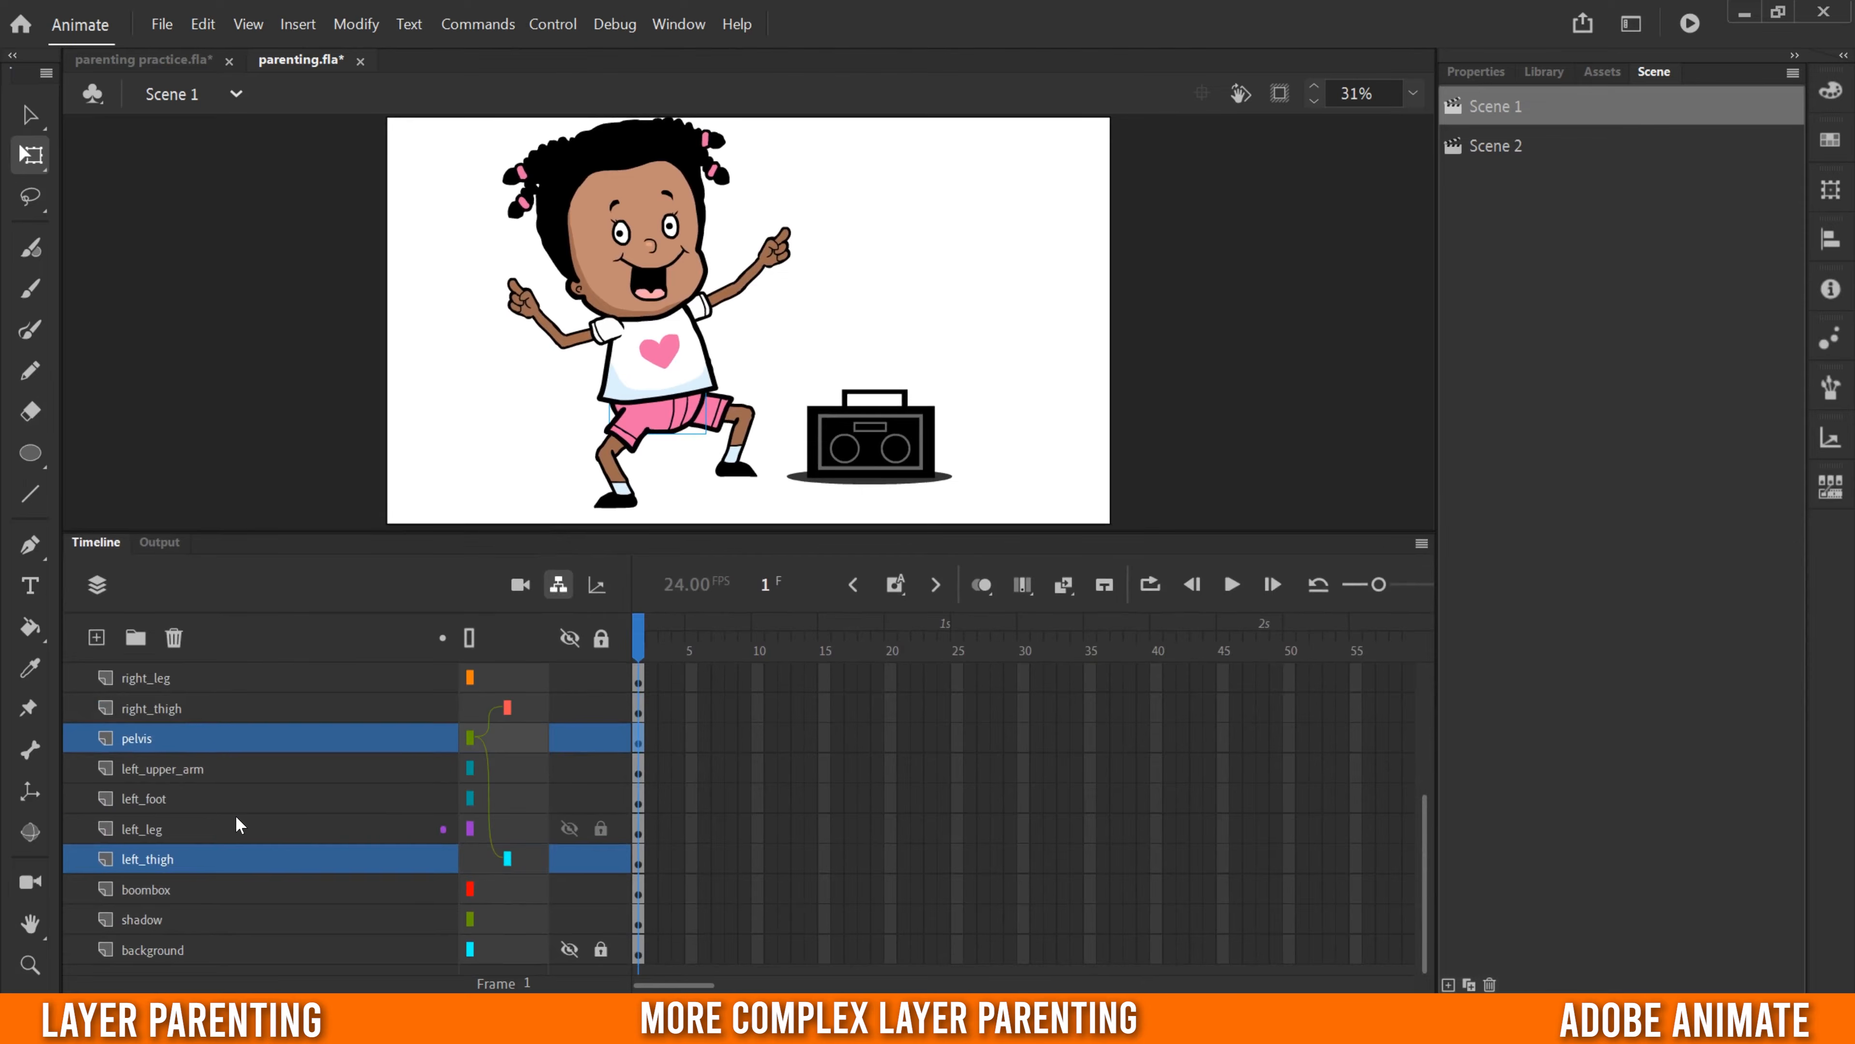
{"action": "scroll", "coordinate": [235, 815], "scroll_direction": "up", "scroll_amount": 2}
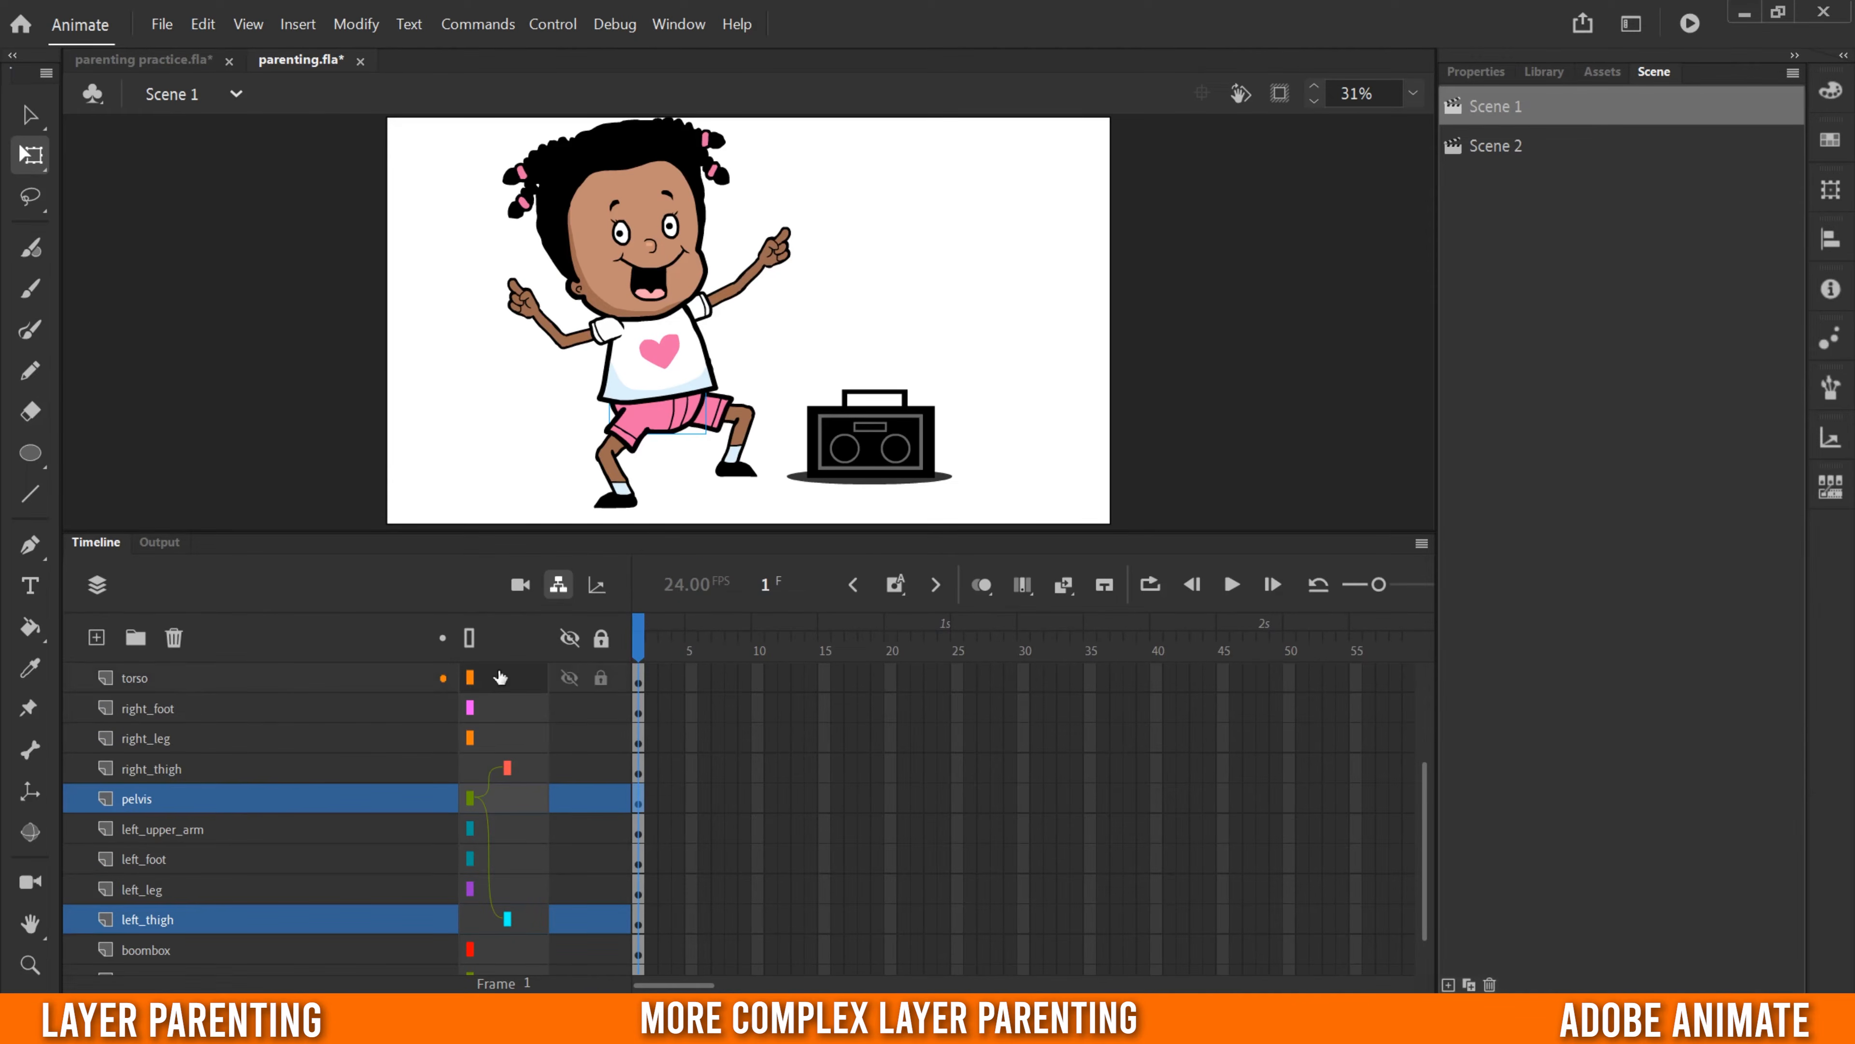
{"action": "left_click_drag", "start_coordinate": [500, 676], "coordinate": [521, 810]}
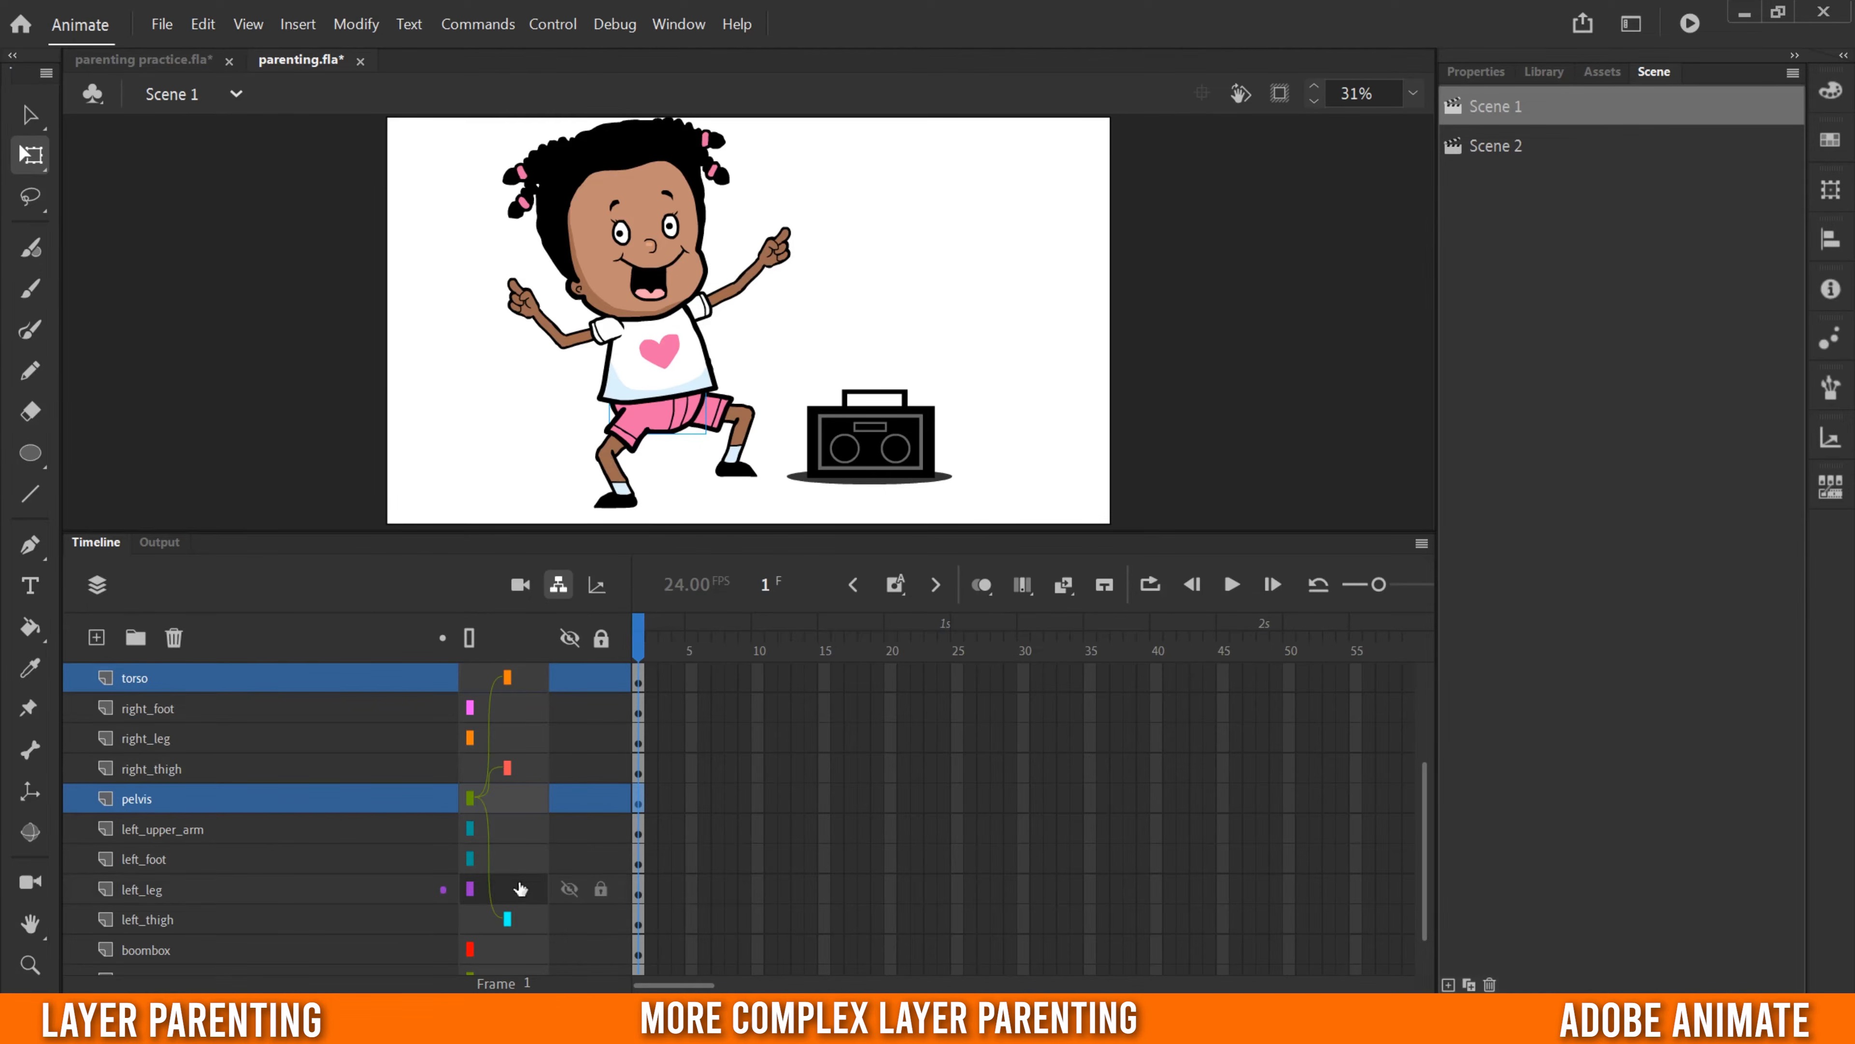
- Complete both leg chains by parenting each leg layer to its thigh and each foot layer to its leg
{"action": "left_click_drag", "start_coordinate": [517, 883], "coordinate": [508, 919]}
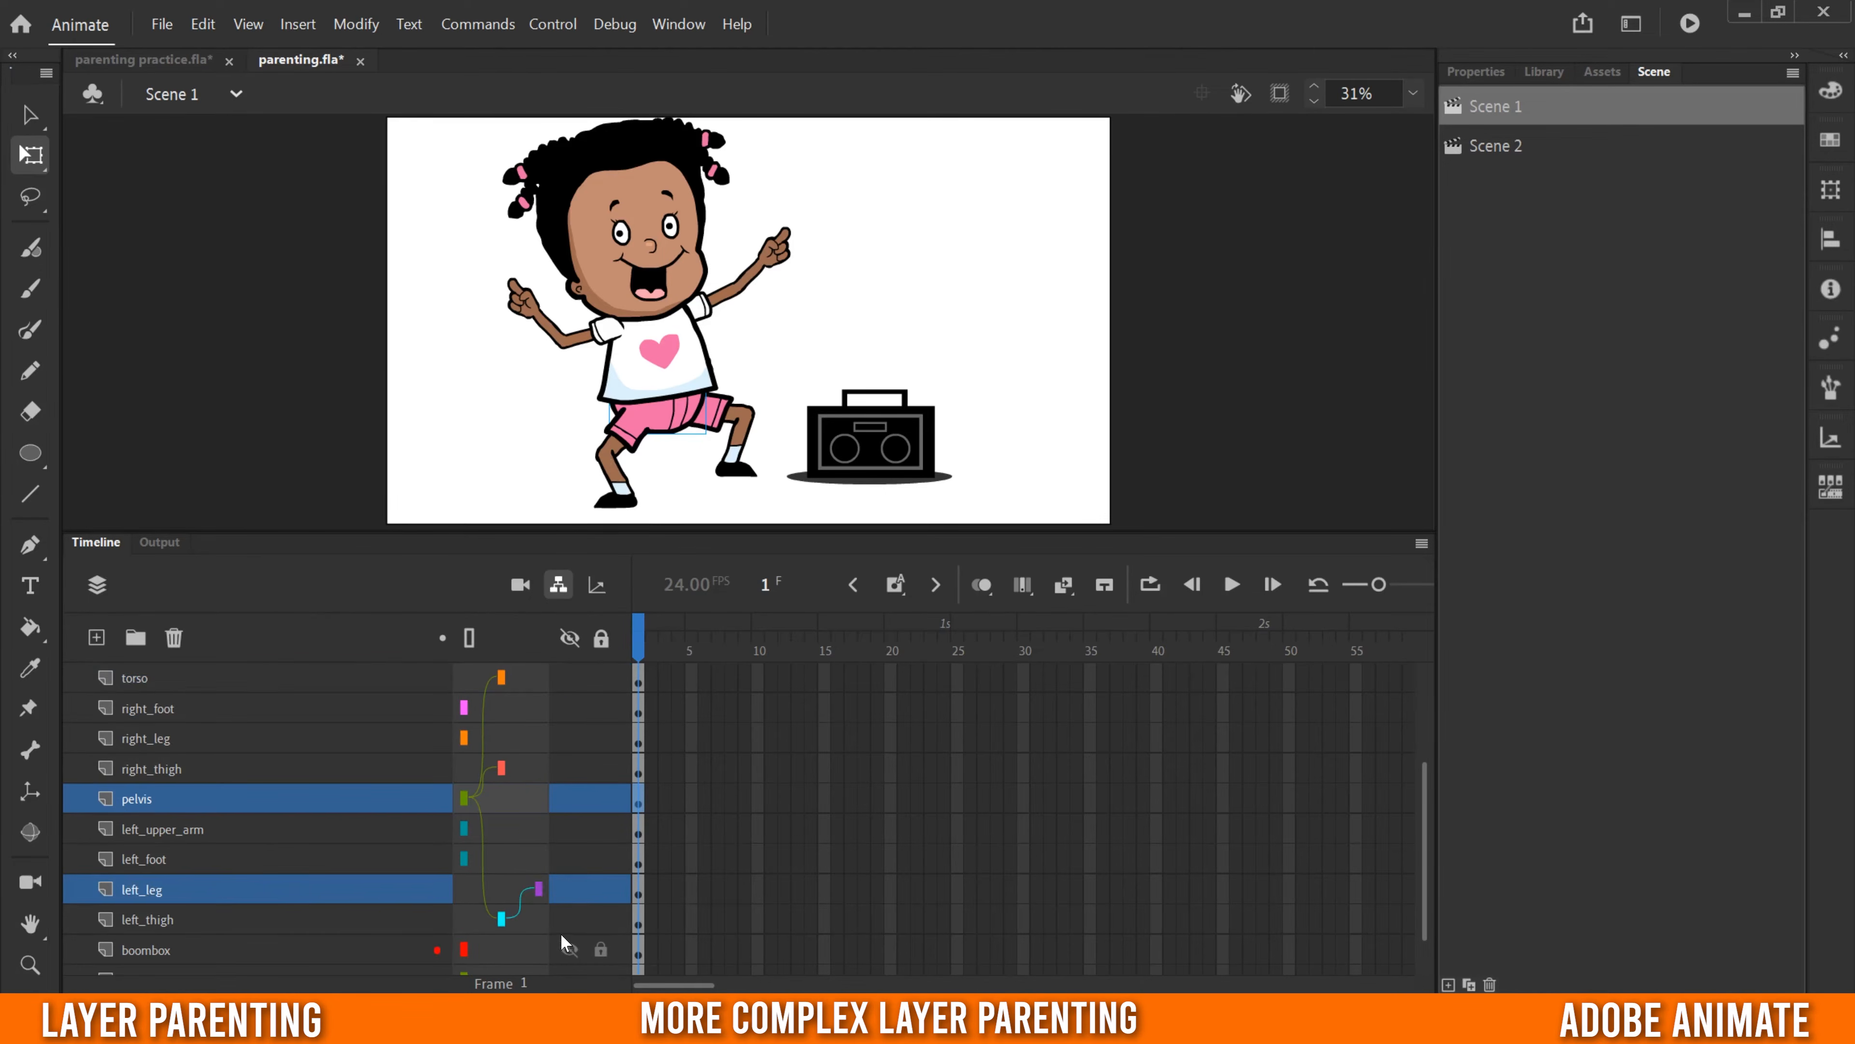
{"action": "left_click_drag", "start_coordinate": [516, 861], "coordinate": [528, 892]}
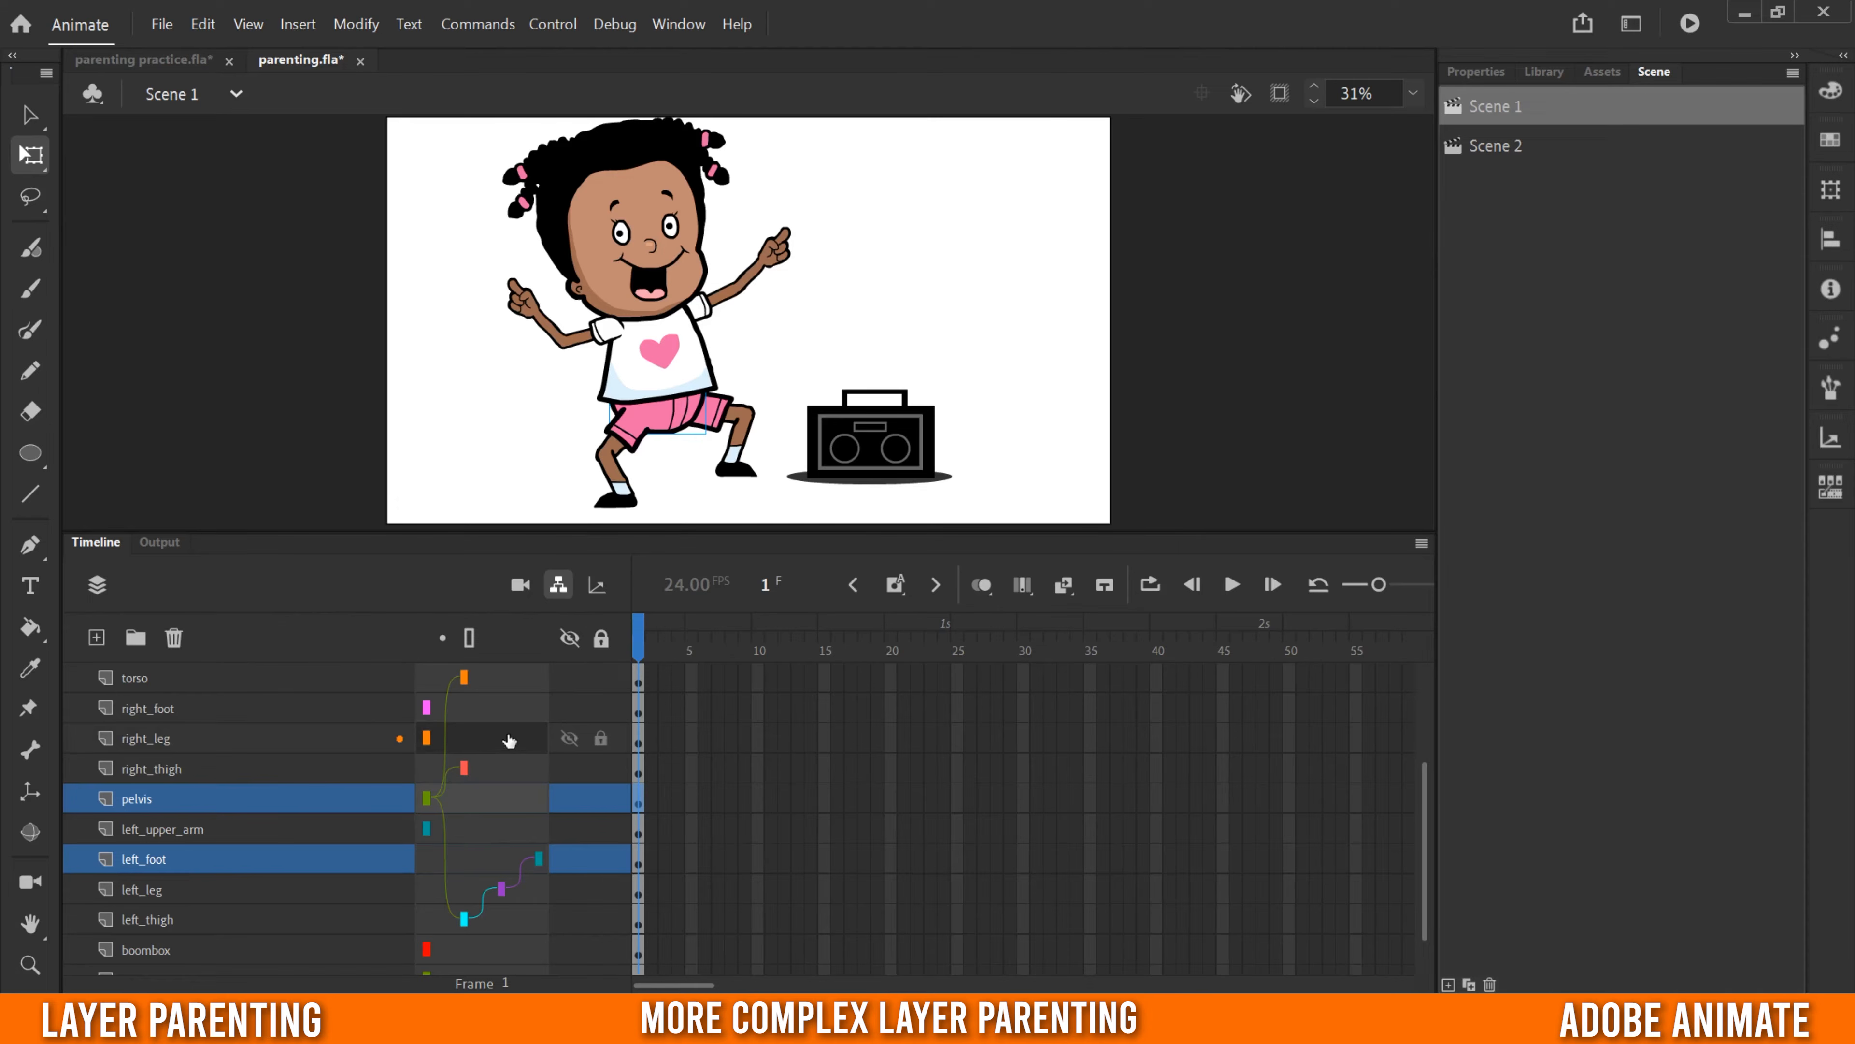
{"action": "mouse_move", "coordinate": [521, 745]}
{"action": "left_mouse_down"}
{"action": "mouse_move", "coordinate": [465, 767]}
{"action": "mouse_move", "coordinate": [515, 716]}
{"action": "mouse_move", "coordinate": [533, 736]}
{"action": "left_mouse_up"}
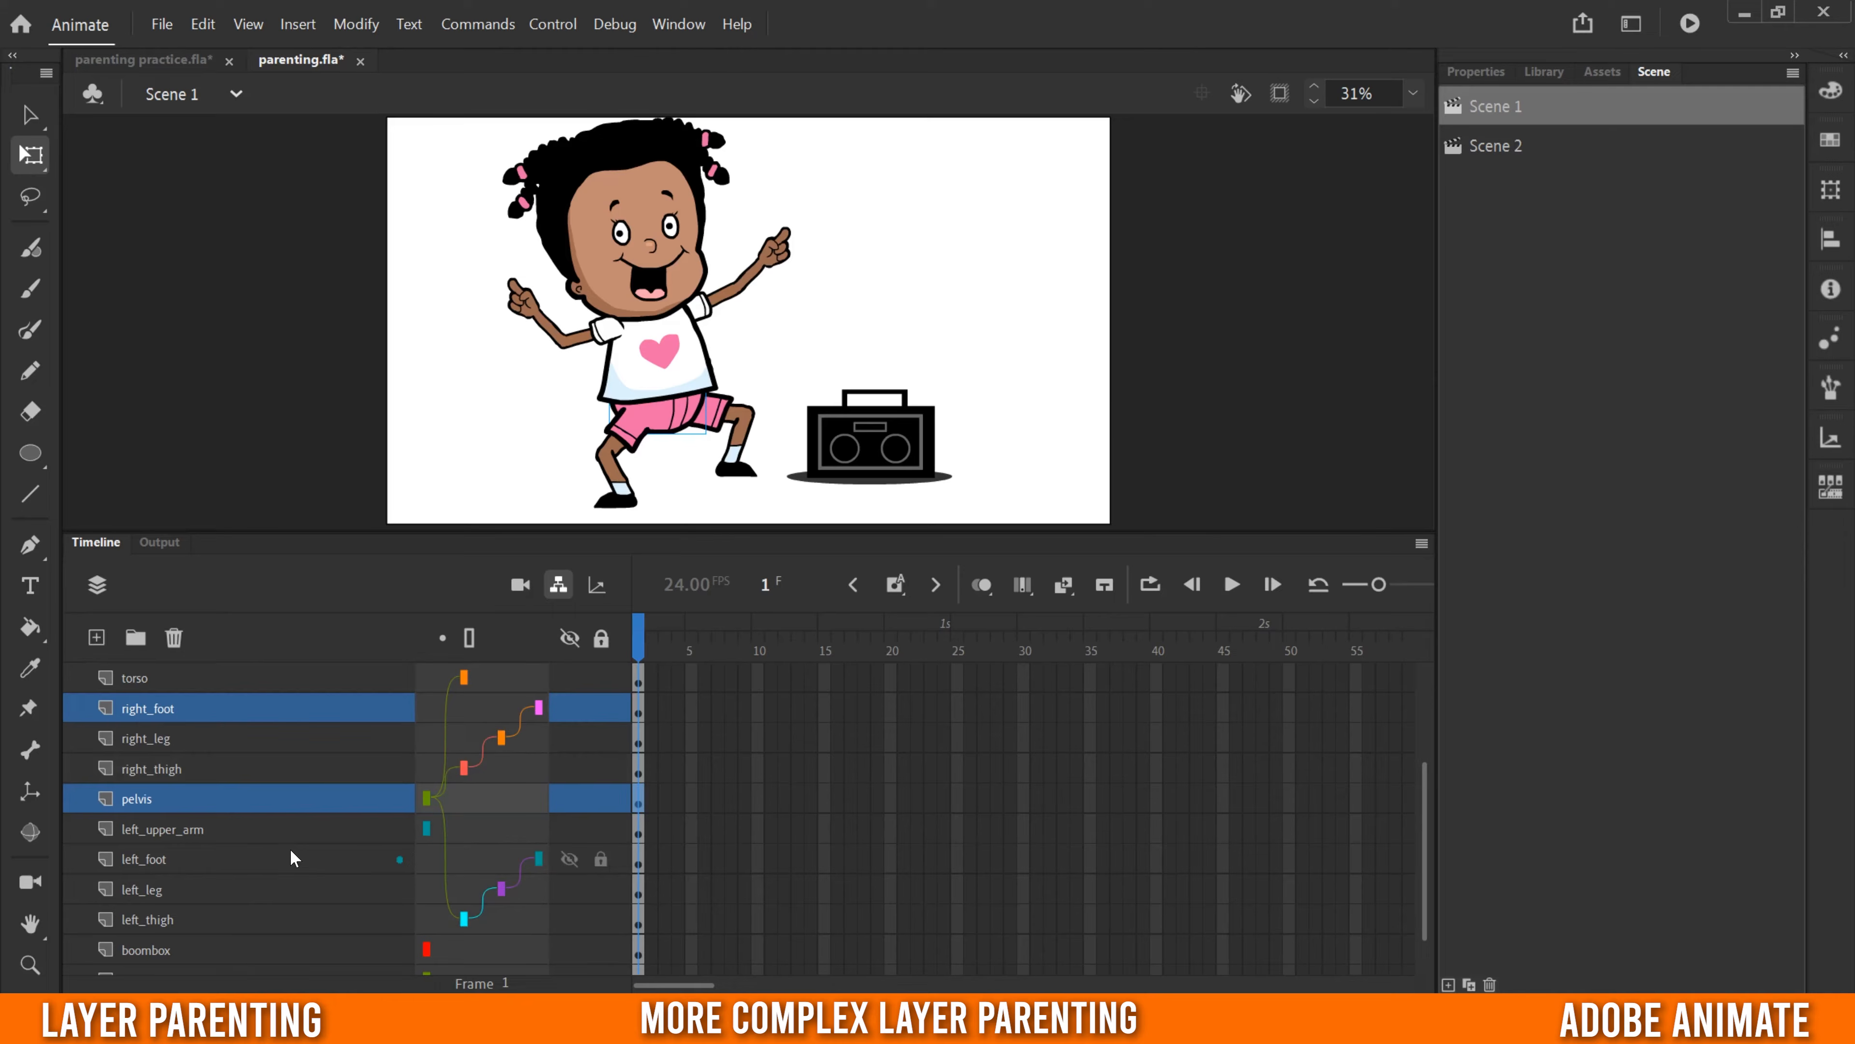
- Parent the left_upper_arm, right_upper_arm and head layers to the torso layer
{"action": "scroll", "coordinate": [290, 858], "scroll_direction": "up", "scroll_amount": 2}
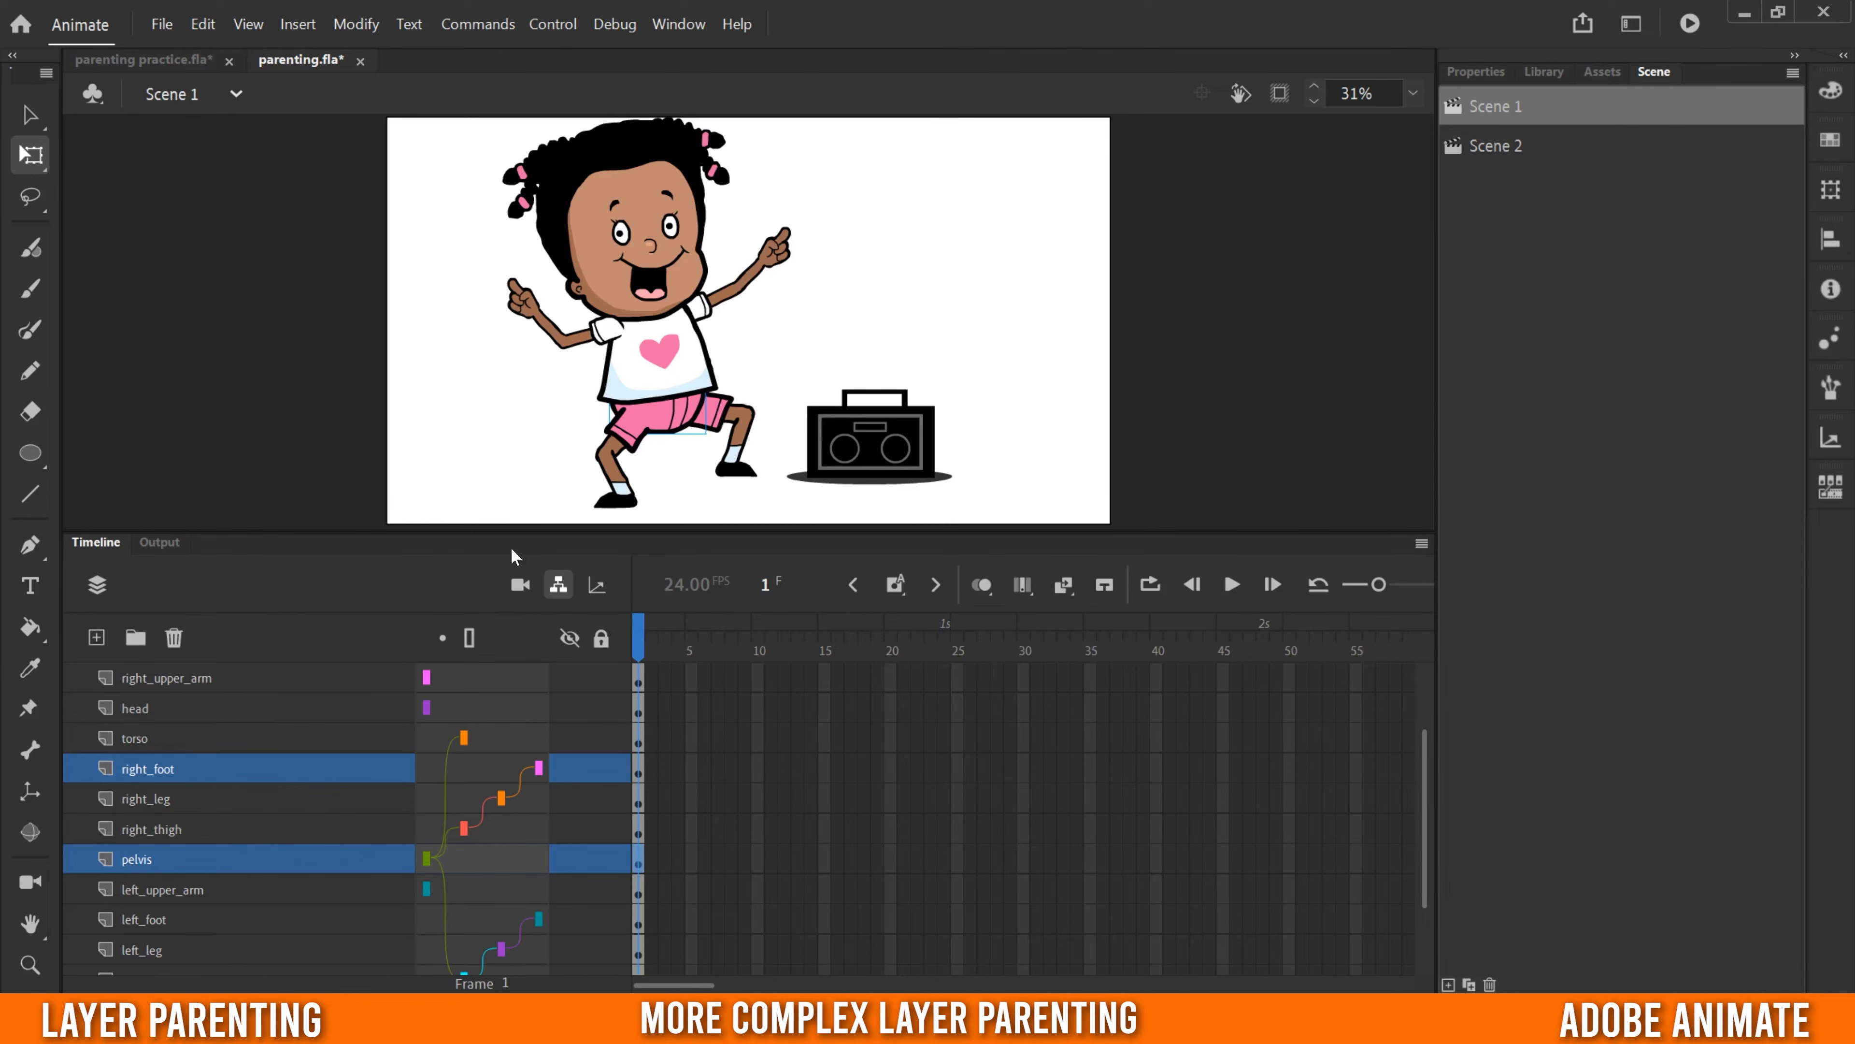
{"action": "left_click_drag", "start_coordinate": [430, 889], "coordinate": [464, 739]}
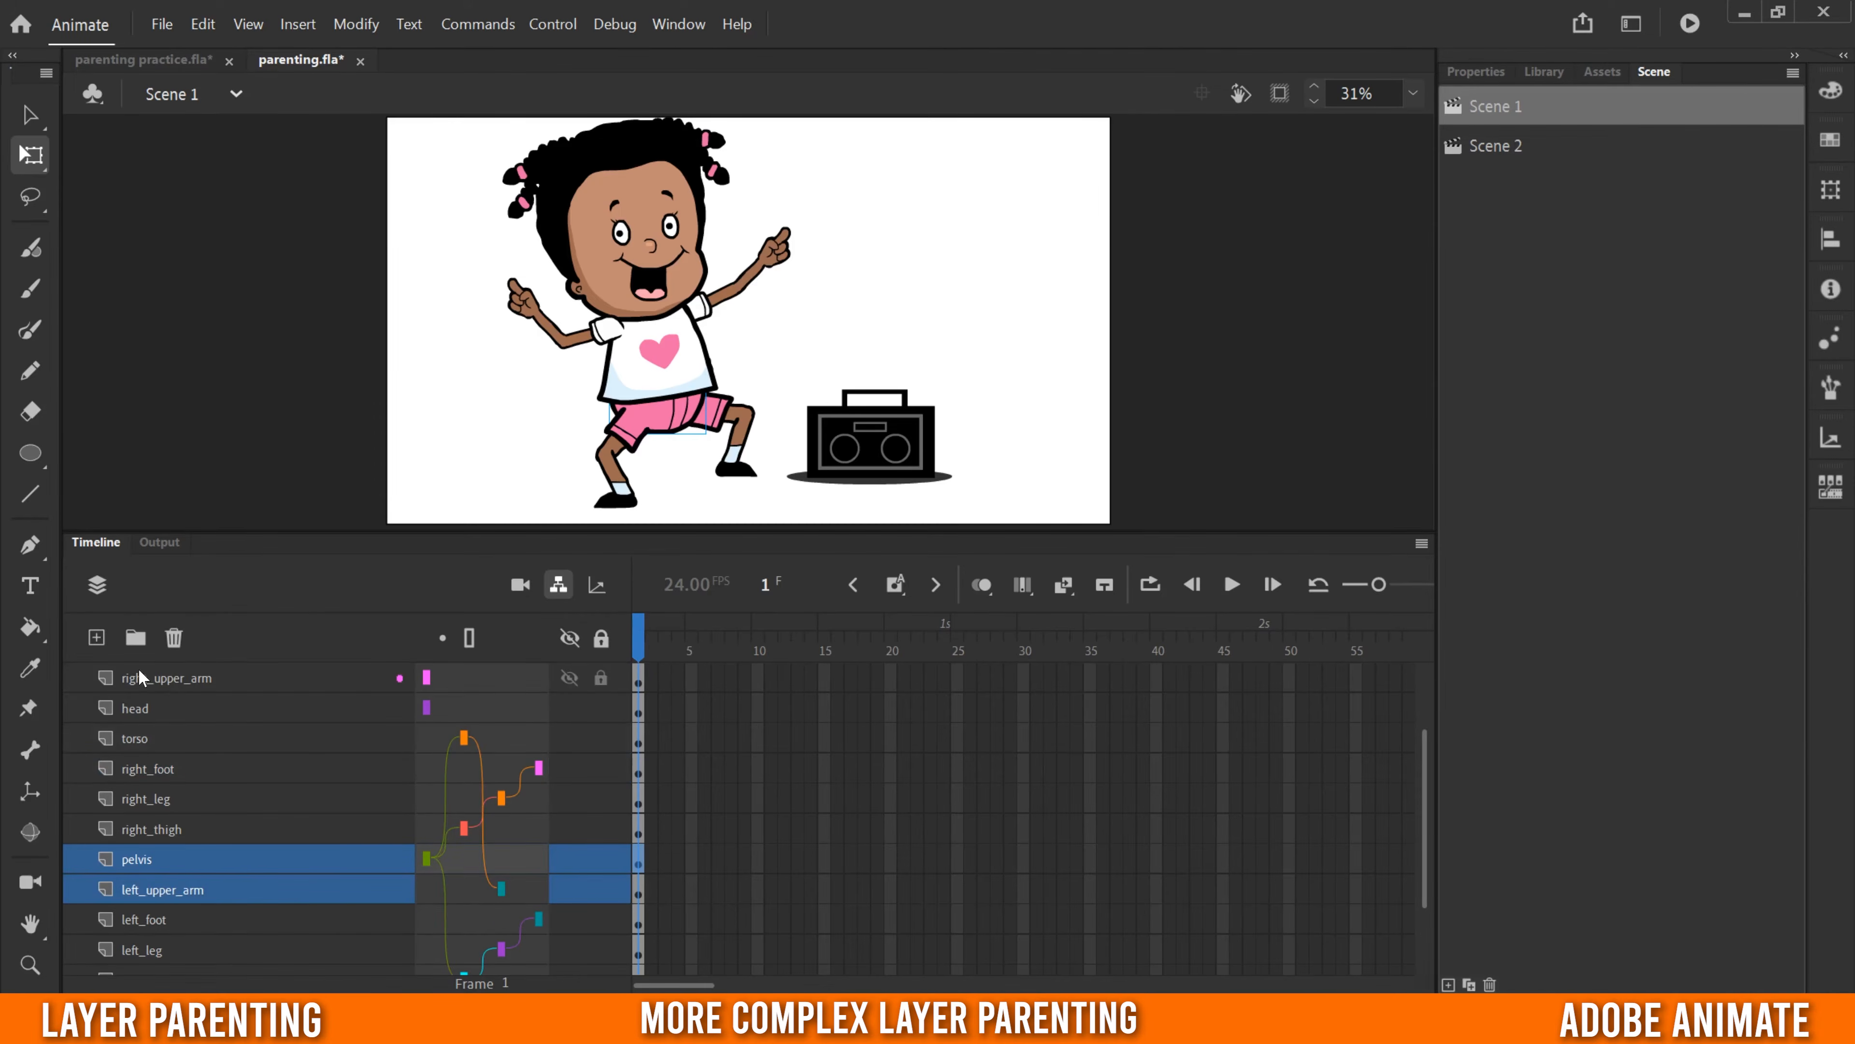
{"action": "left_click_drag", "start_coordinate": [501, 690], "coordinate": [515, 741]}
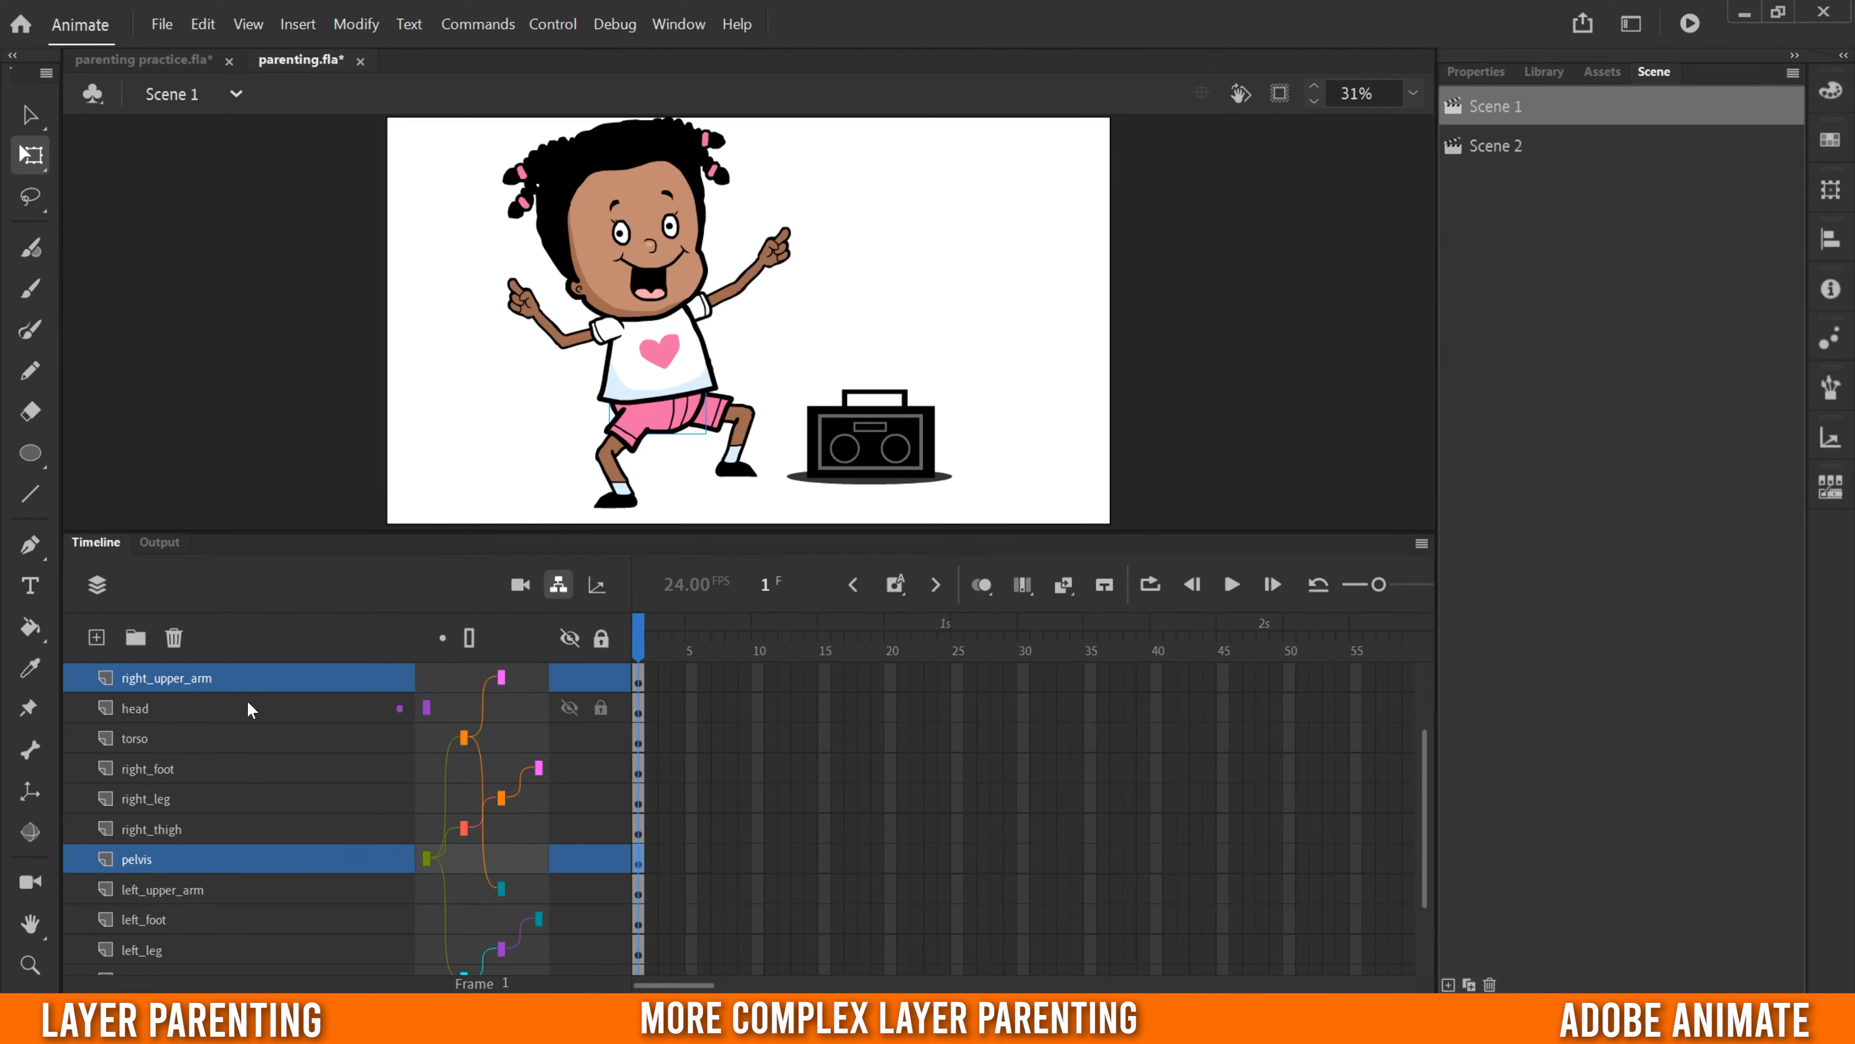
{"action": "left_click", "coordinate": [641, 266]}
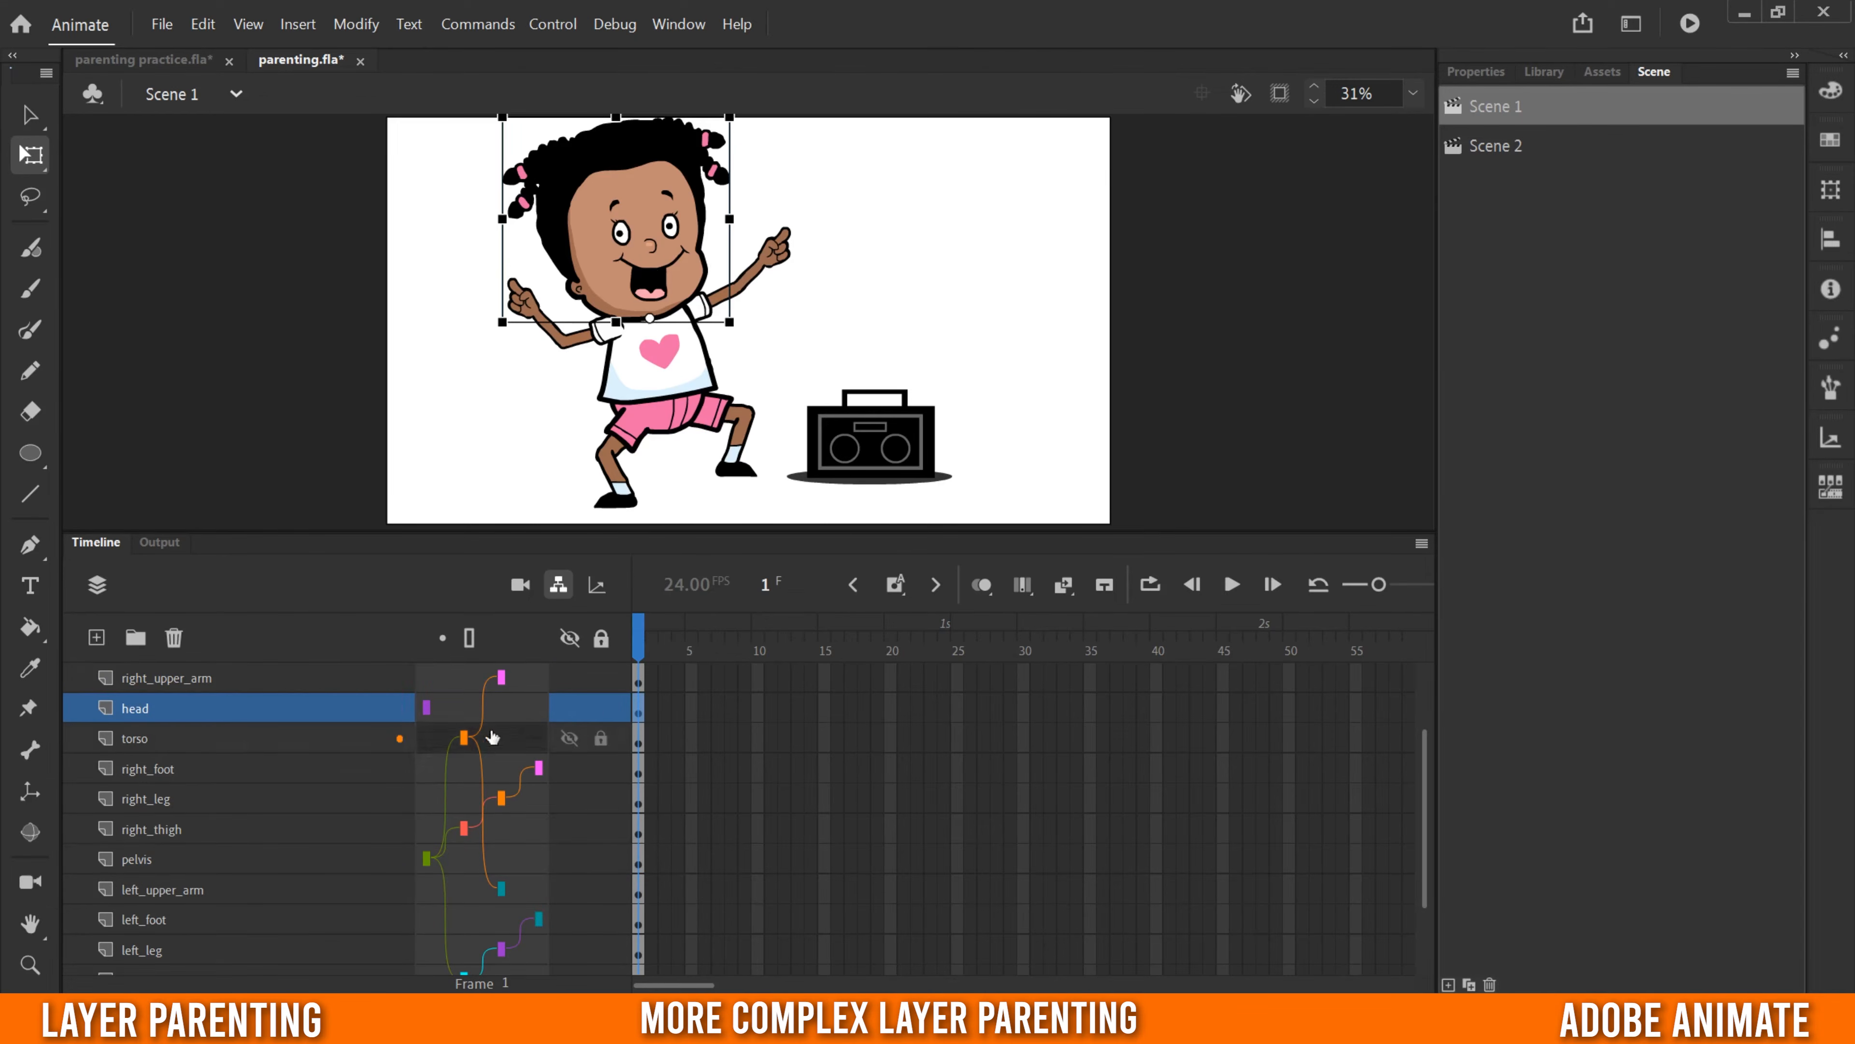
{"action": "left_click_drag", "start_coordinate": [510, 710], "coordinate": [467, 738]}
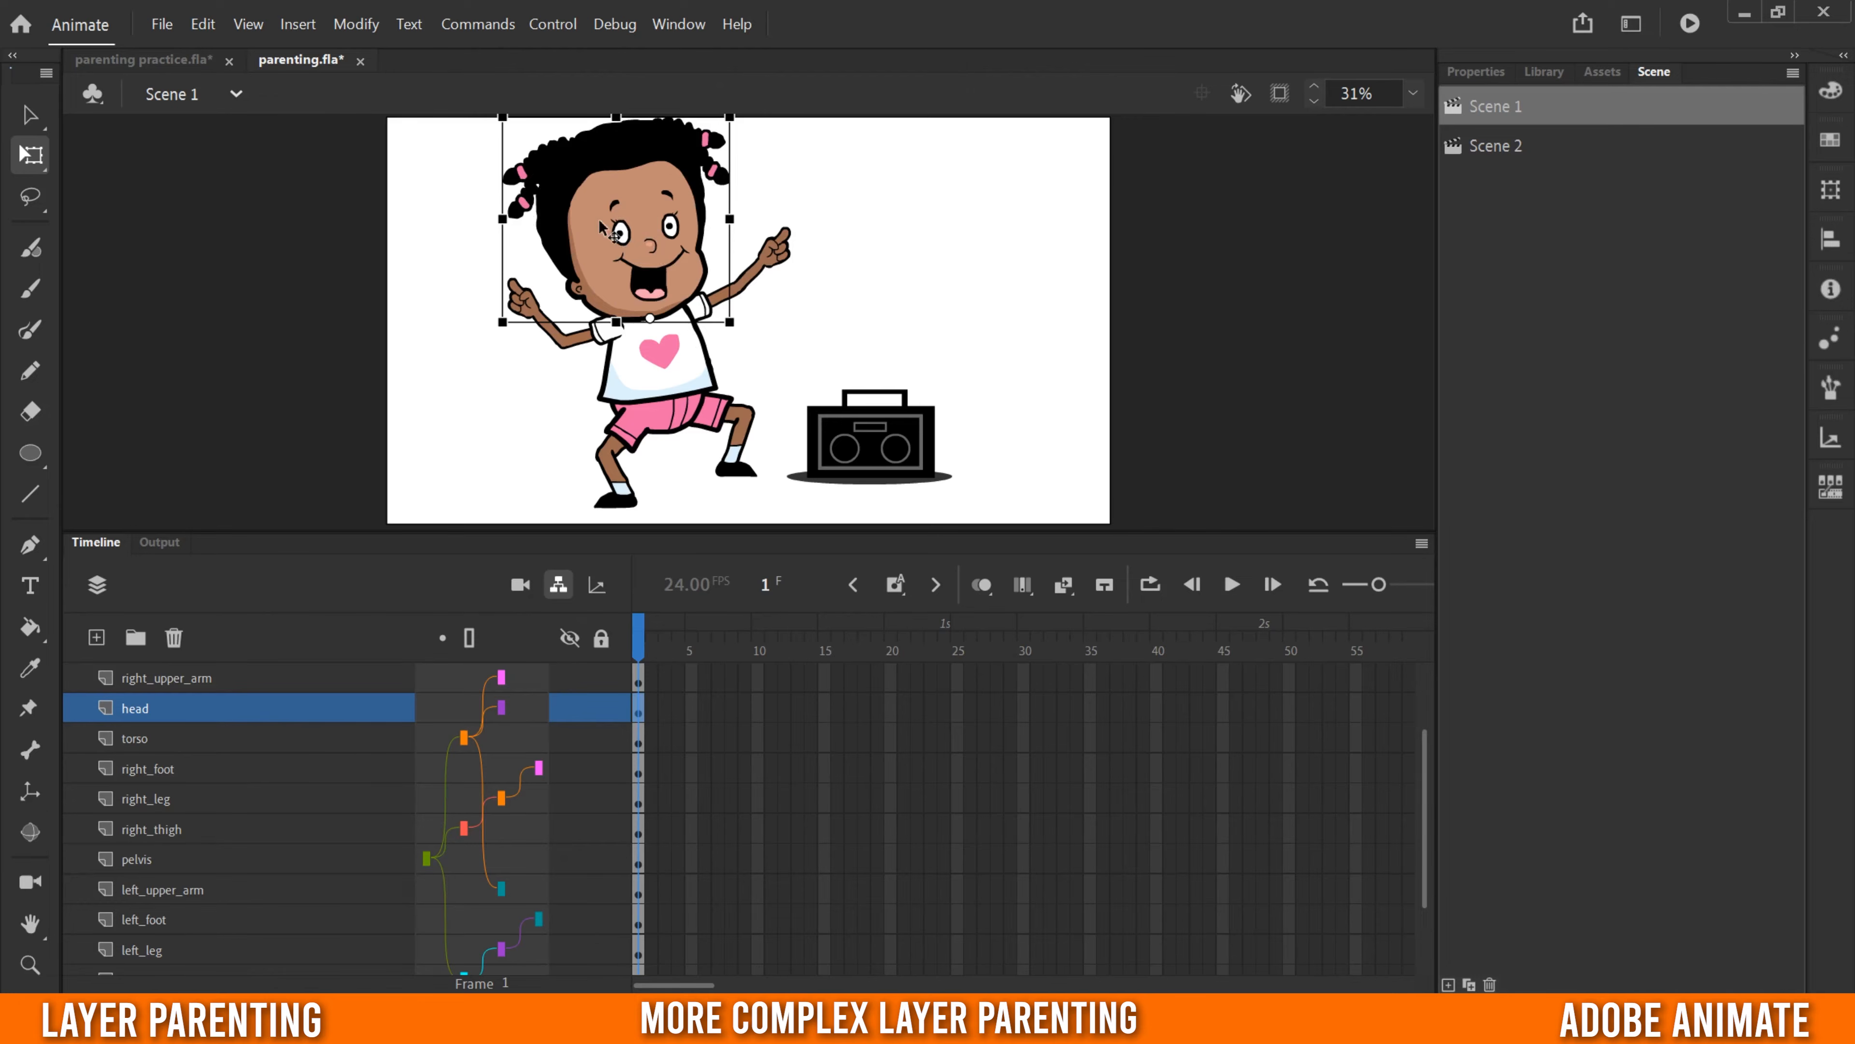
- Parent right_lower_arm to right_upper_arm and right_hand to right_lower_arm
{"action": "scroll", "coordinate": [233, 806], "scroll_direction": "up", "scroll_amount": 2}
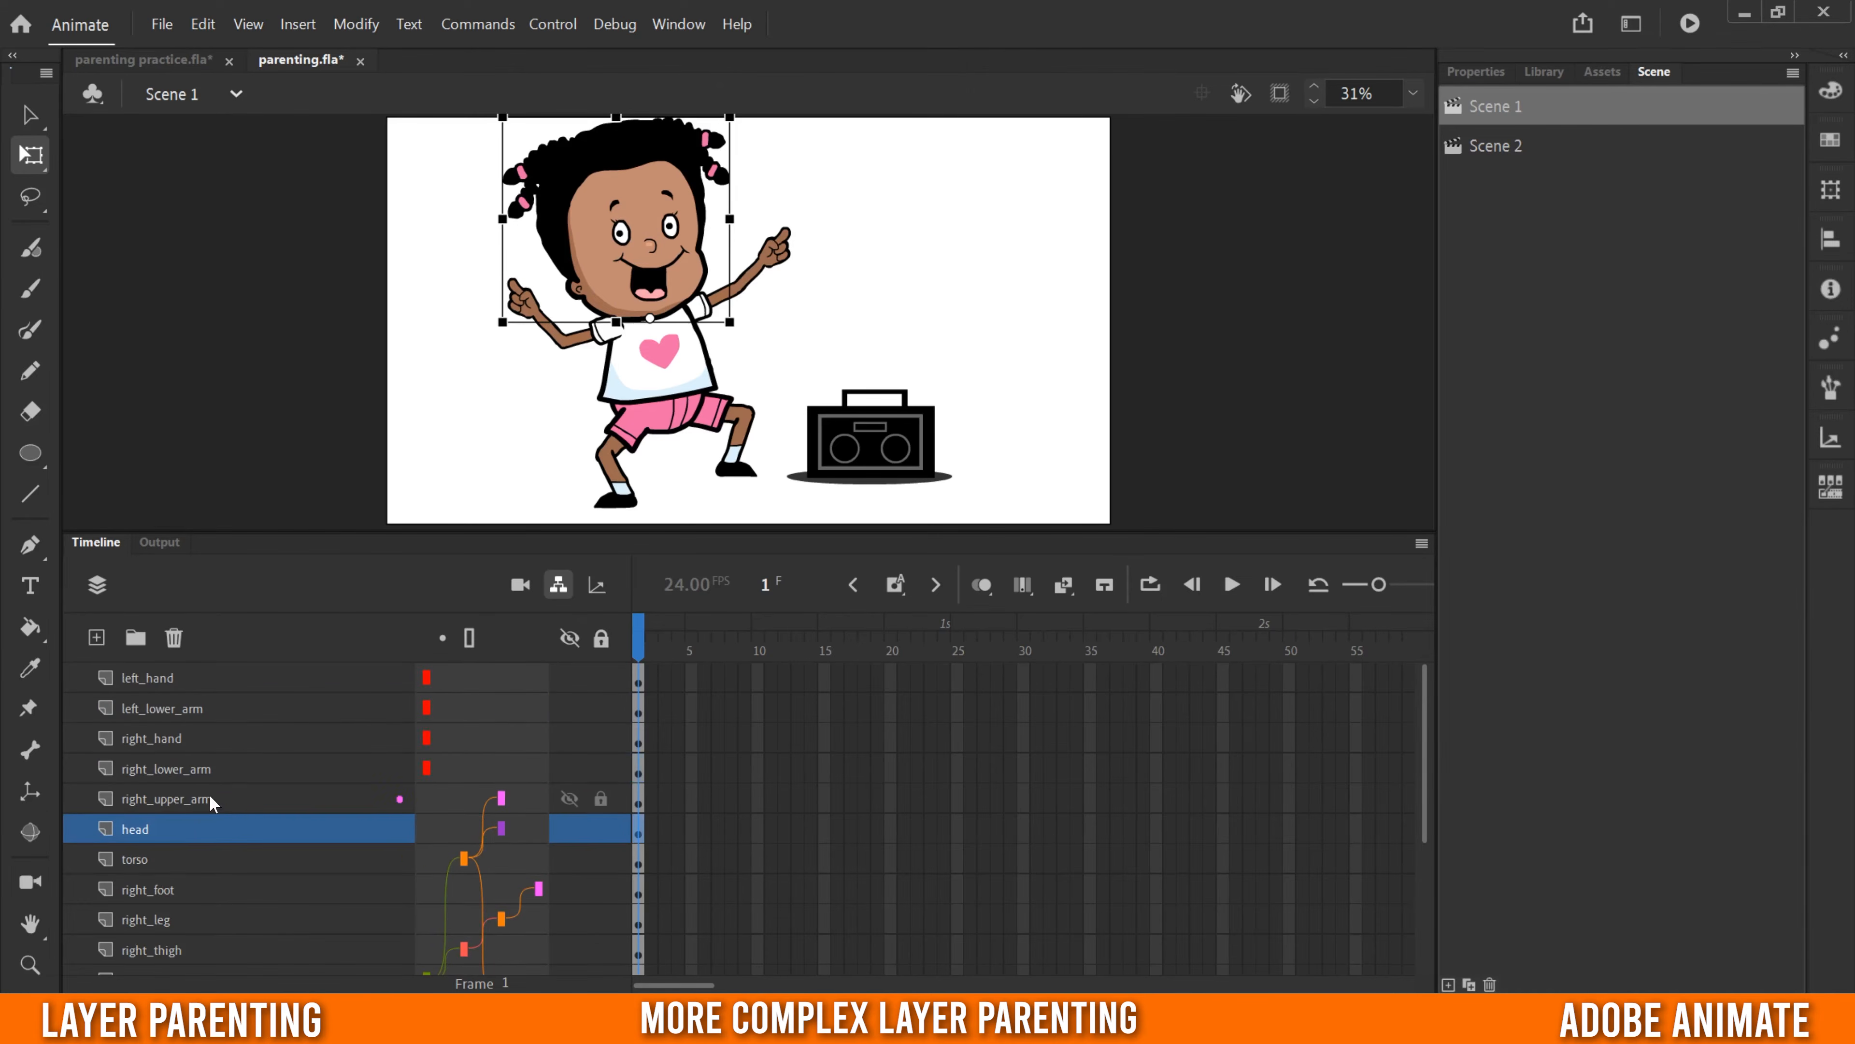
{"action": "left_click", "coordinate": [150, 801]}
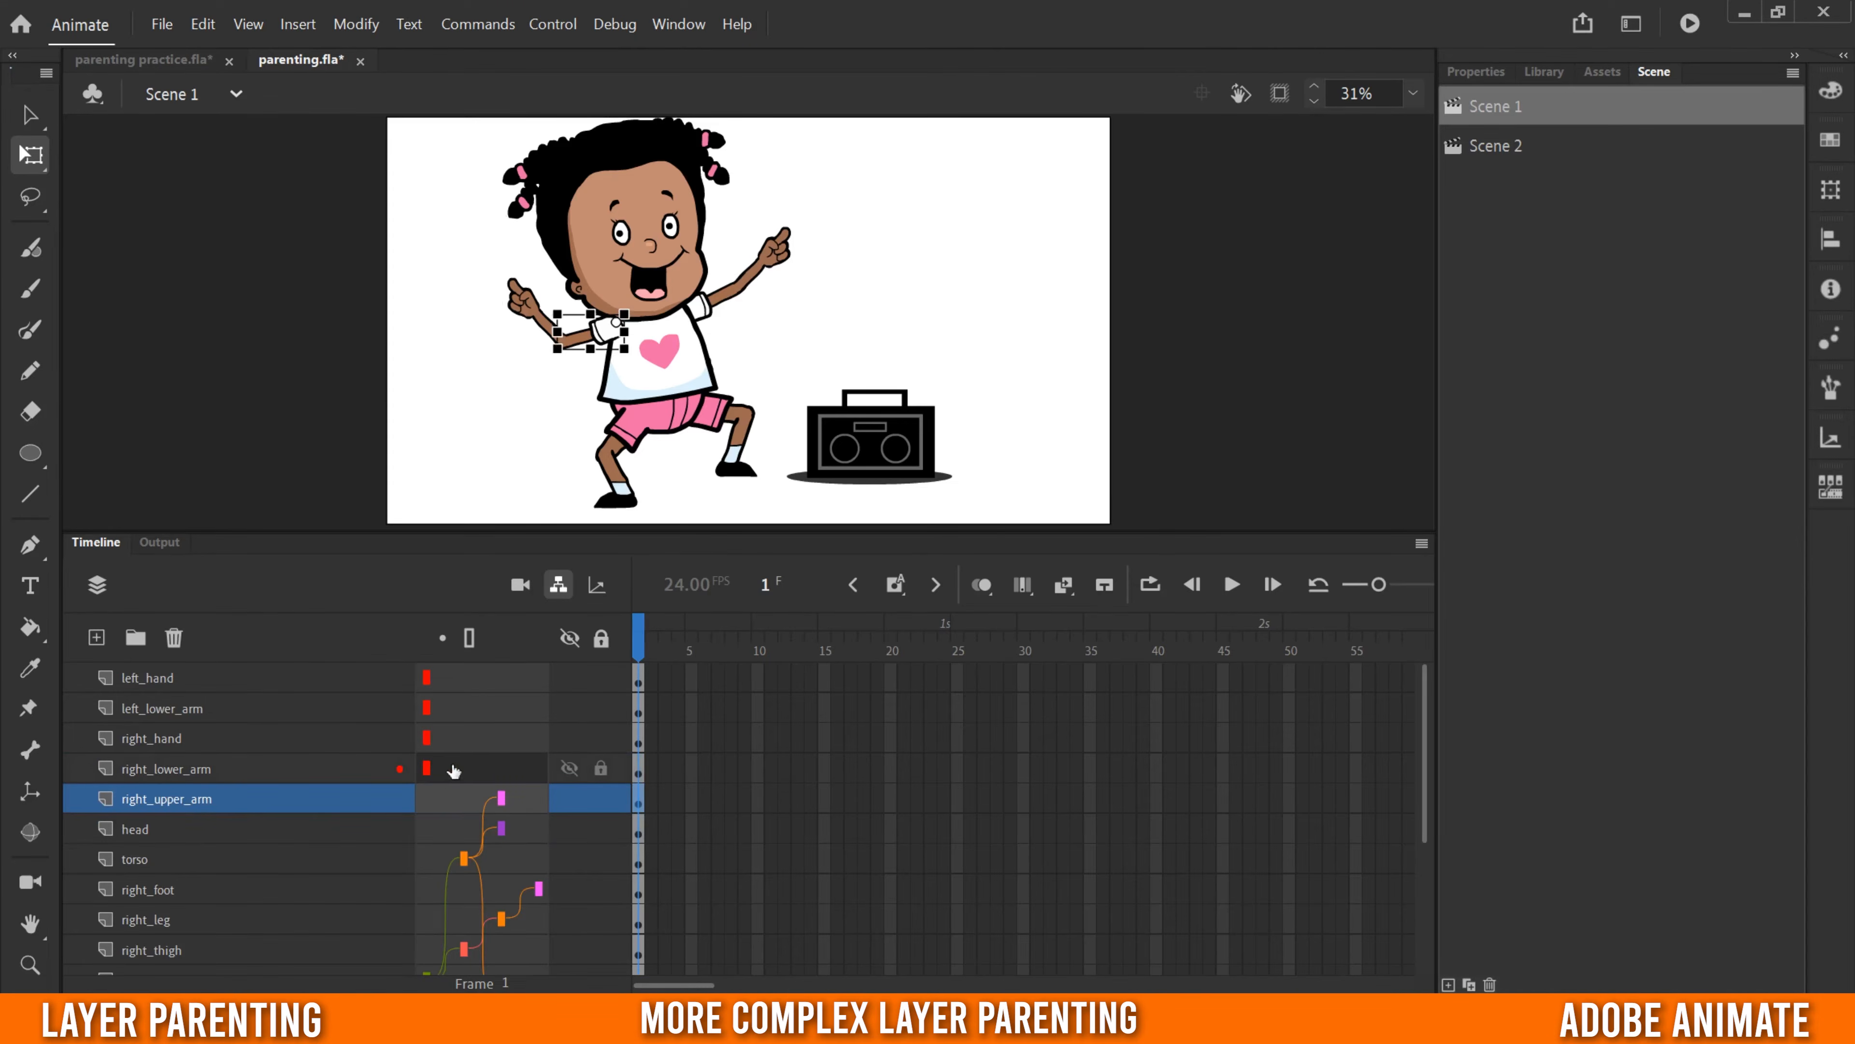
{"action": "mouse_move", "coordinate": [494, 773]}
{"action": "left_mouse_down"}
{"action": "mouse_move", "coordinate": [541, 797]}
{"action": "mouse_move", "coordinate": [538, 767]}
{"action": "left_mouse_up"}
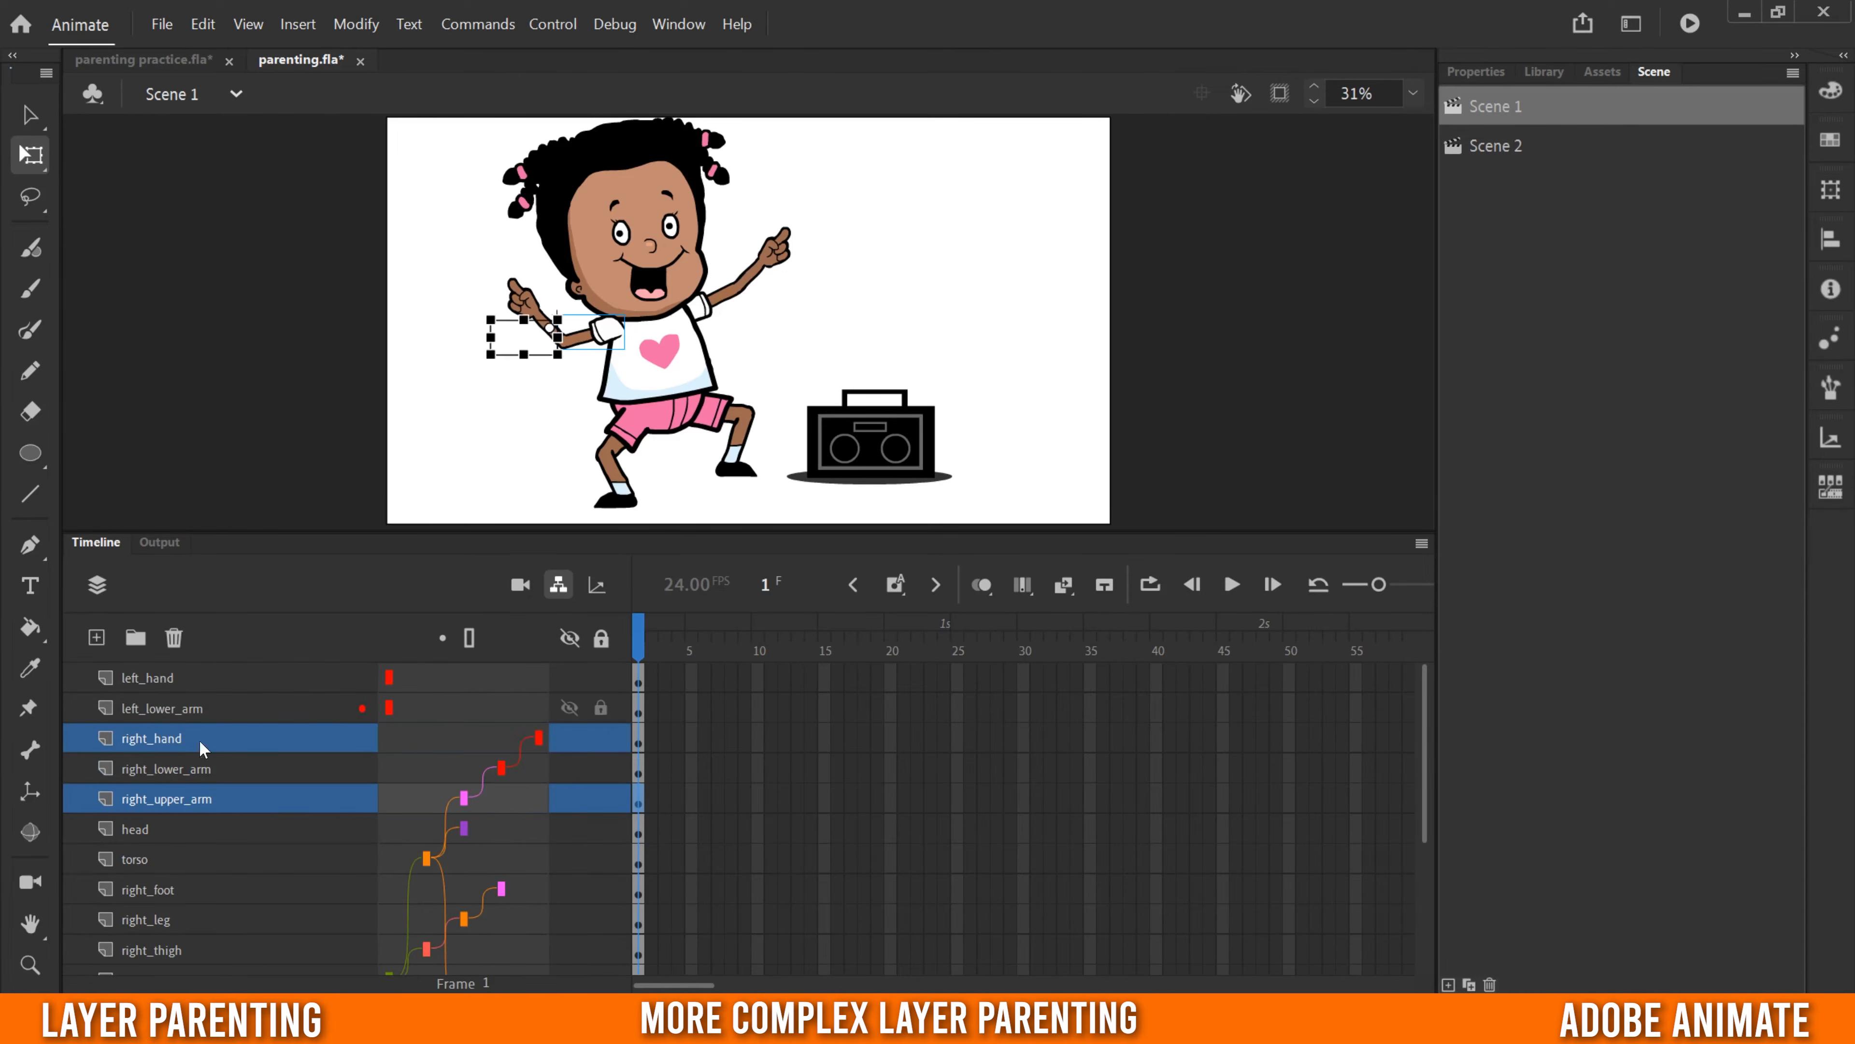
- Move left_hand and left_lower_arm directly above left_upper_arm, then parent left_lower_arm to left_upper_arm and left_hand to left_lower_arm
{"action": "left_click", "coordinate": [156, 677]}
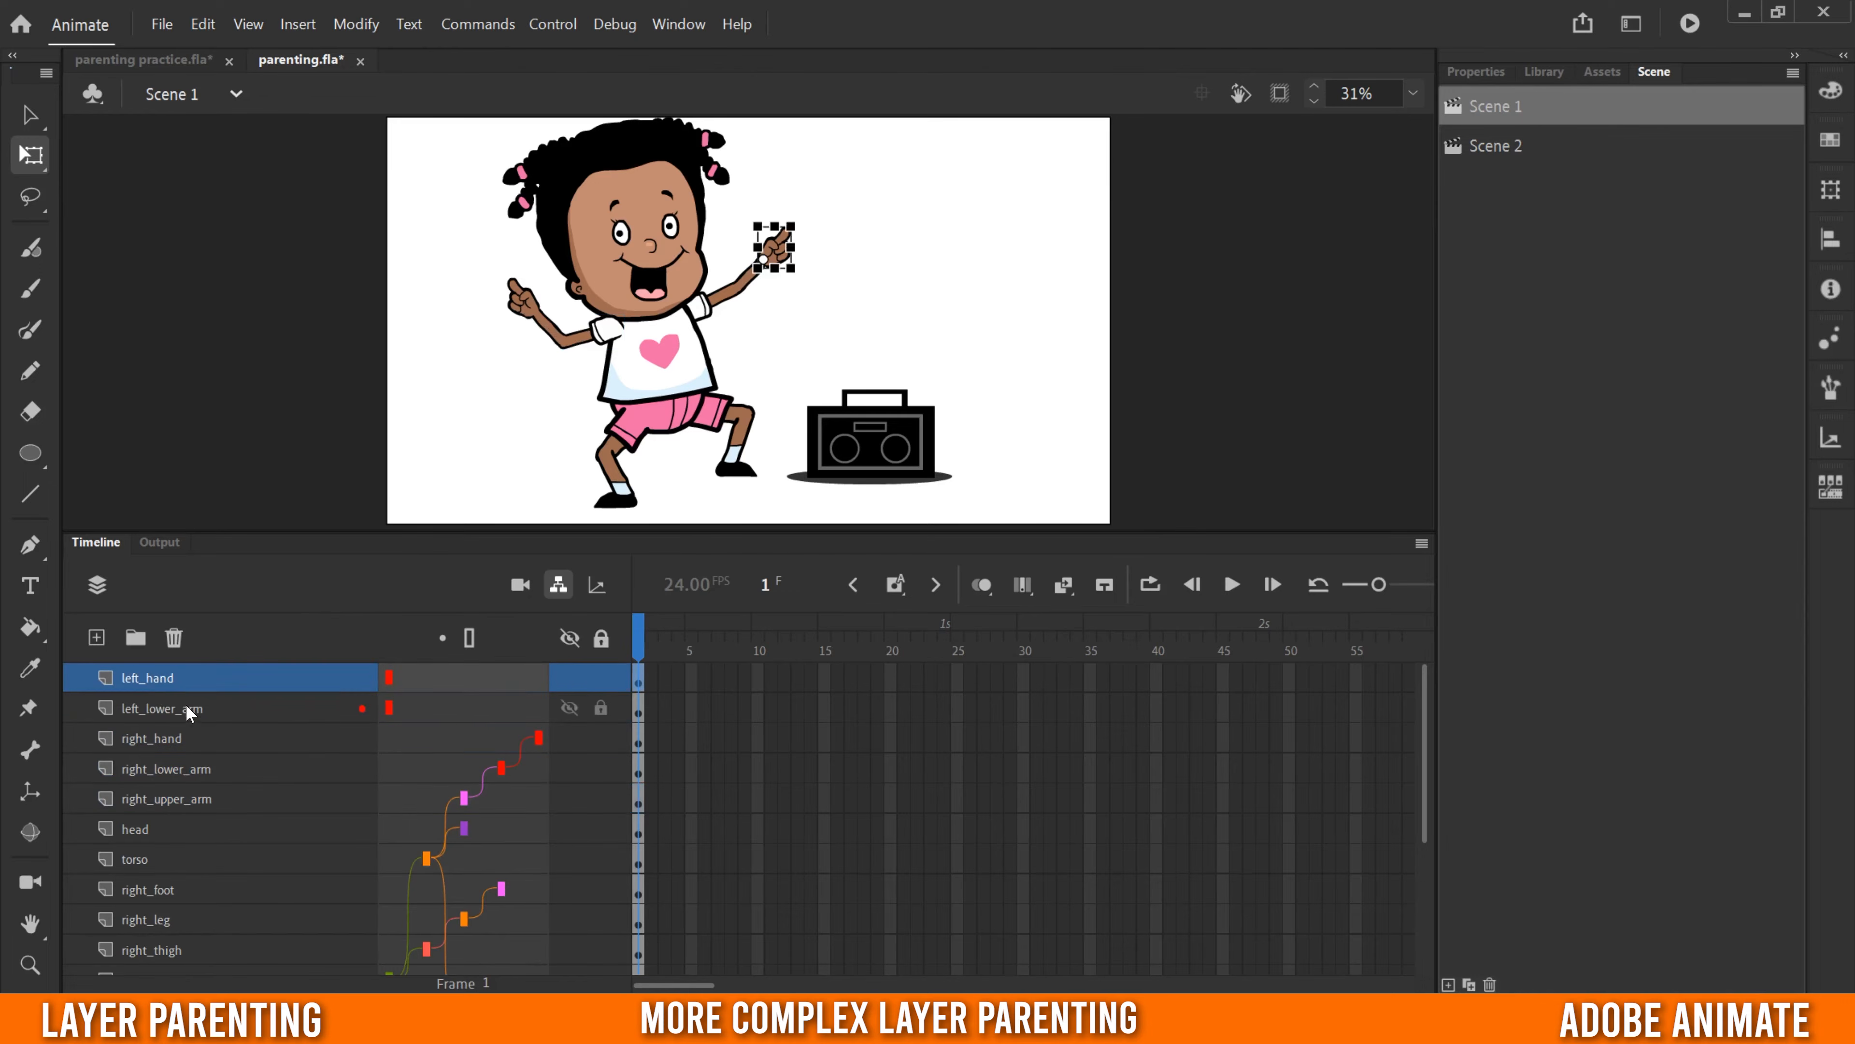
{"action": "left_click", "coordinate": [159, 707], "text": "shift"}
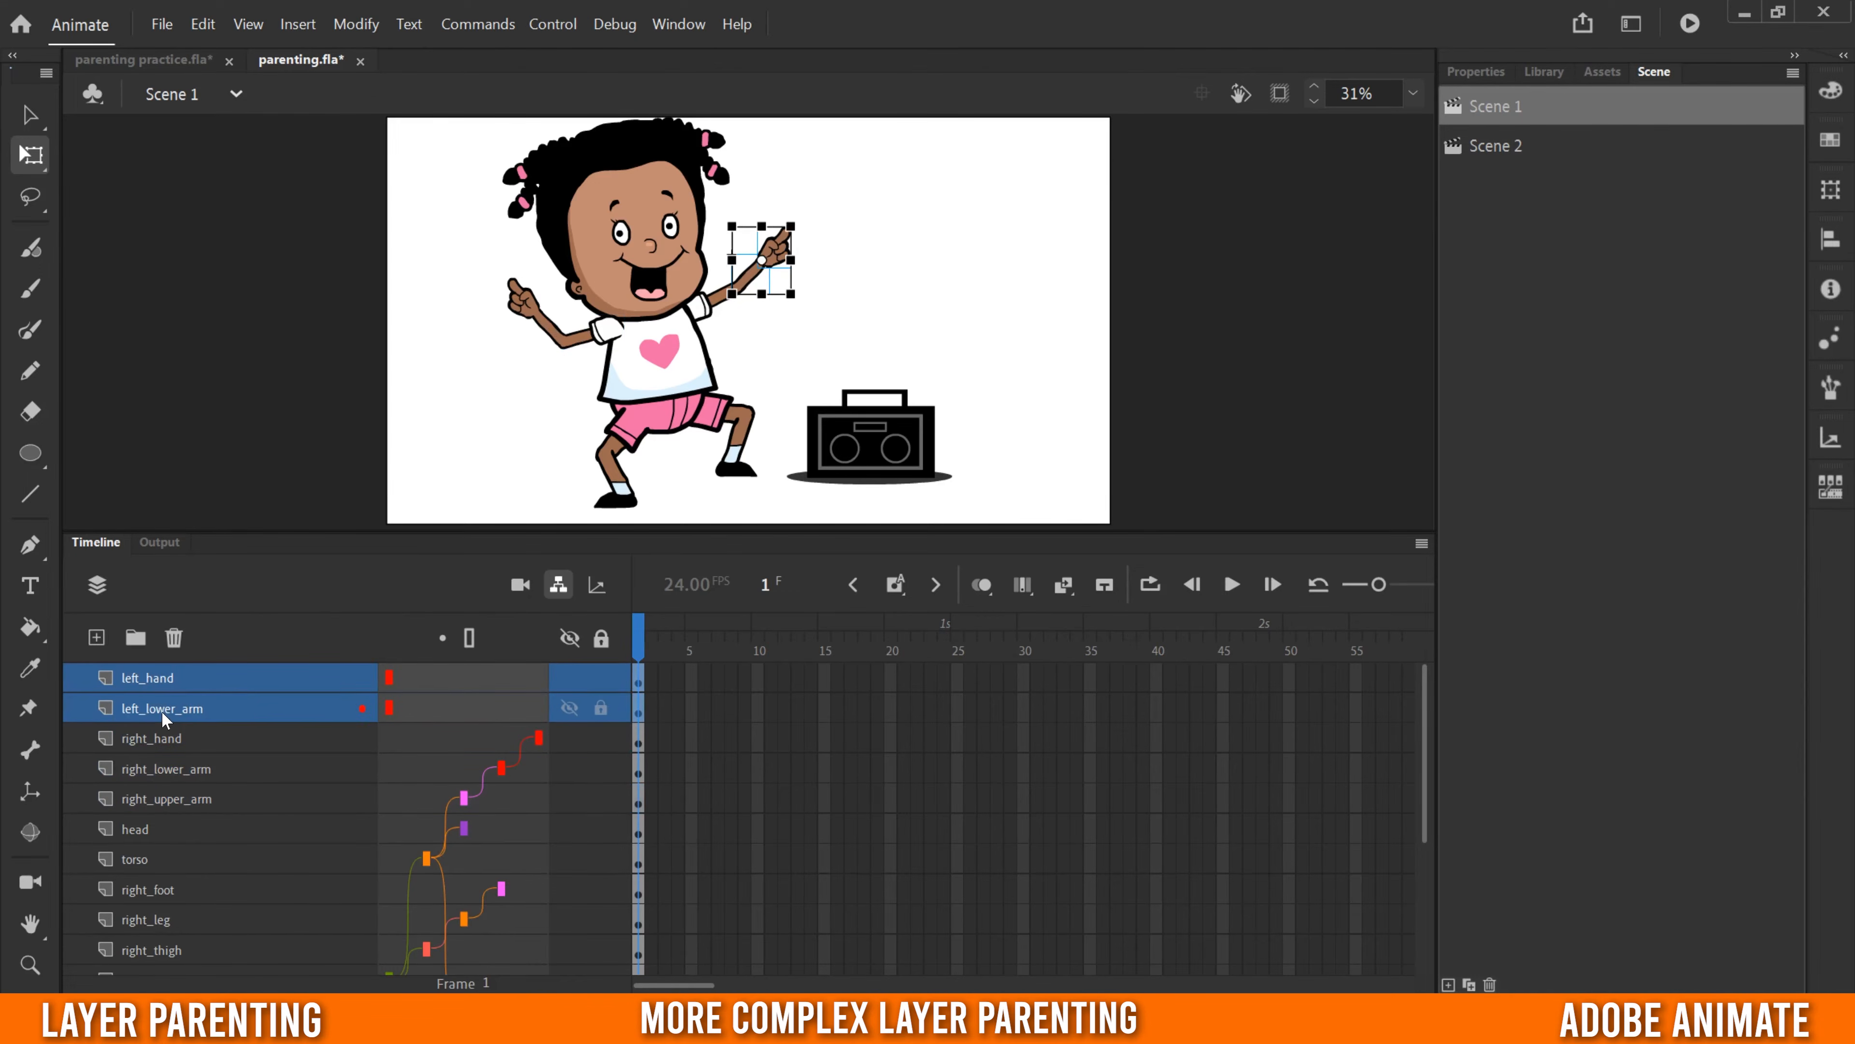
{"action": "left_click_drag", "start_coordinate": [161, 707], "coordinate": [171, 894]}
{"action": "left_click", "coordinate": [192, 869]}
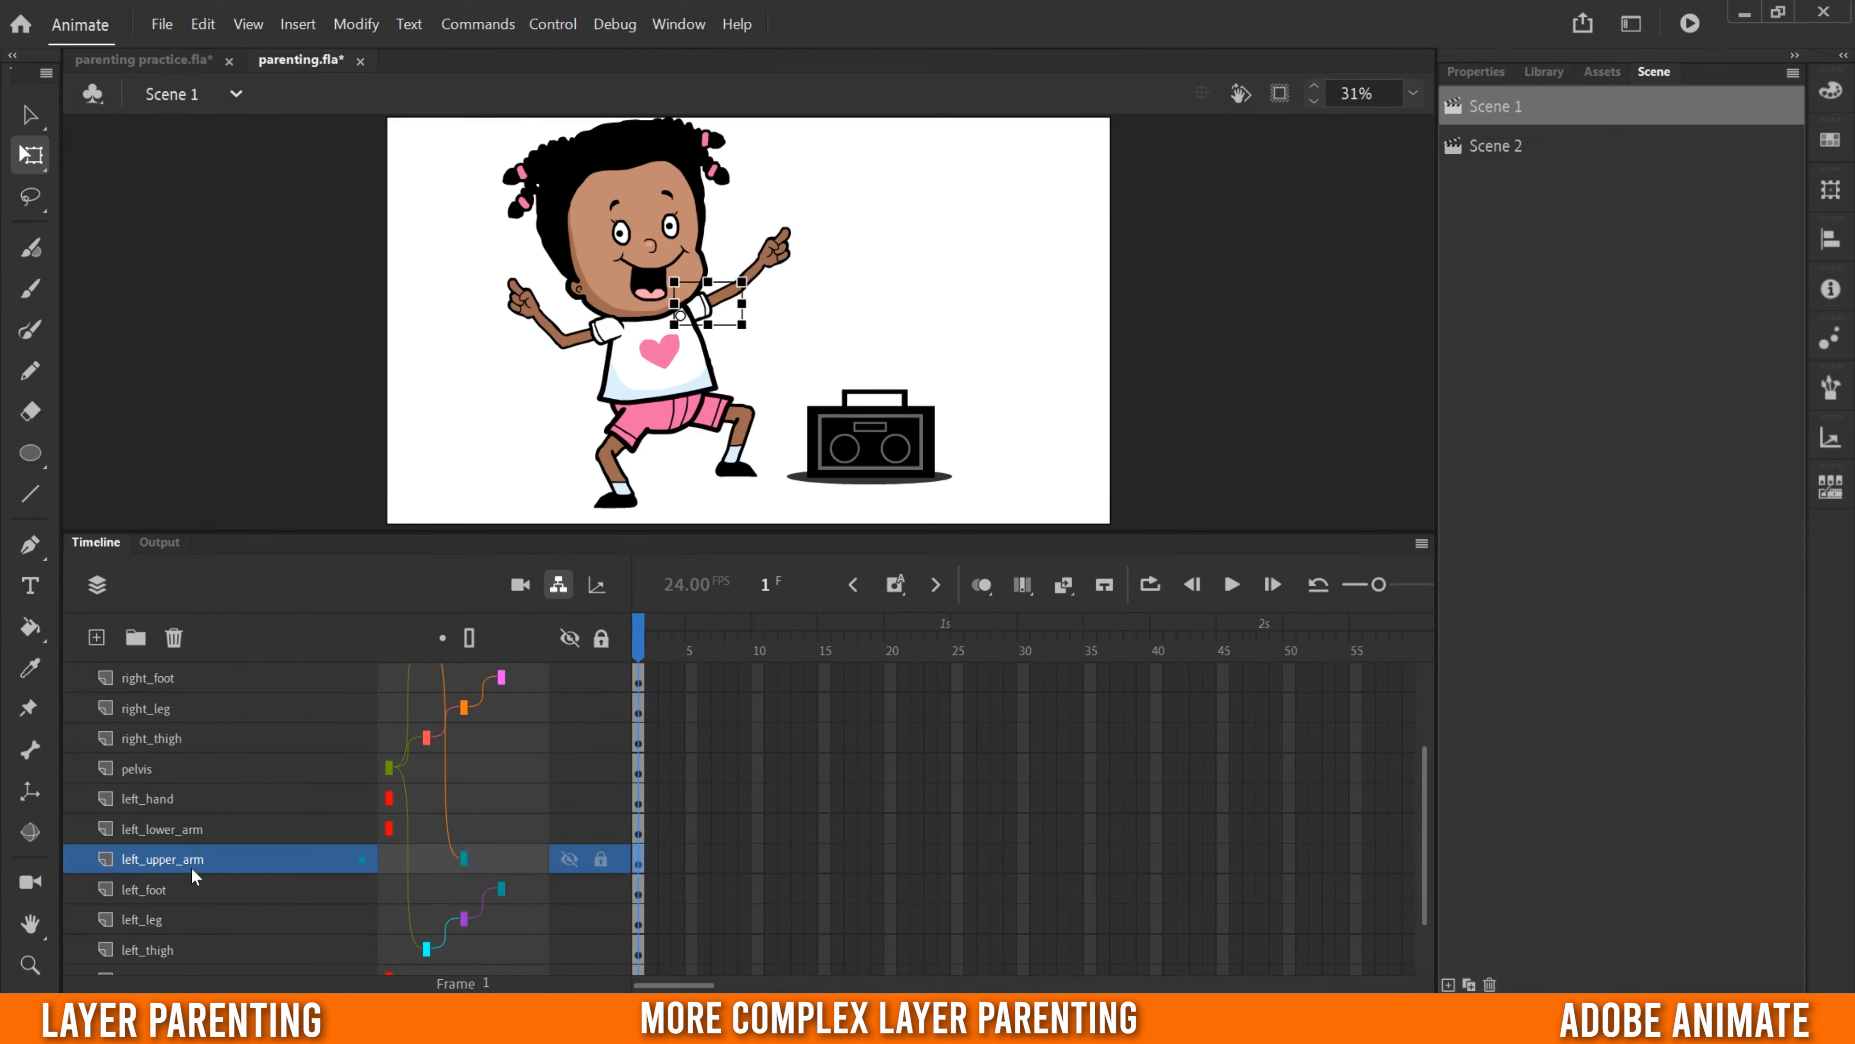
{"action": "left_click", "coordinate": [153, 830]}
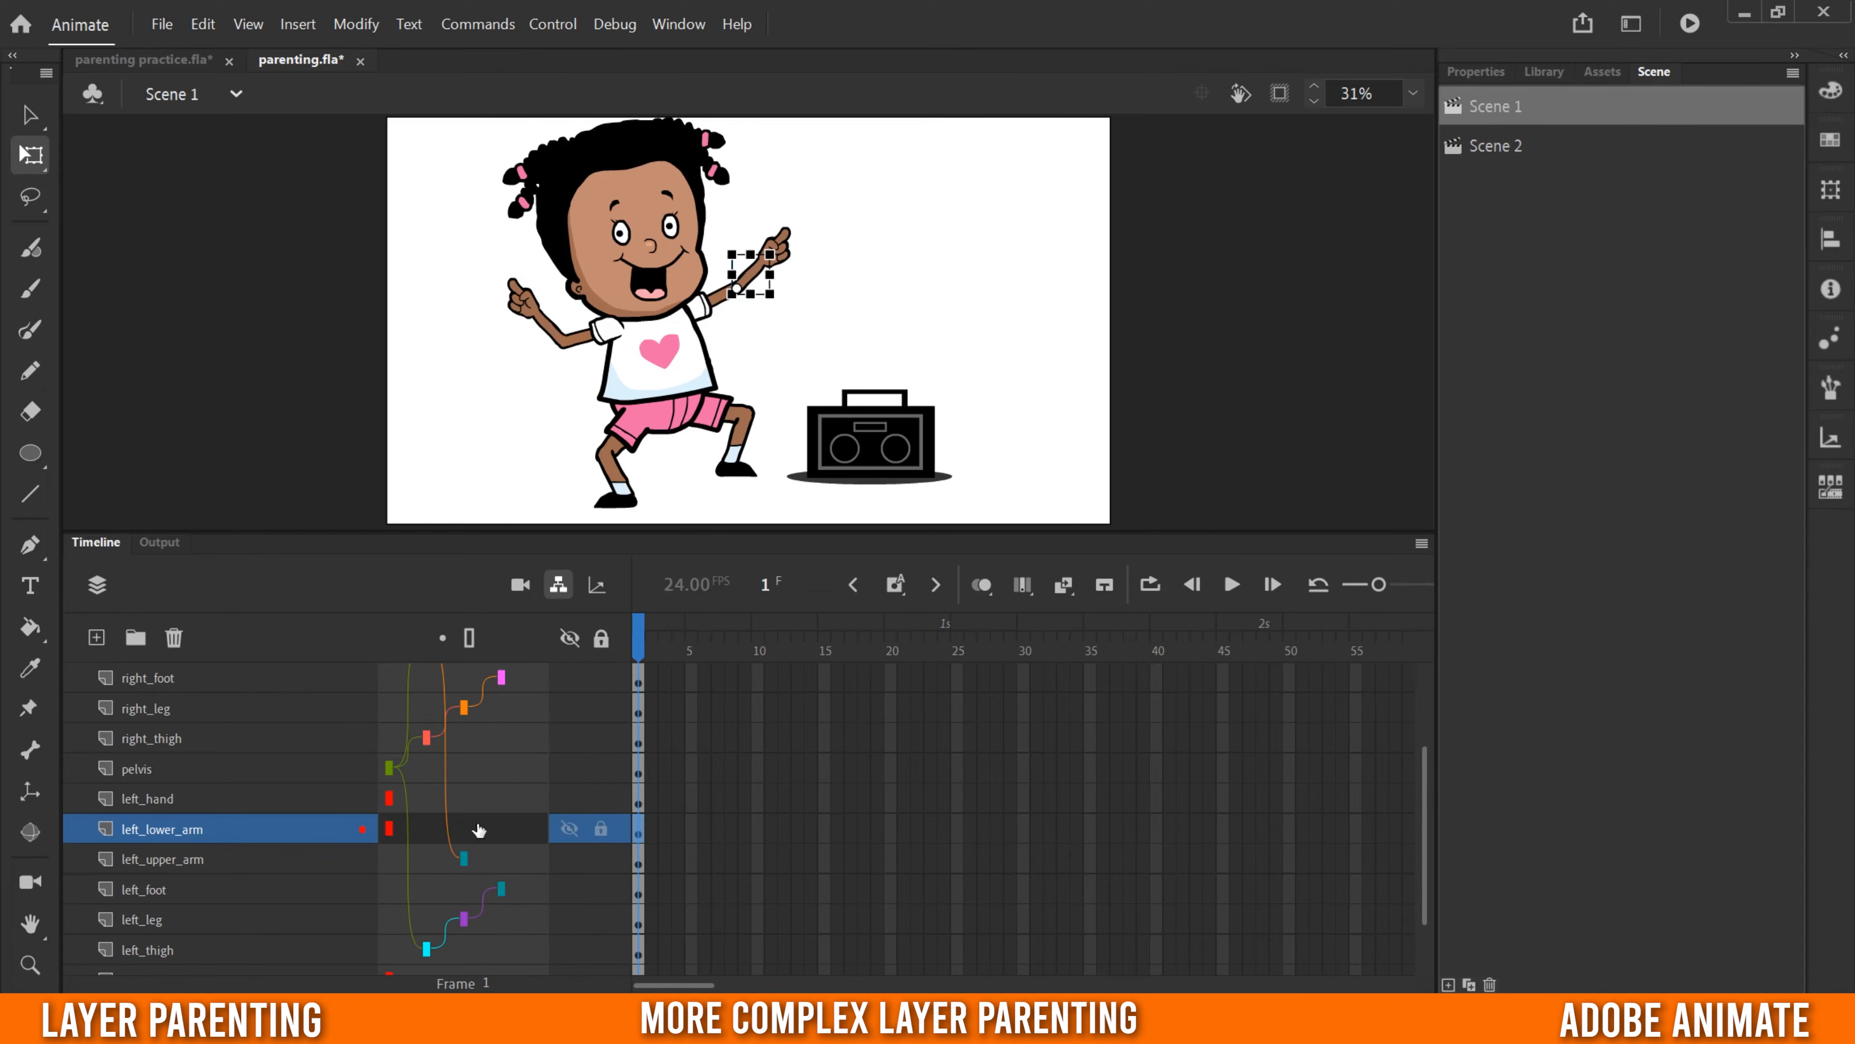
{"action": "left_click_drag", "start_coordinate": [483, 824], "coordinate": [465, 859]}
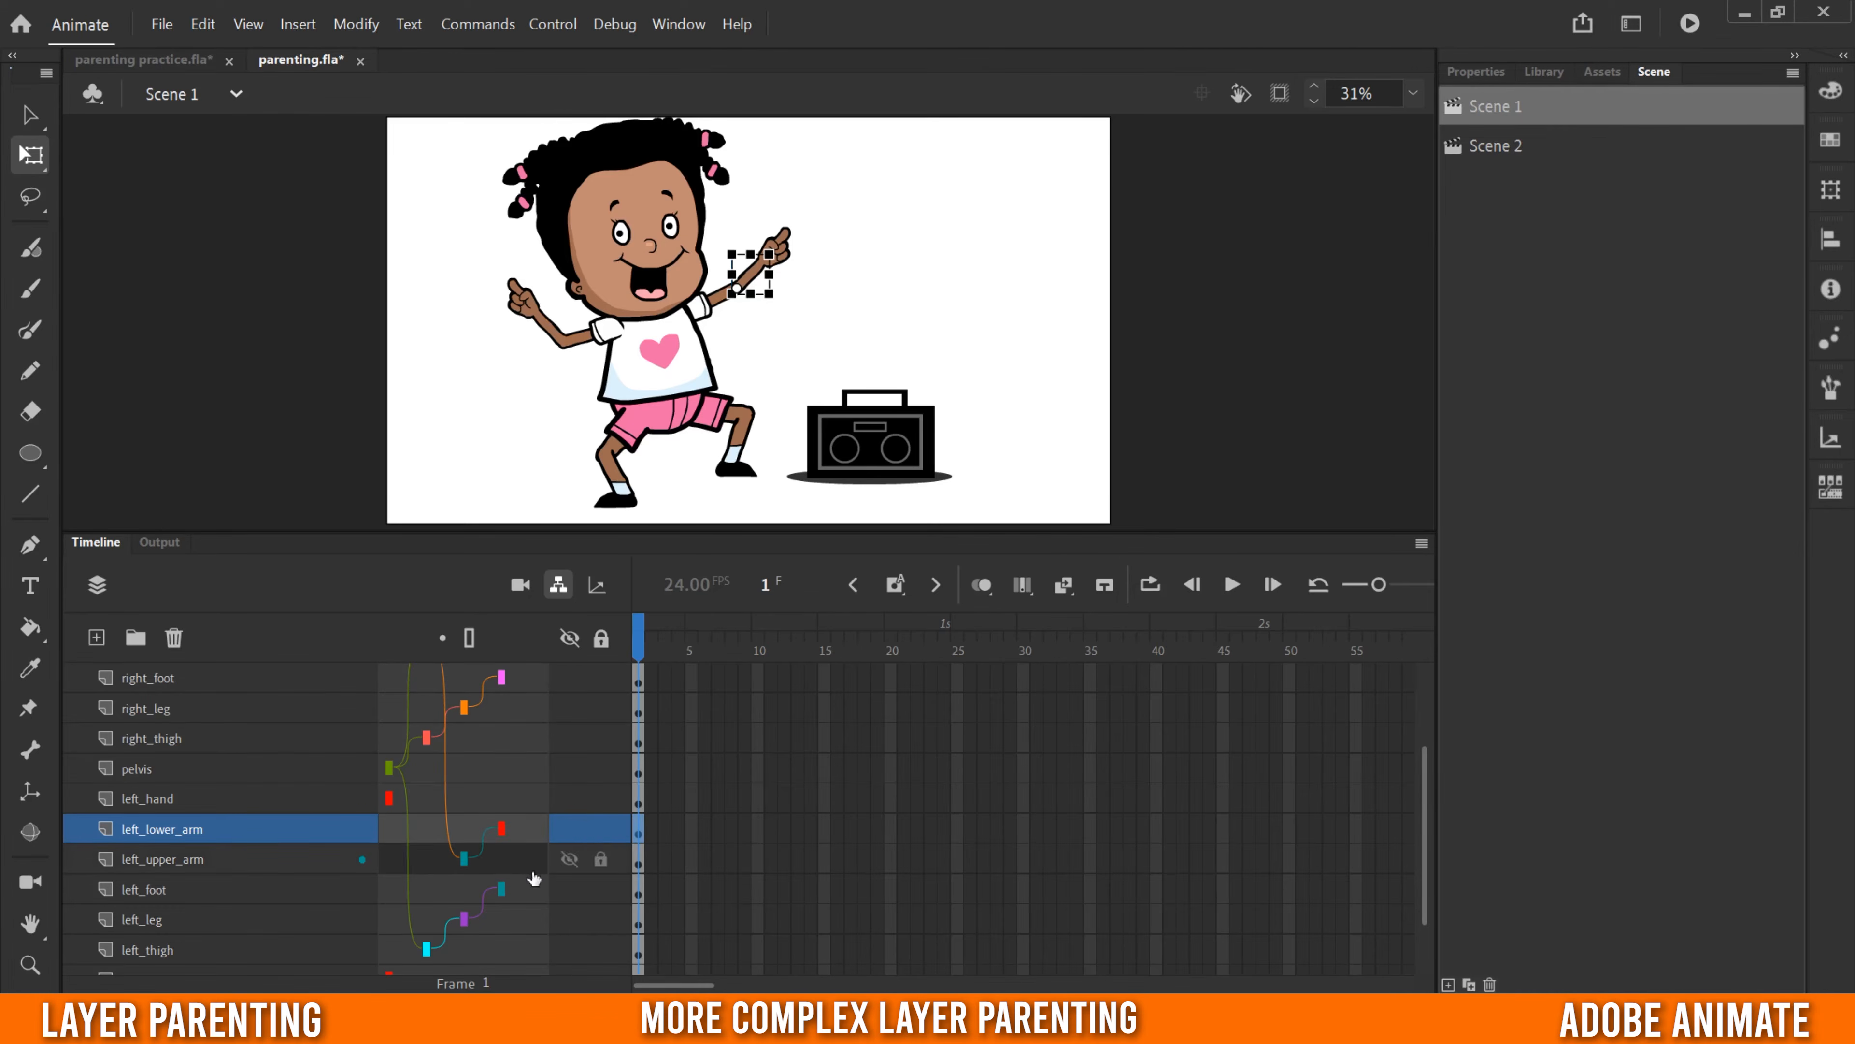
{"action": "left_click_drag", "start_coordinate": [518, 801], "coordinate": [537, 832]}
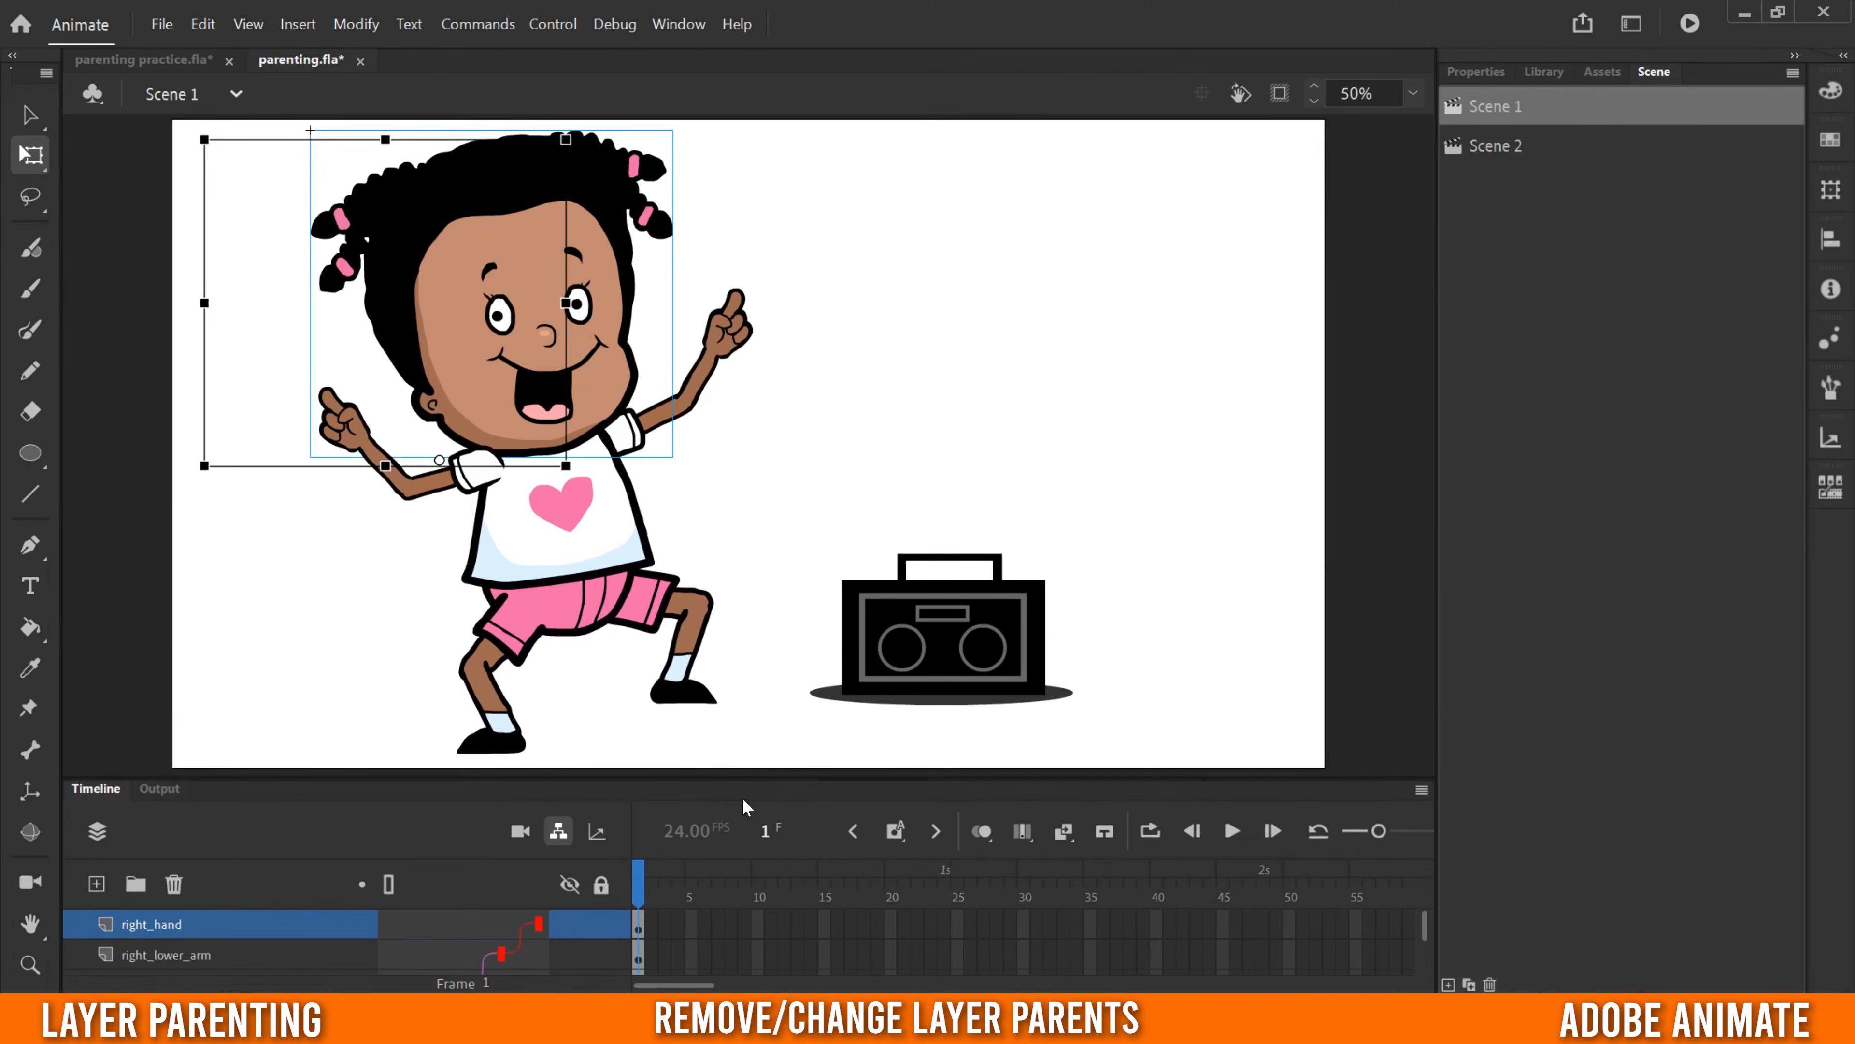
- Remove the right_hand layer's parent, then parent right_hand back to right_lower_arm
{"action": "left_click_drag", "start_coordinate": [740, 783], "coordinate": [731, 428]}
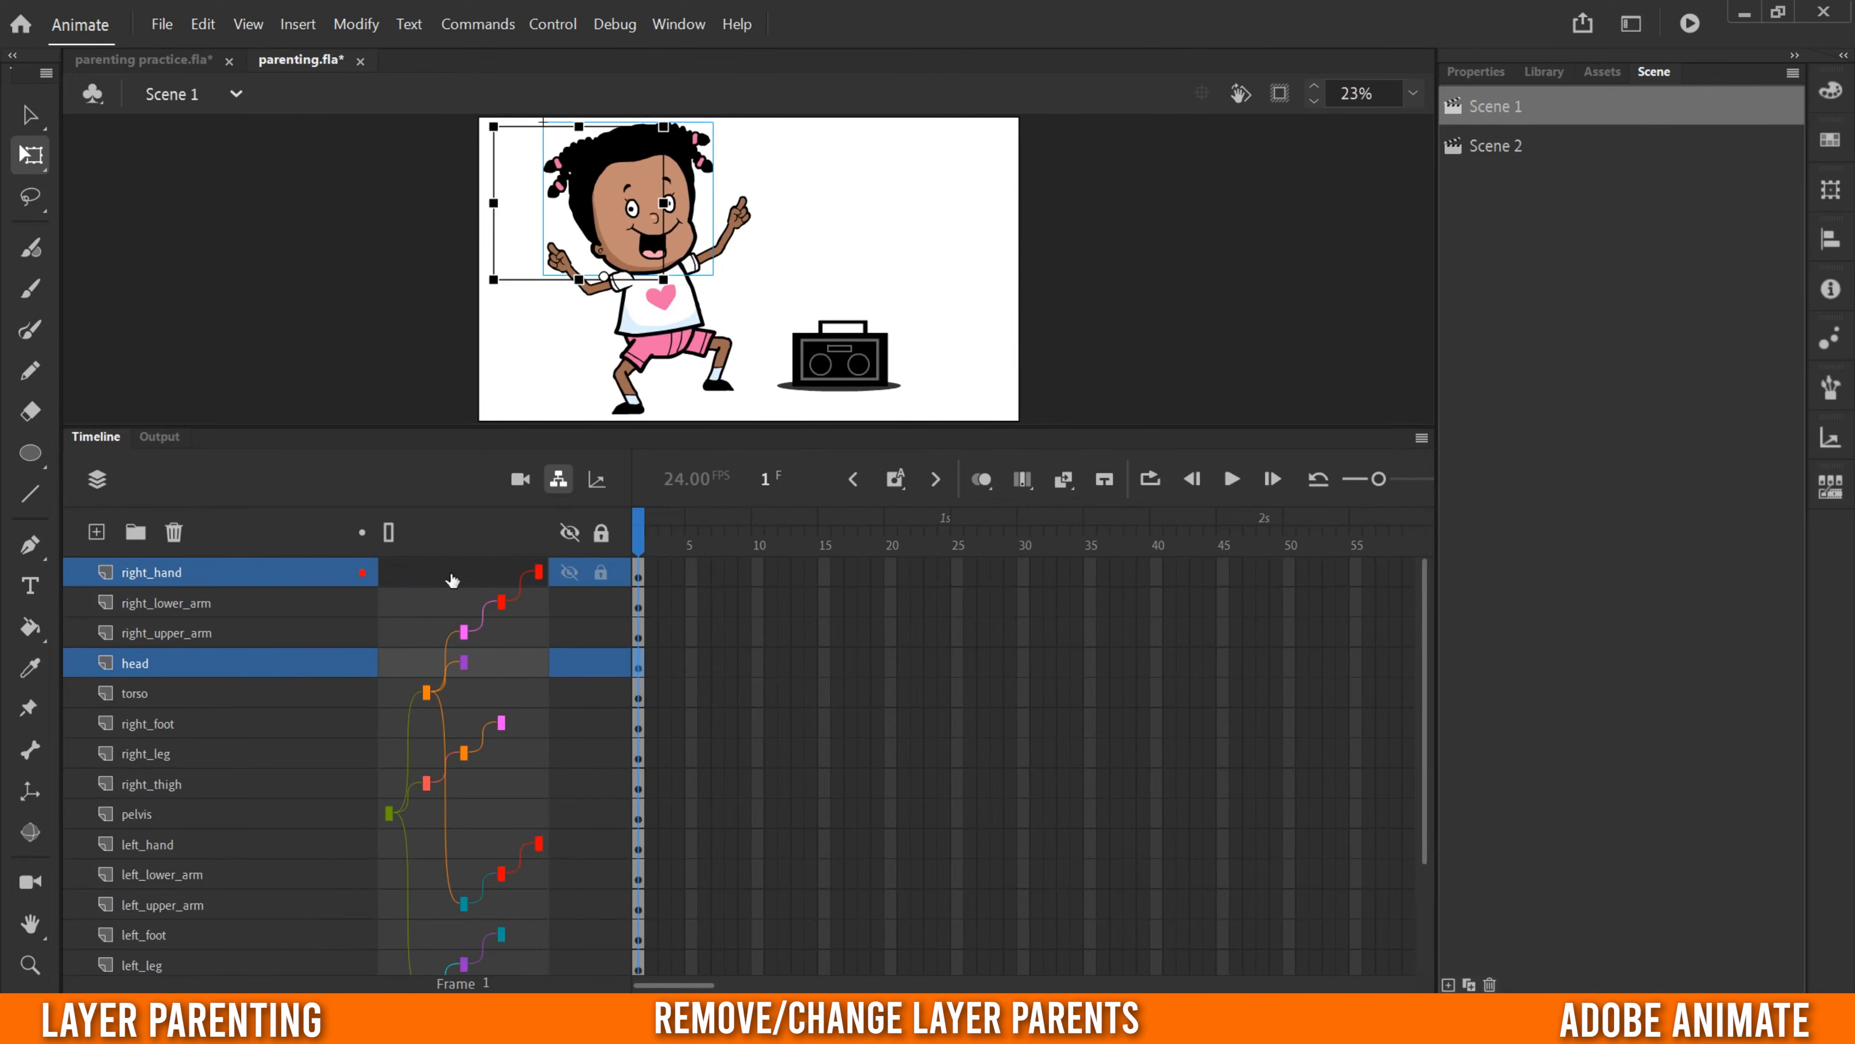
{"action": "left_click", "coordinate": [501, 574]}
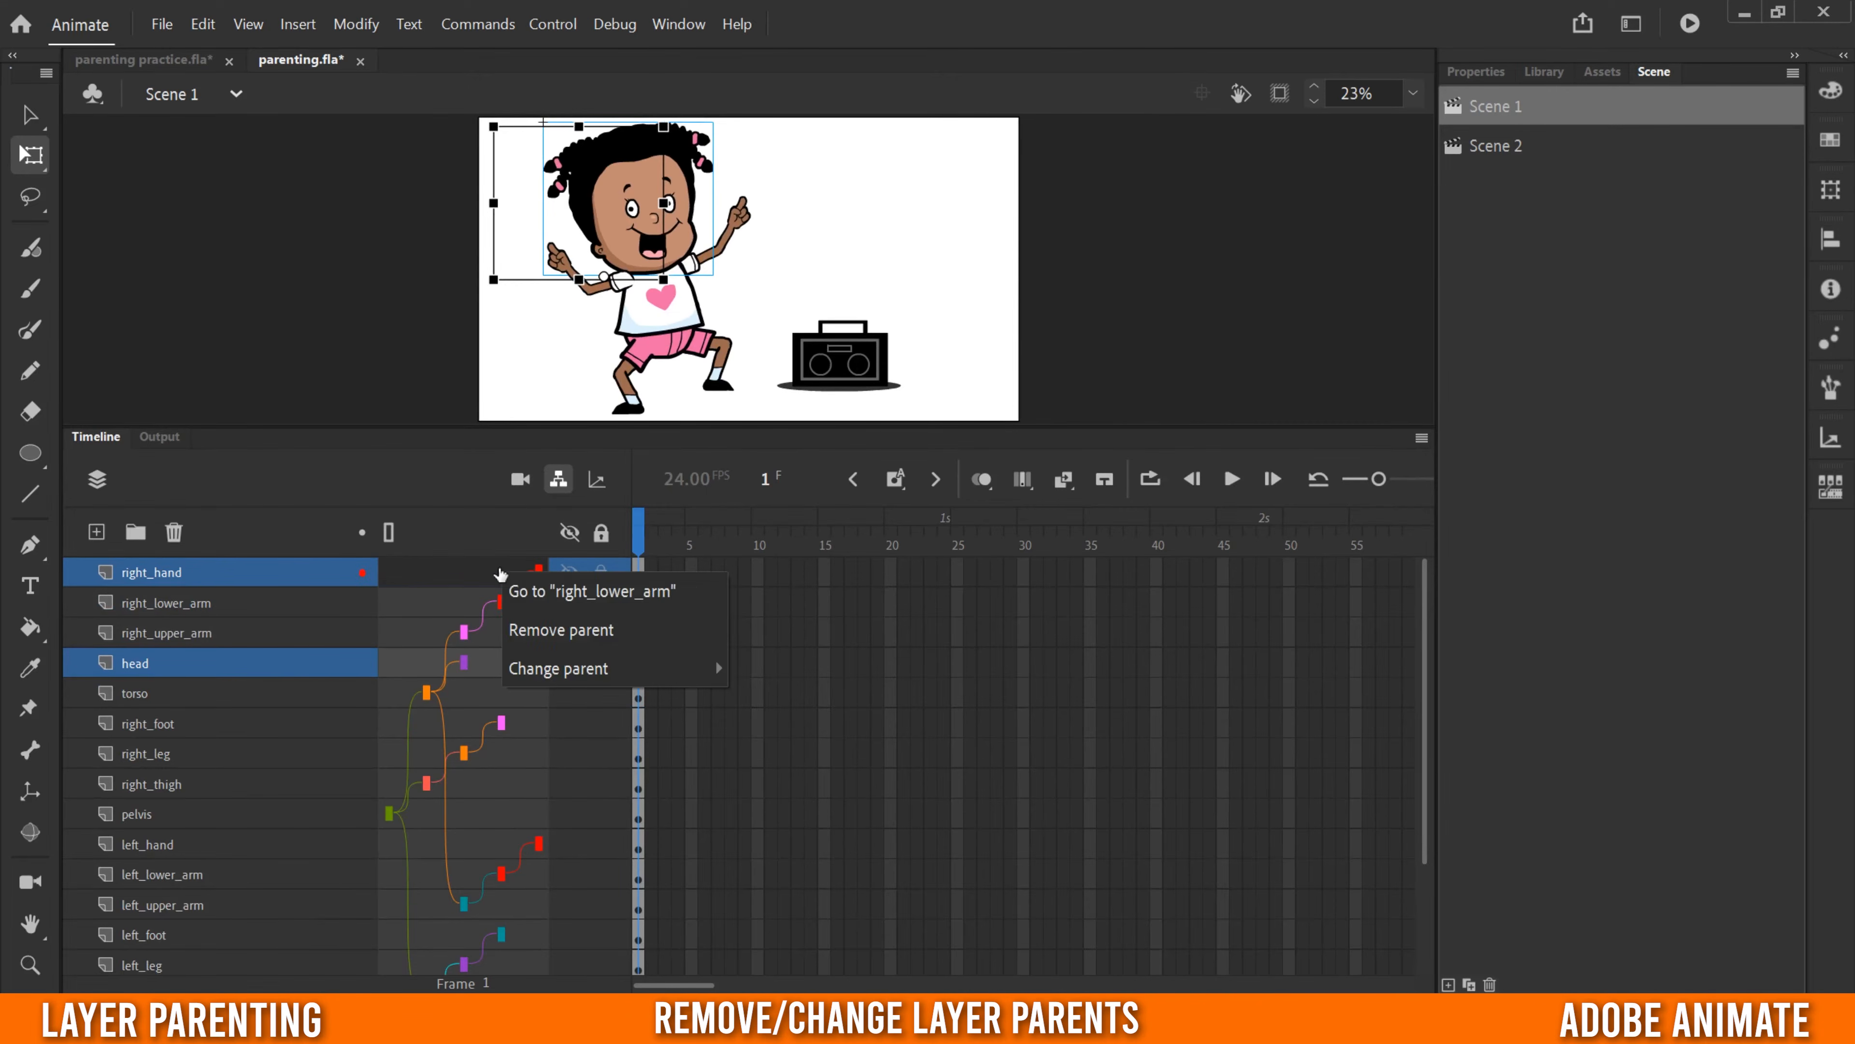
{"action": "mouse_move", "coordinate": [545, 662]}
{"action": "left_click", "coordinate": [511, 579]}
{"action": "left_click", "coordinate": [589, 636]}
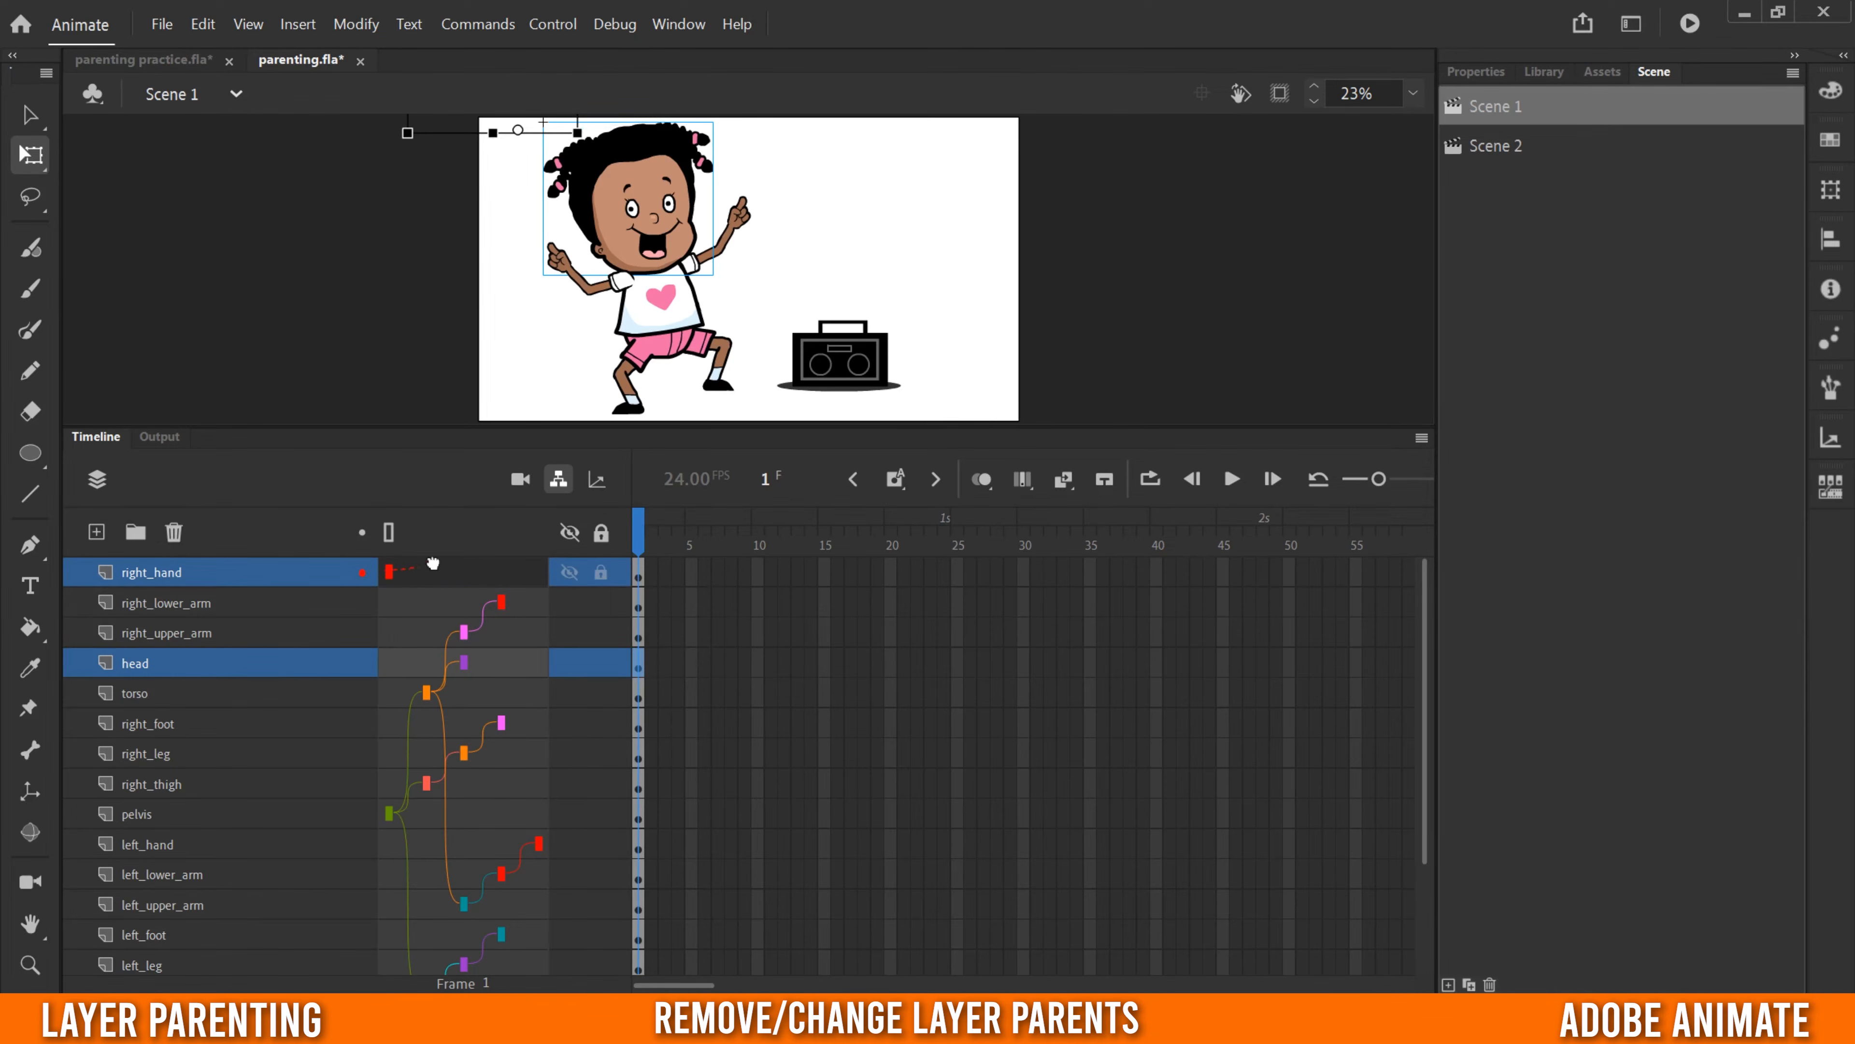
{"action": "left_click_drag", "start_coordinate": [519, 581], "coordinate": [535, 614]}
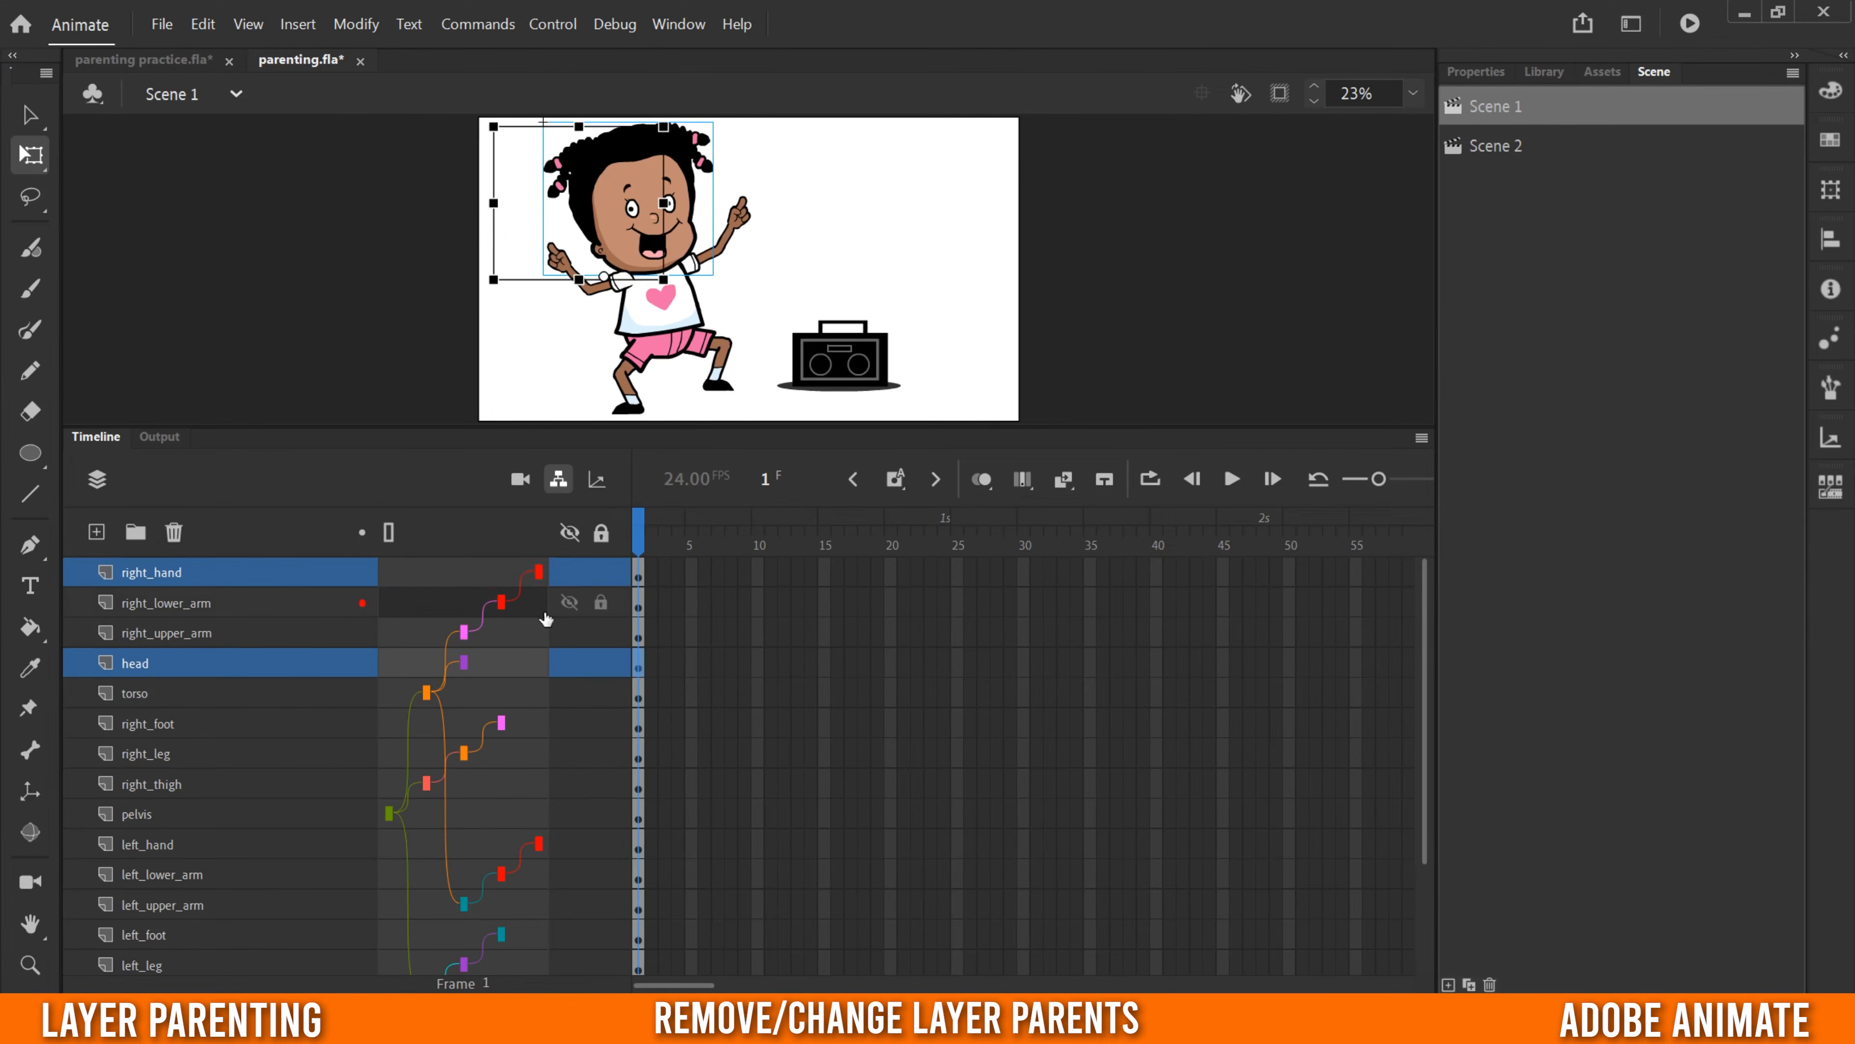
- Review the Change parent choices for right_hand, switch its parent to head, then return it to right_lower_arm
{"action": "left_click", "coordinate": [506, 576]}
{"action": "mouse_move", "coordinate": [574, 668]}
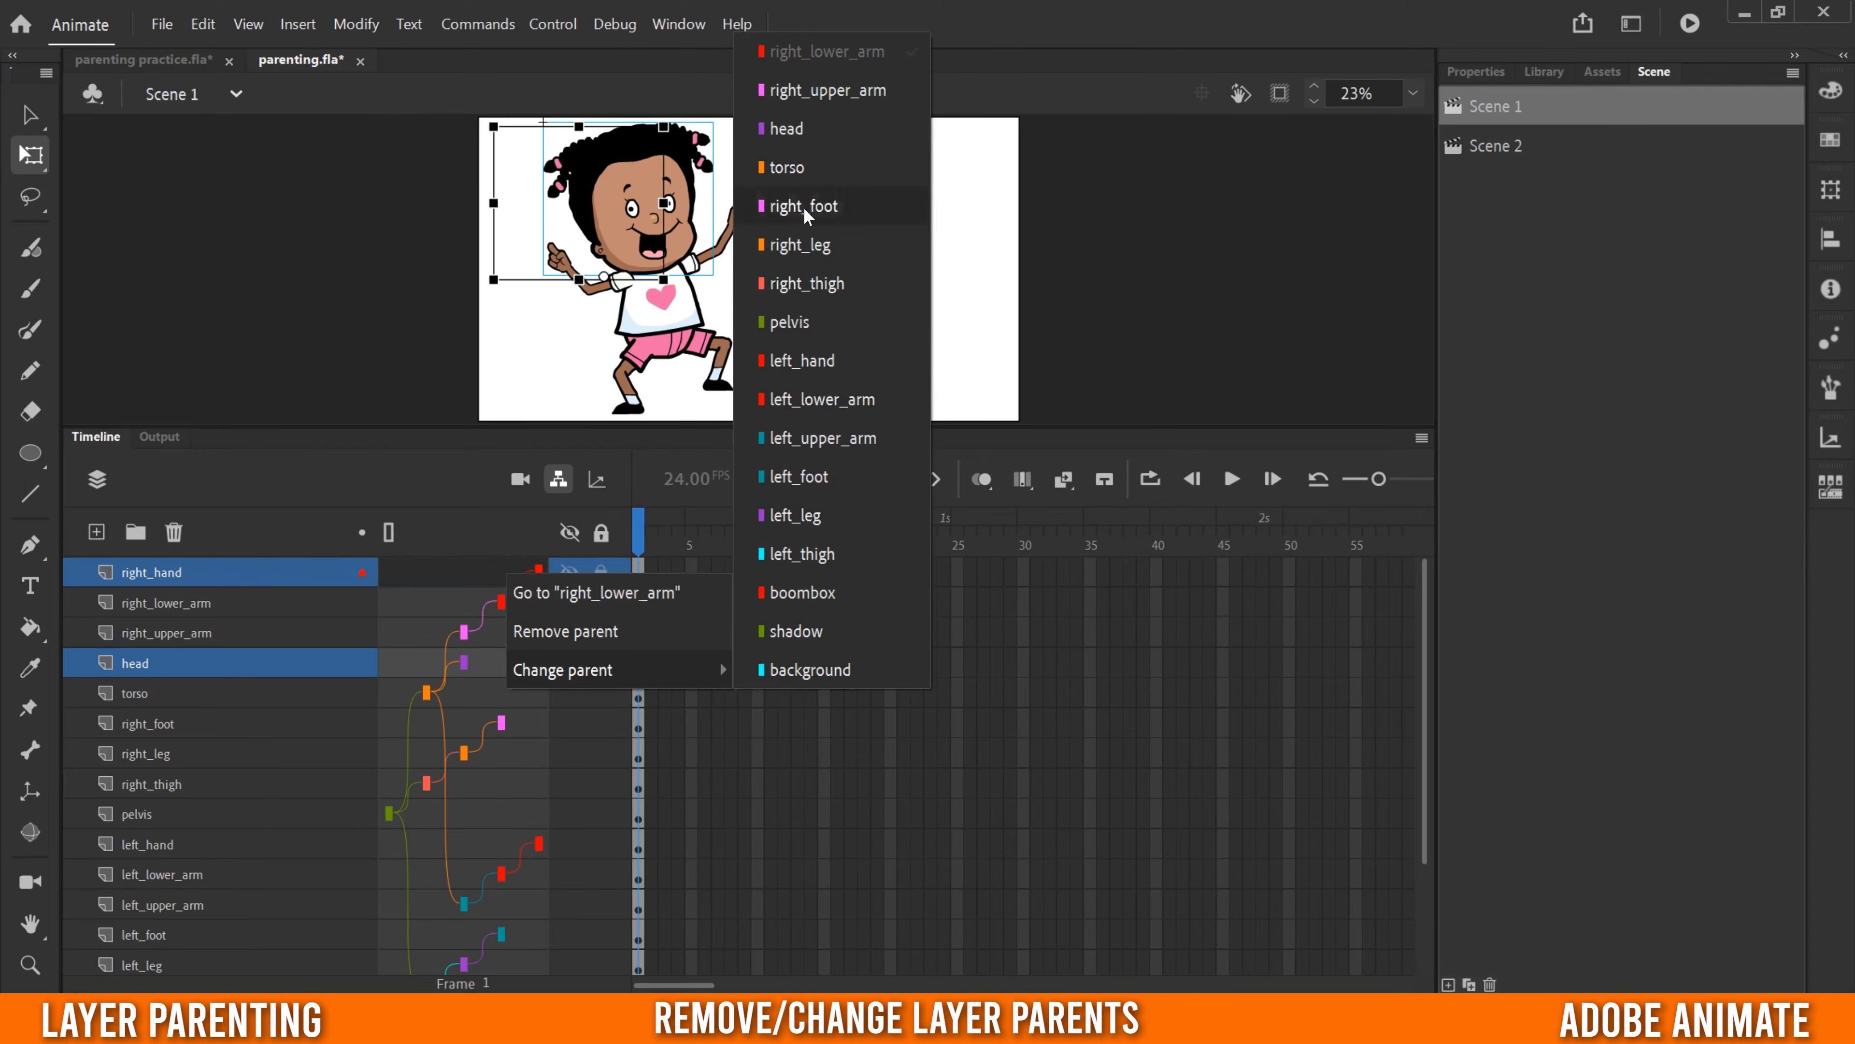
{"action": "left_click", "coordinate": [468, 576]}
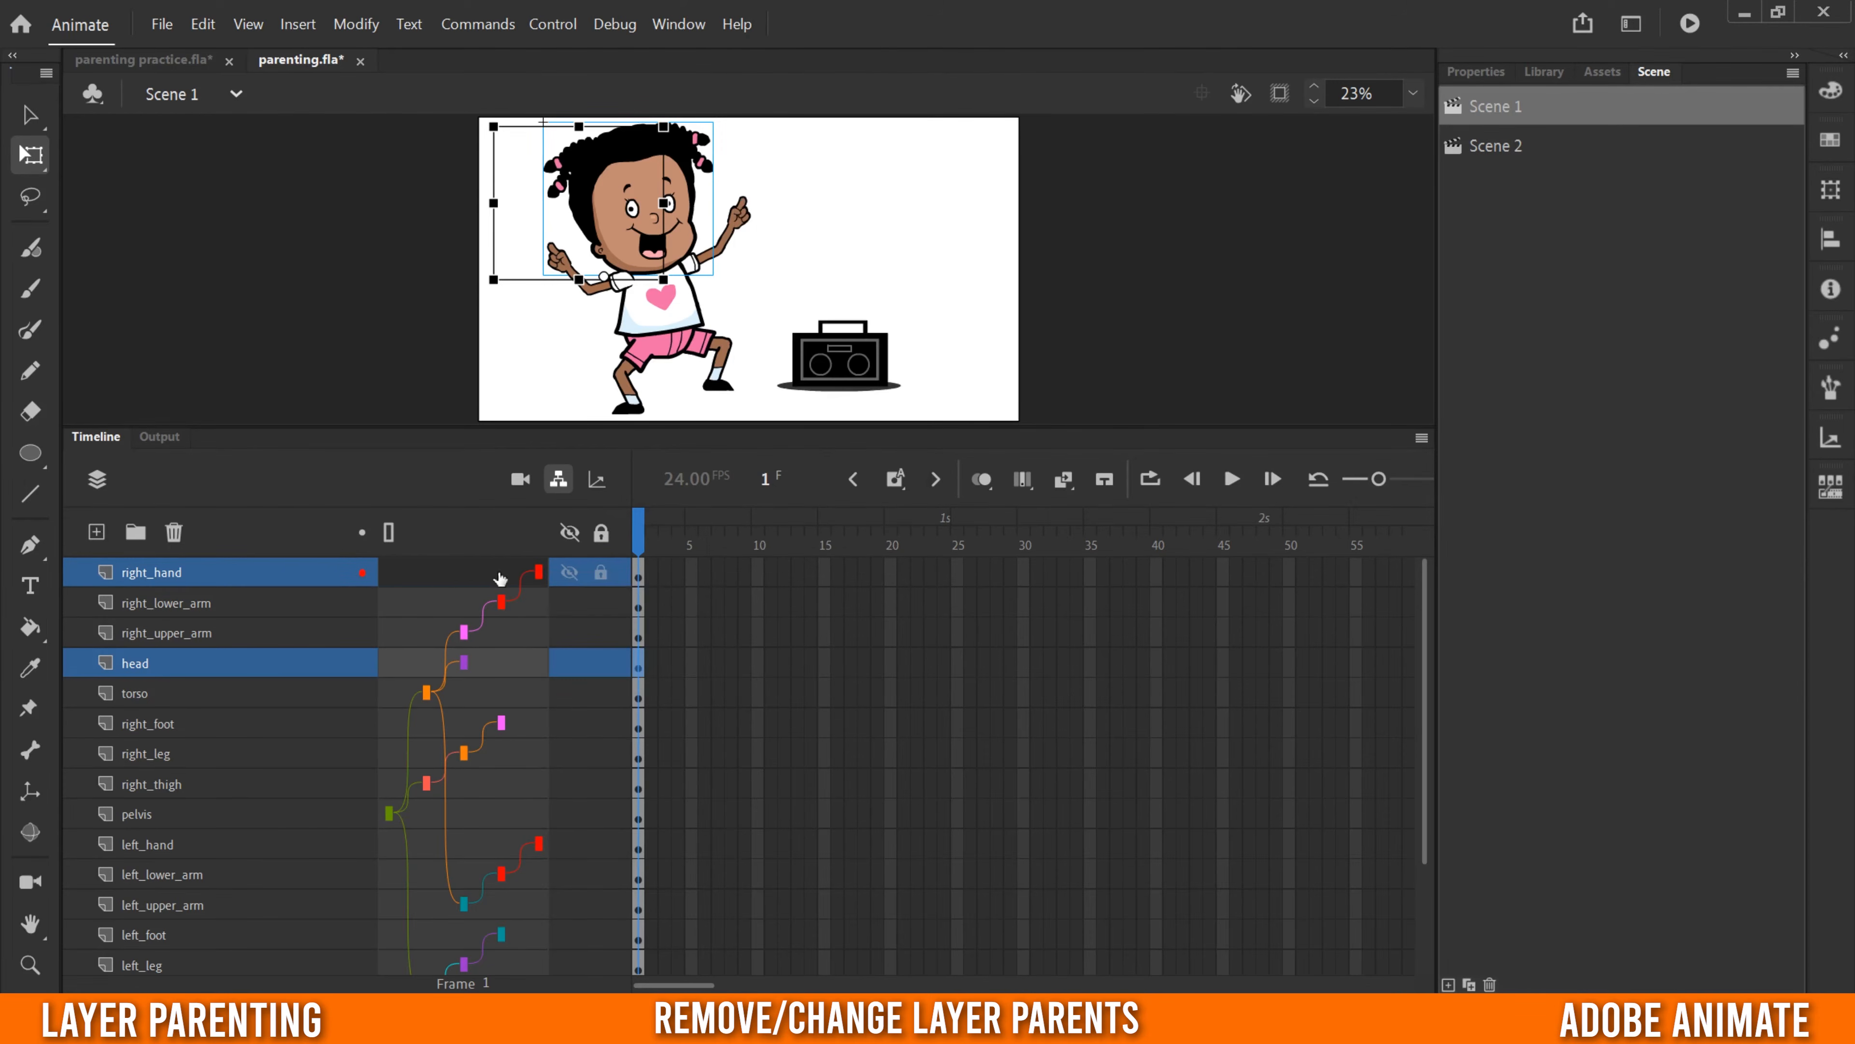
{"action": "left_click_drag", "start_coordinate": [500, 576], "coordinate": [482, 665]}
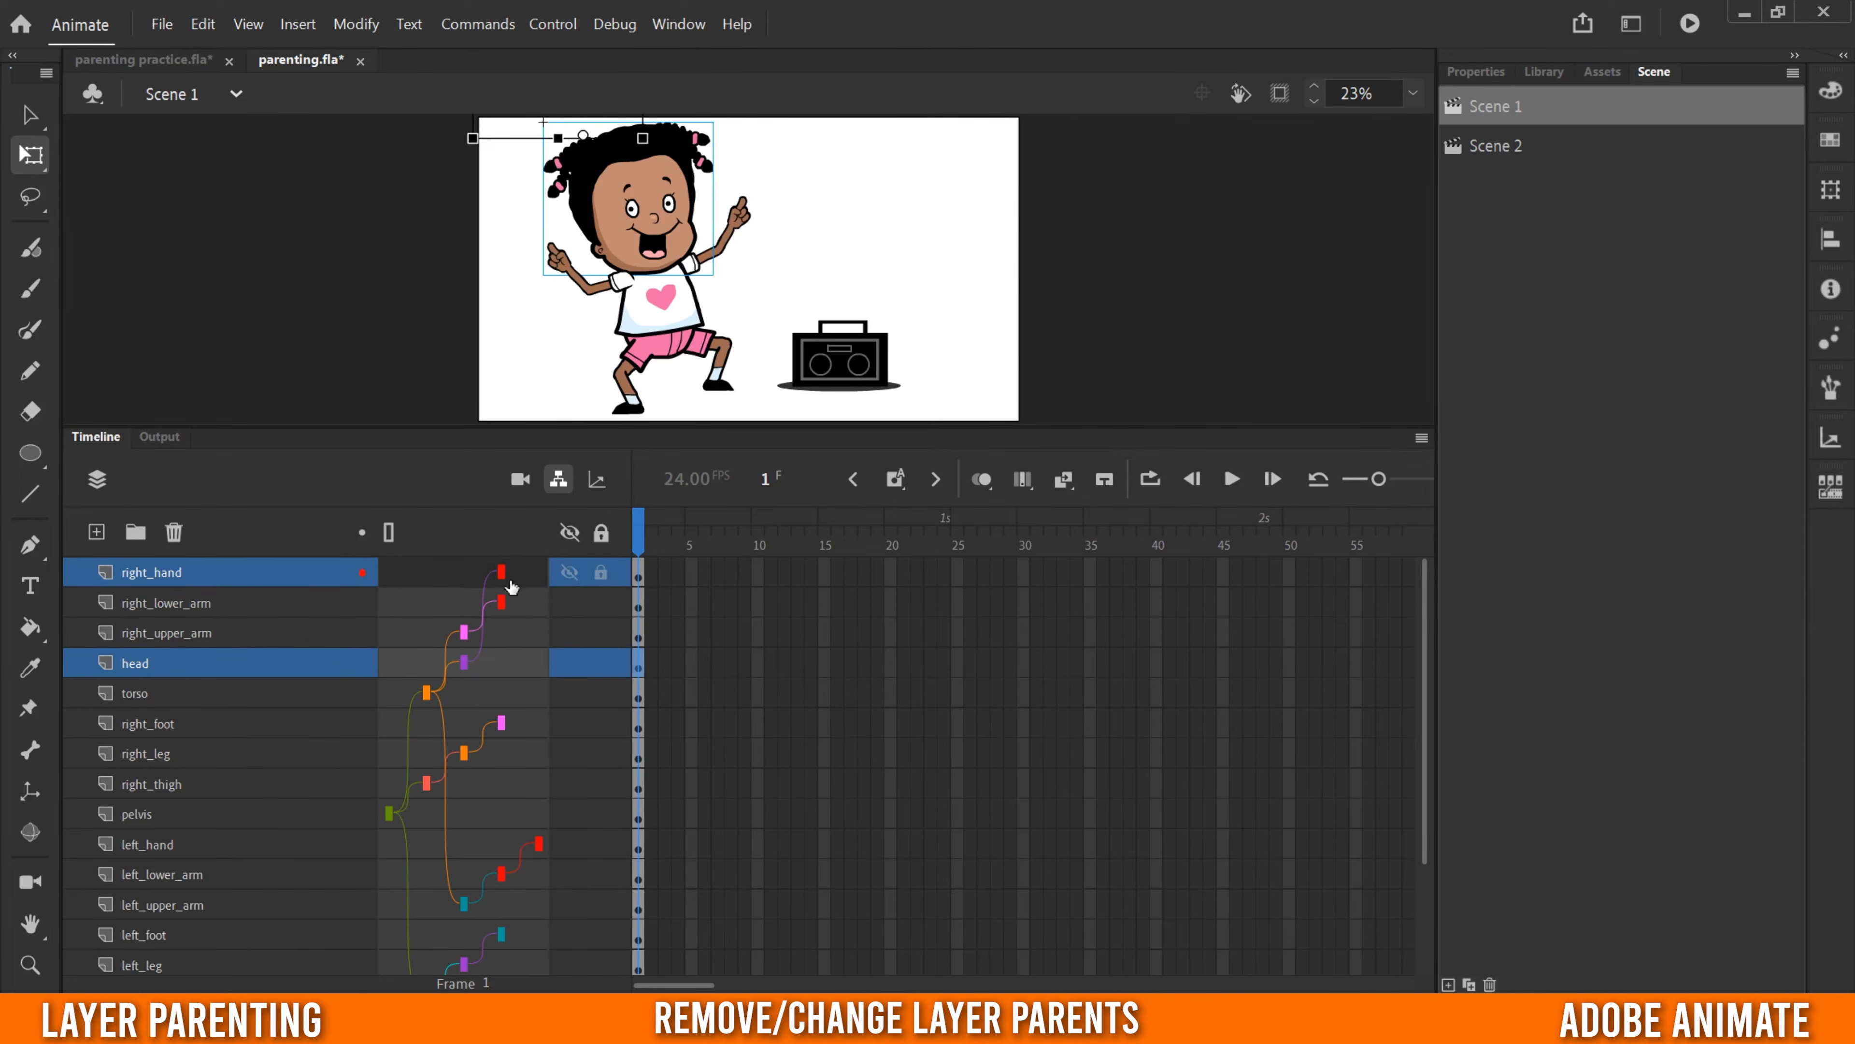
{"action": "left_click_drag", "start_coordinate": [567, 574], "coordinate": [522, 608]}
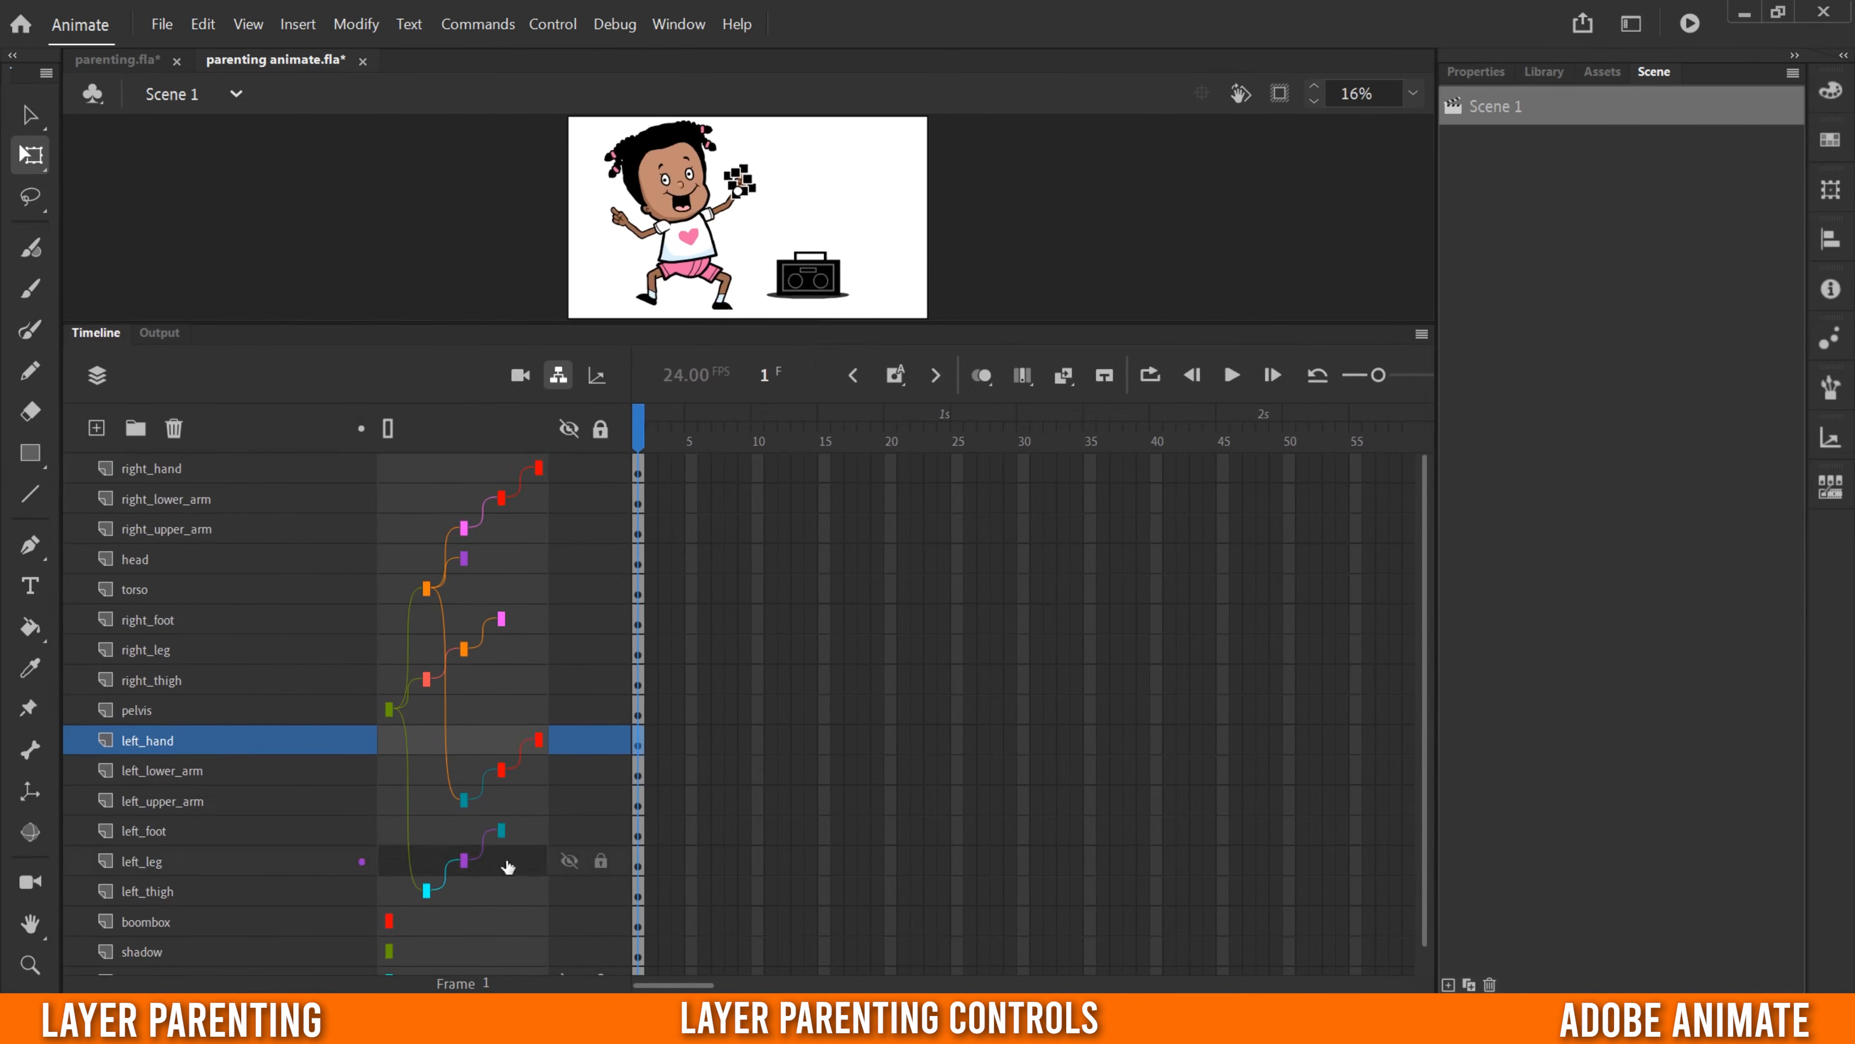
- Enlarge the stage area and test rotating the pelvis and then the torso with the Free Transform tool
{"action": "left_click_drag", "start_coordinate": [697, 324], "coordinate": [789, 735]}
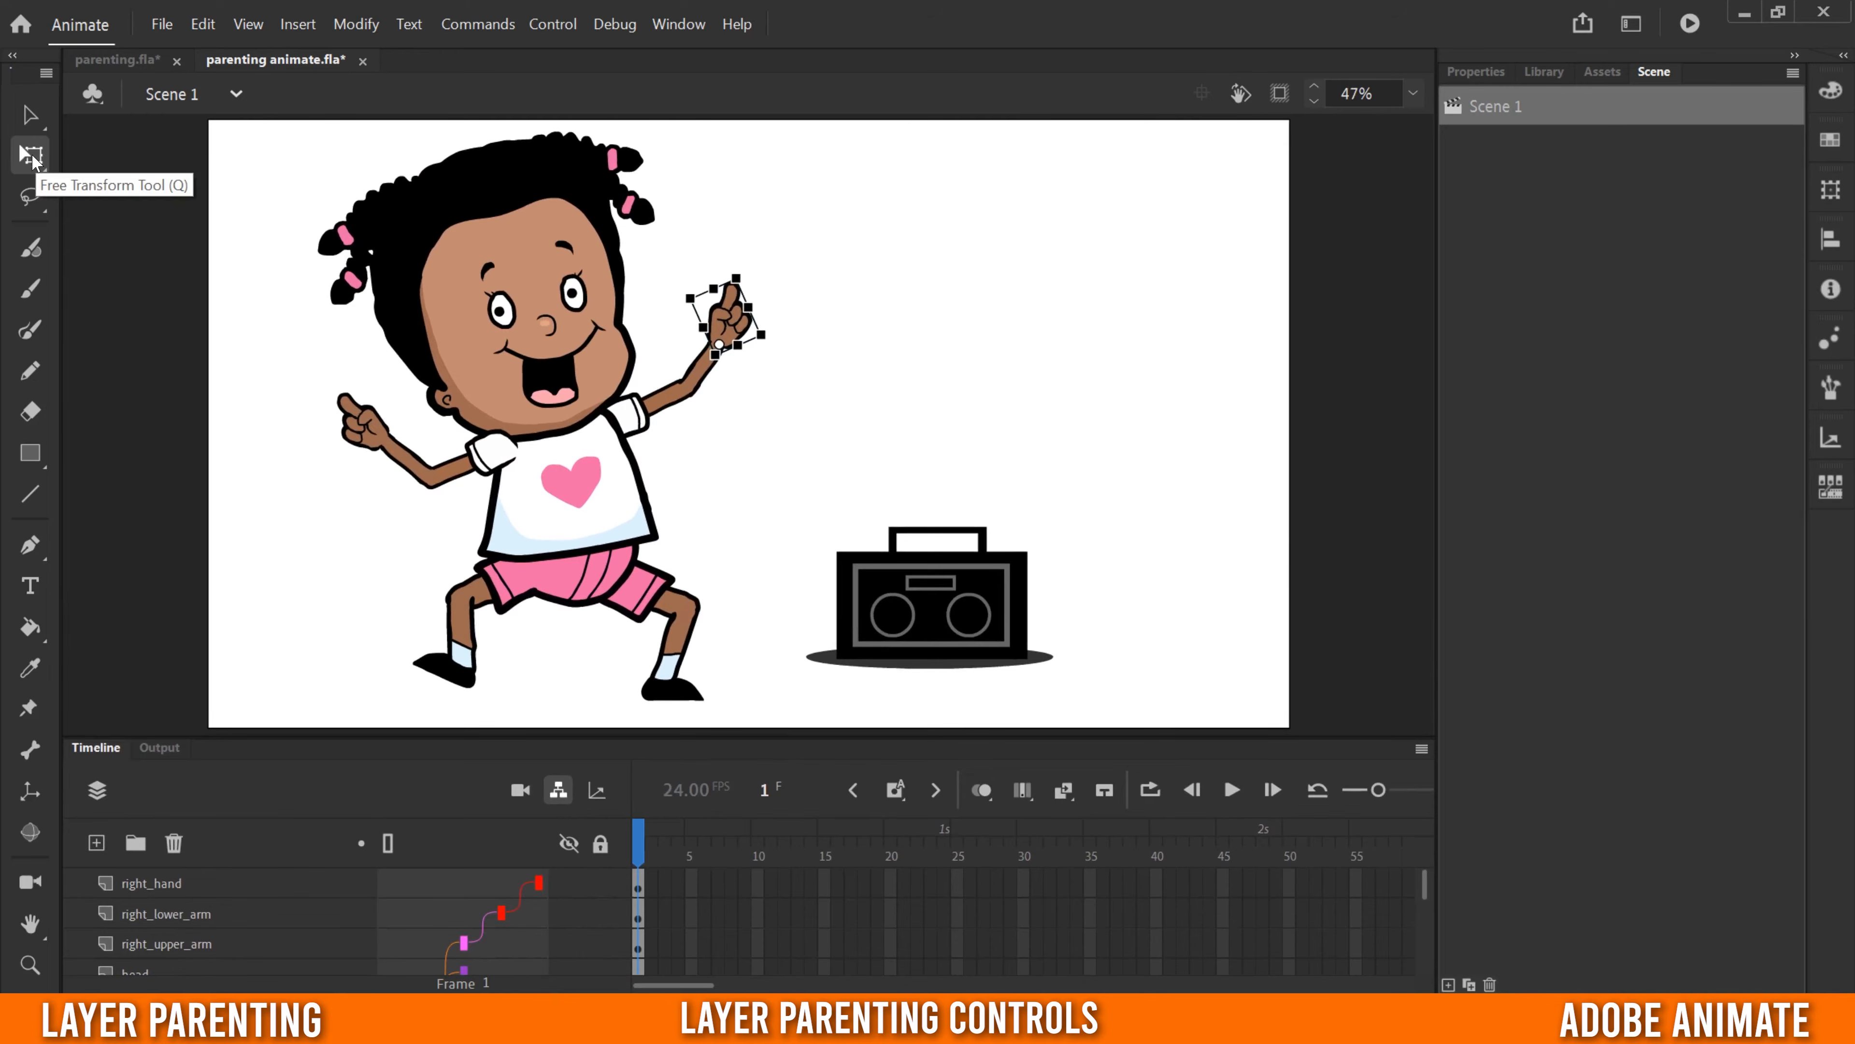
{"action": "left_click", "coordinate": [577, 574]}
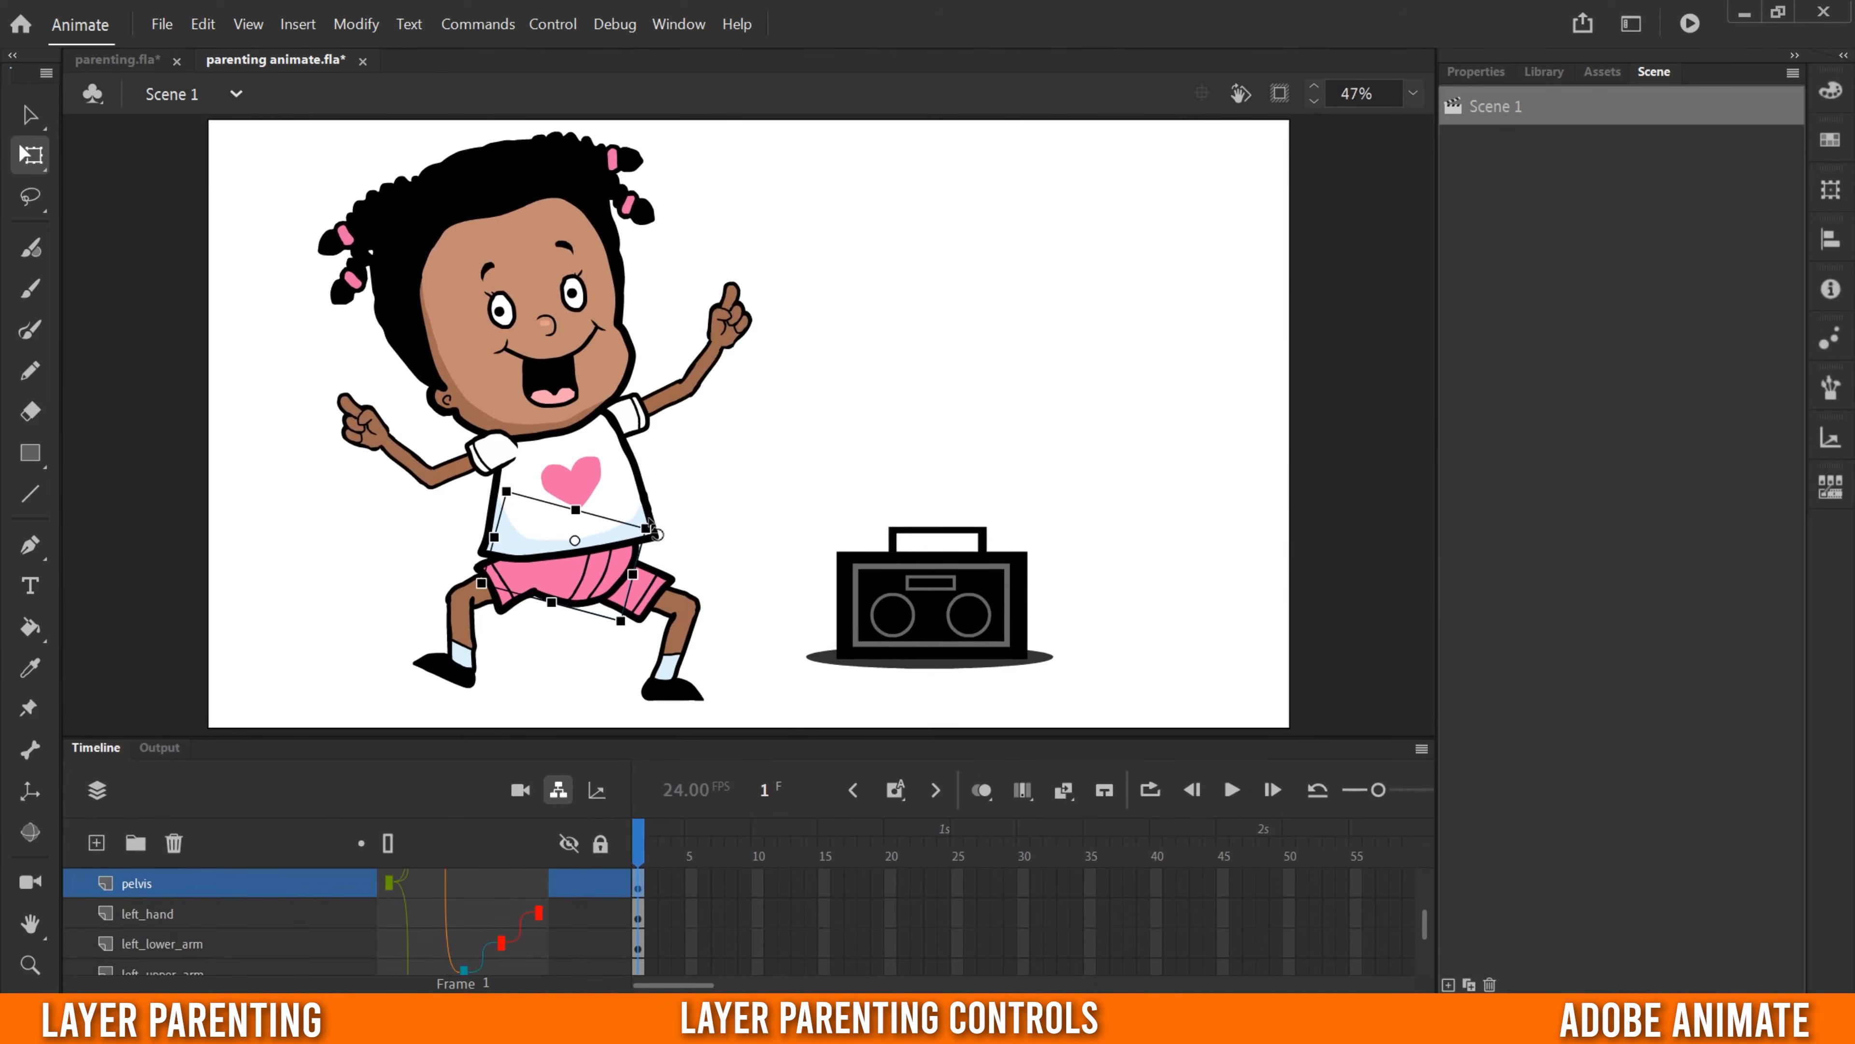
{"action": "mouse_move", "coordinate": [652, 520]}
{"action": "left_mouse_down"}
{"action": "mouse_move", "coordinate": [642, 500]}
{"action": "mouse_move", "coordinate": [675, 519]}
{"action": "mouse_move", "coordinate": [673, 559]}
{"action": "mouse_move", "coordinate": [675, 532]}
{"action": "left_mouse_up"}
{"action": "left_click", "coordinate": [578, 458]}
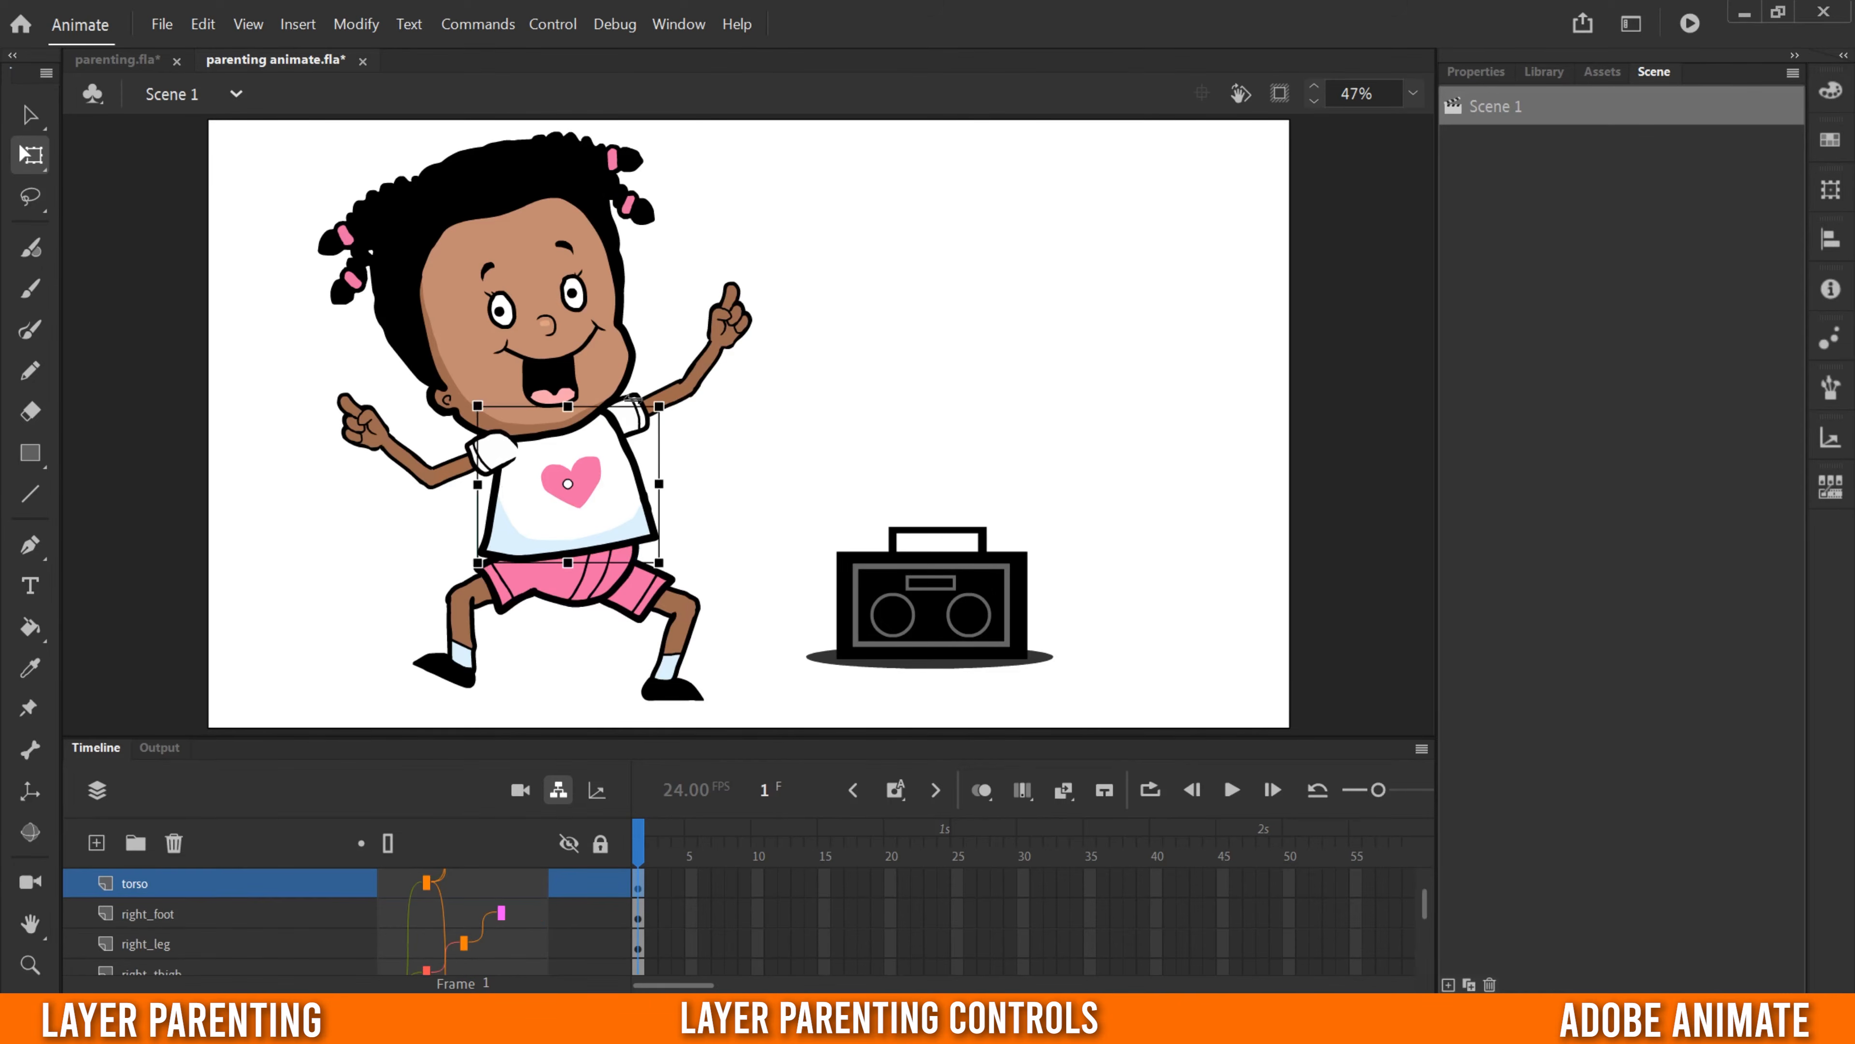
{"action": "mouse_move", "coordinate": [666, 392]}
{"action": "left_mouse_down"}
{"action": "mouse_move", "coordinate": [693, 433]}
{"action": "mouse_move", "coordinate": [668, 395]}
{"action": "left_mouse_up"}
- Move the torso up and away from the pelvis to test its parented parts, then undo the move
{"action": "left_click_drag", "start_coordinate": [673, 737], "coordinate": [687, 500]}
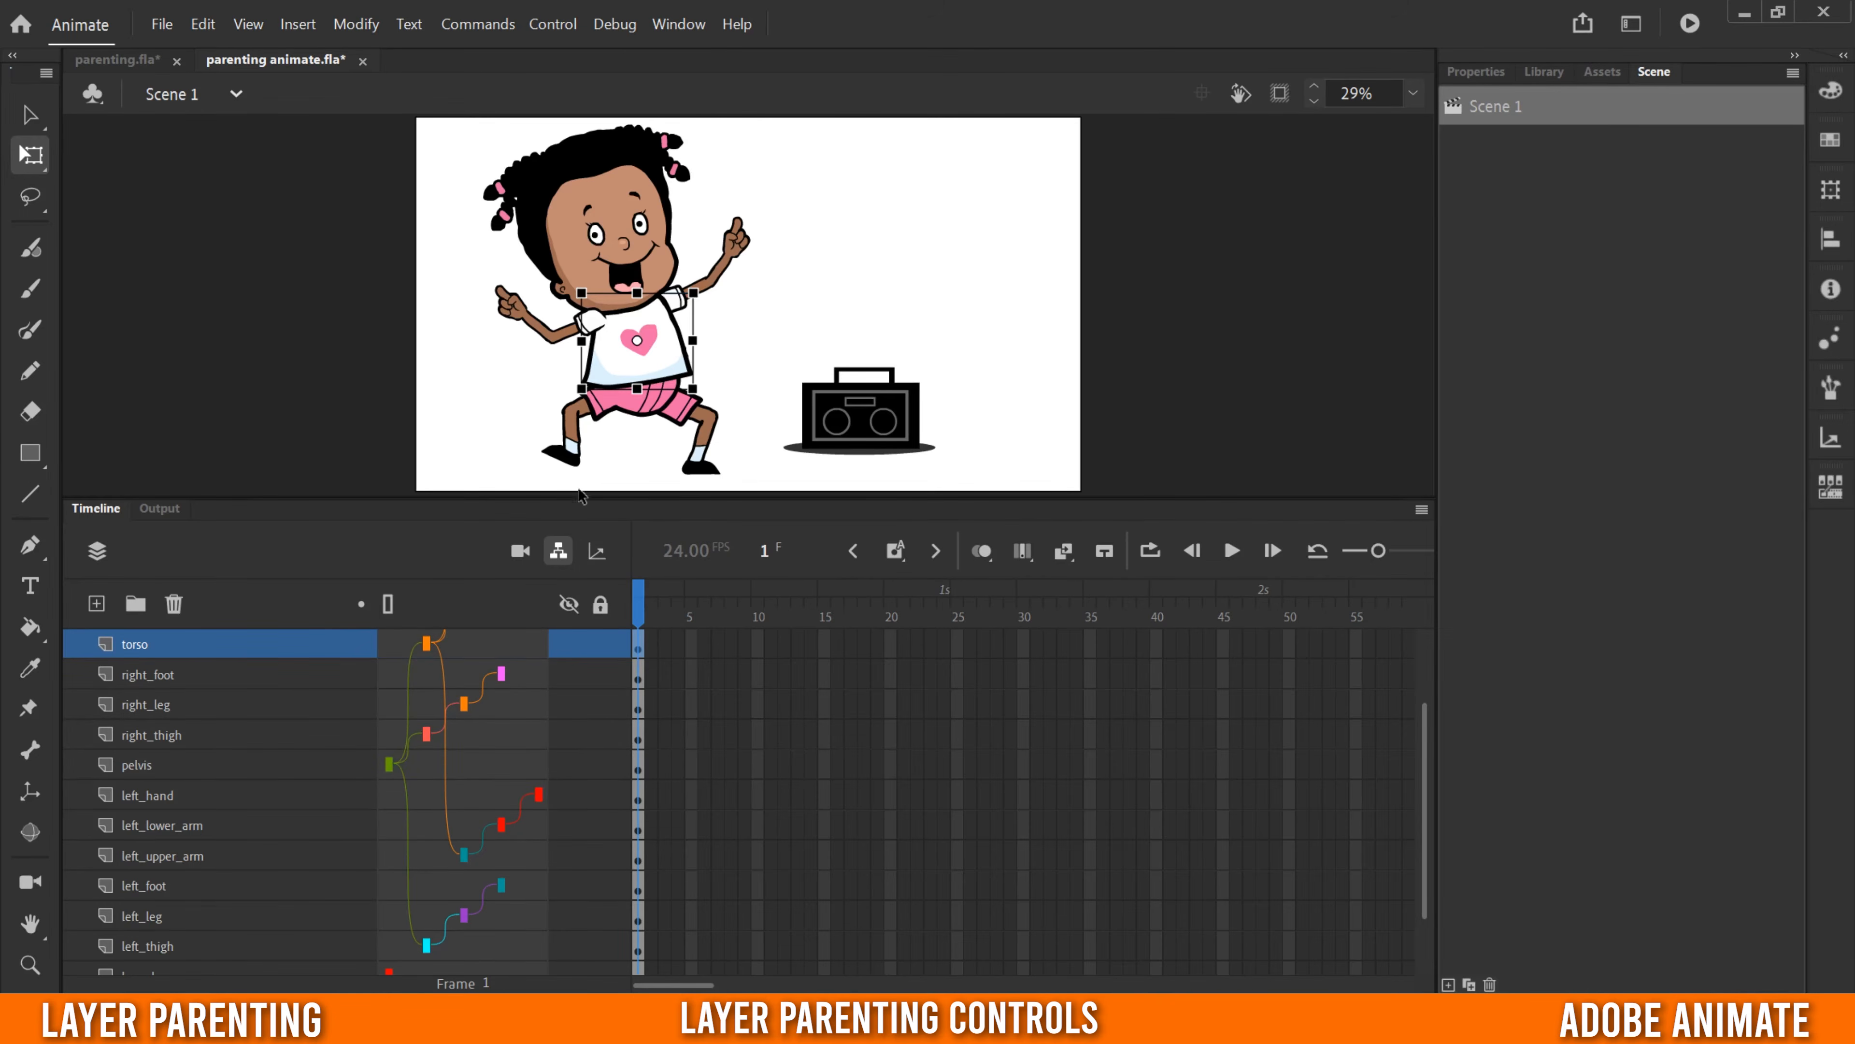
{"action": "left_click_drag", "start_coordinate": [579, 497], "coordinate": [579, 727]}
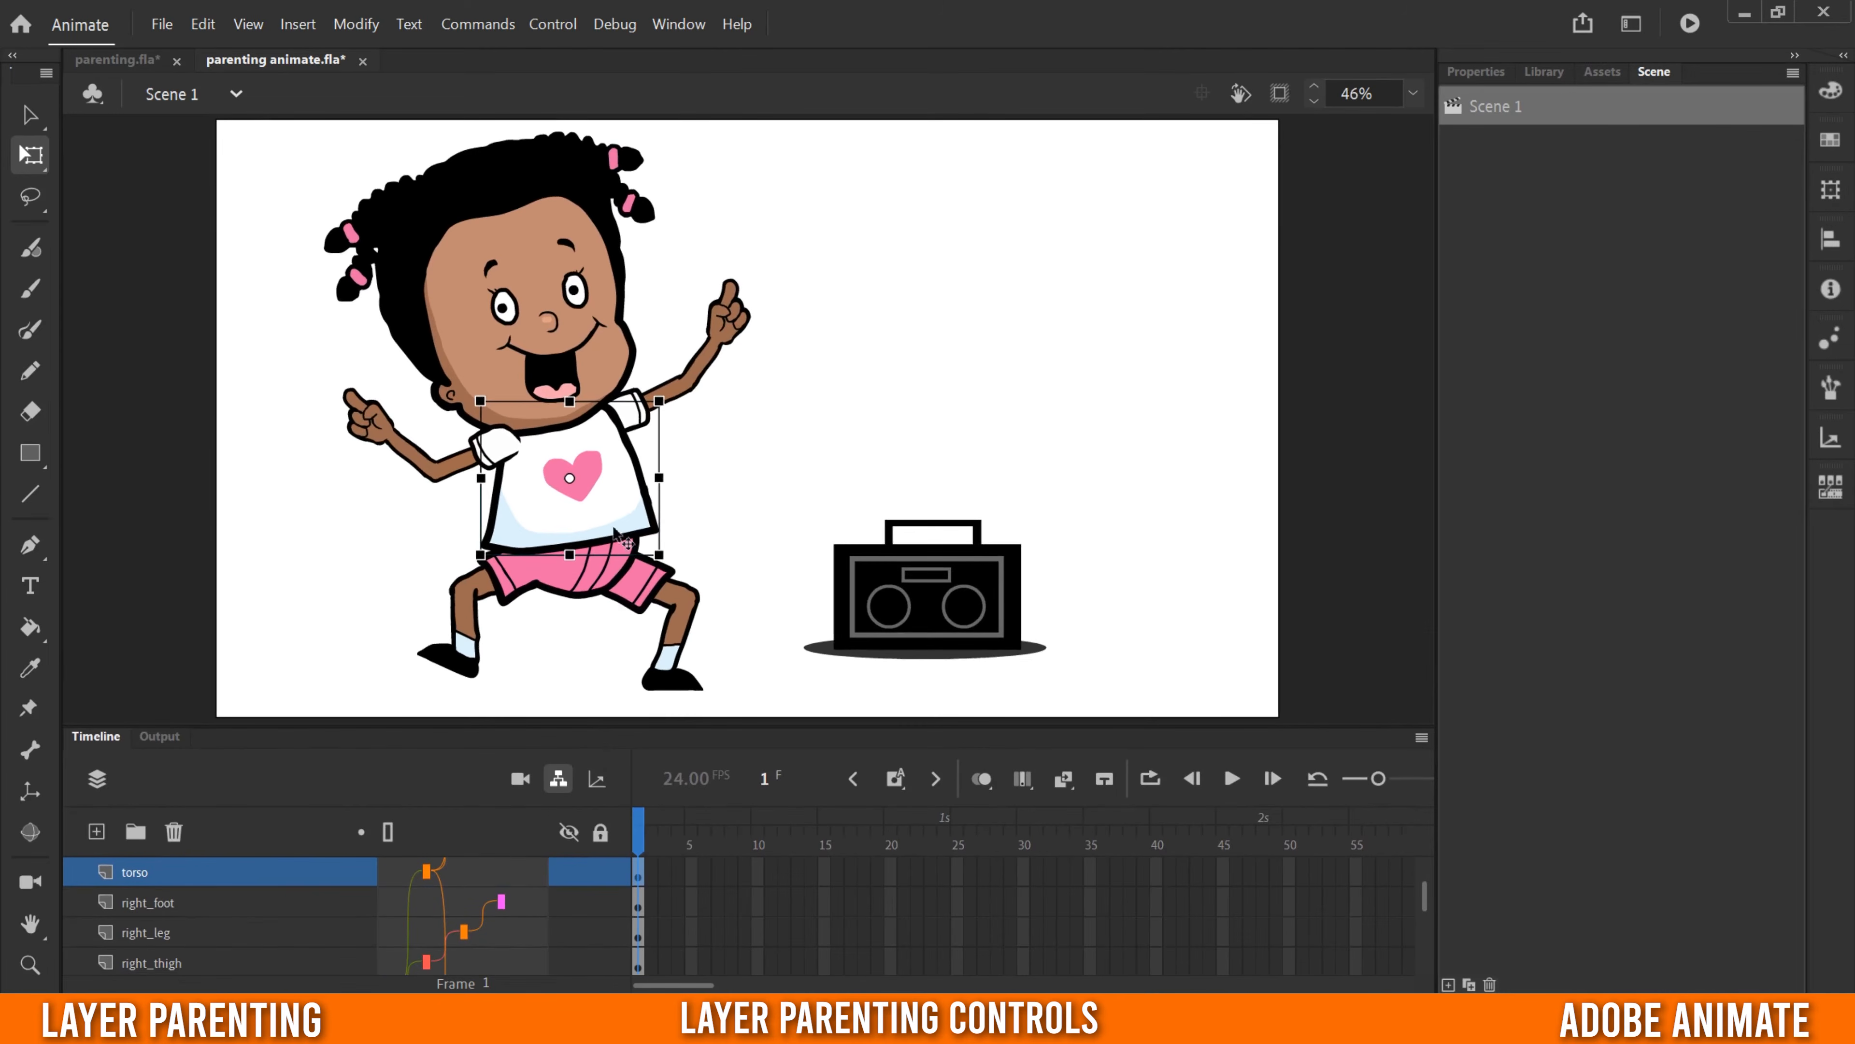
{"action": "left_click_drag", "start_coordinate": [608, 515], "coordinate": [494, 436]}
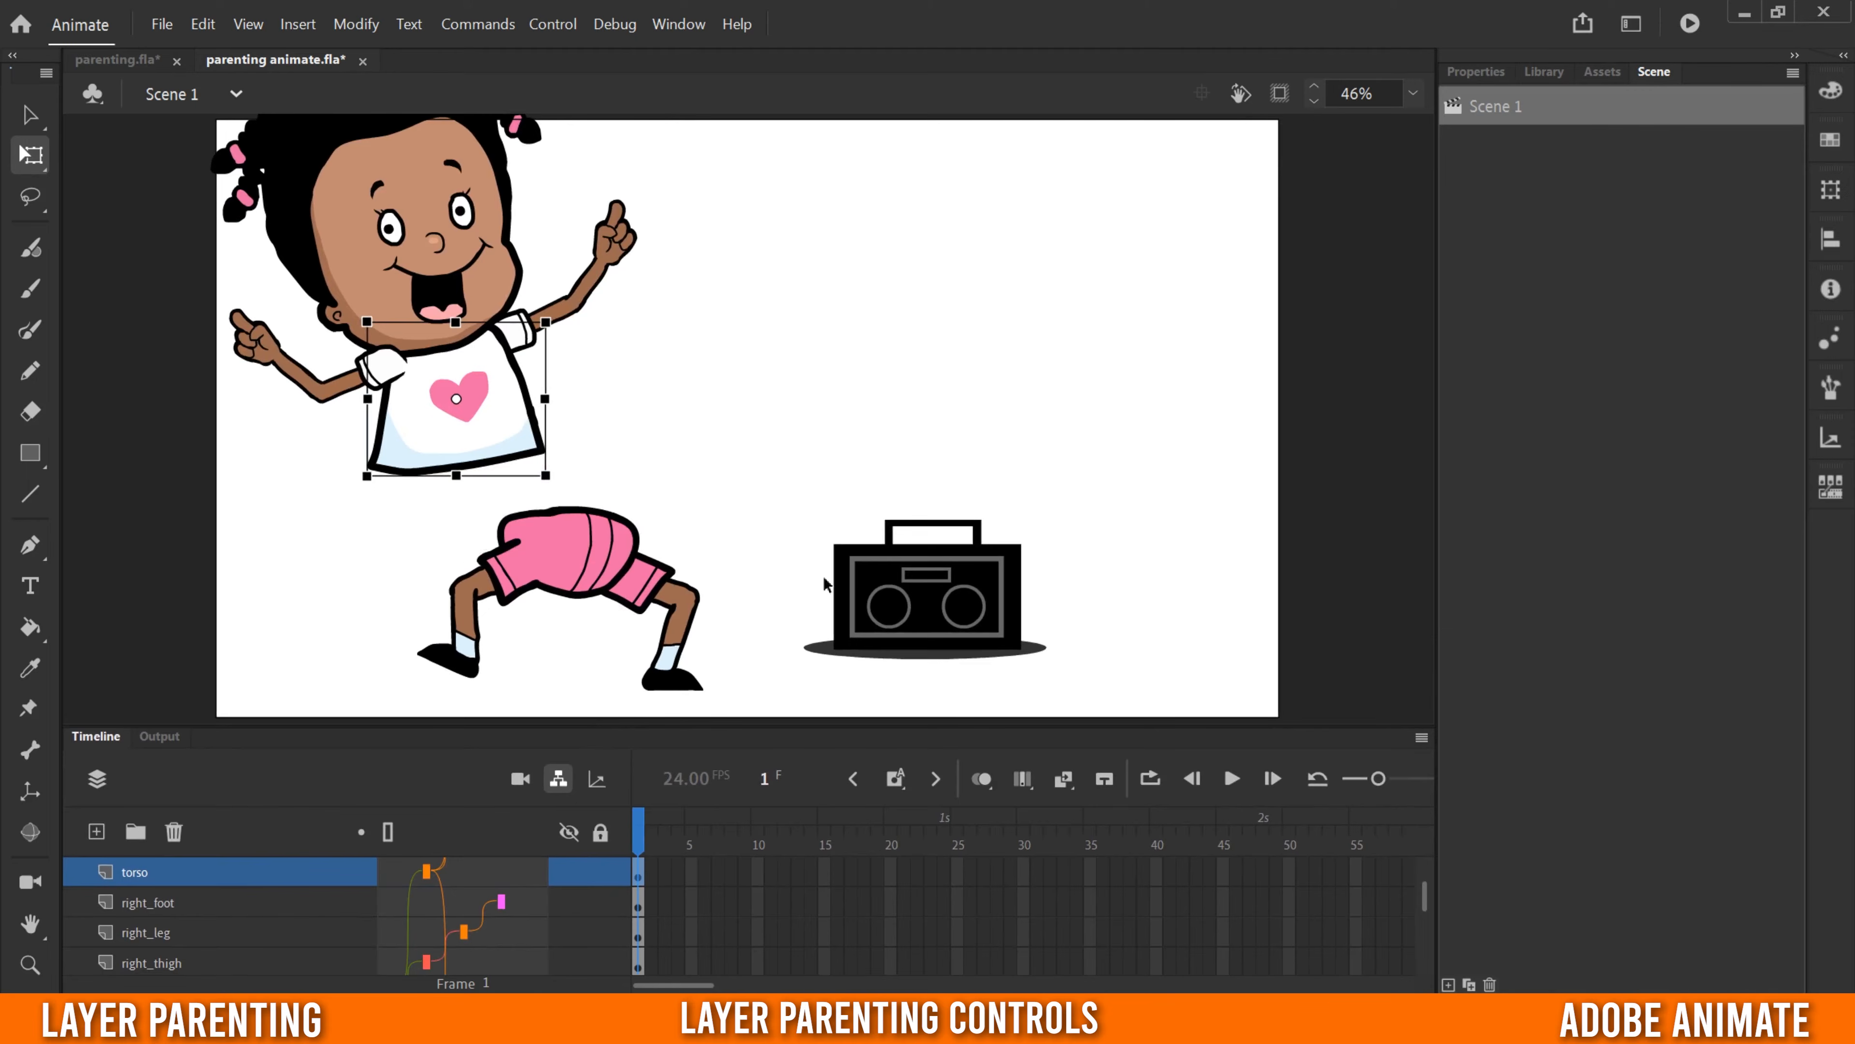
{"action": "left_click", "coordinate": [198, 24]}
{"action": "left_click", "coordinate": [228, 53]}
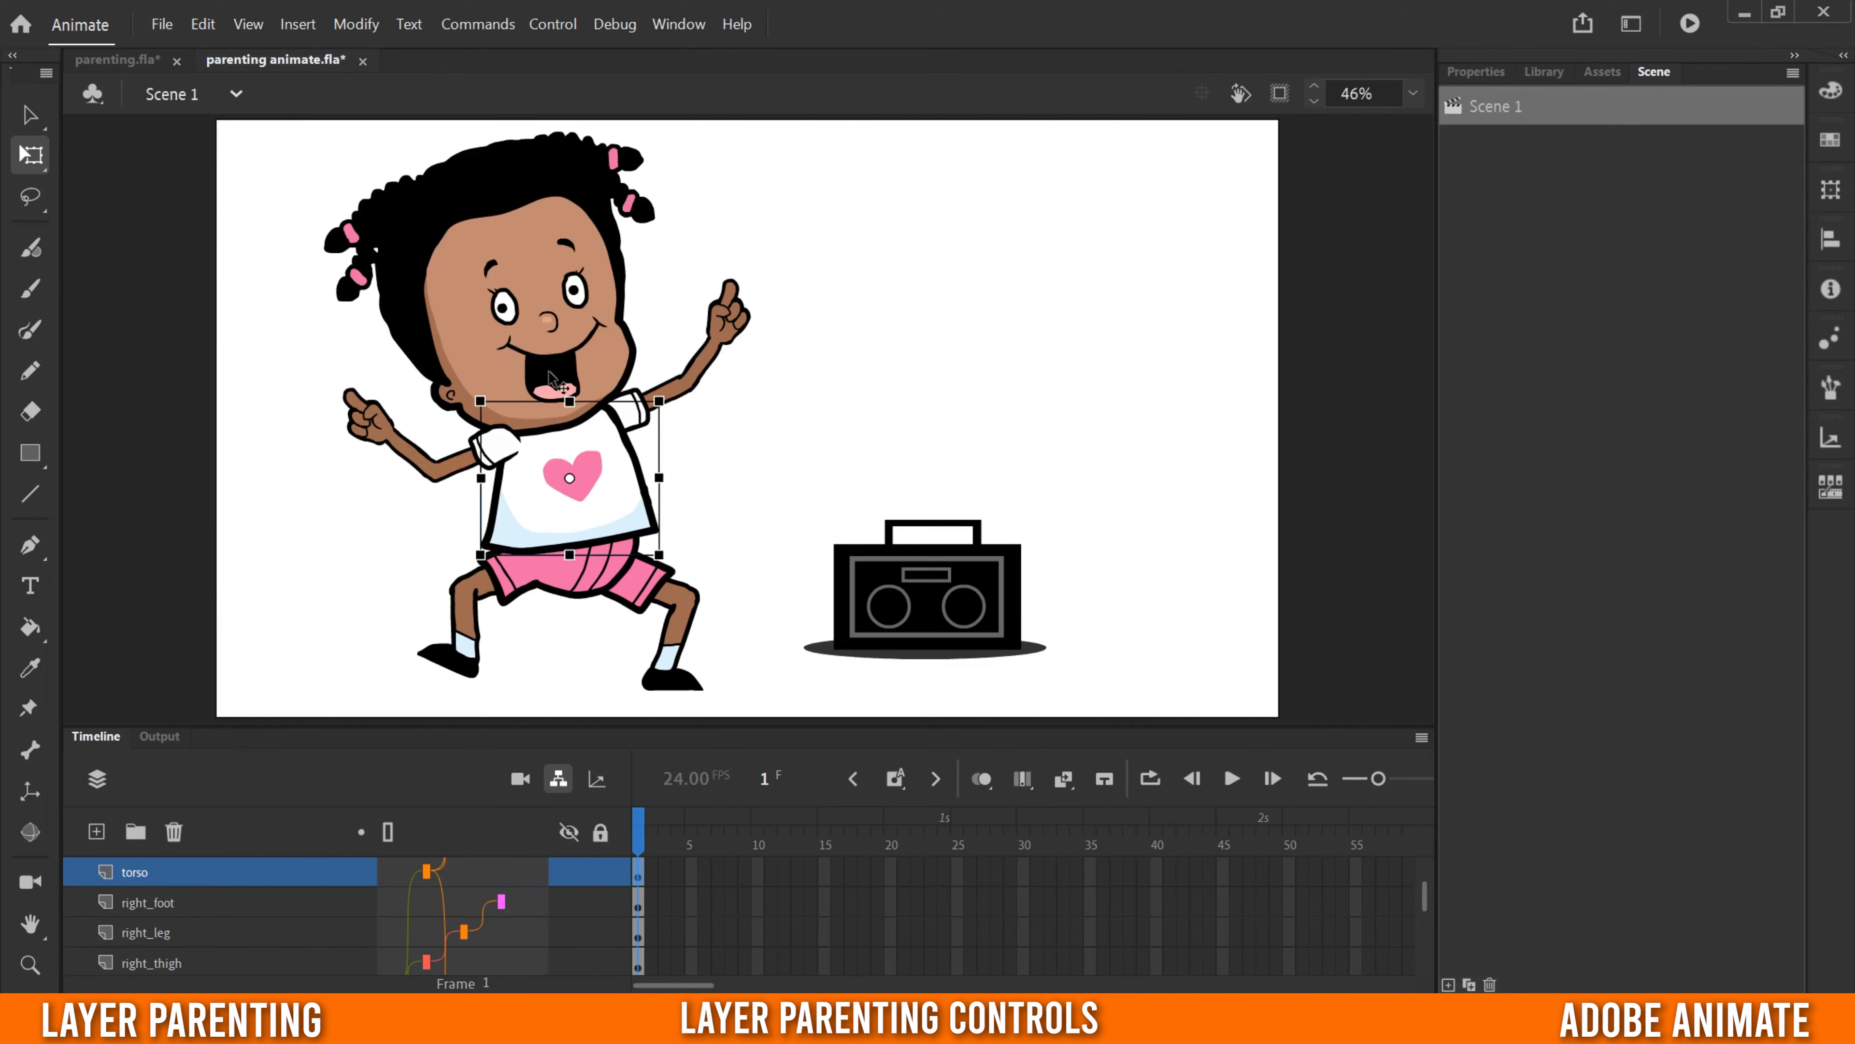
- Move the whole character slightly up and left by its pelvis and test rotating the left upper arm
{"action": "left_click", "coordinate": [584, 583]}
{"action": "mouse_move", "coordinate": [588, 581]}
{"action": "left_mouse_down"}
{"action": "mouse_move", "coordinate": [772, 480]}
{"action": "mouse_move", "coordinate": [662, 550]}
{"action": "mouse_move", "coordinate": [516, 487]}
{"action": "mouse_move", "coordinate": [683, 524]}
{"action": "mouse_move", "coordinate": [574, 551]}
{"action": "left_mouse_up"}
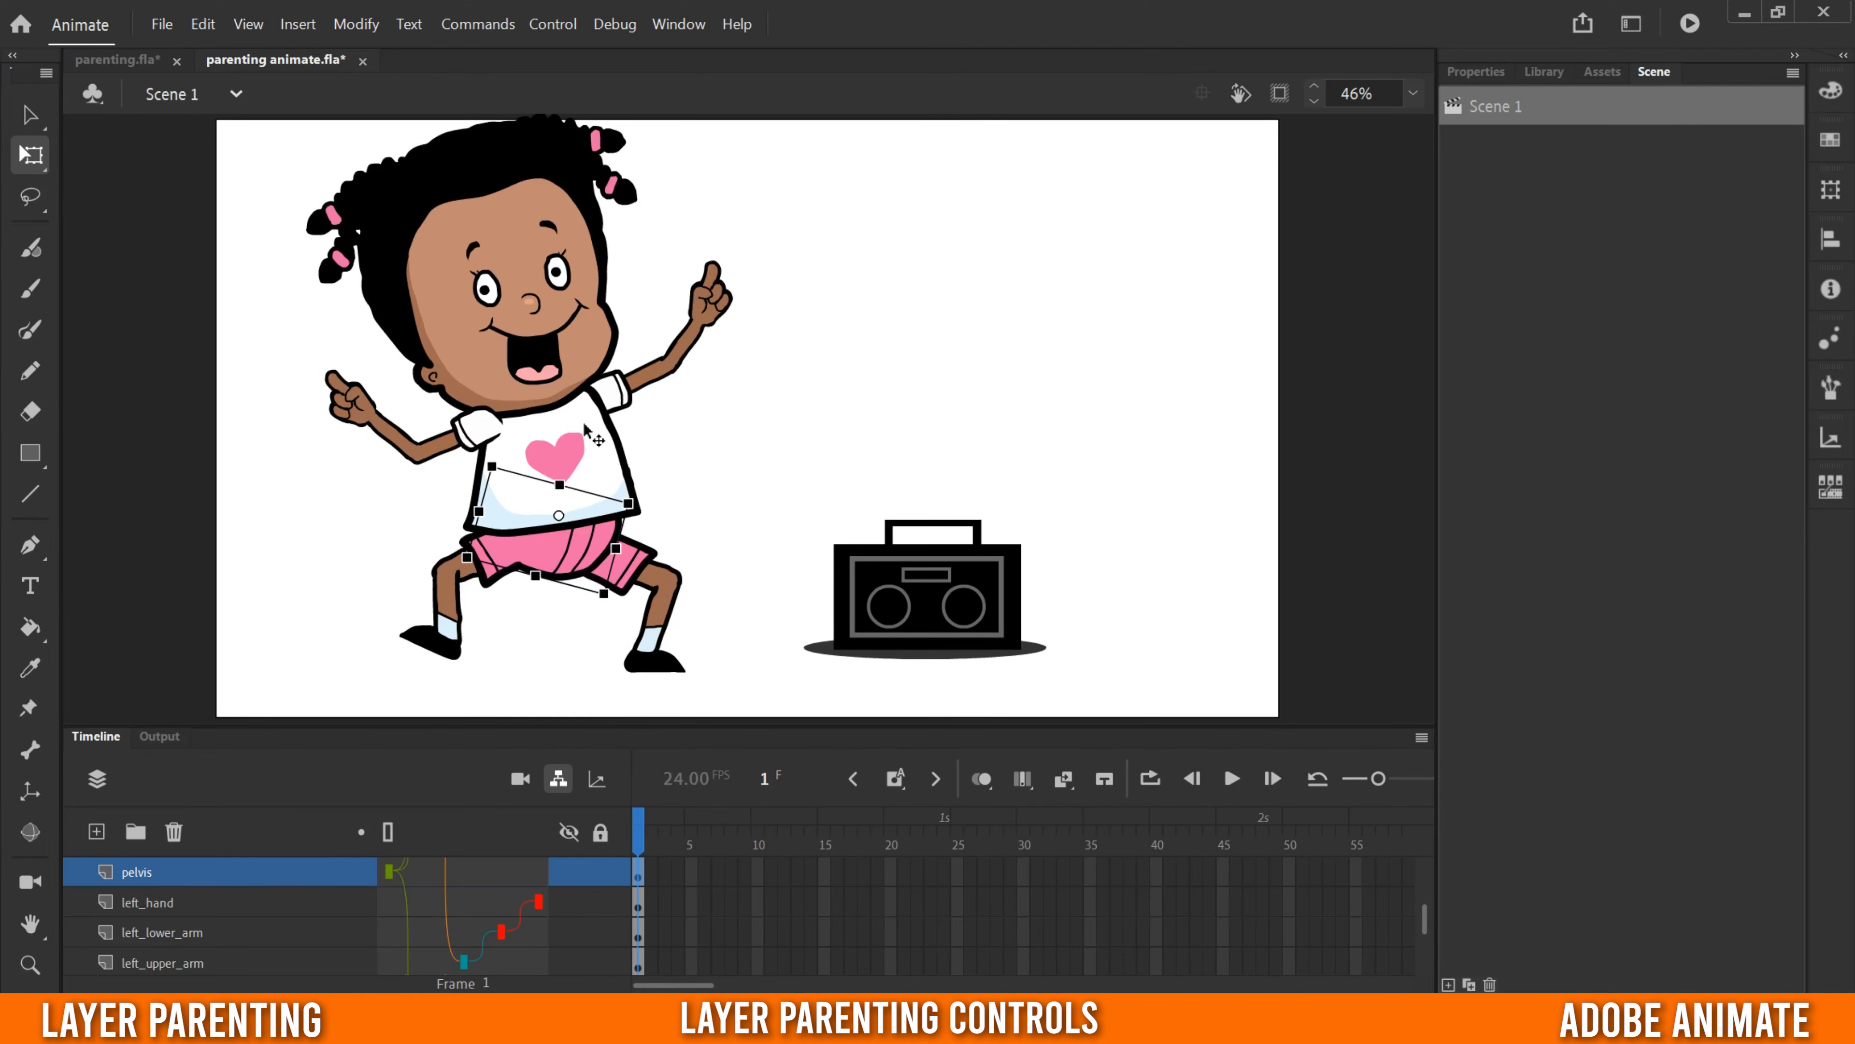
{"action": "left_click", "coordinate": [616, 395]}
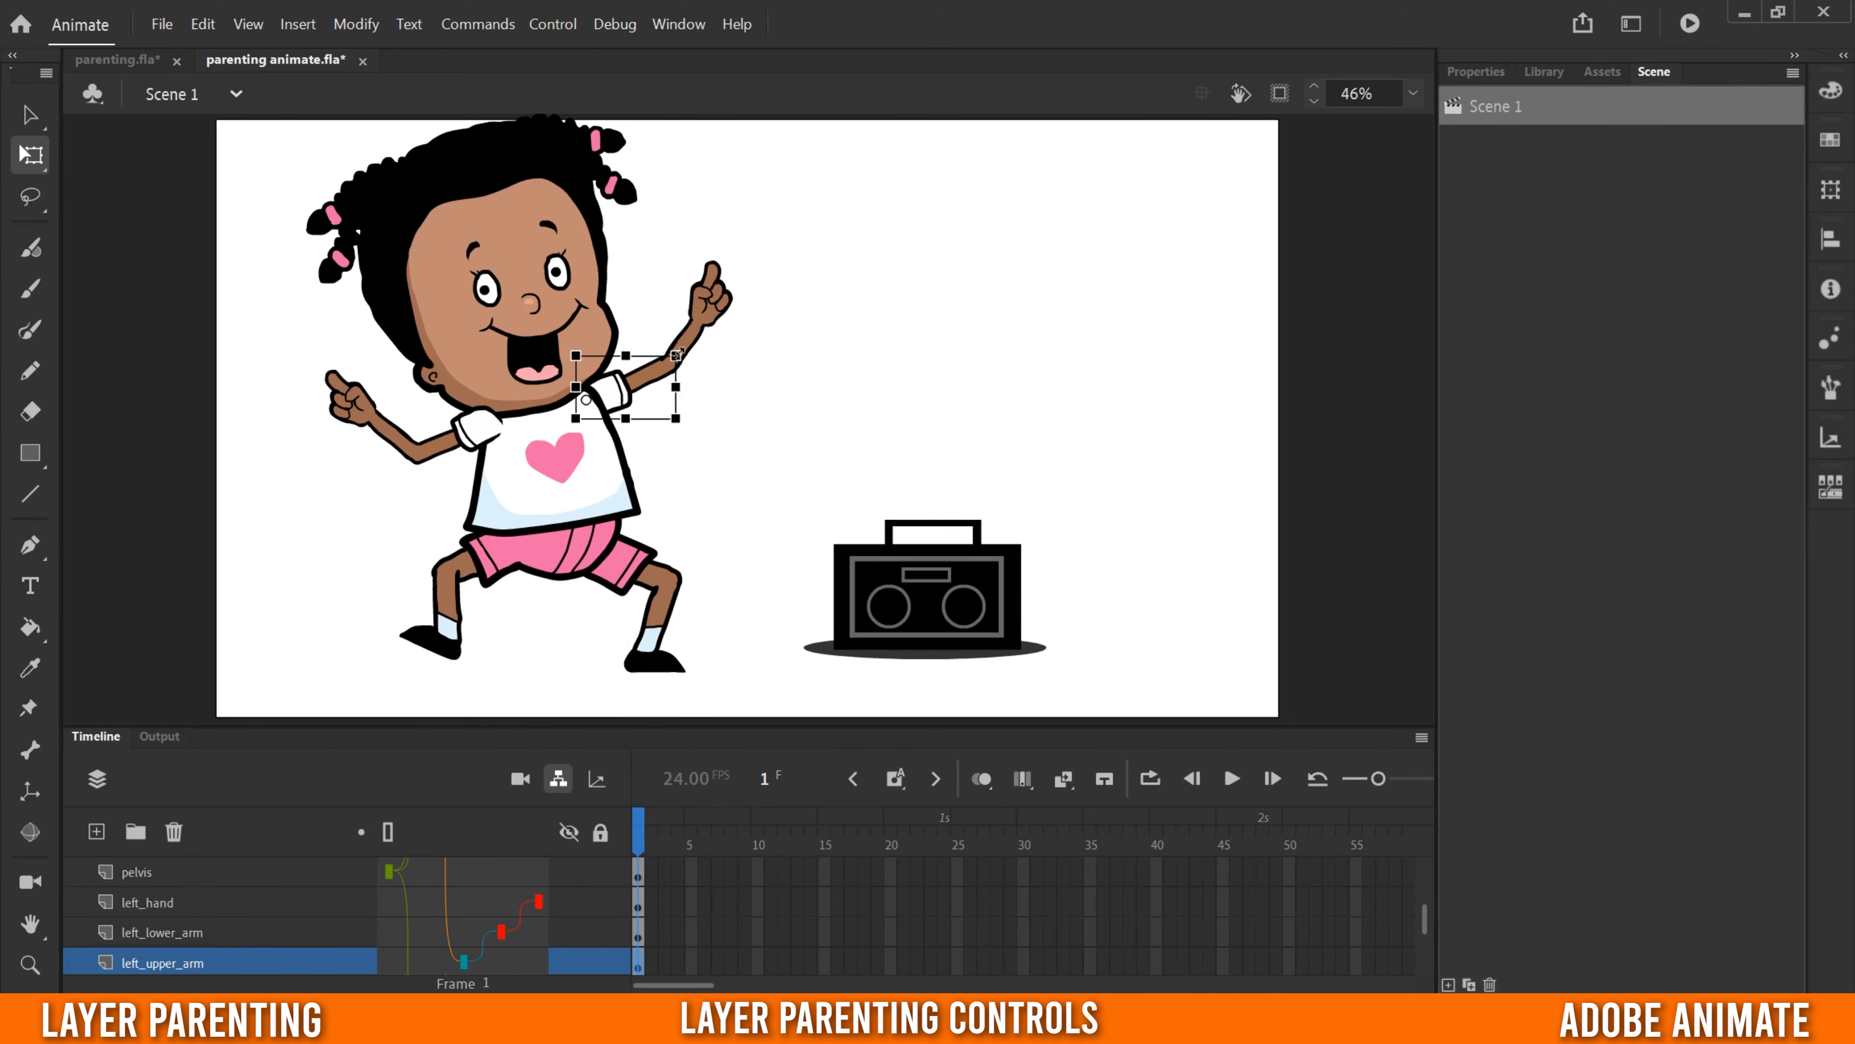
{"action": "mouse_move", "coordinate": [678, 343]}
{"action": "left_mouse_down"}
{"action": "mouse_move", "coordinate": [697, 380]}
{"action": "mouse_move", "coordinate": [685, 342]}
{"action": "left_mouse_up"}
- Test rotating the left leg at the knee and the right hand at the wrist
{"action": "left_click", "coordinate": [658, 621]}
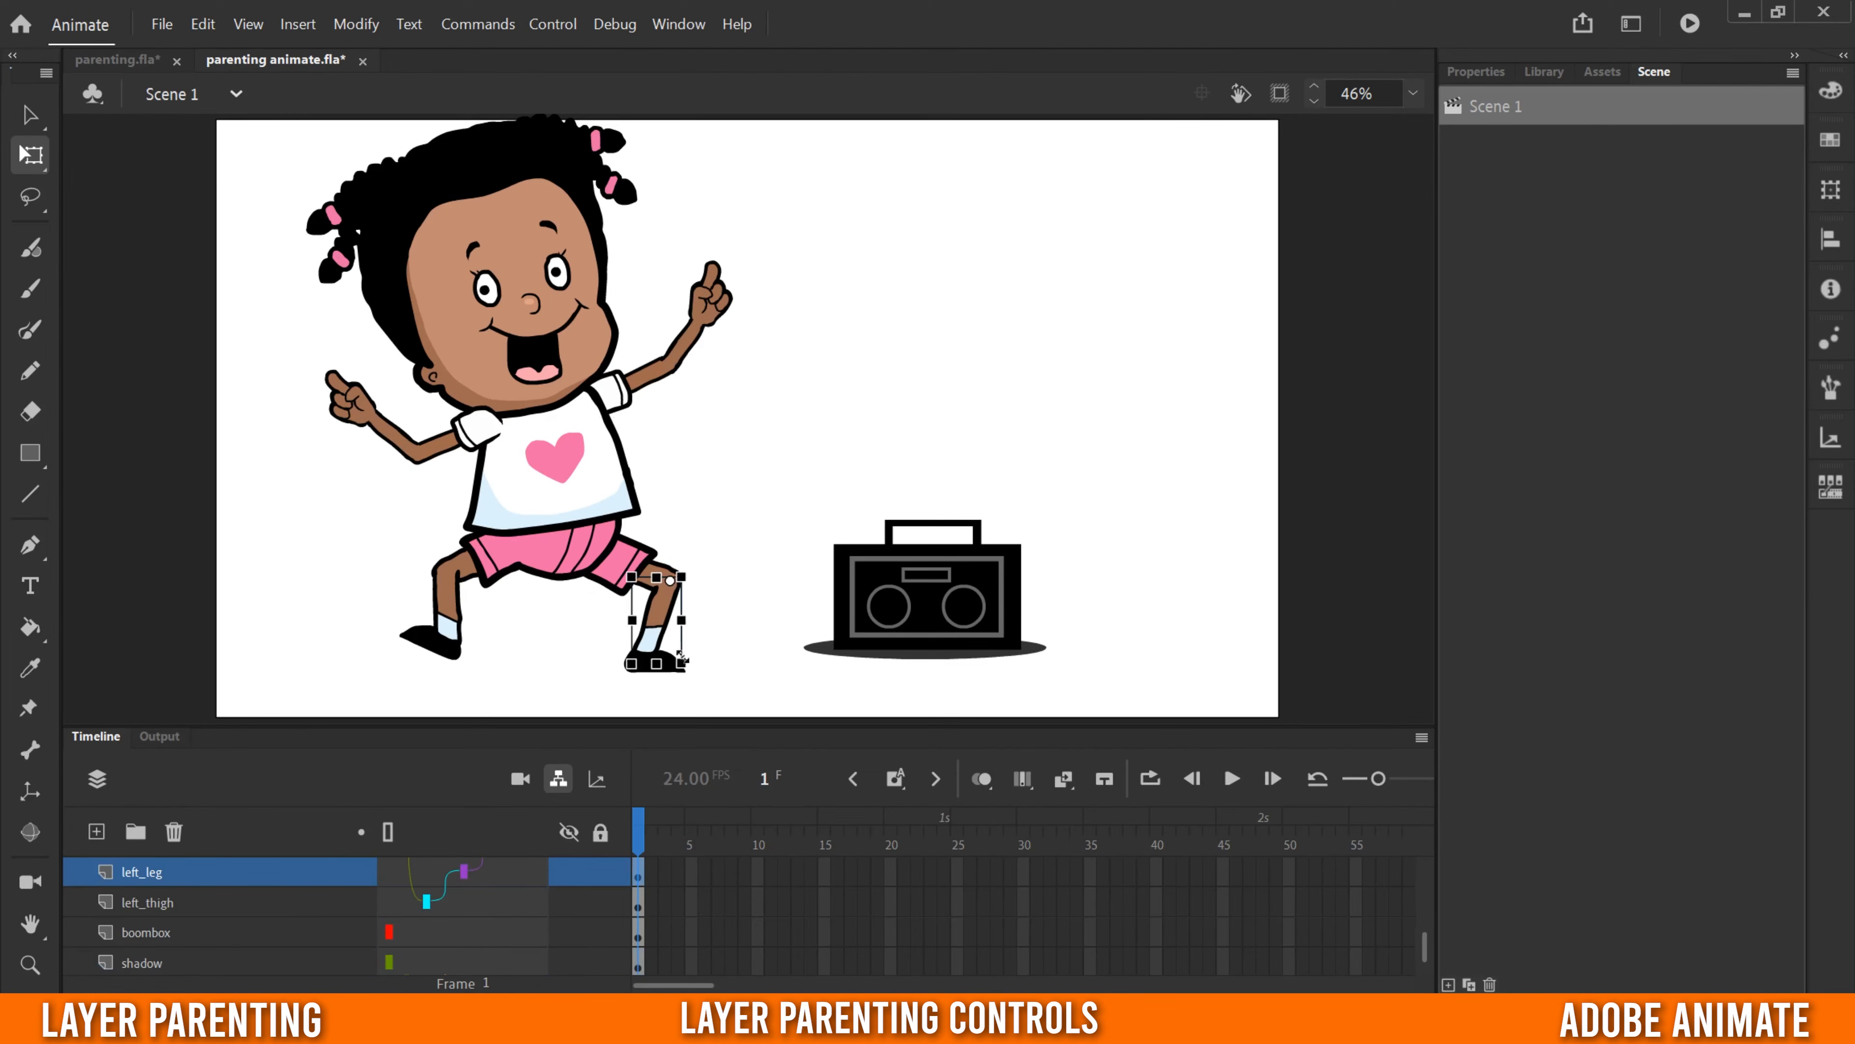
{"action": "mouse_move", "coordinate": [692, 678]}
{"action": "left_mouse_down"}
{"action": "mouse_move", "coordinate": [658, 690]}
{"action": "mouse_move", "coordinate": [723, 666]}
{"action": "mouse_move", "coordinate": [700, 674]}
{"action": "left_mouse_up"}
{"action": "left_click", "coordinate": [343, 403]}
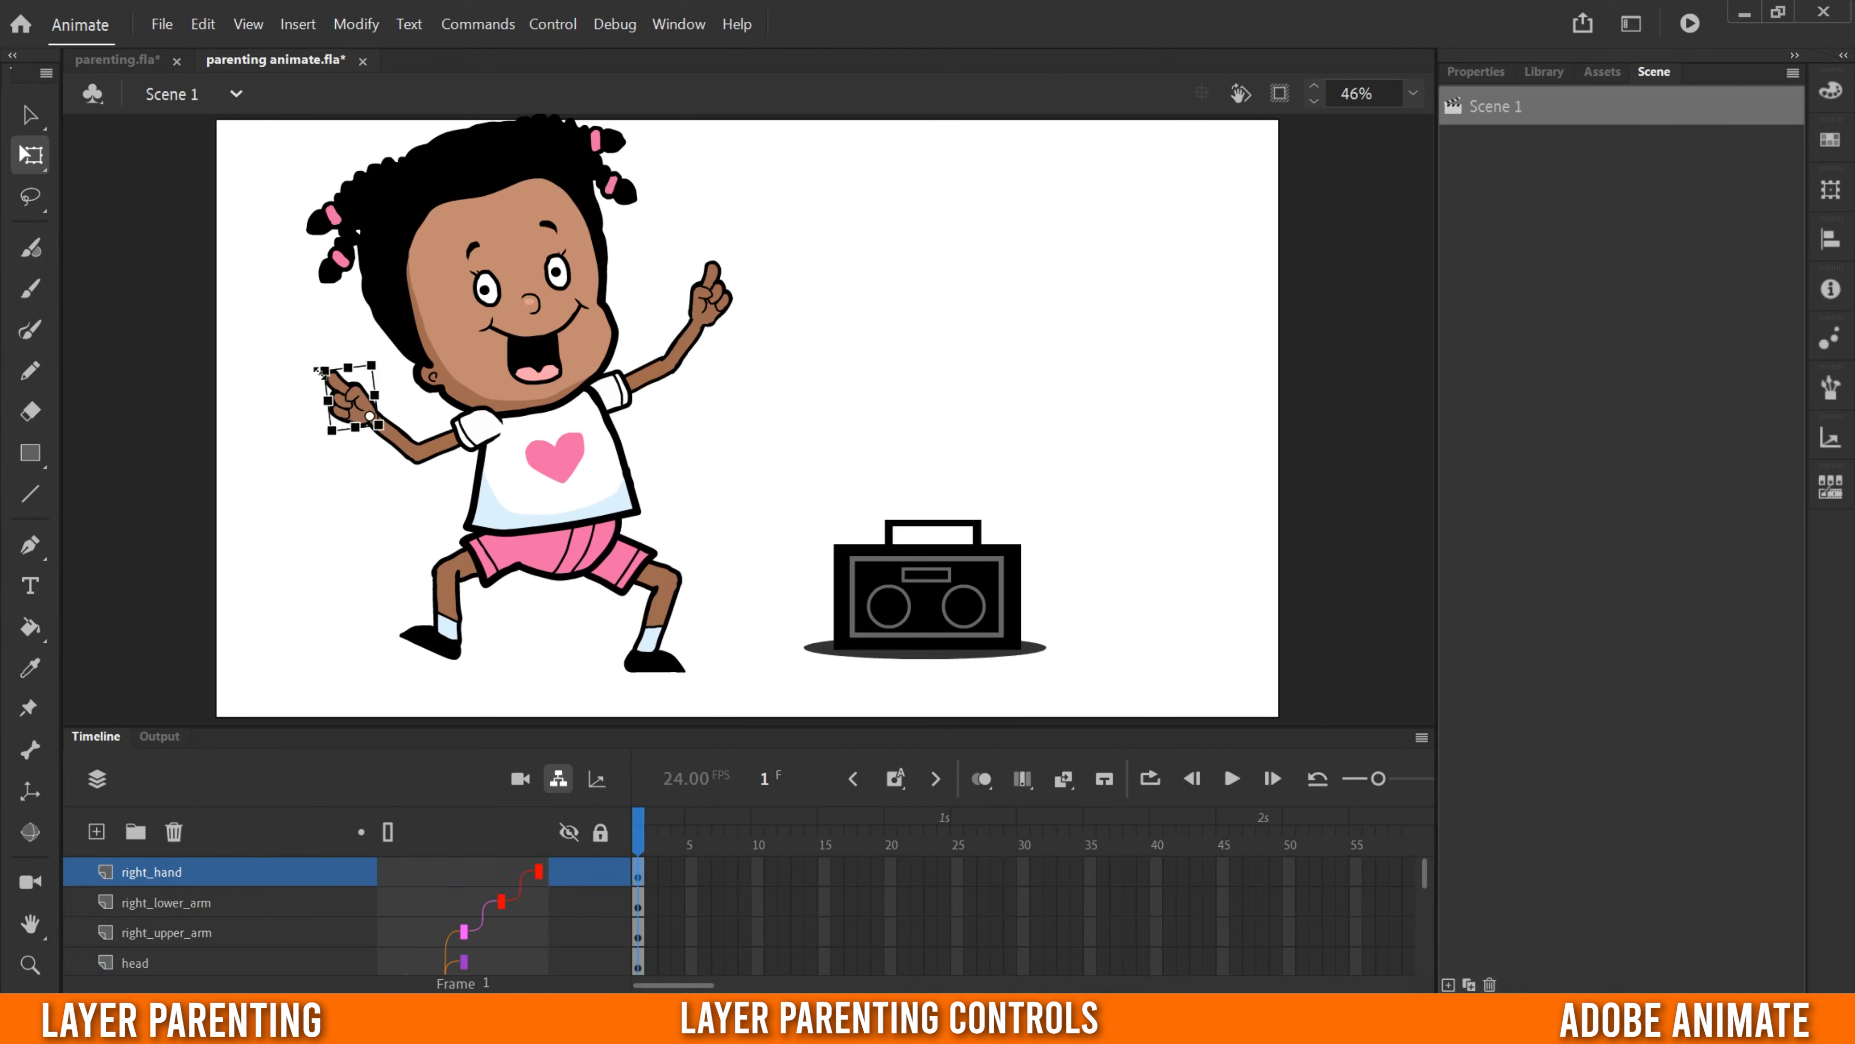
{"action": "mouse_move", "coordinate": [318, 360]}
{"action": "left_mouse_down"}
{"action": "mouse_move", "coordinate": [307, 438]}
{"action": "mouse_move", "coordinate": [330, 370]}
{"action": "left_mouse_up"}
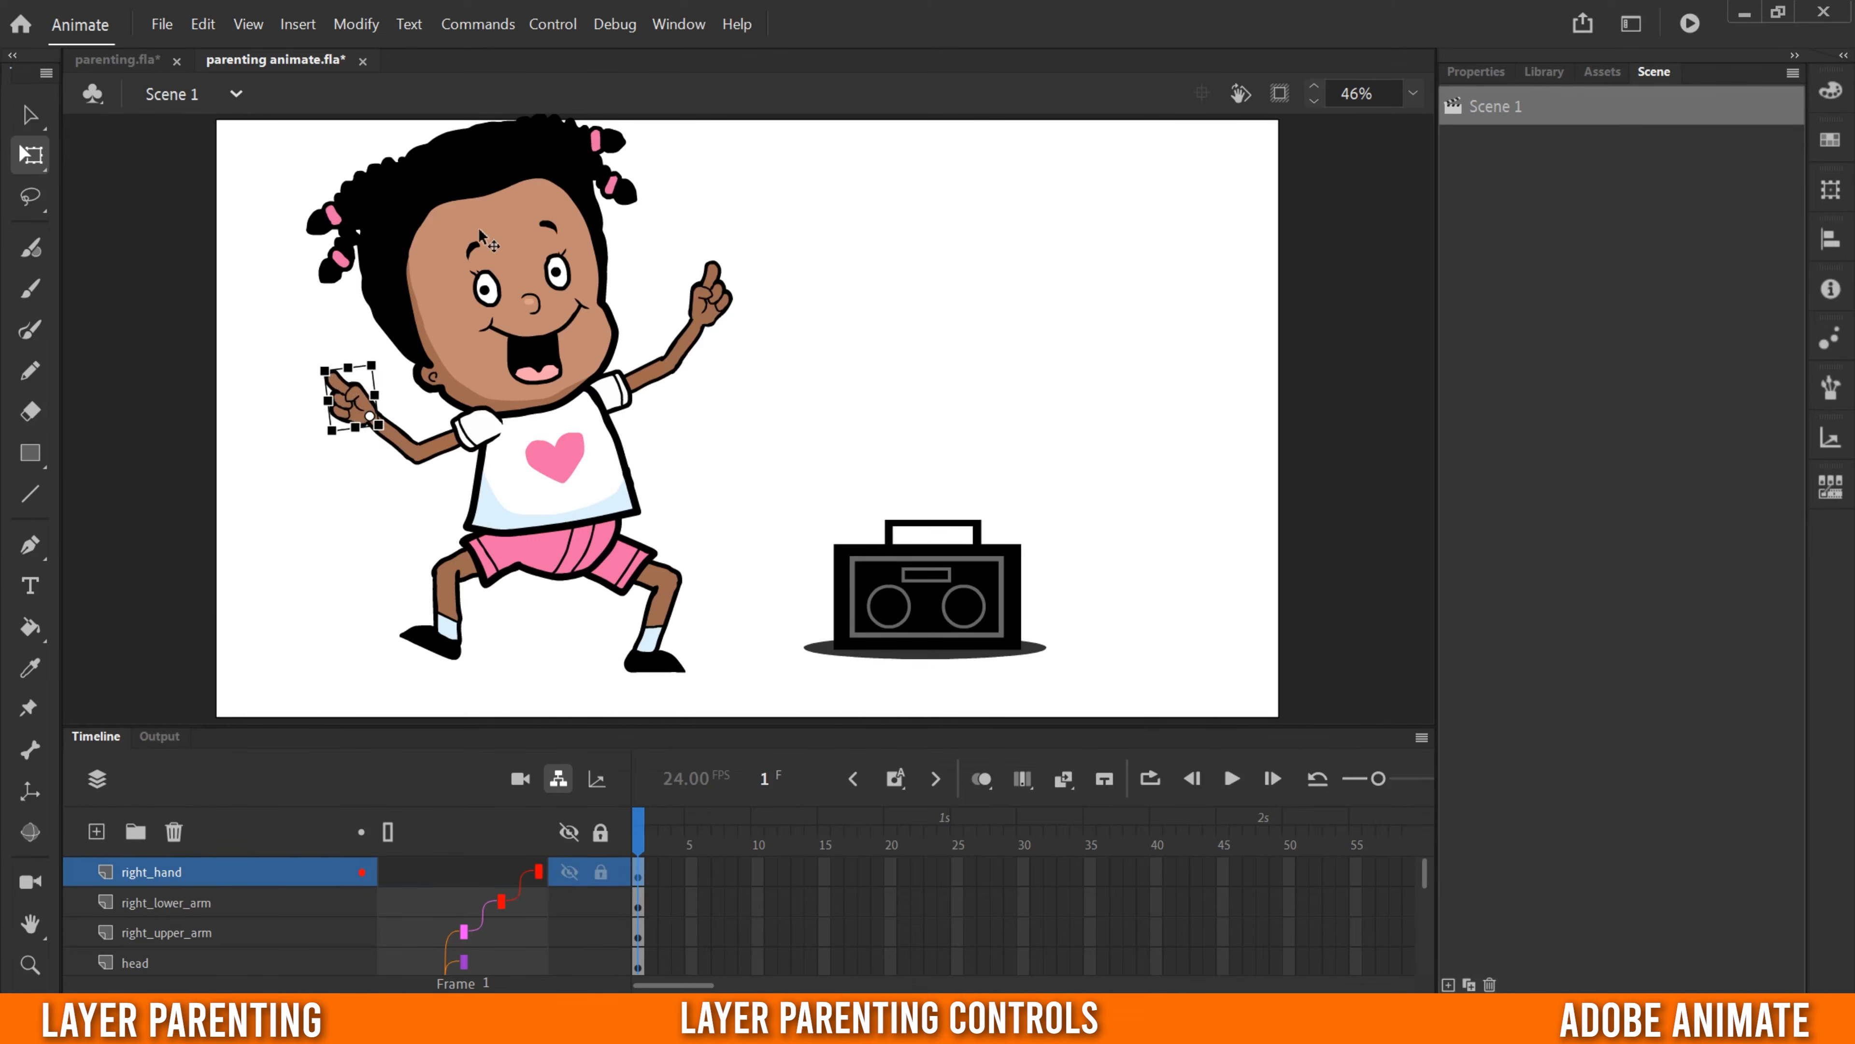
- Rotate the head slightly clockwise, then move it off the neck and undo that move
{"action": "left_click", "coordinate": [496, 245]}
{"action": "left_click_drag", "start_coordinate": [293, 131], "coordinate": [363, 155]}
{"action": "left_click_drag", "start_coordinate": [545, 284], "coordinate": [495, 232]}
{"action": "left_click", "coordinate": [356, 25]}
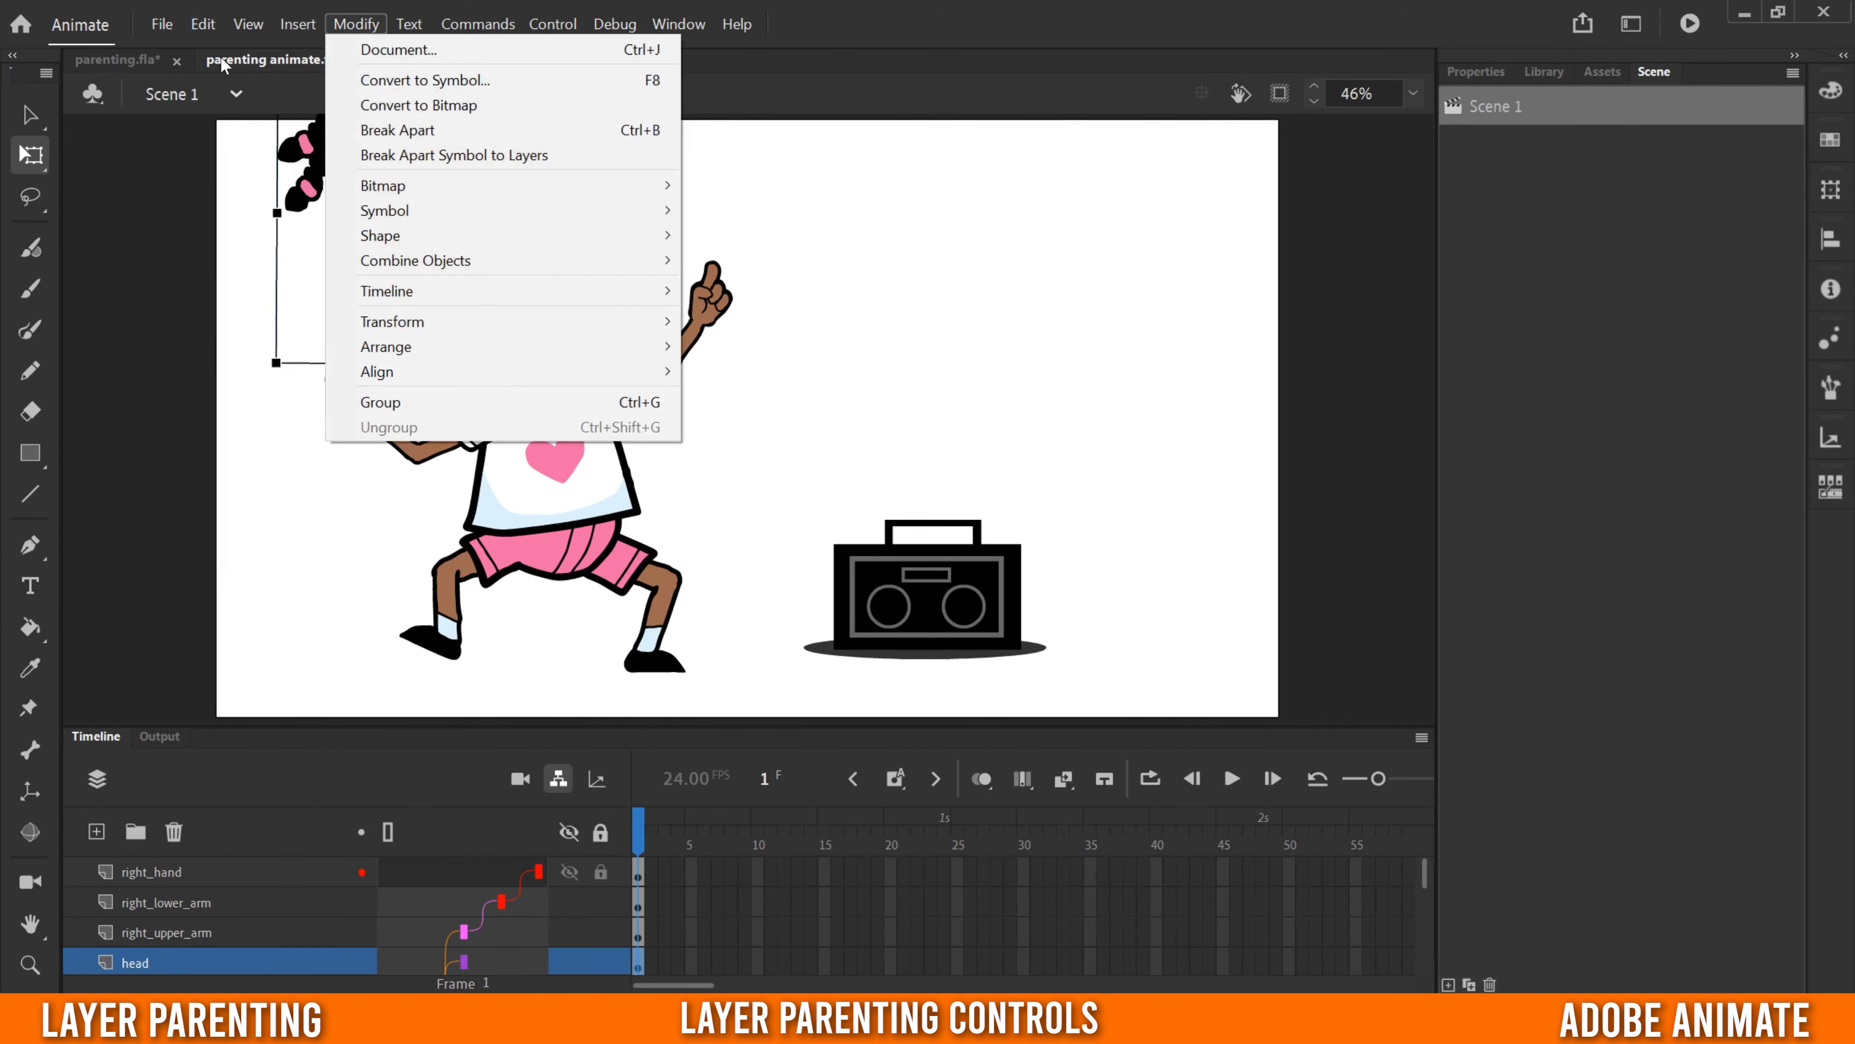
{"action": "left_click", "coordinate": [255, 49]}
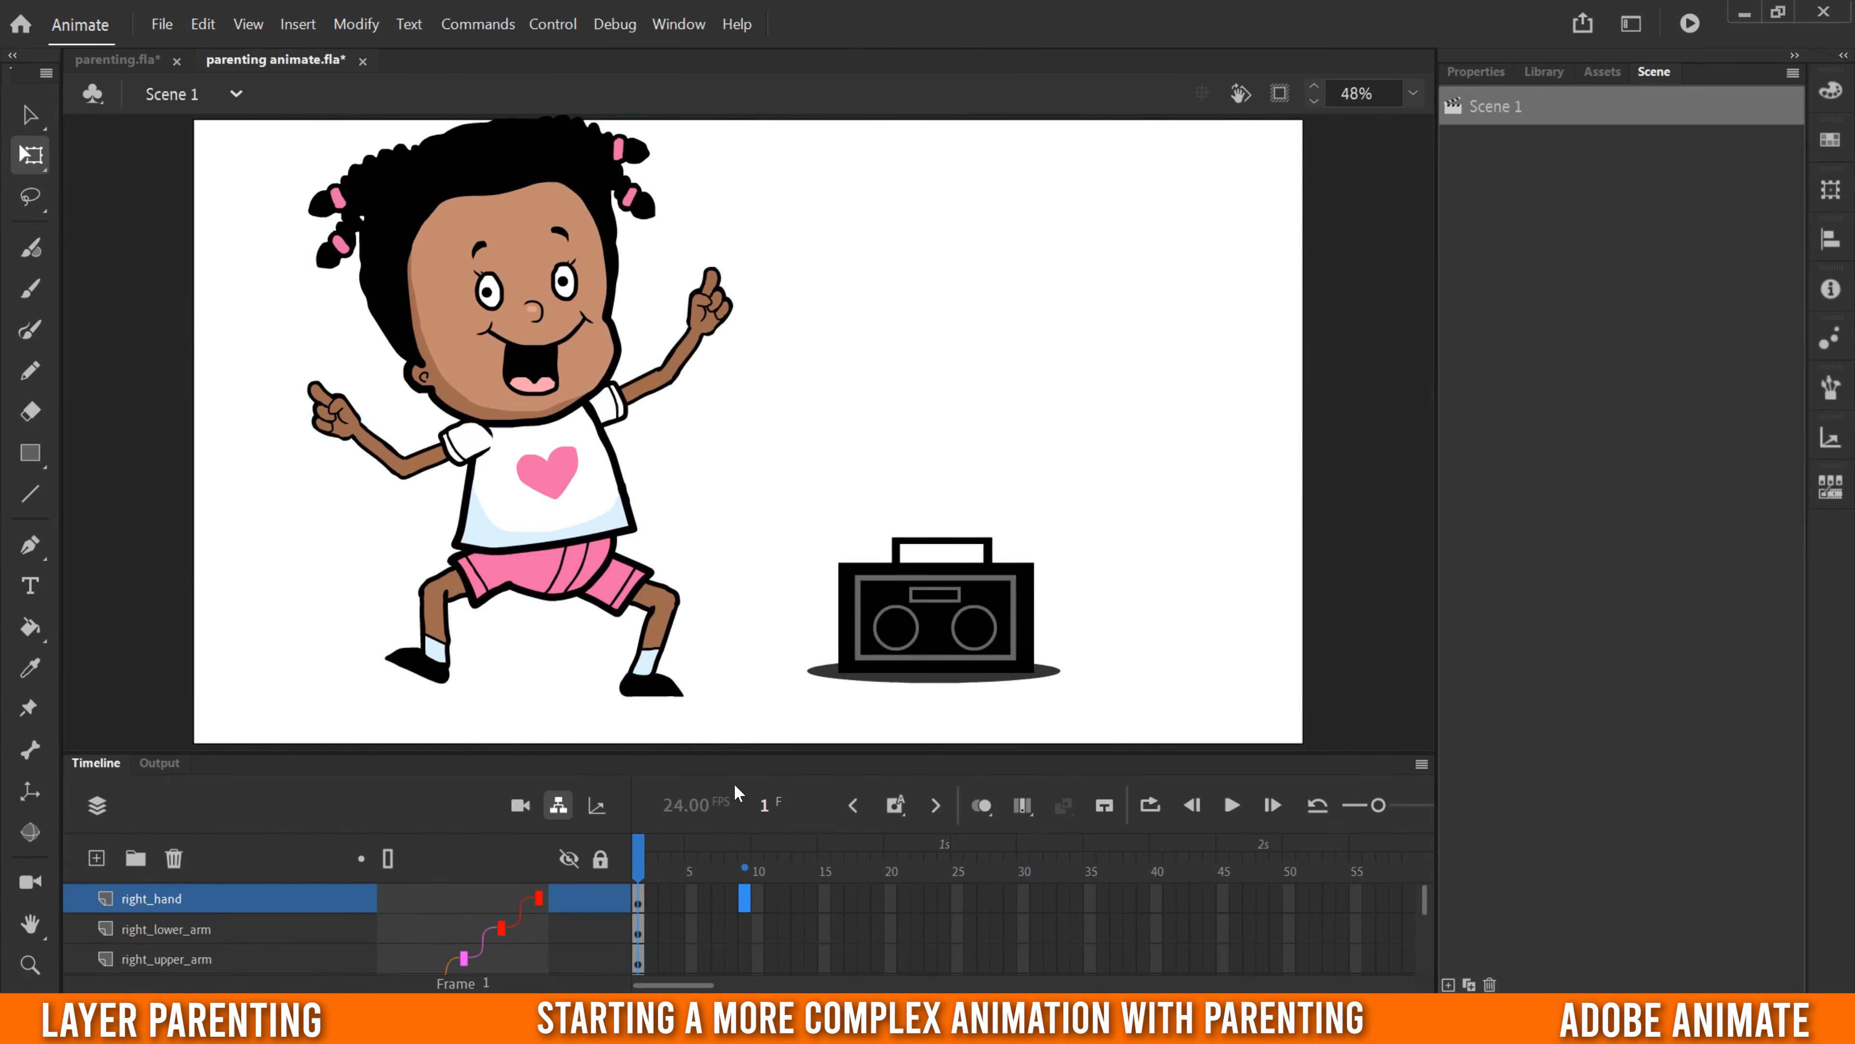
- Create a classic tween on frame 1 of all character layers from right_hand down to left_thigh
{"action": "left_click_drag", "start_coordinate": [753, 752], "coordinate": [813, 271]}
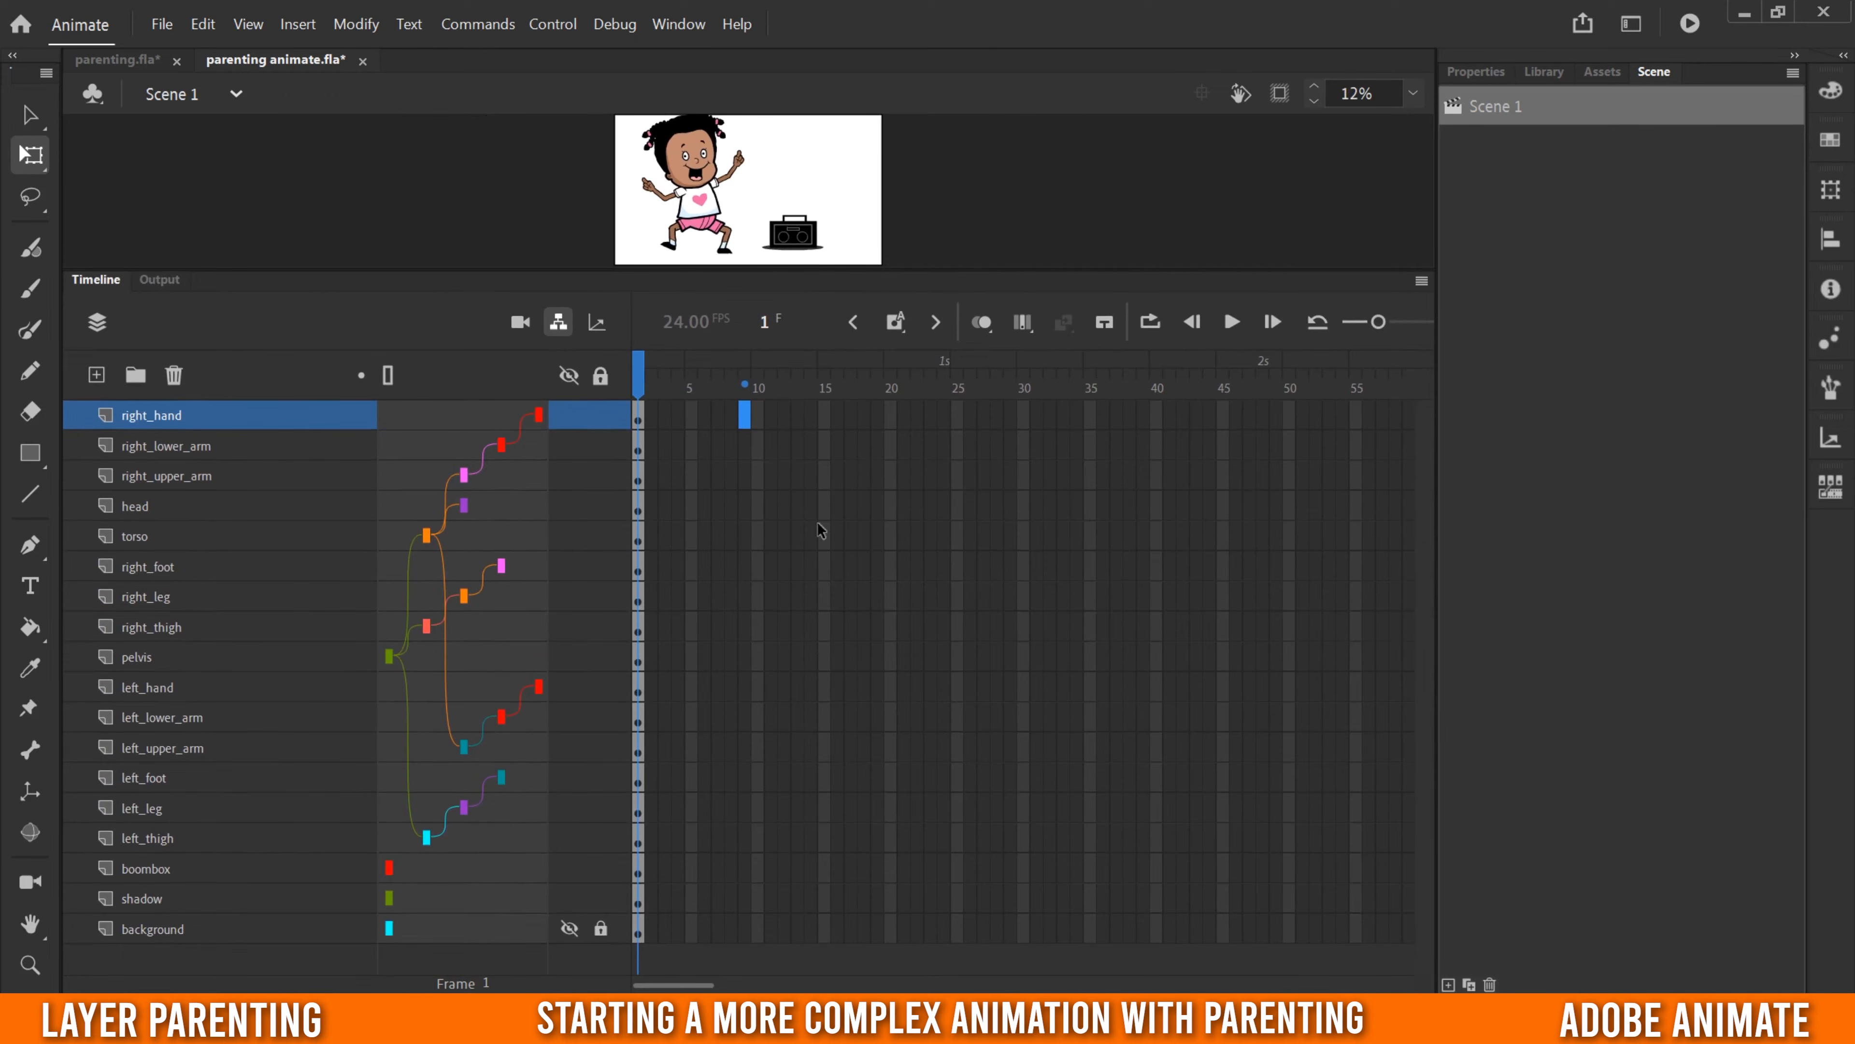
{"action": "left_click_drag", "start_coordinate": [641, 416], "coordinate": [635, 697]}
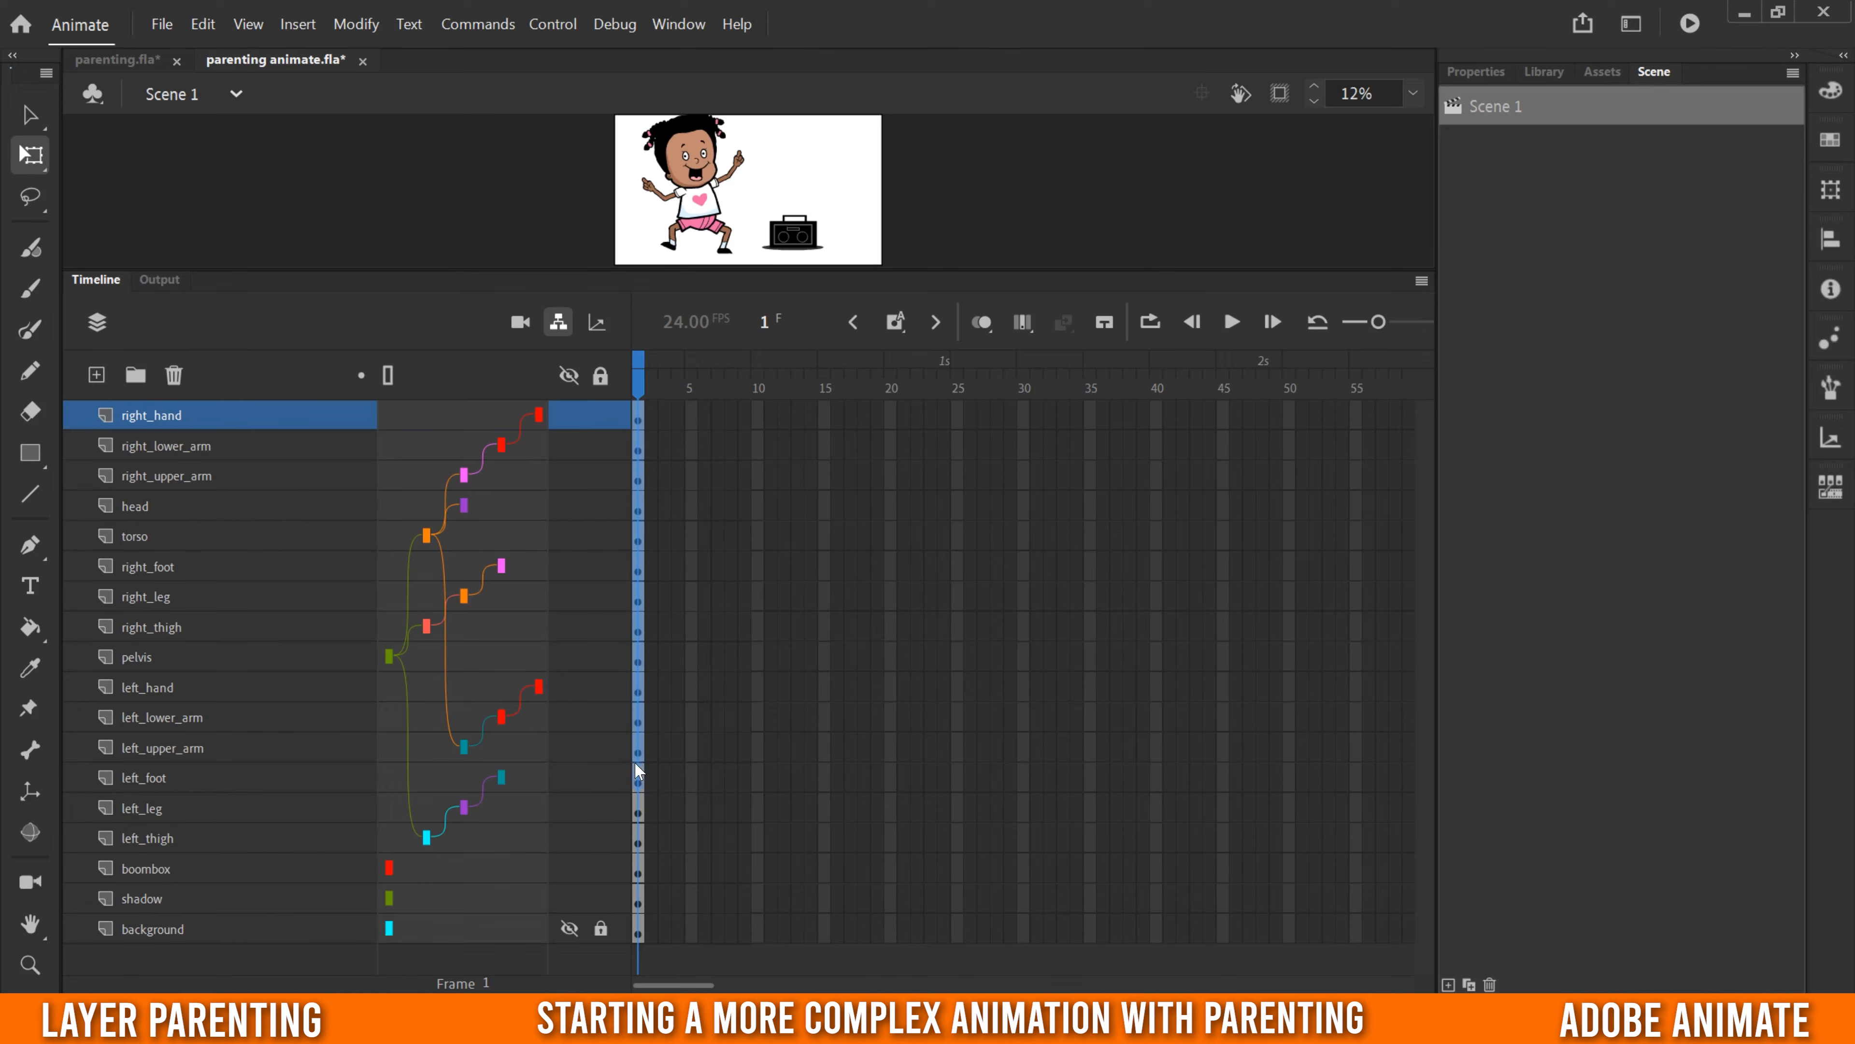
{"action": "left_click_drag", "start_coordinate": [638, 839], "coordinate": [638, 840]}
{"action": "right_click", "coordinate": [641, 744]}
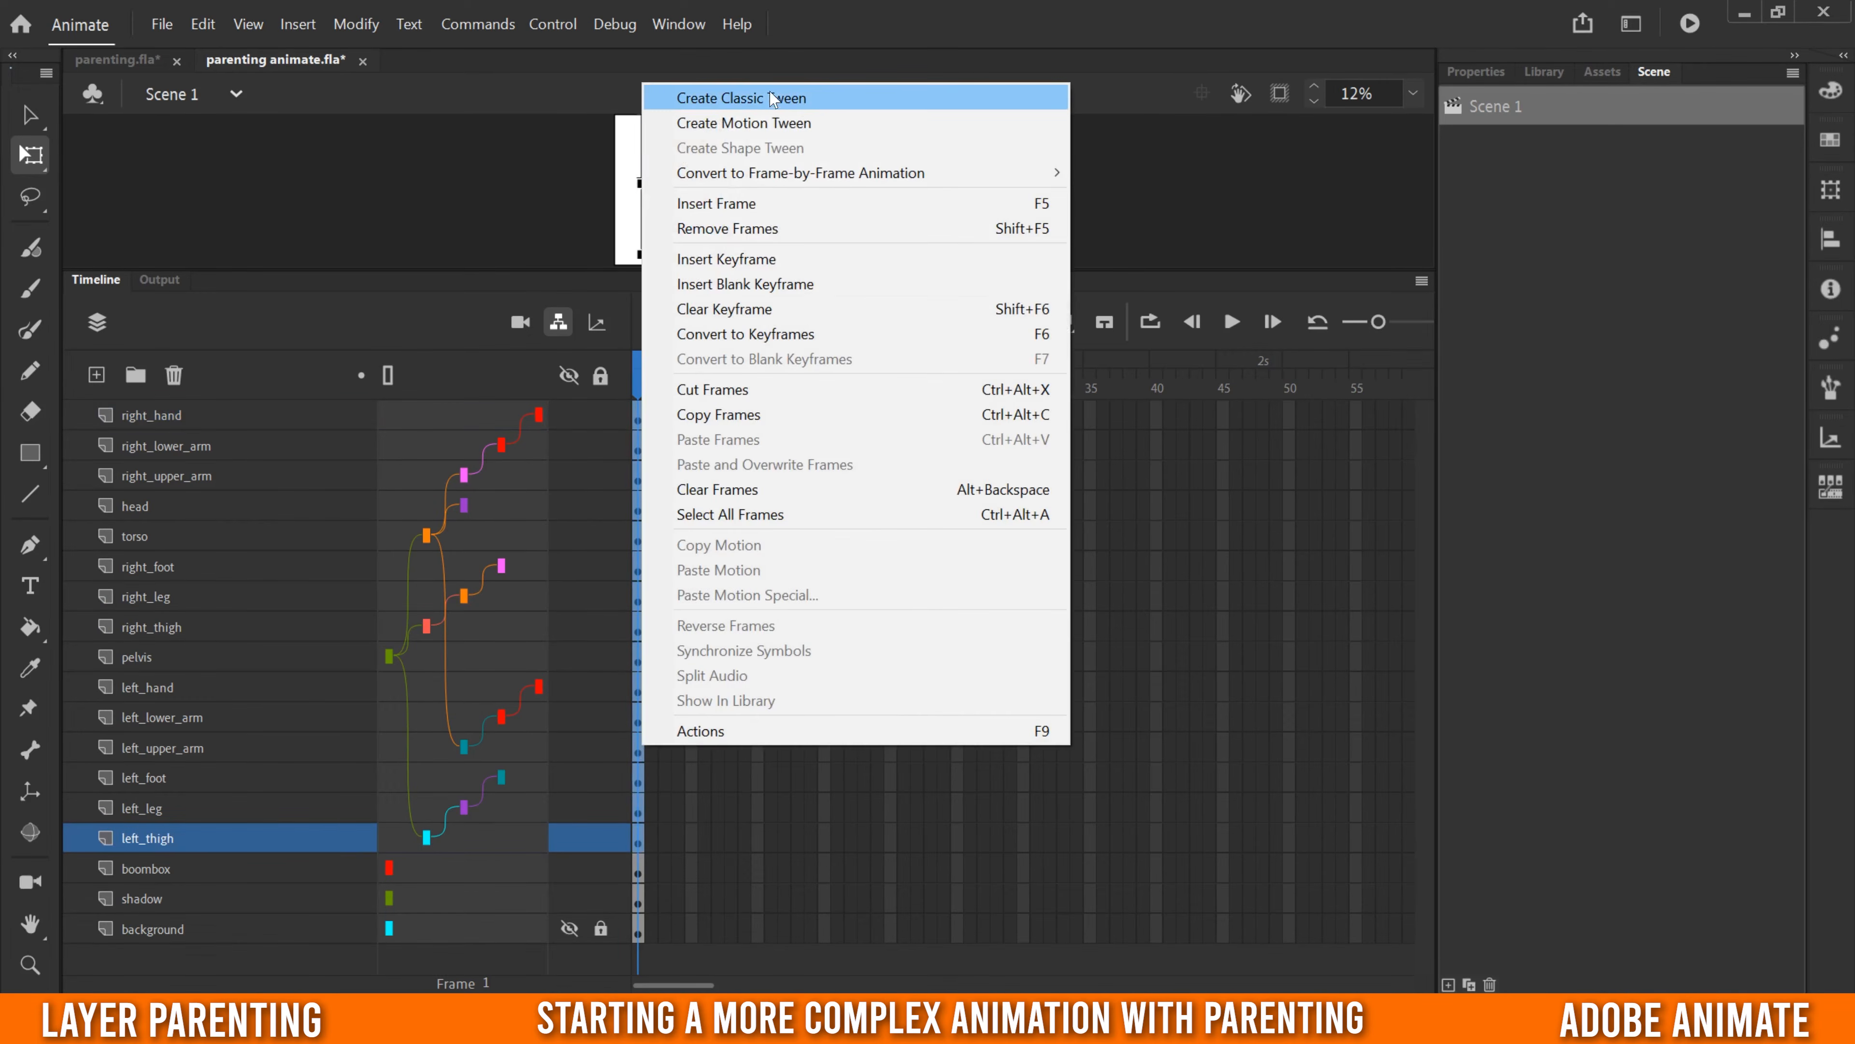
{"action": "left_click", "coordinate": [752, 99]}
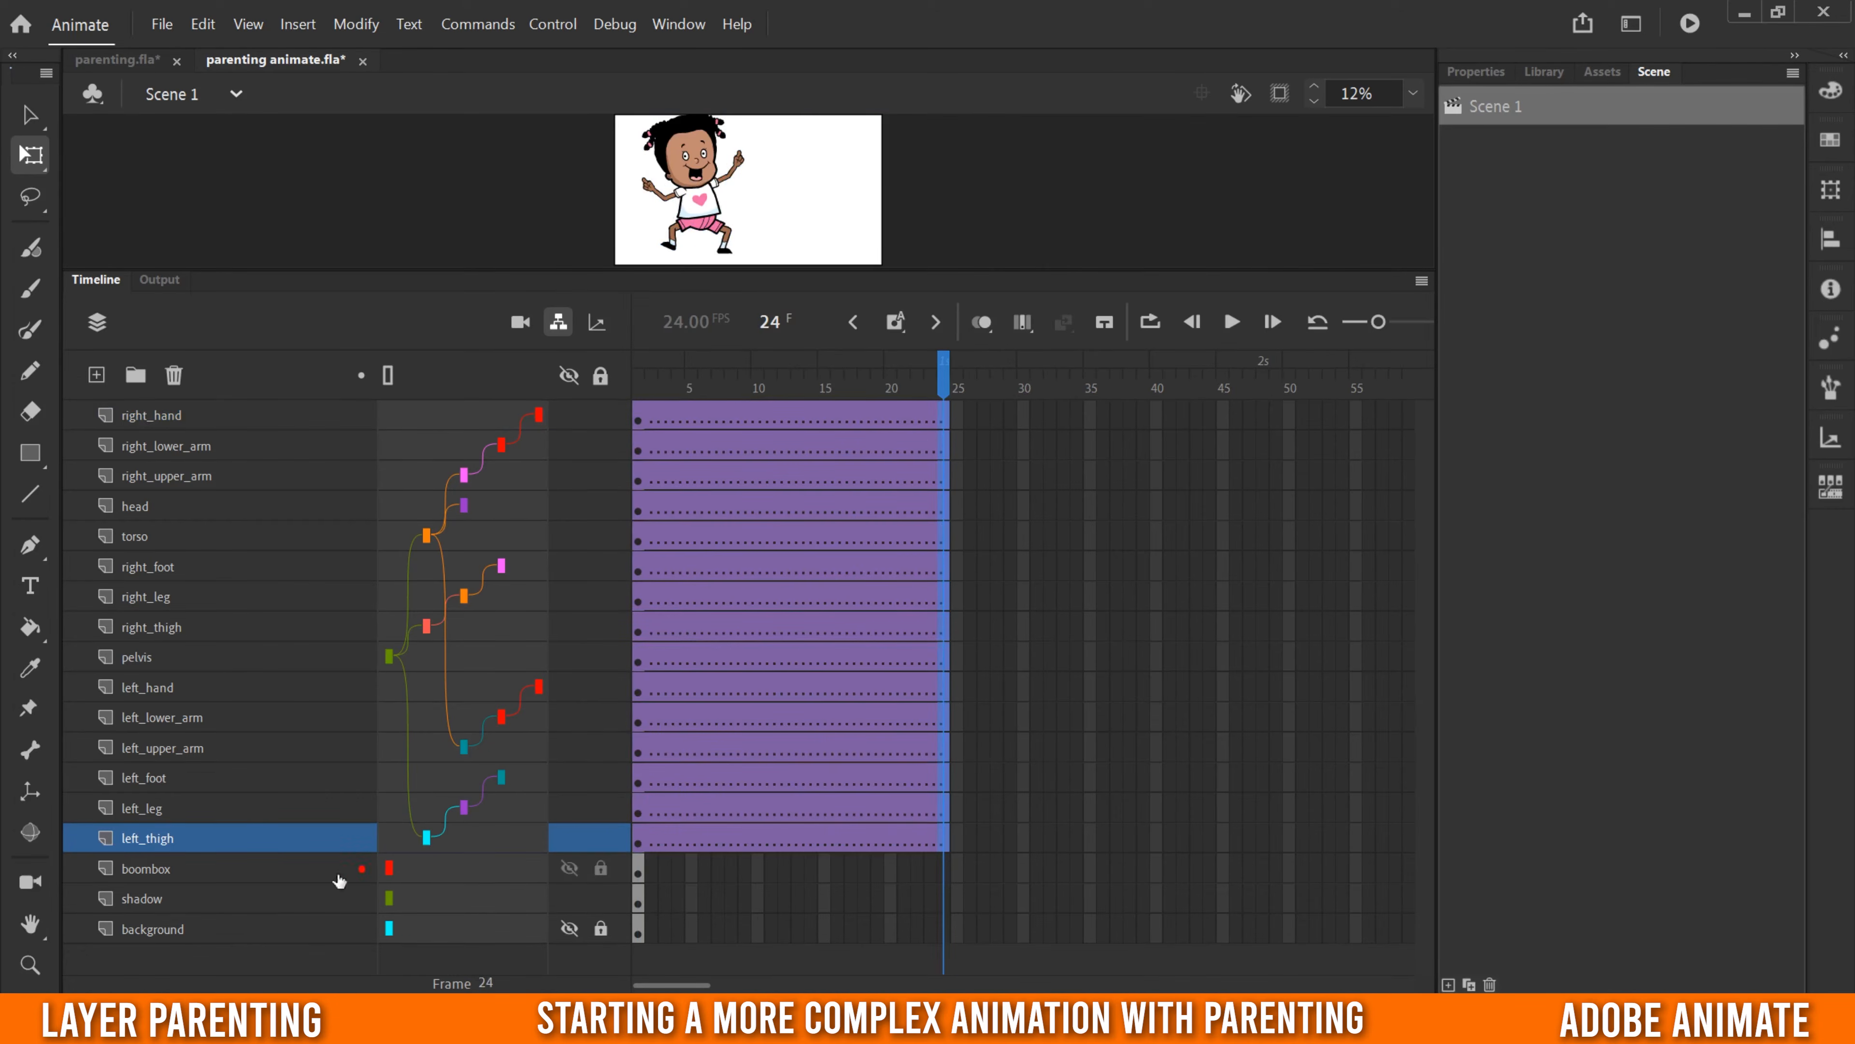
- Insert keyframes at frame 24 on the boombox and shadow layers
{"action": "left_click", "coordinate": [142, 871]}
{"action": "left_click", "coordinate": [151, 899]}
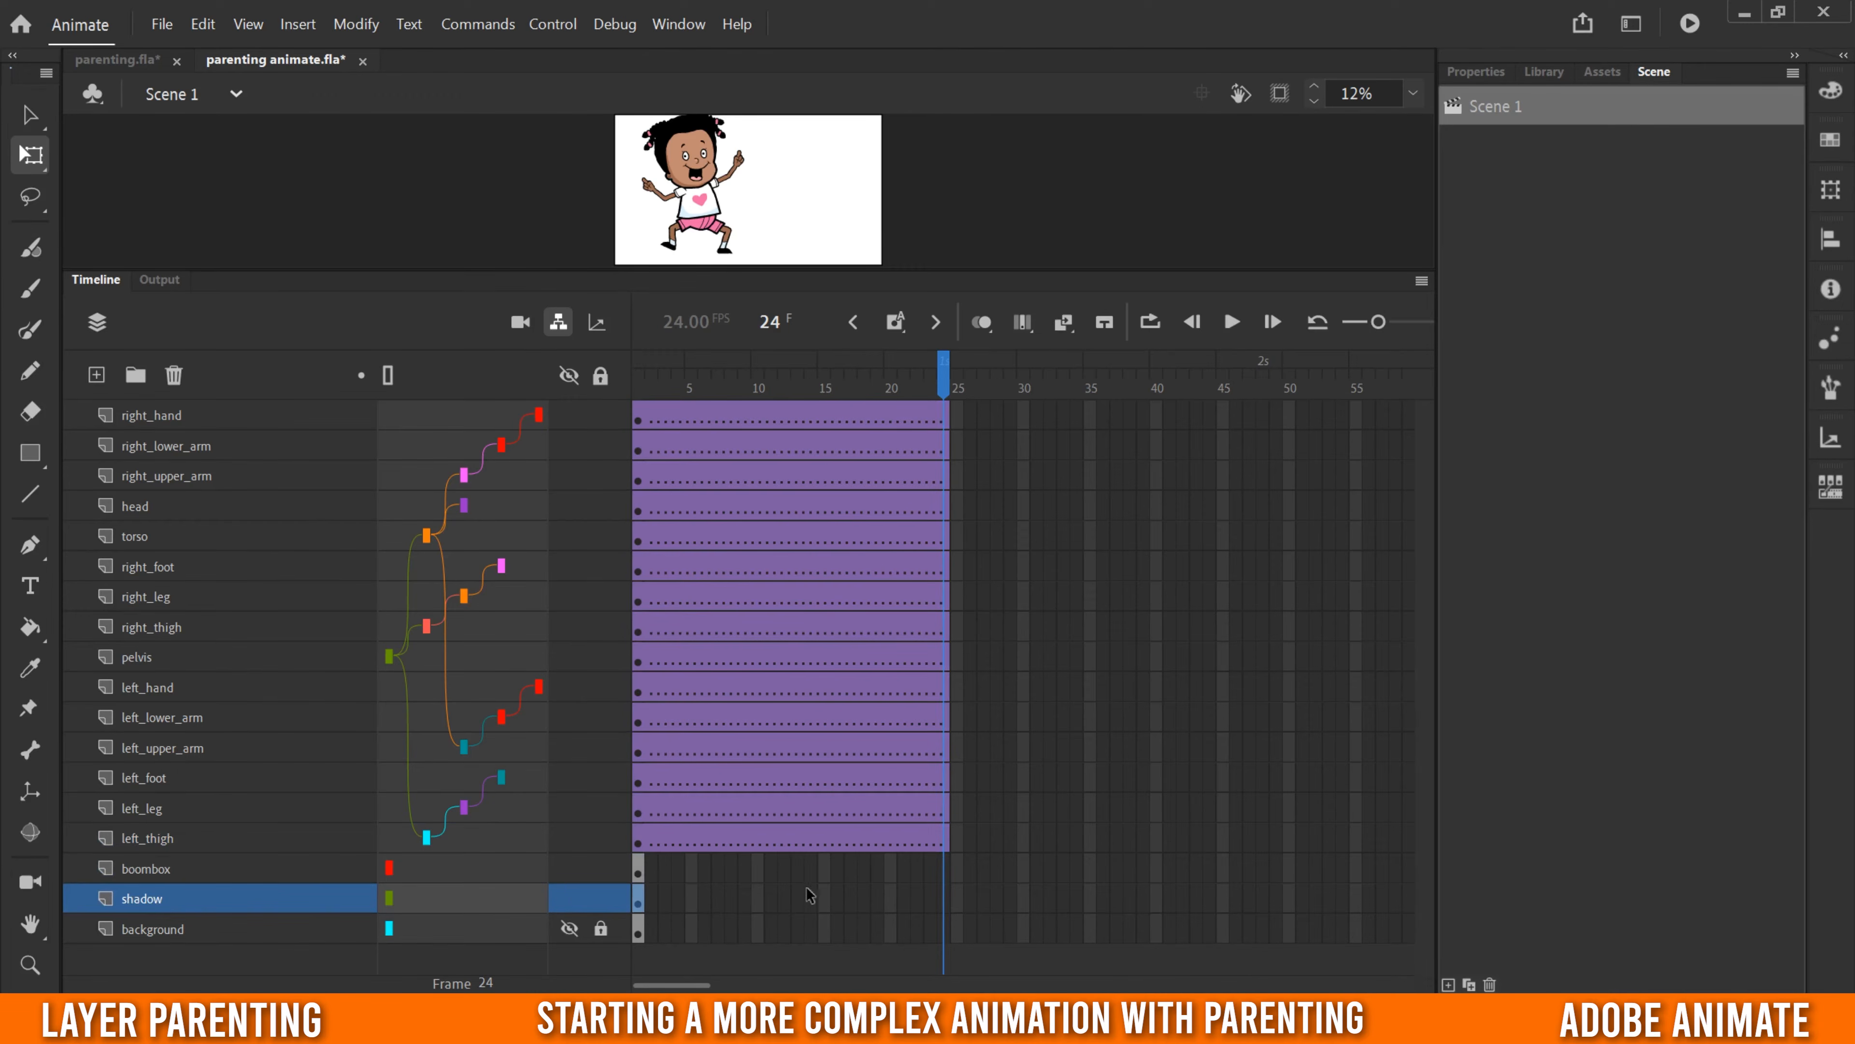
{"action": "left_click", "coordinate": [946, 870]}
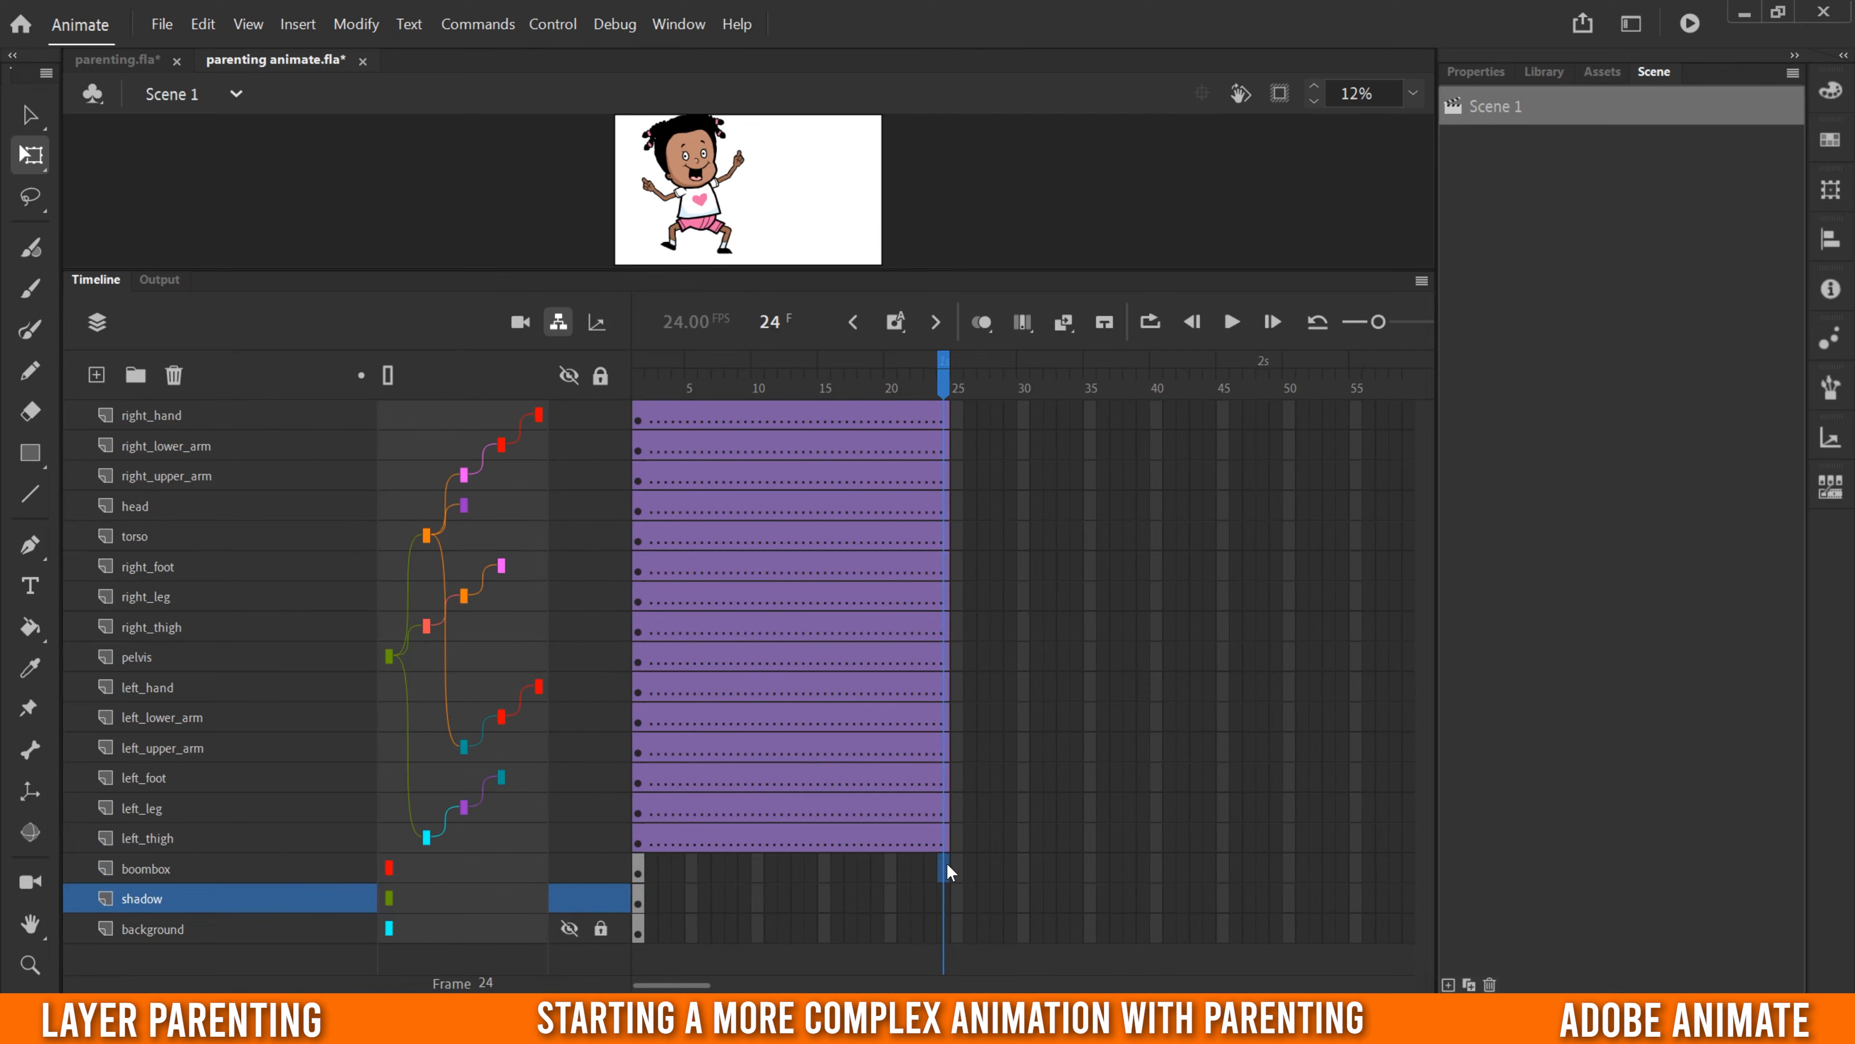
{"action": "right_click", "coordinate": [944, 896]}
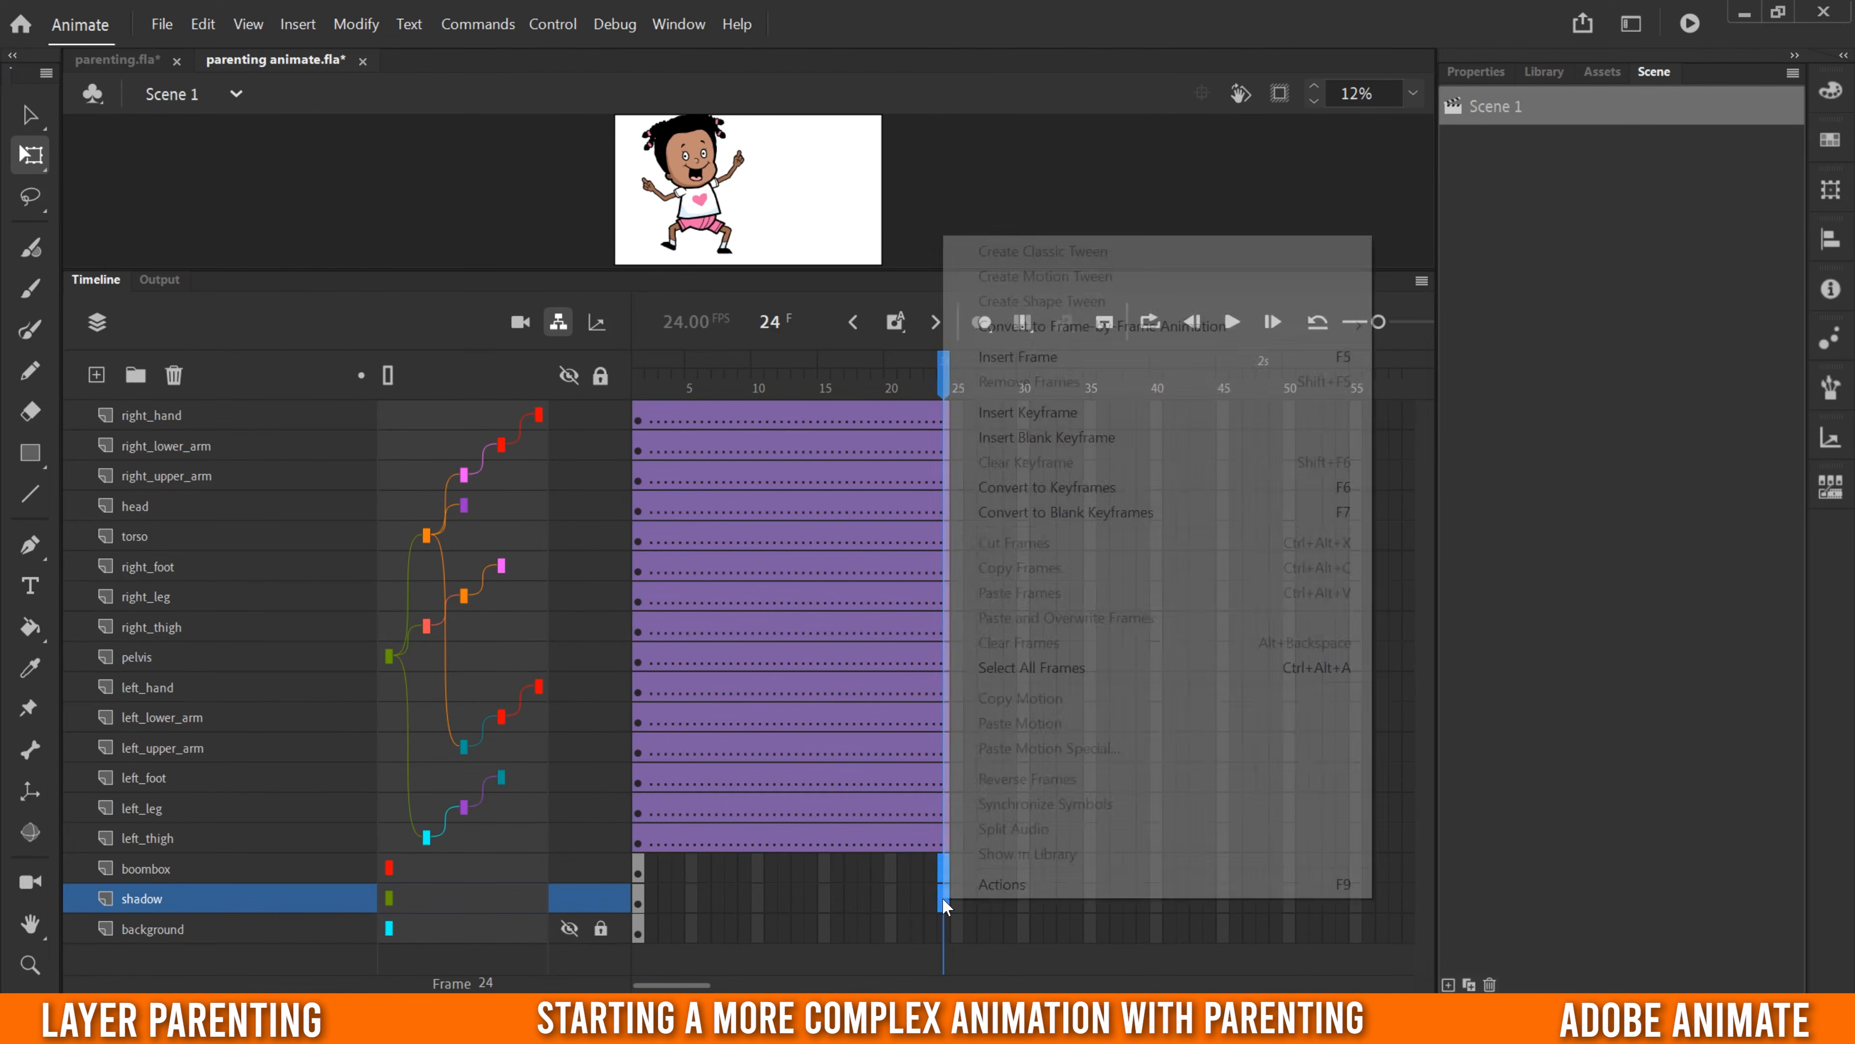
{"action": "left_click", "coordinate": [1053, 419]}
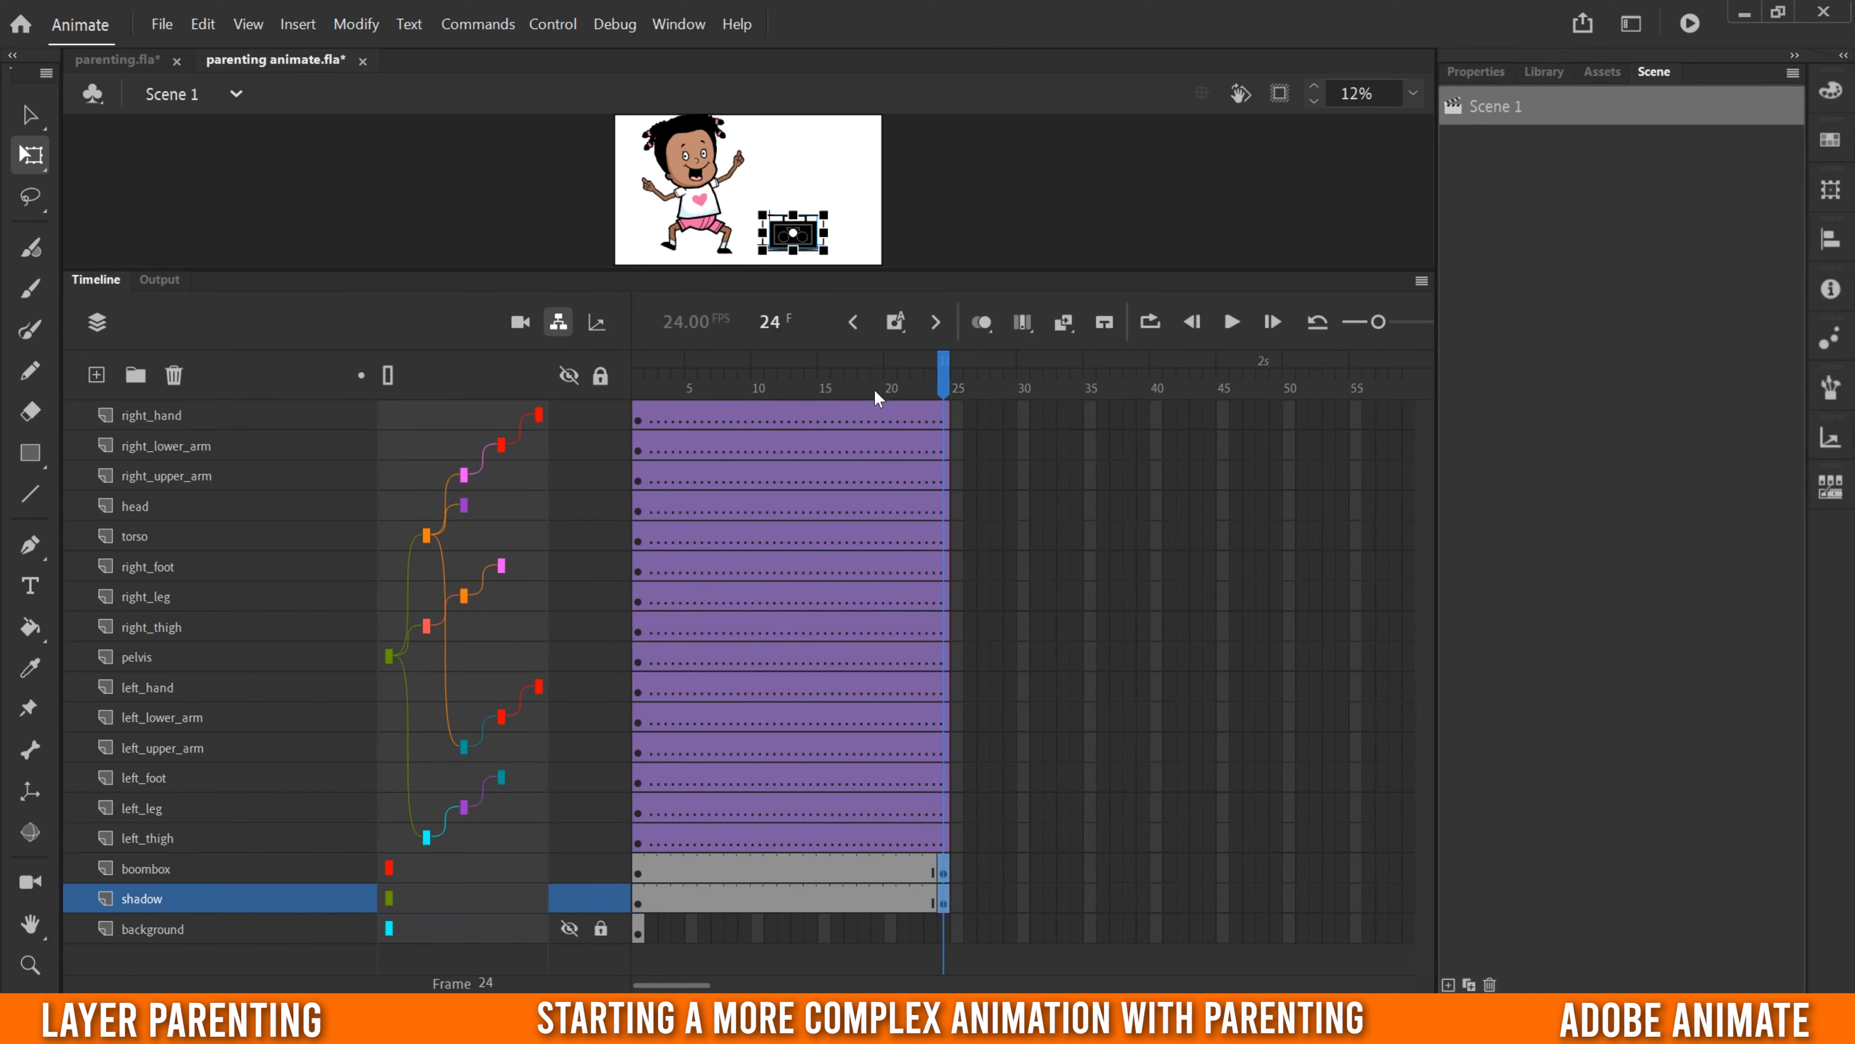
- Go back to frame 1, enlarge the stage, and select the torso, head and right upper arm to identify their layers
{"action": "left_click_drag", "start_coordinate": [881, 385], "coordinate": [621, 397]}
{"action": "left_click_drag", "start_coordinate": [729, 272], "coordinate": [730, 681]}
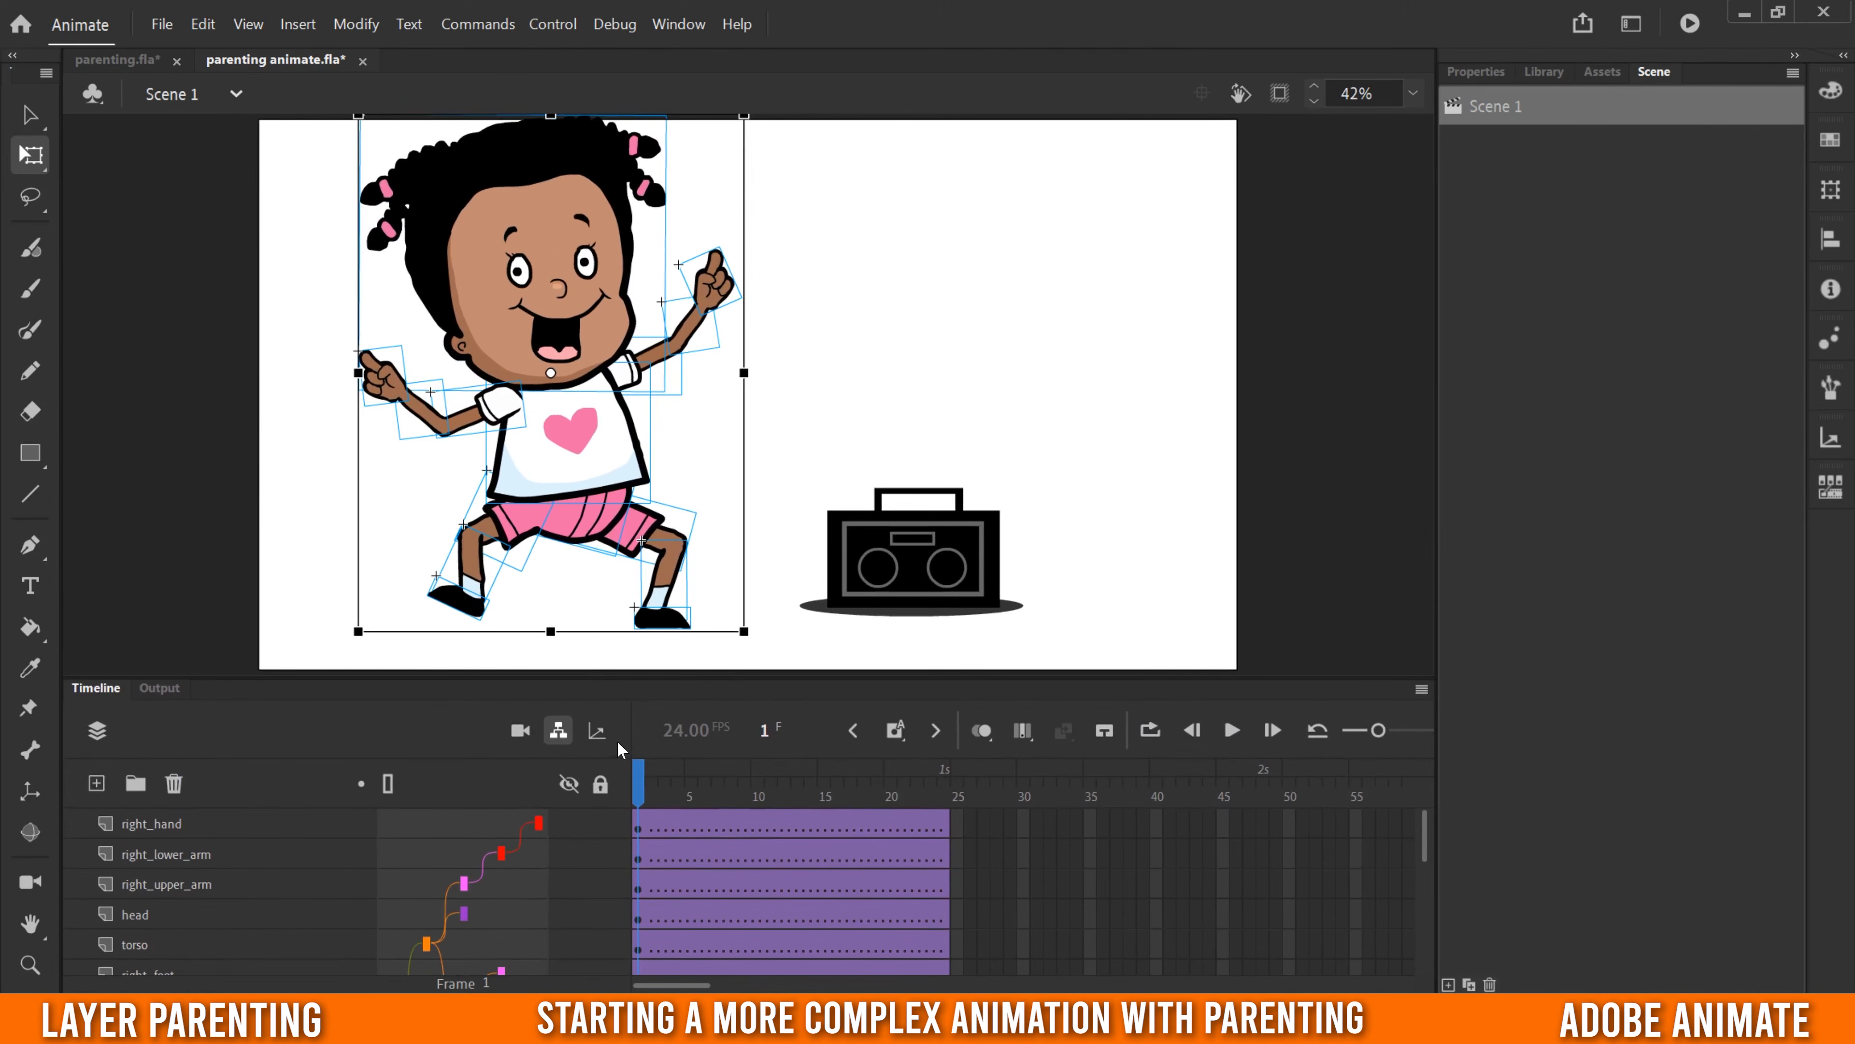
{"action": "mouse_move", "coordinate": [640, 804]}
{"action": "left_mouse_down"}
{"action": "mouse_move", "coordinate": [672, 795]}
{"action": "mouse_move", "coordinate": [622, 786]}
{"action": "left_mouse_up"}
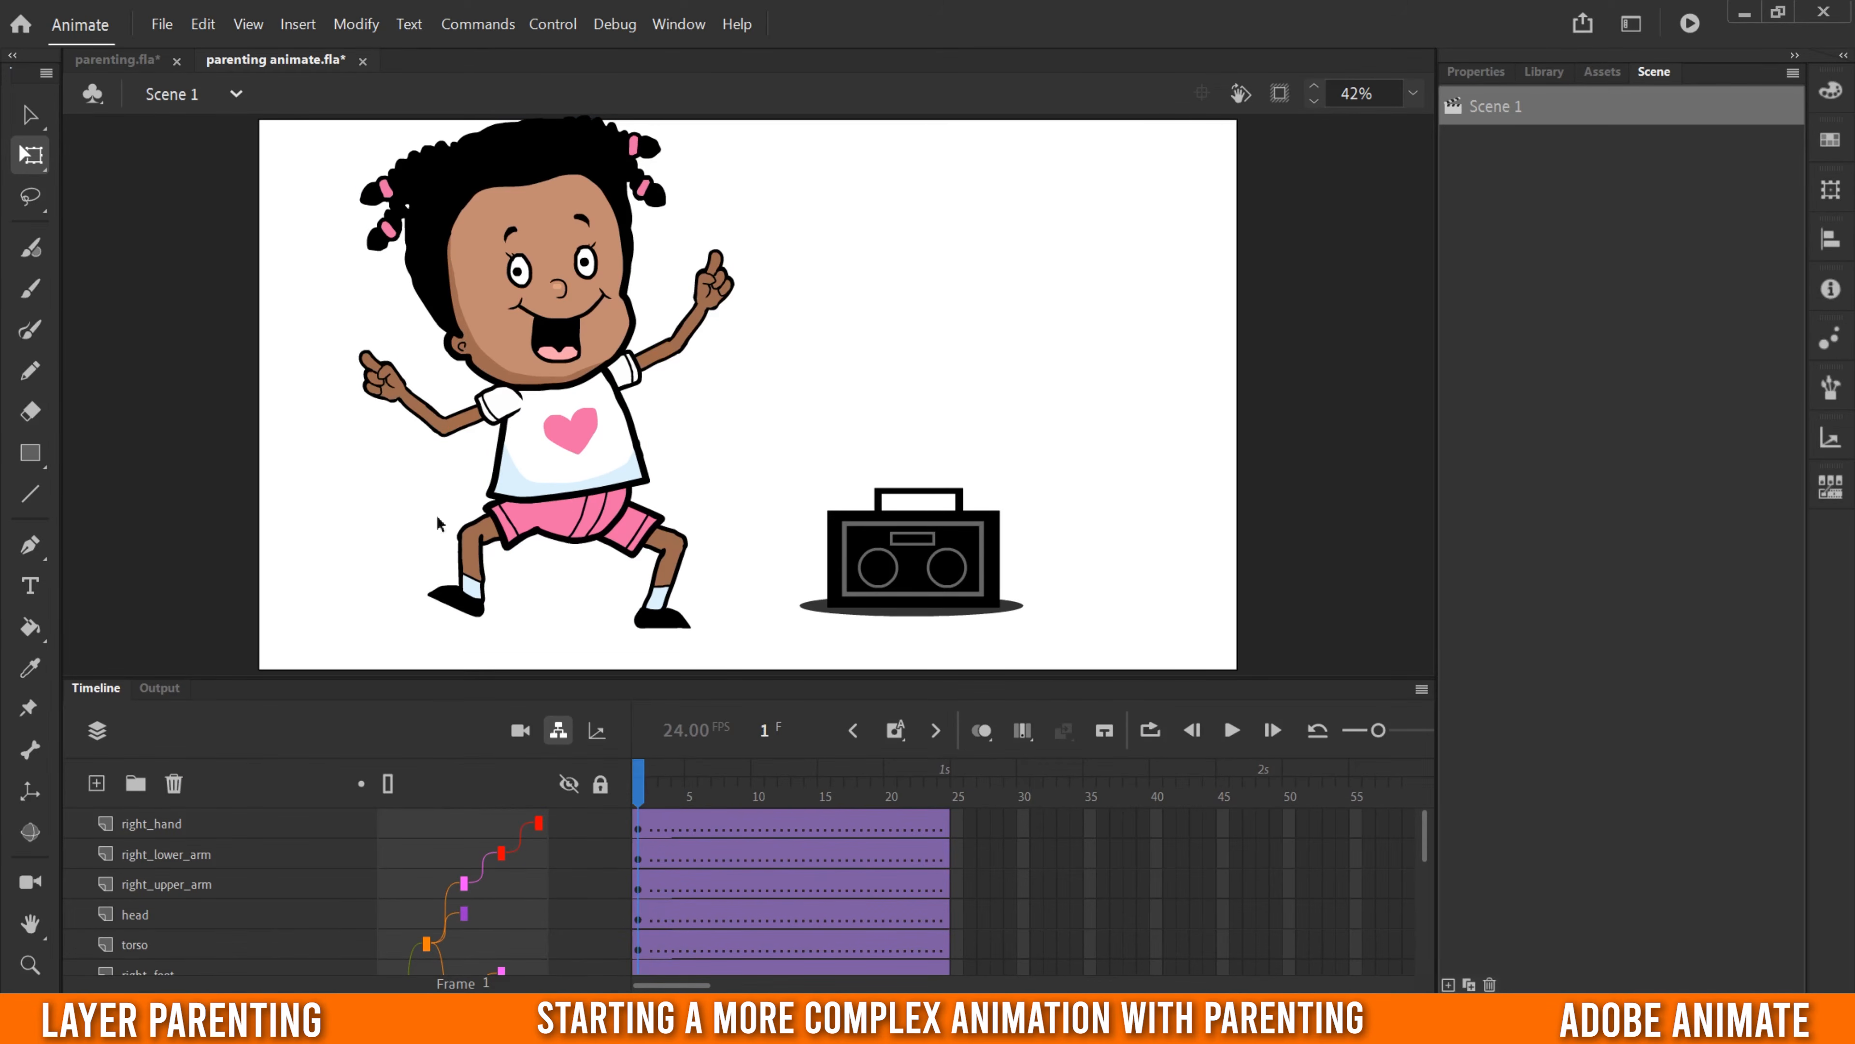
{"action": "left_click", "coordinate": [572, 496]}
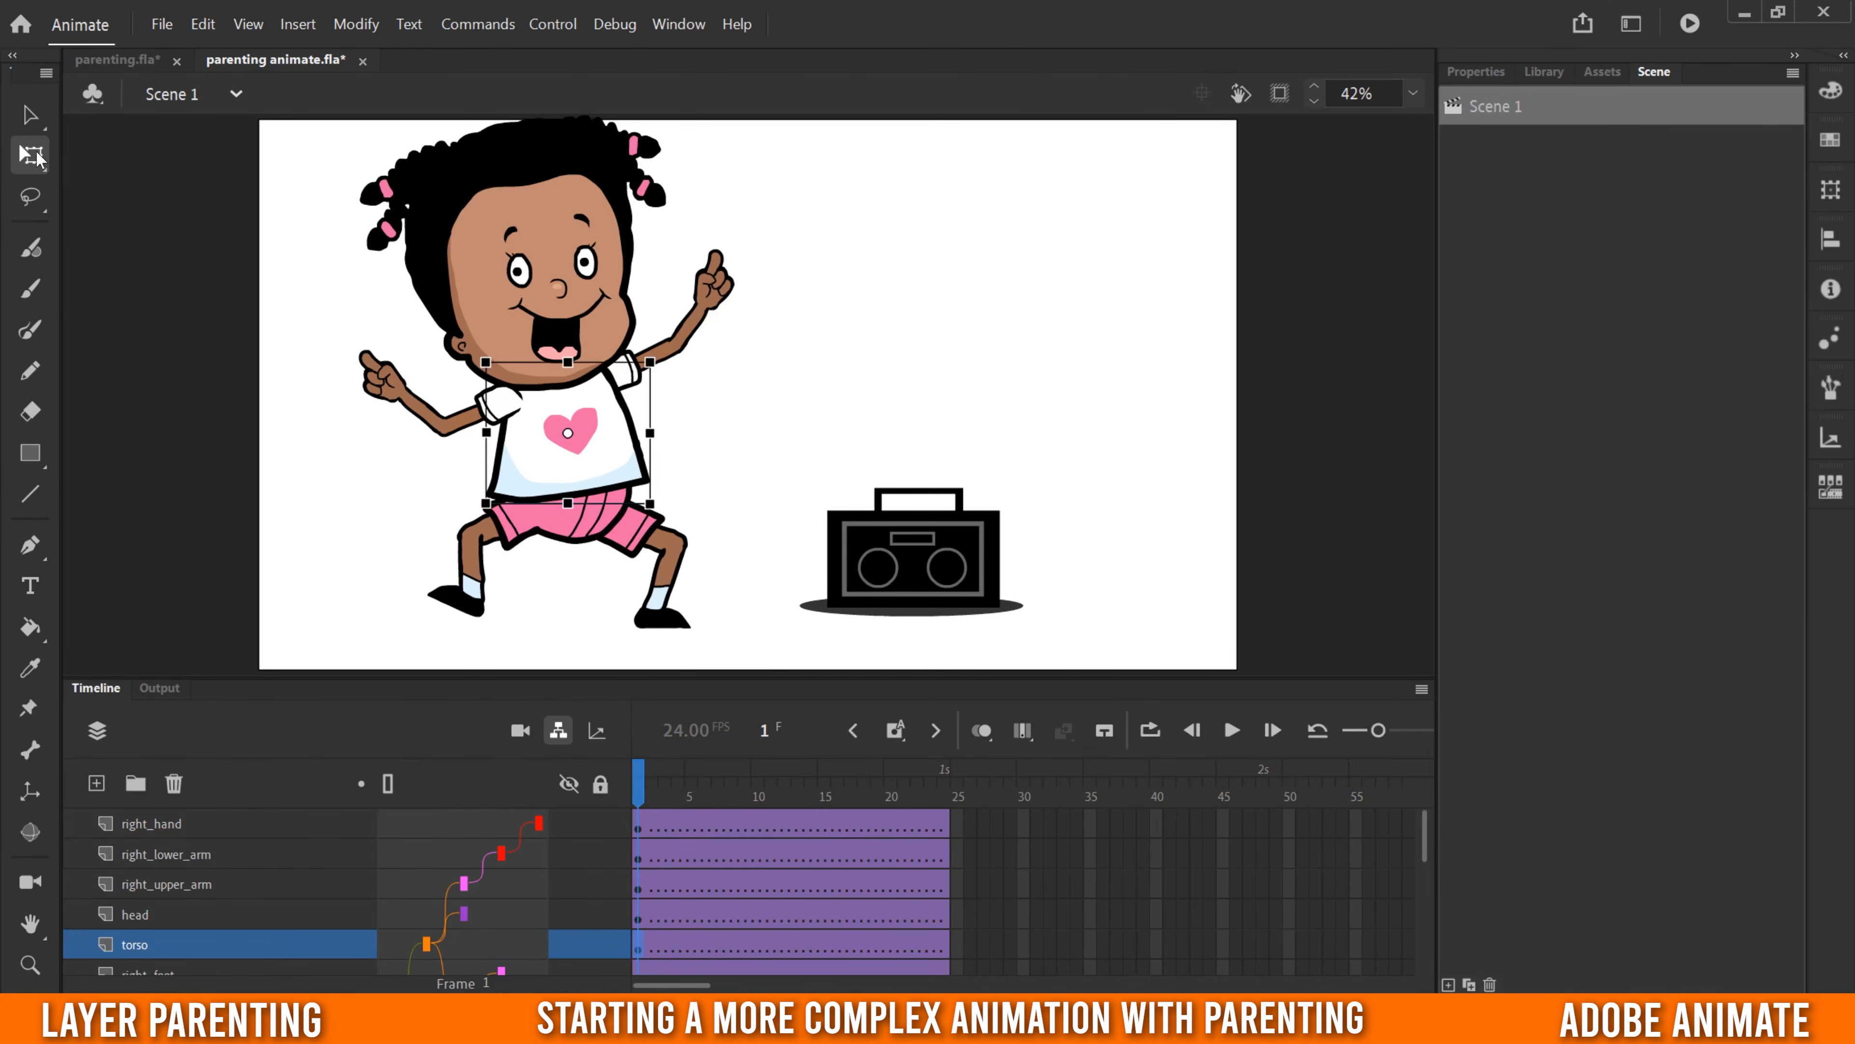
{"action": "left_click", "coordinate": [554, 294]}
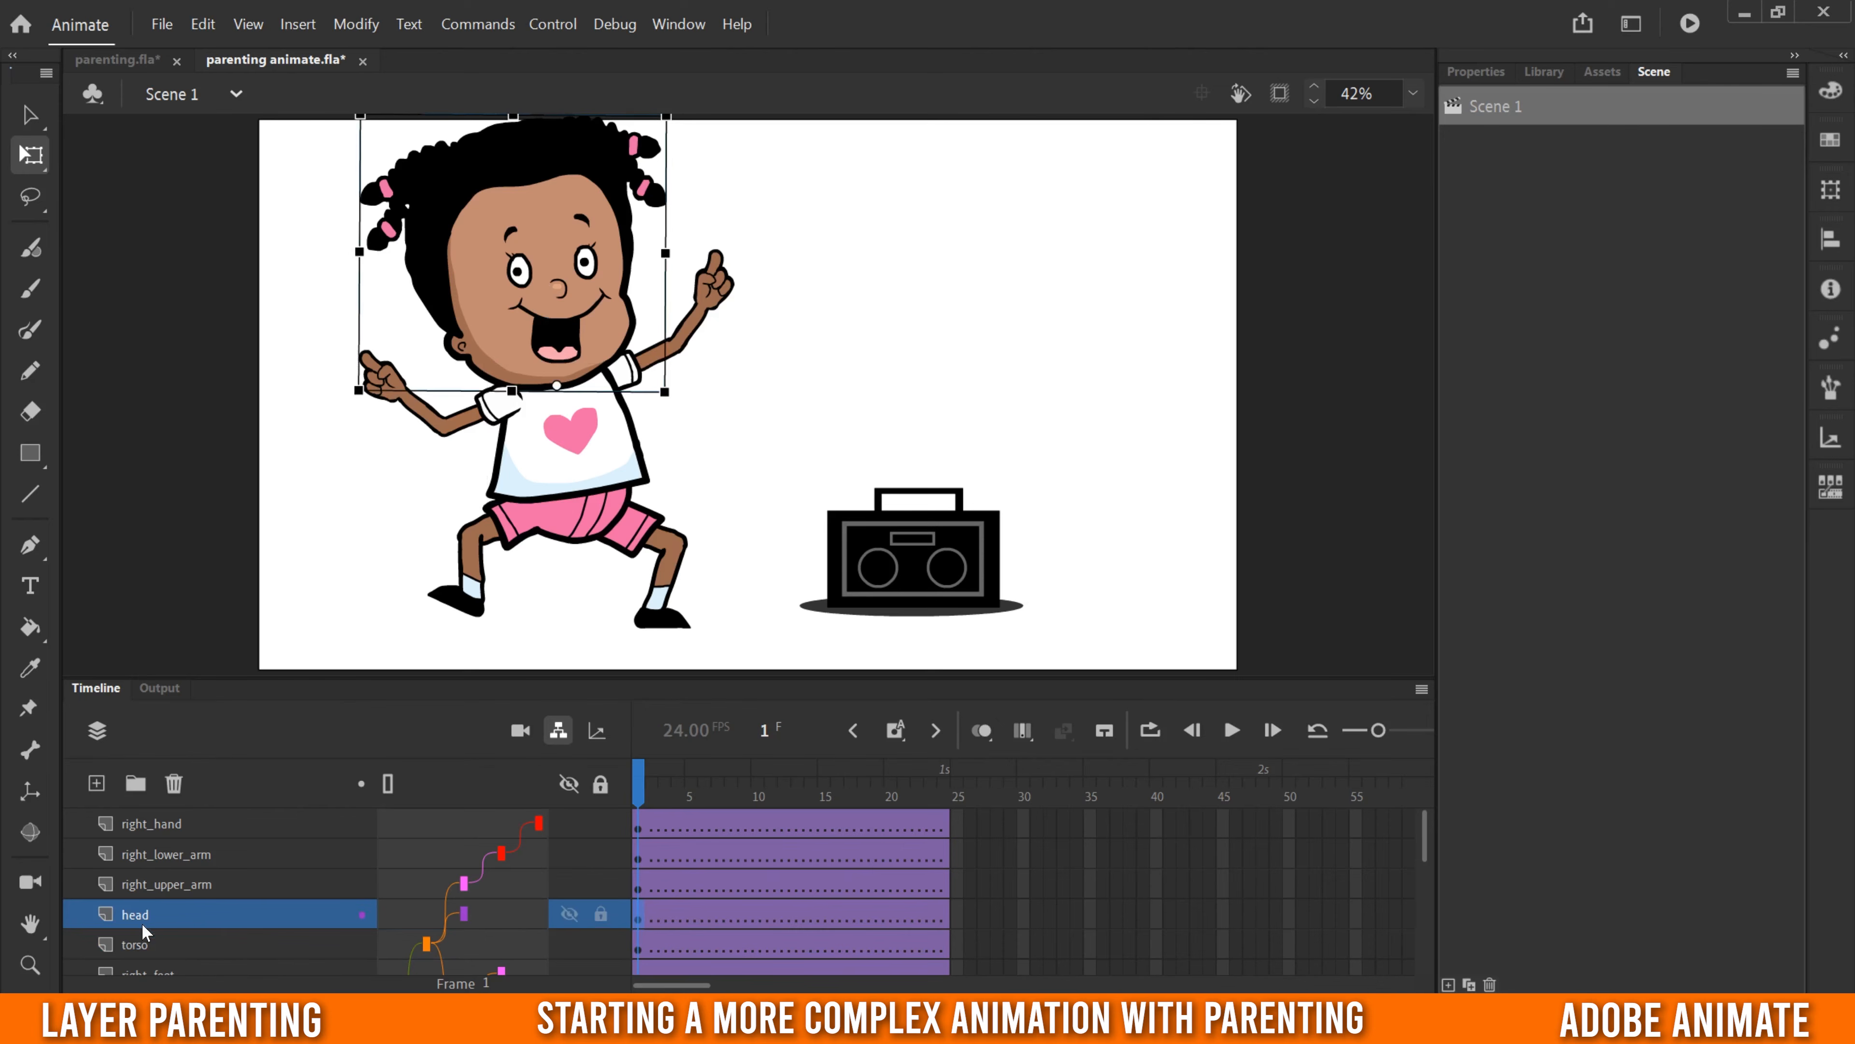
{"action": "left_click", "coordinate": [548, 455]}
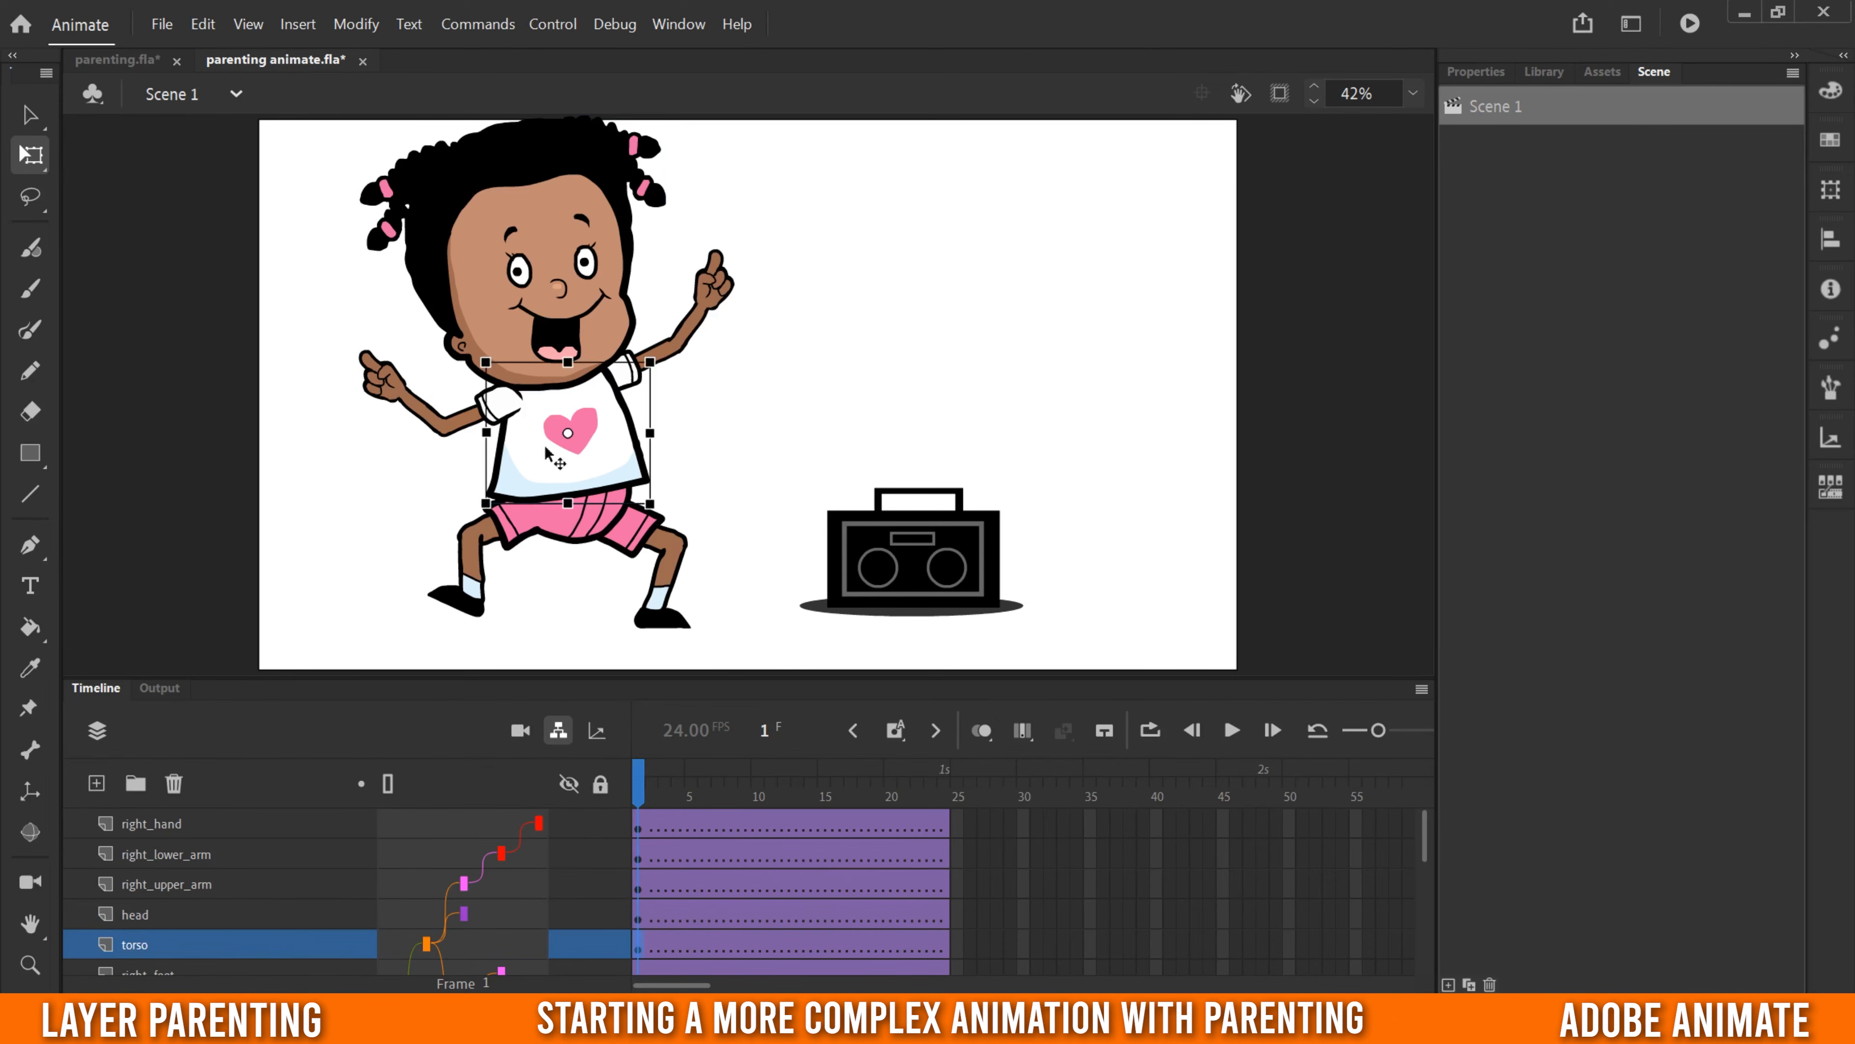
{"action": "left_click", "coordinate": [460, 427]}
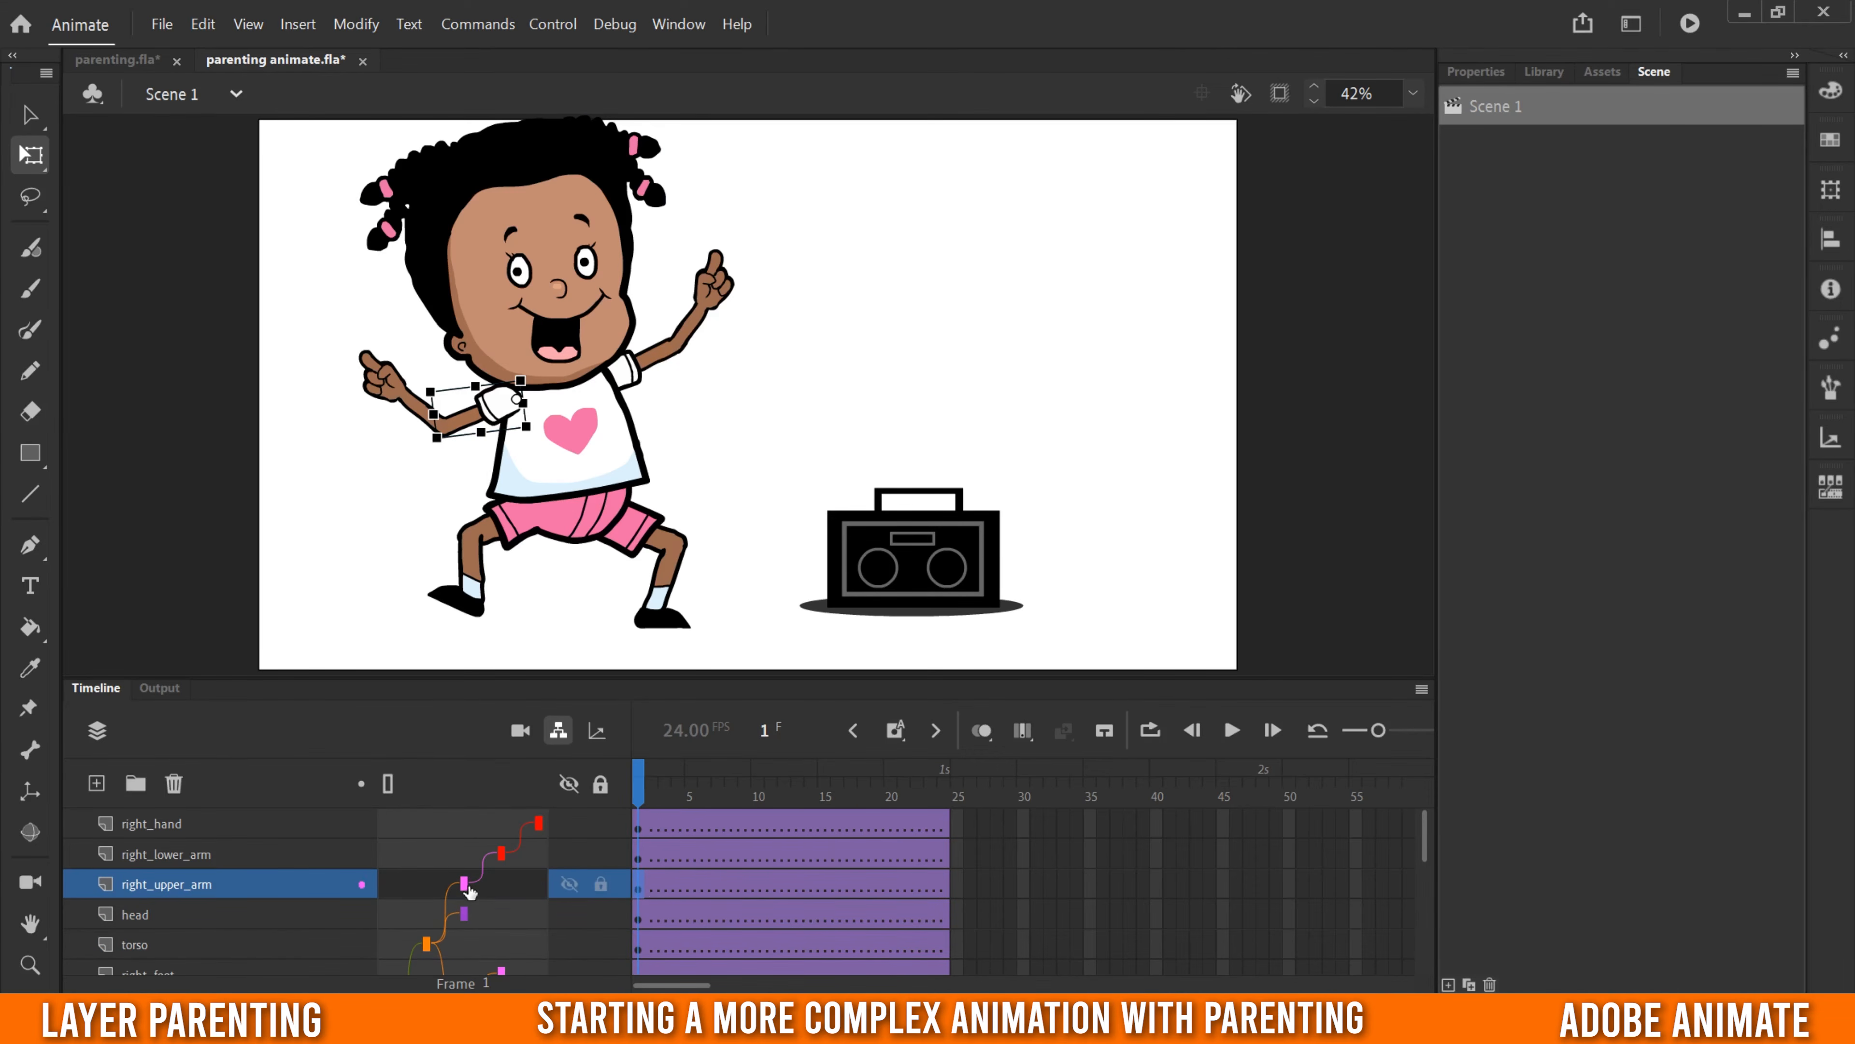
- On frame 1, rotate the right upper arm downward at the shoulder so the whole arm drops
{"action": "left_click", "coordinate": [641, 859]}
{"action": "left_click", "coordinate": [640, 826]}
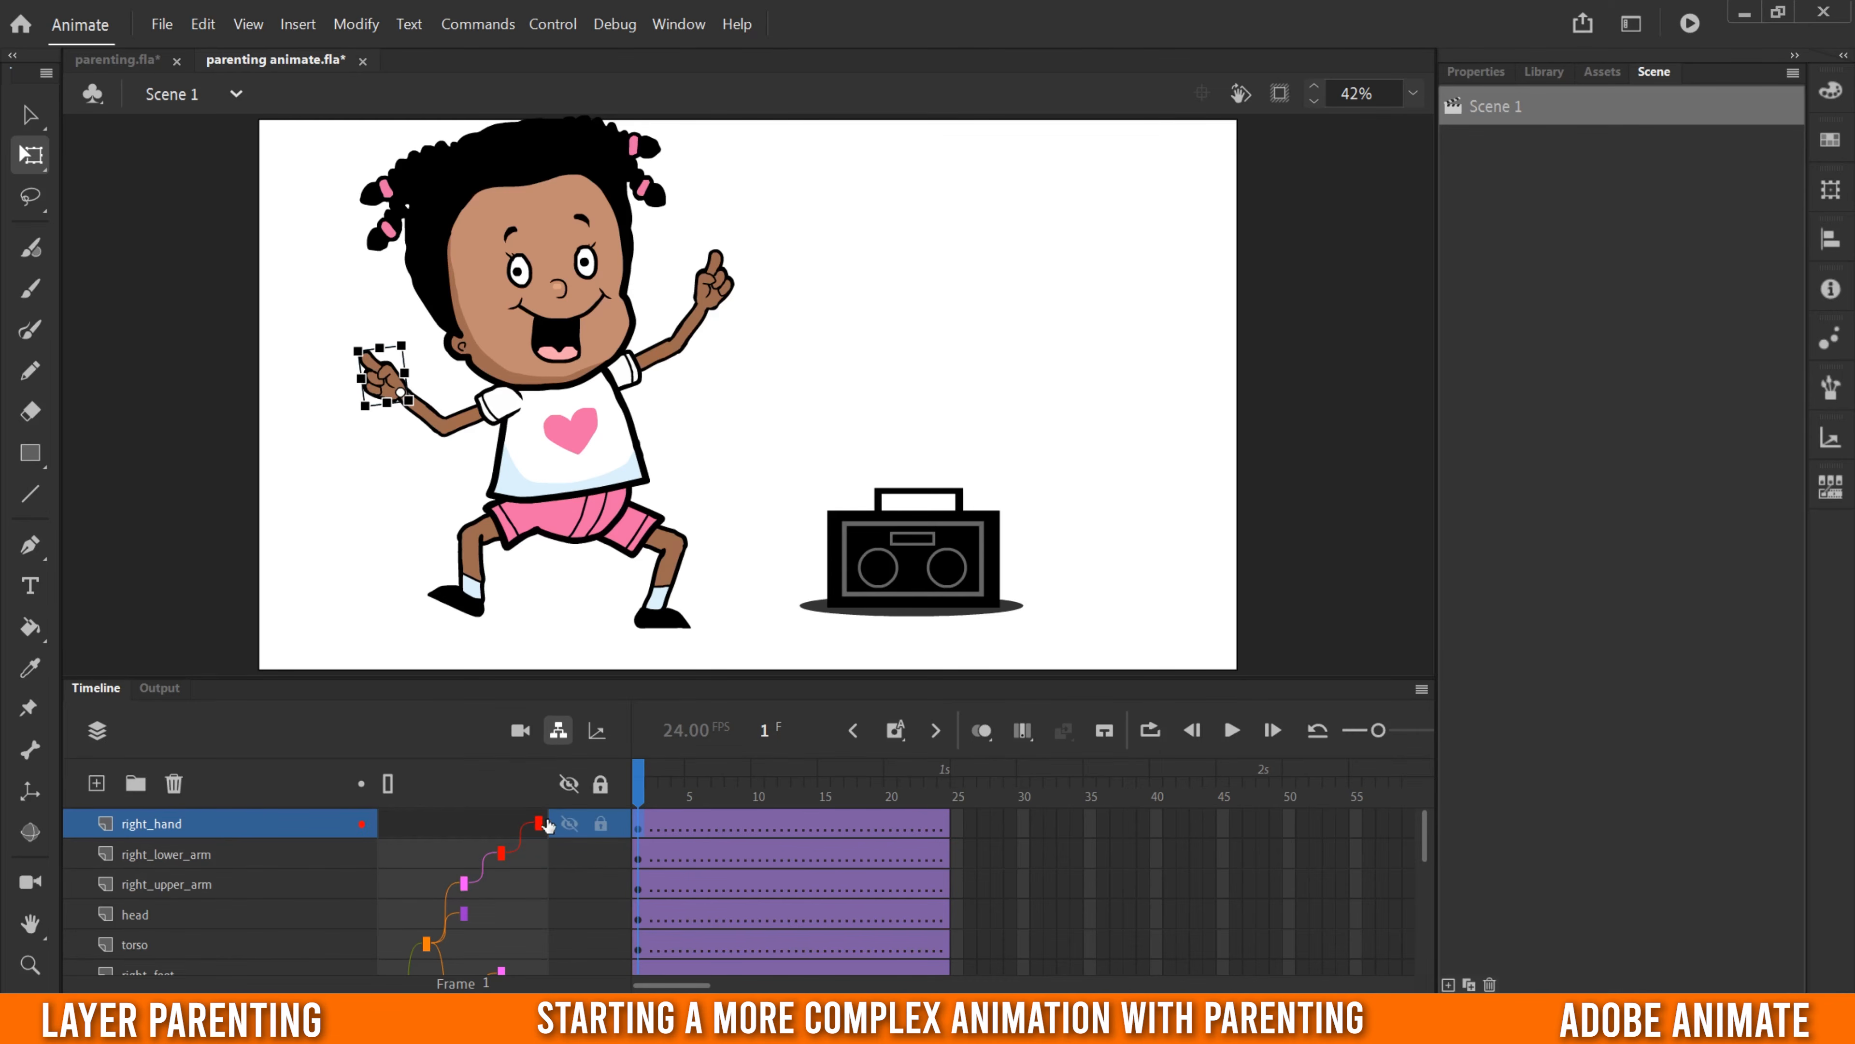
{"action": "left_click", "coordinate": [639, 888]}
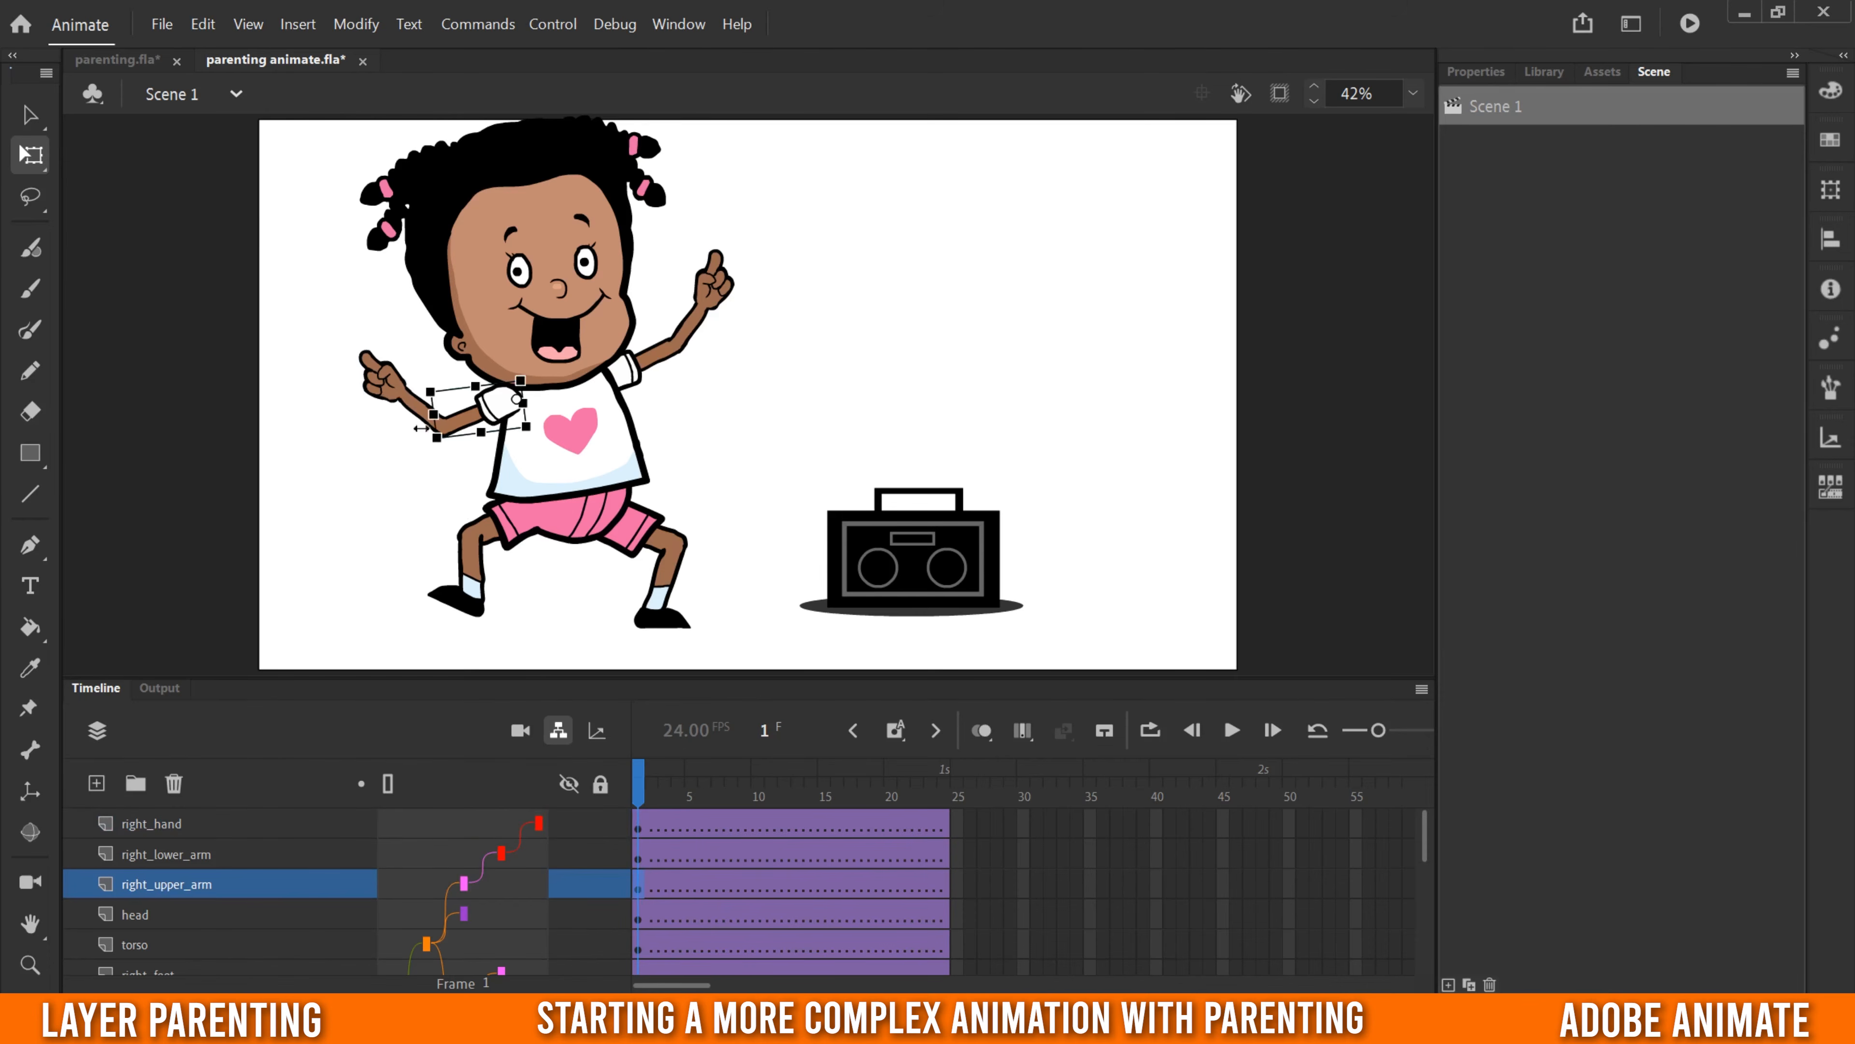
{"action": "left_click_drag", "start_coordinate": [437, 439], "coordinate": [466, 472]}
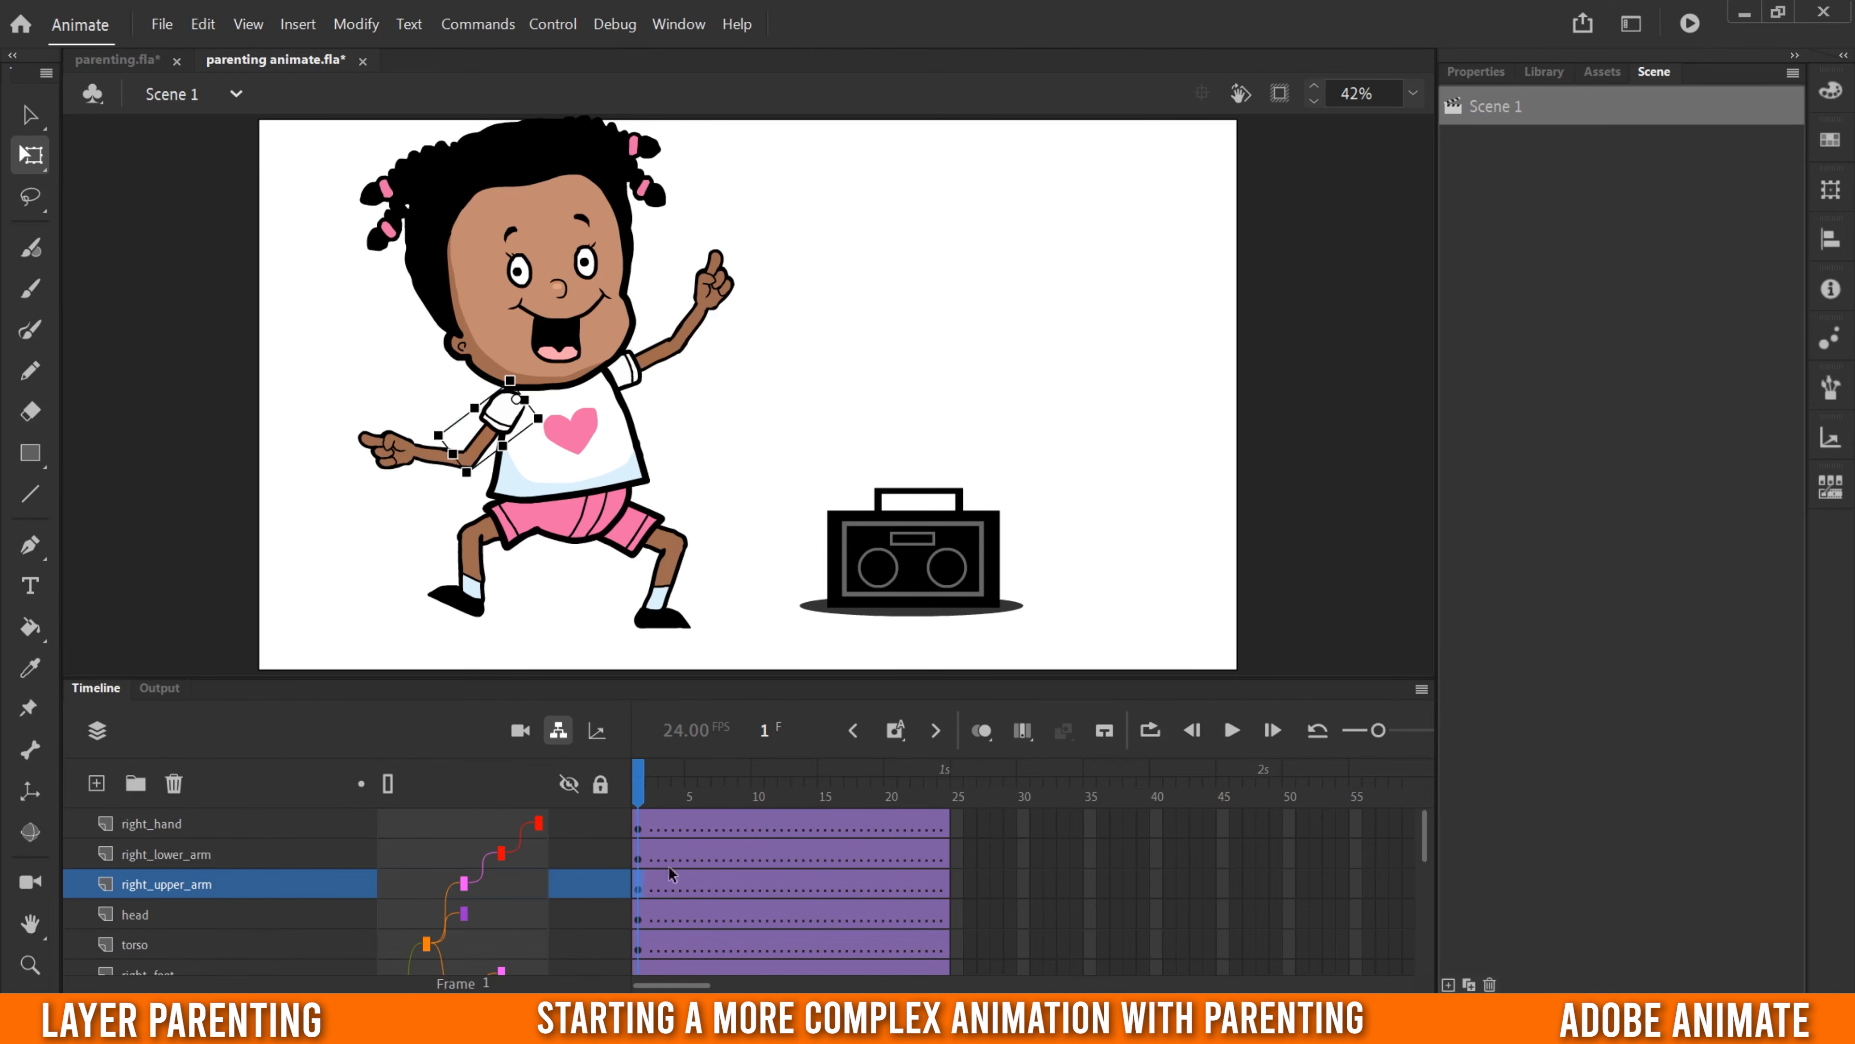
- Insert keyframes at frame 5 on all character layers from right_hand down to left_thigh
{"action": "mouse_move", "coordinate": [595, 895]}
{"action": "left_click_drag", "start_coordinate": [718, 677], "coordinate": [738, 349]}
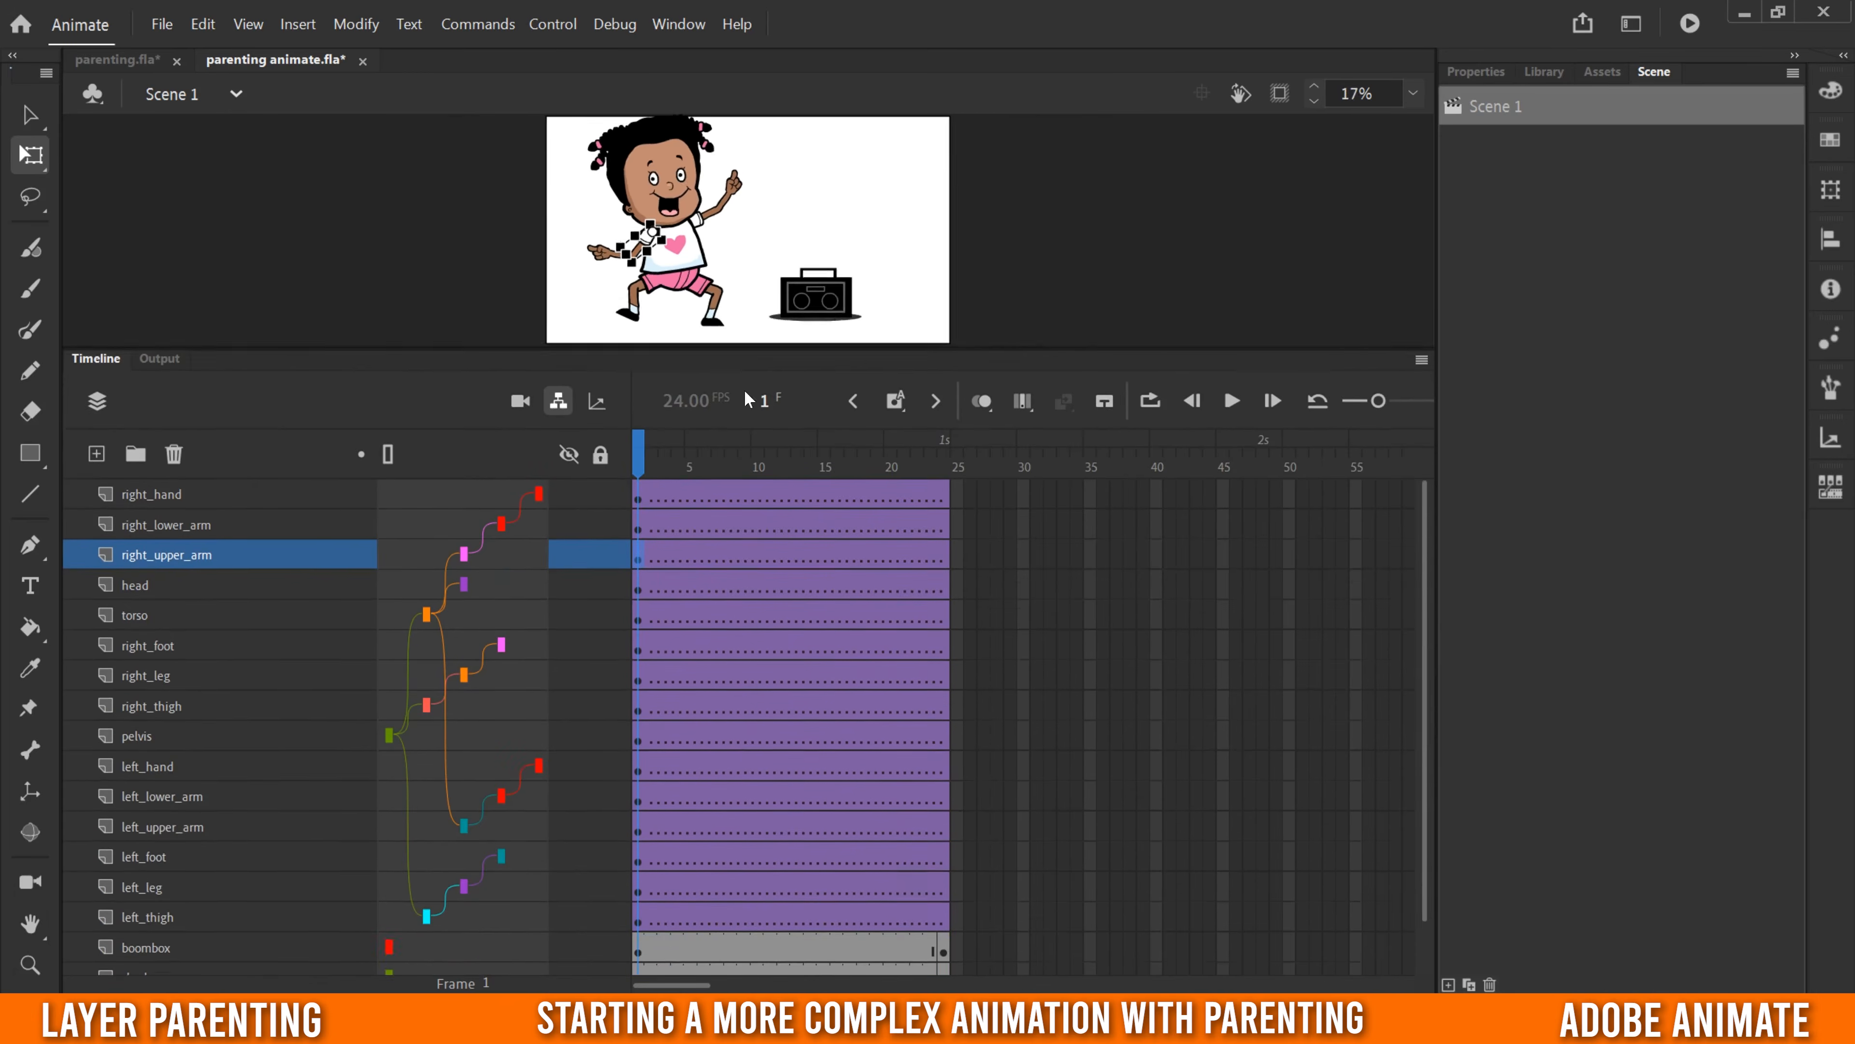
{"action": "left_click", "coordinate": [689, 494]}
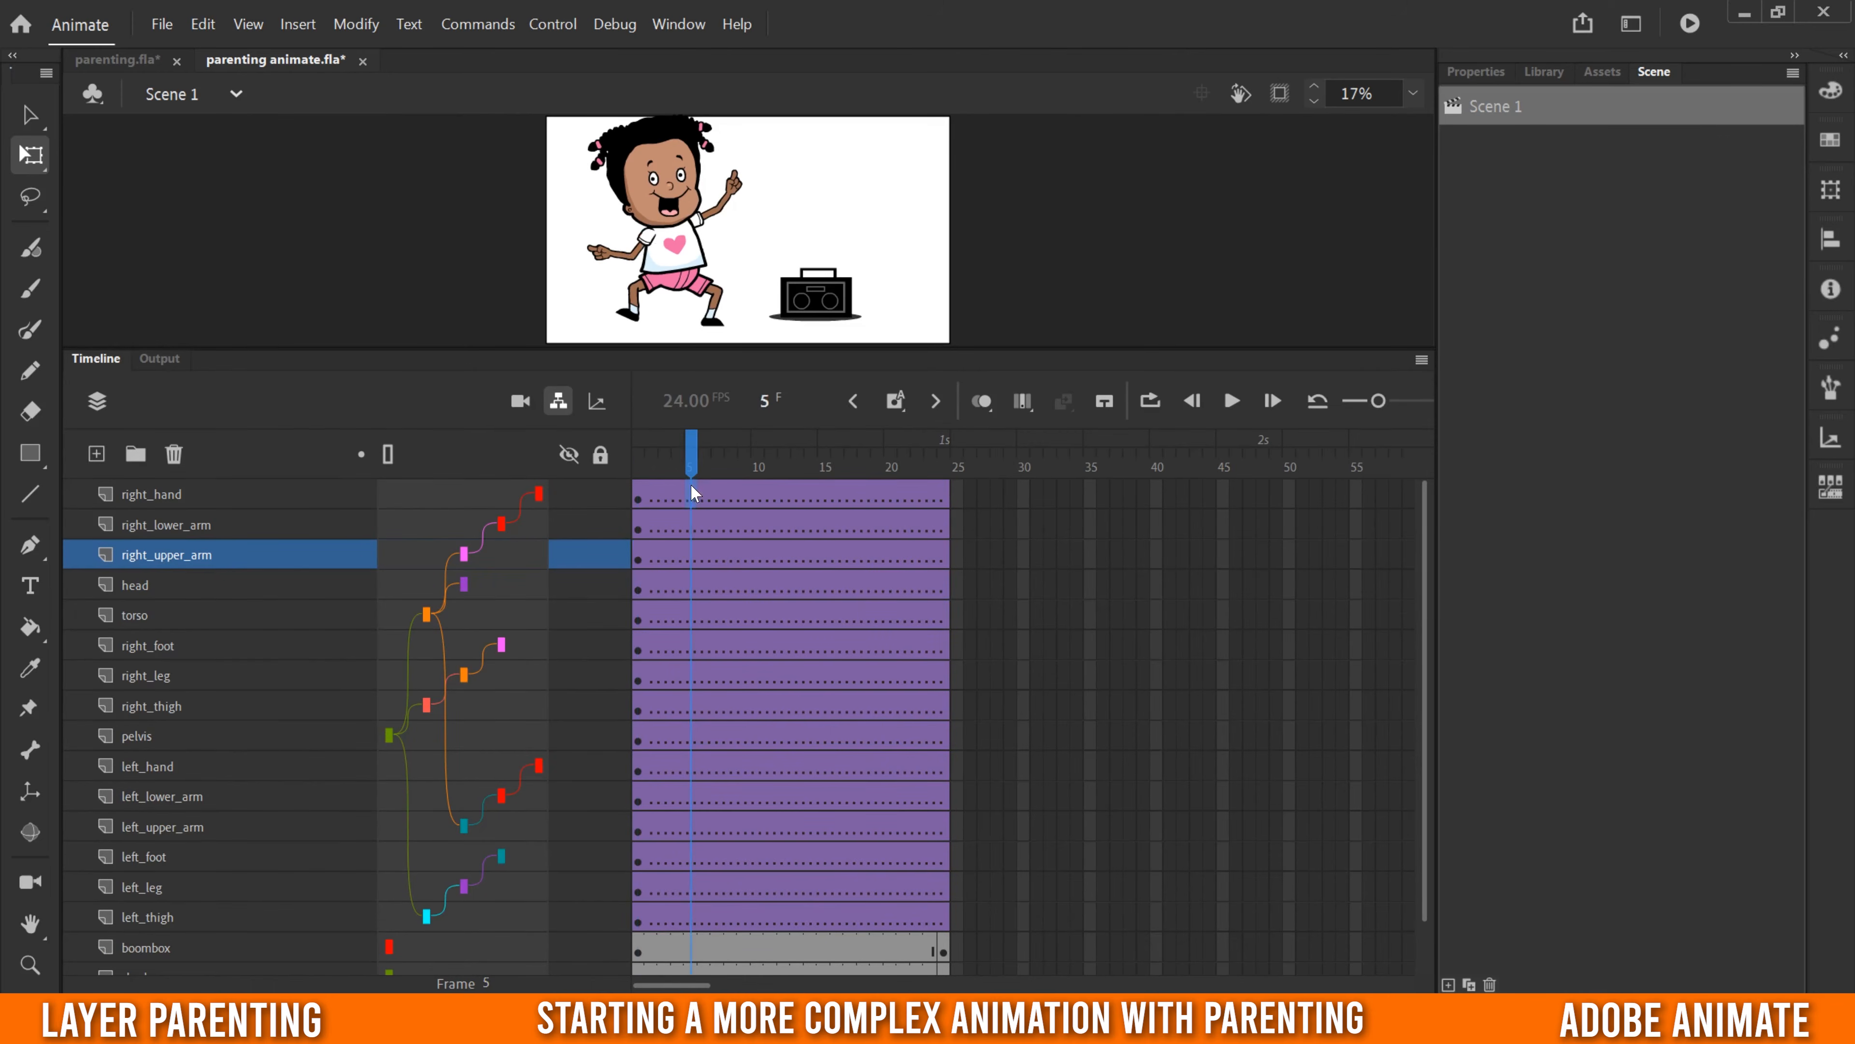
{"action": "right_click", "coordinate": [694, 924]}
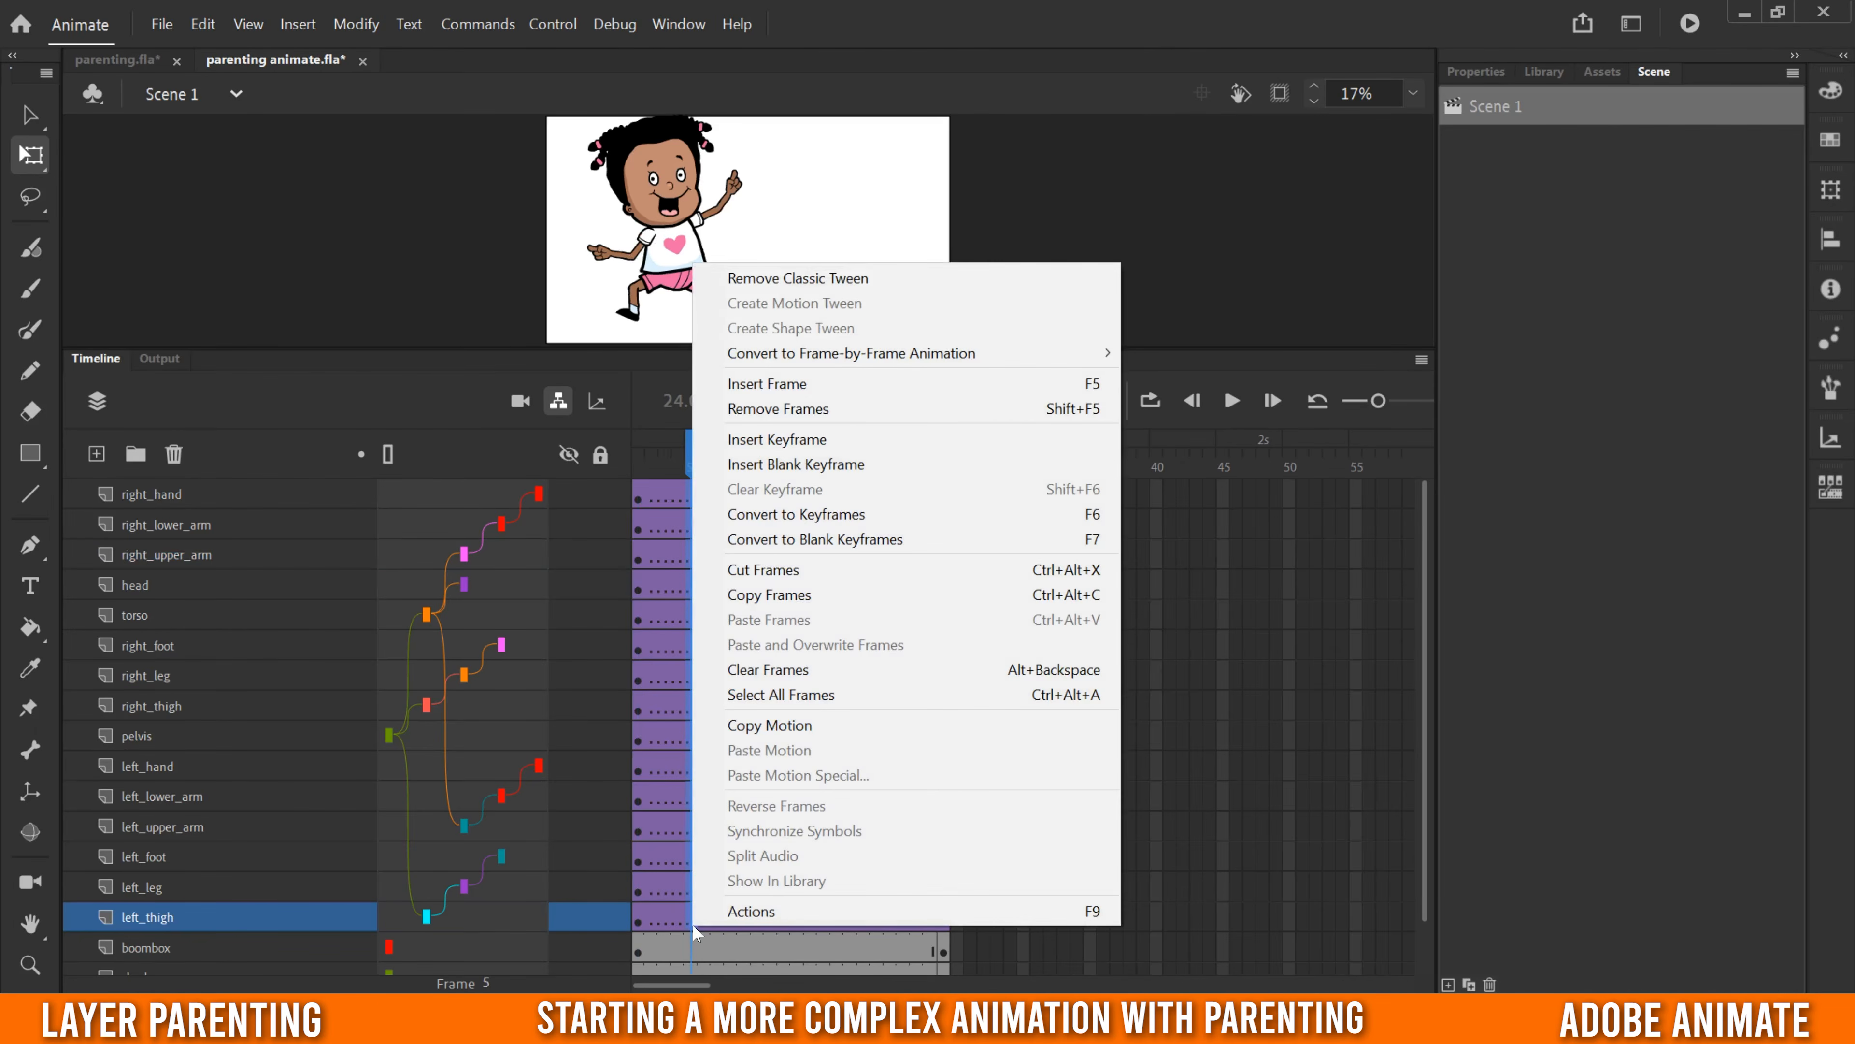
{"action": "left_click", "coordinate": [800, 441]}
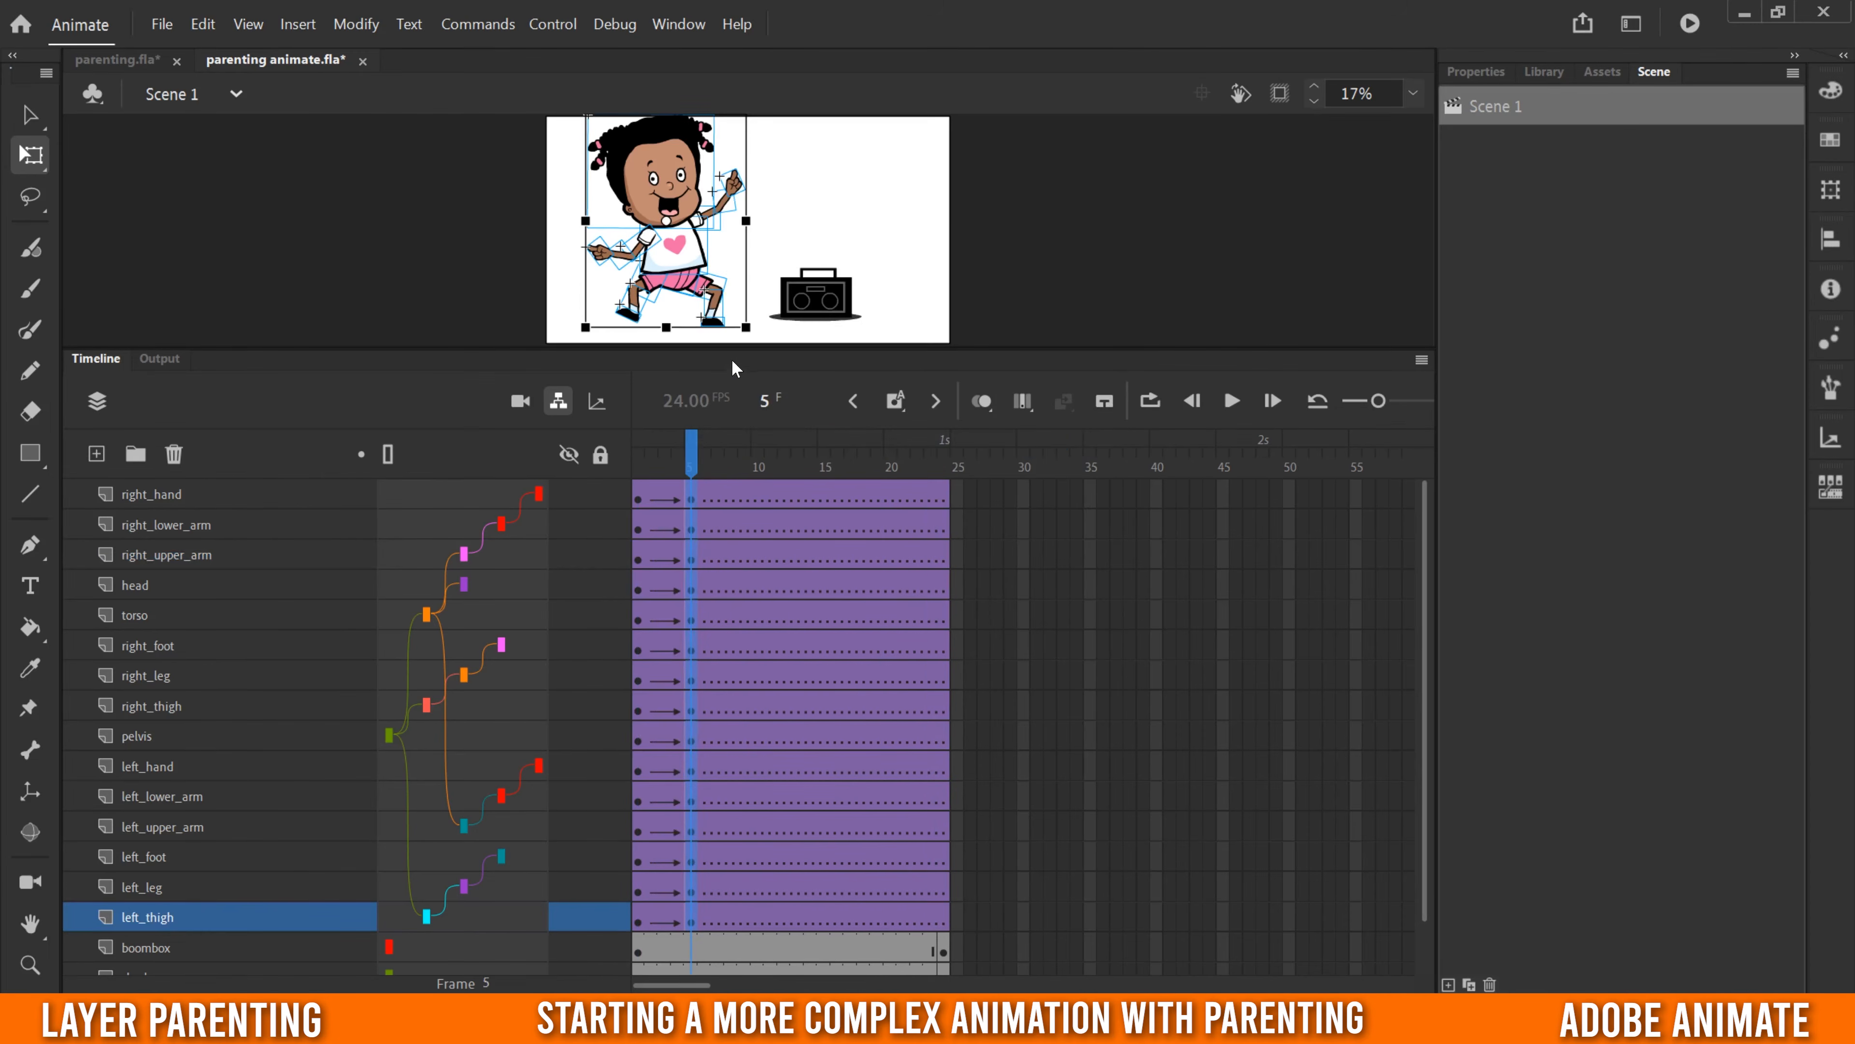
- On frame 5, raise the right upper arm at the shoulder and swing the right lower arm slightly outward at the elbow
{"action": "left_click_drag", "start_coordinate": [732, 353], "coordinate": [737, 751]}
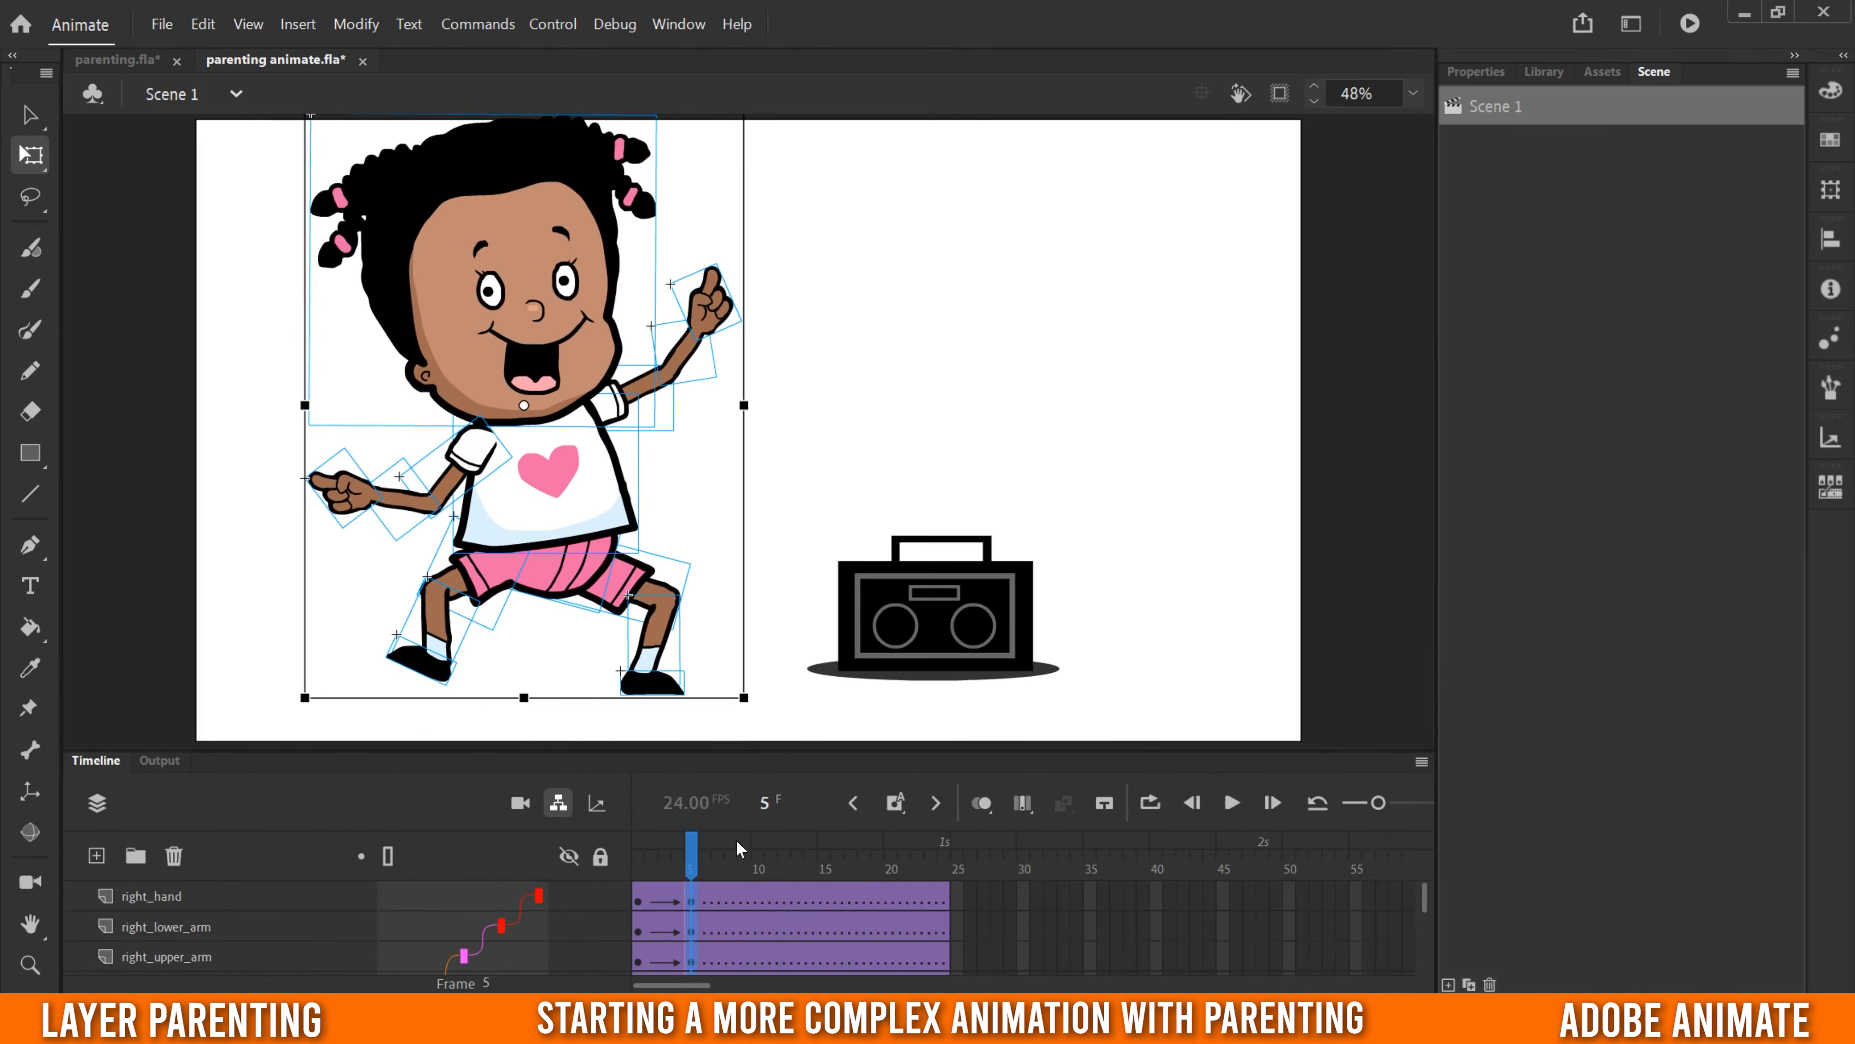
{"action": "left_click", "coordinate": [783, 908]}
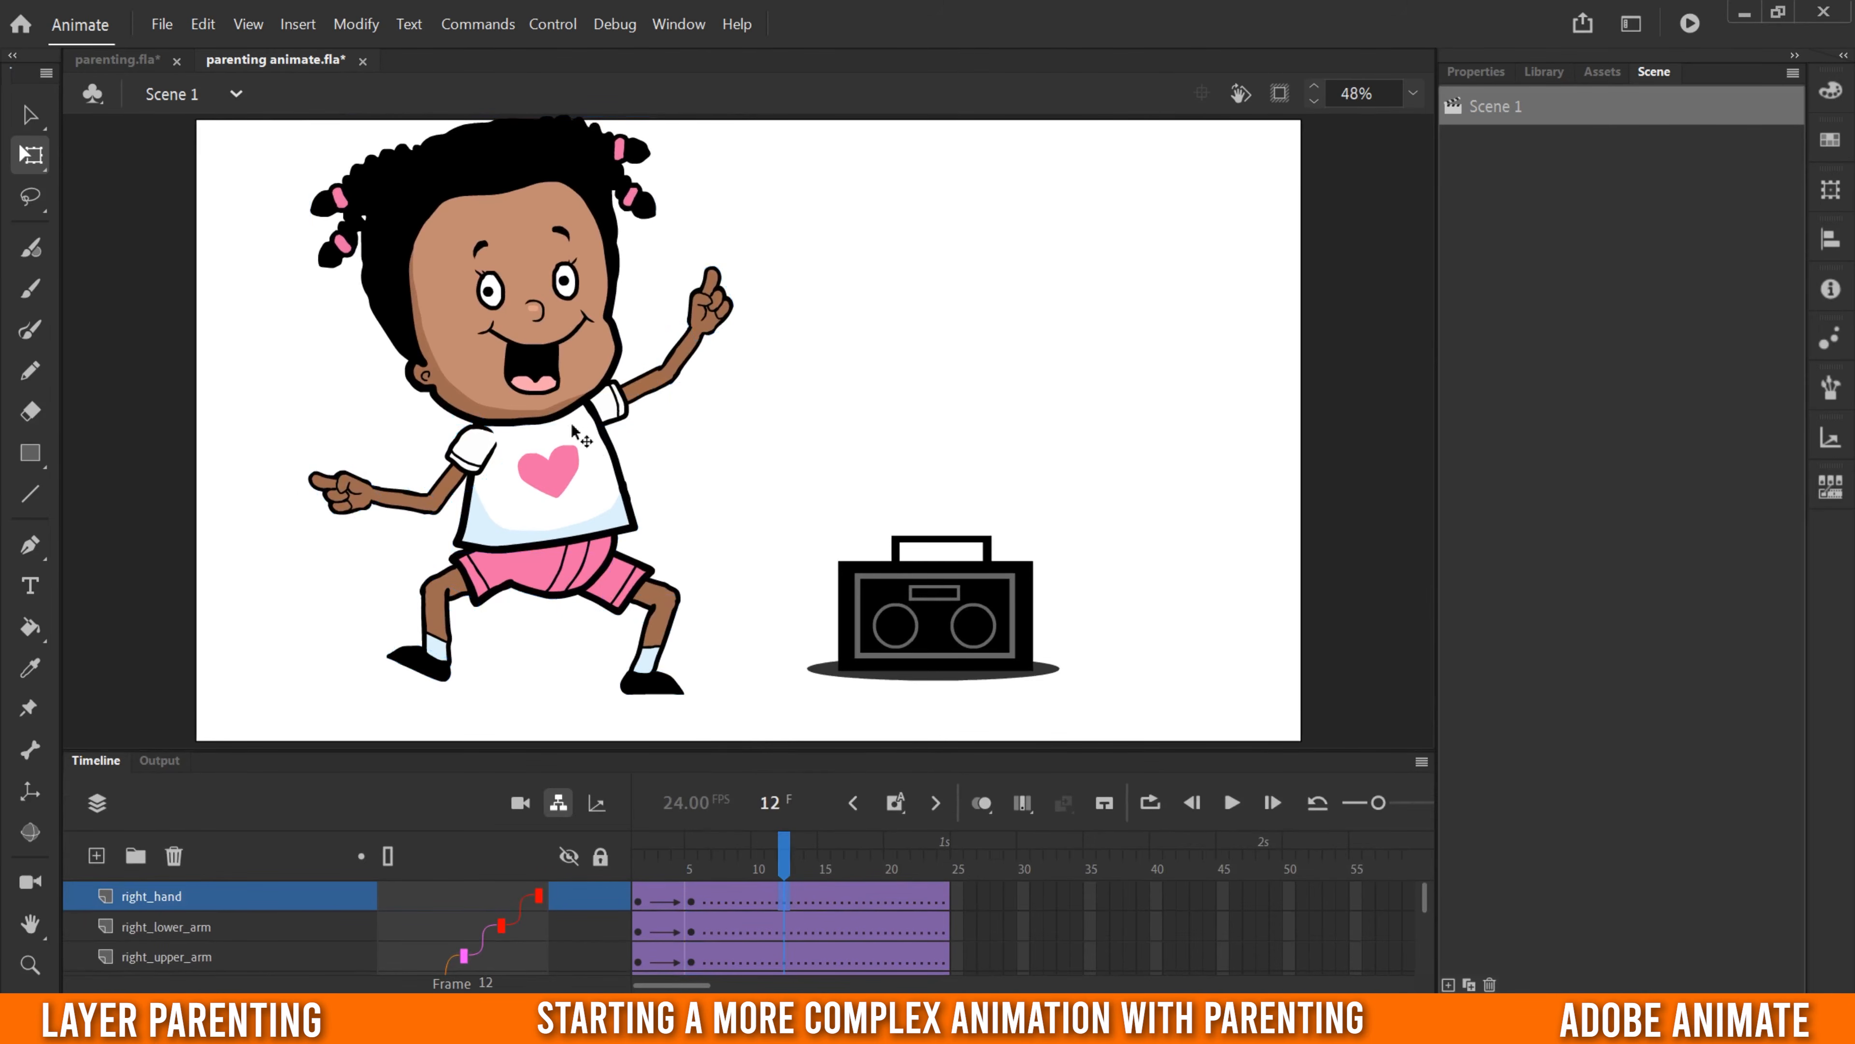
{"action": "mouse_move", "coordinate": [696, 864]}
{"action": "left_mouse_down"}
{"action": "mouse_move", "coordinate": [633, 870]}
{"action": "mouse_move", "coordinate": [700, 865]}
{"action": "left_mouse_up"}
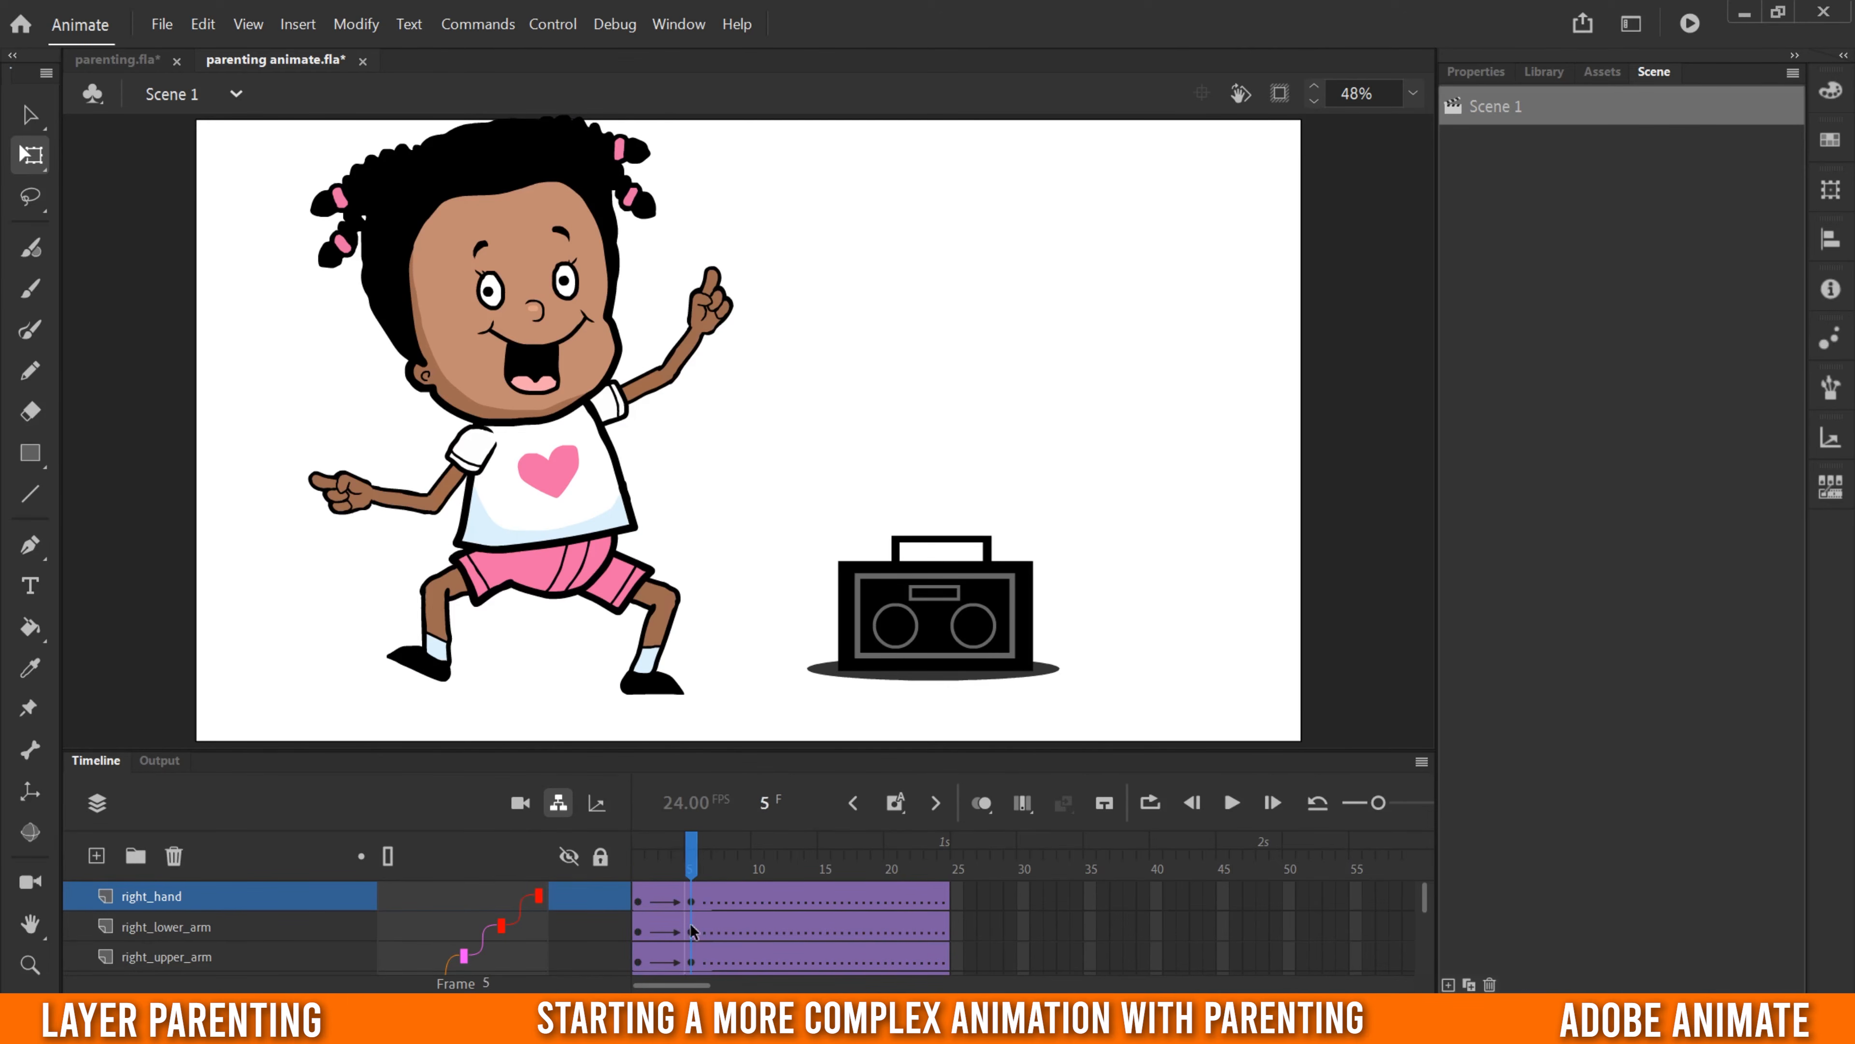
{"action": "left_click", "coordinate": [451, 489]}
{"action": "left_click_drag", "start_coordinate": [395, 462], "coordinate": [362, 404]}
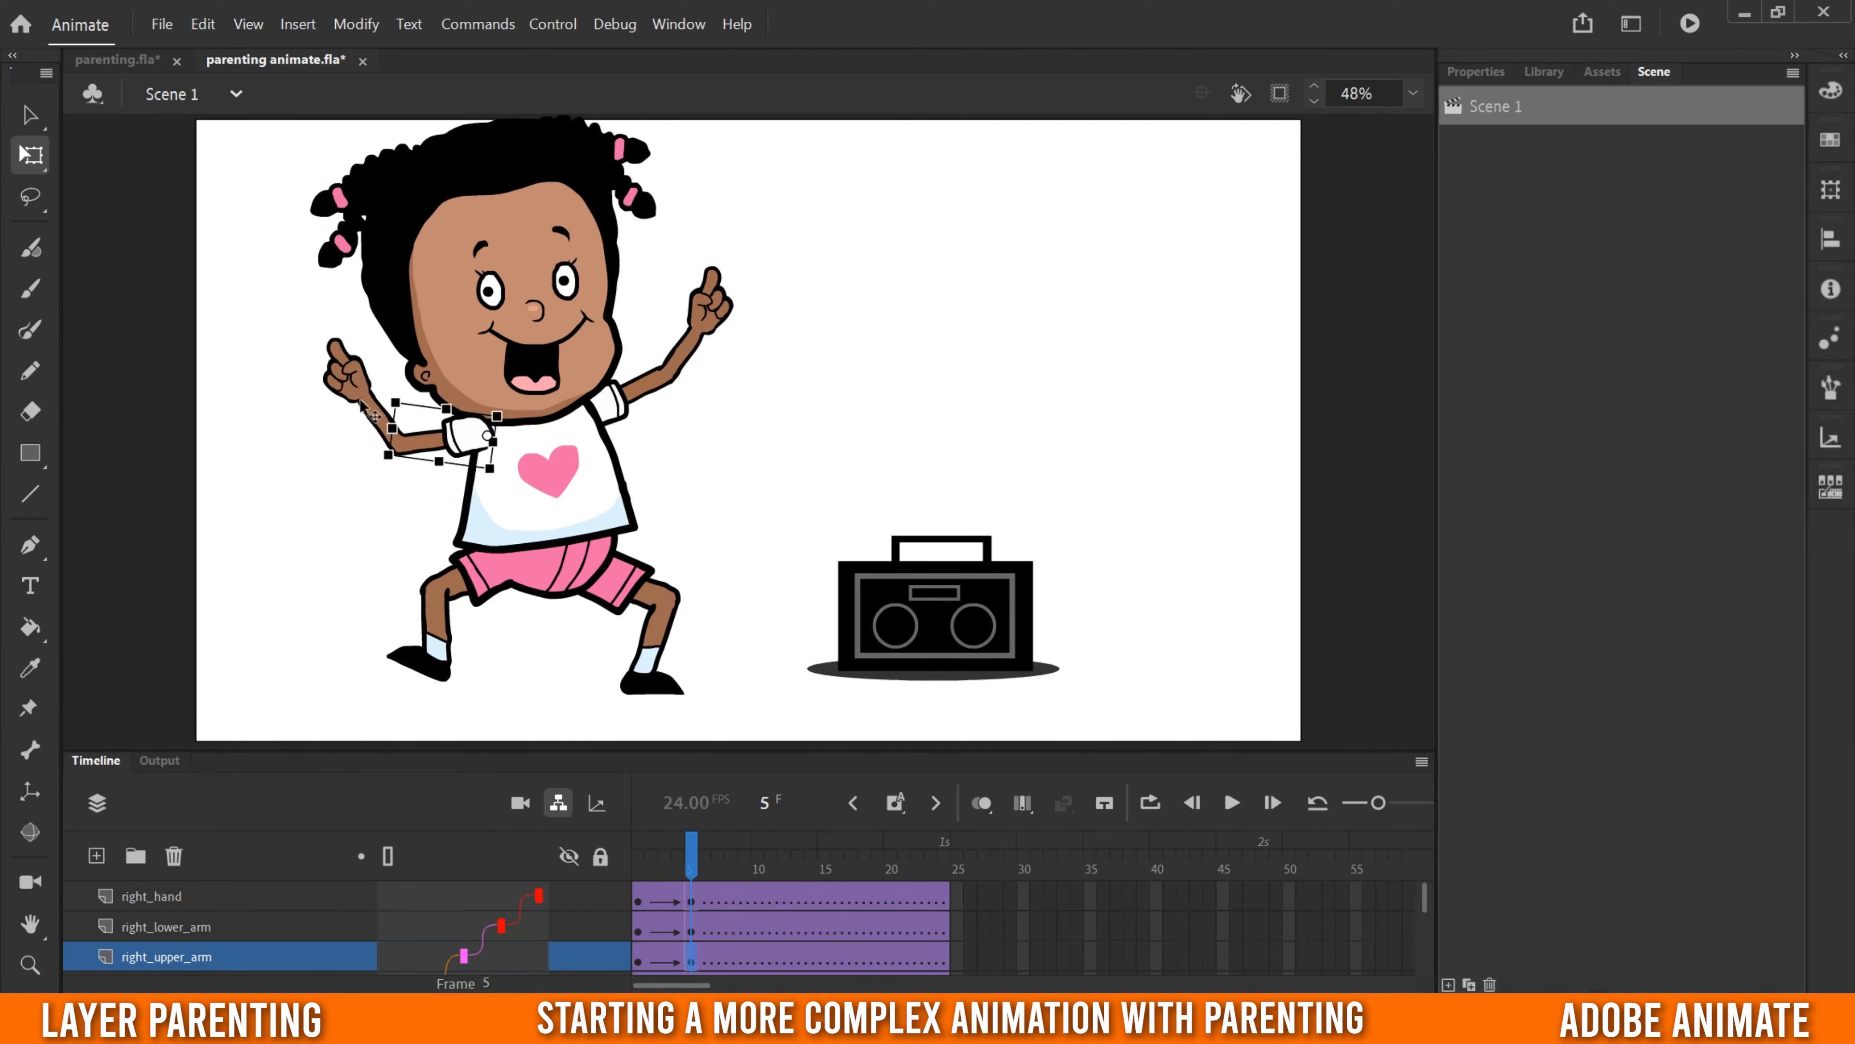
{"action": "left_click", "coordinate": [378, 418]}
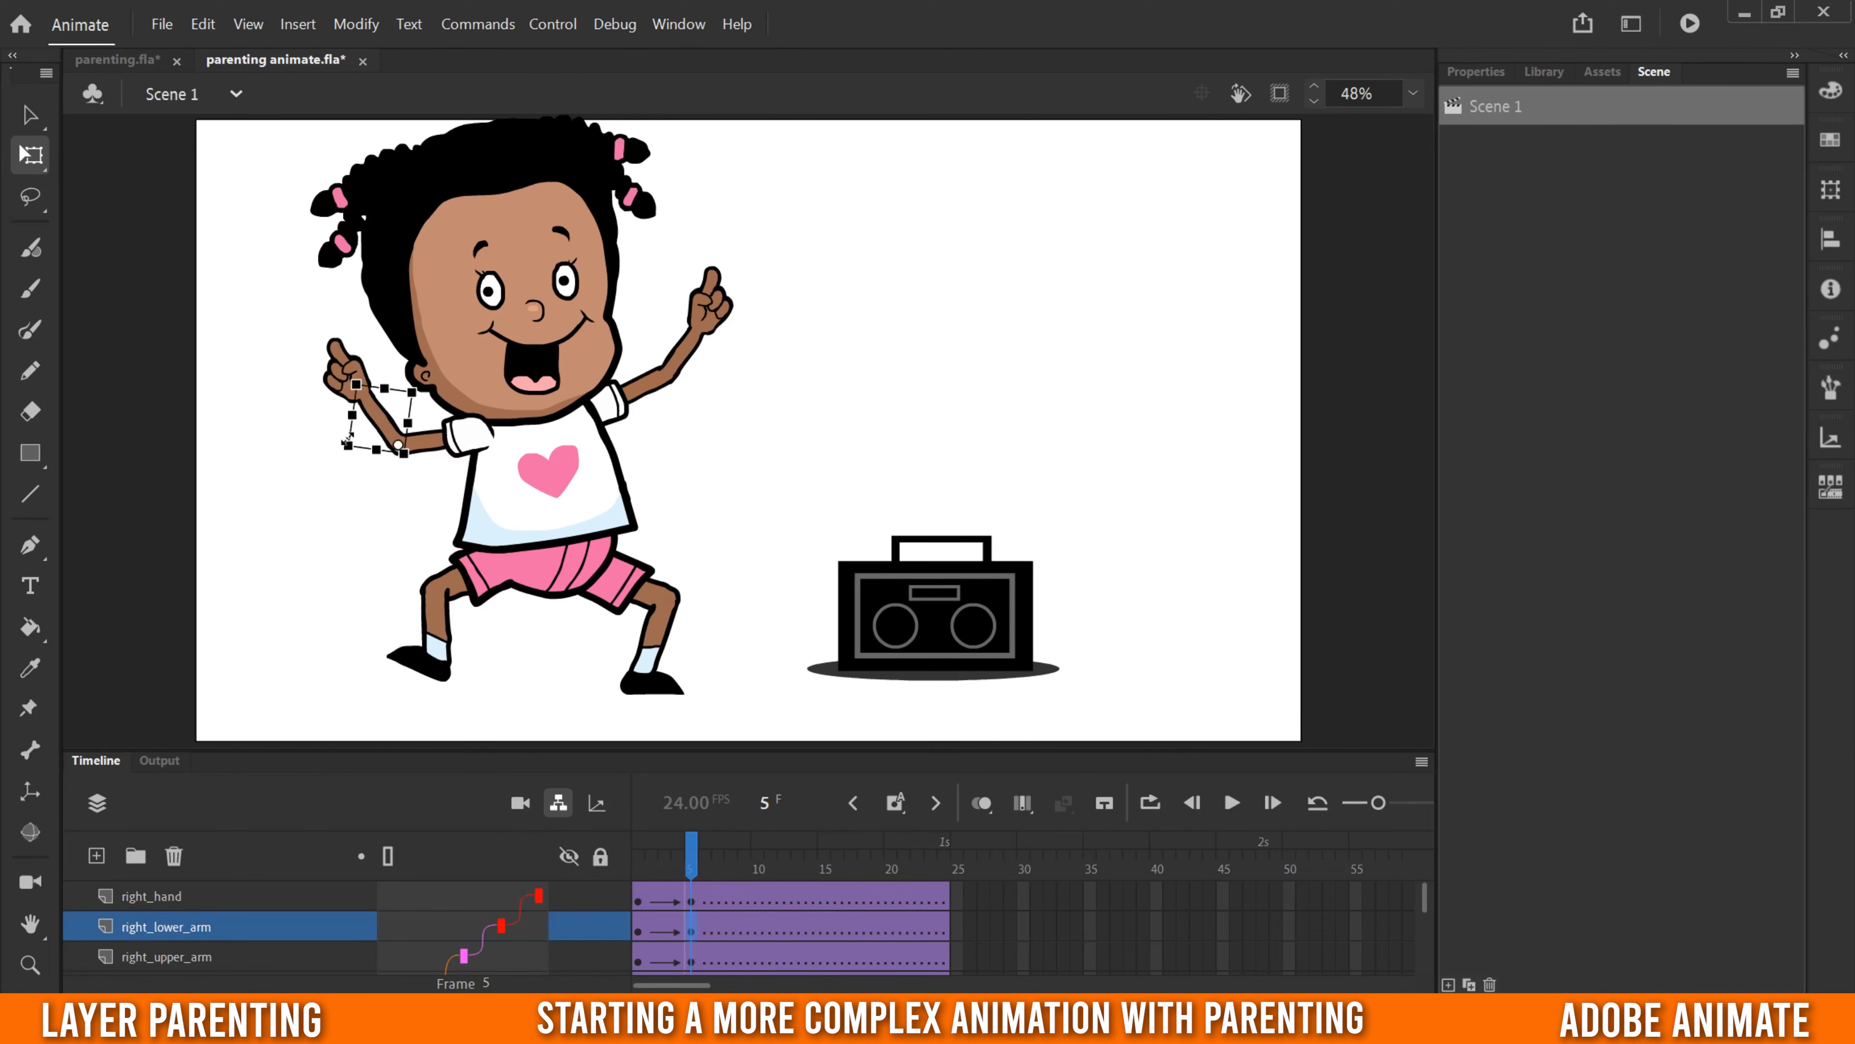
{"action": "left_click_drag", "start_coordinate": [334, 459], "coordinate": [331, 465]}
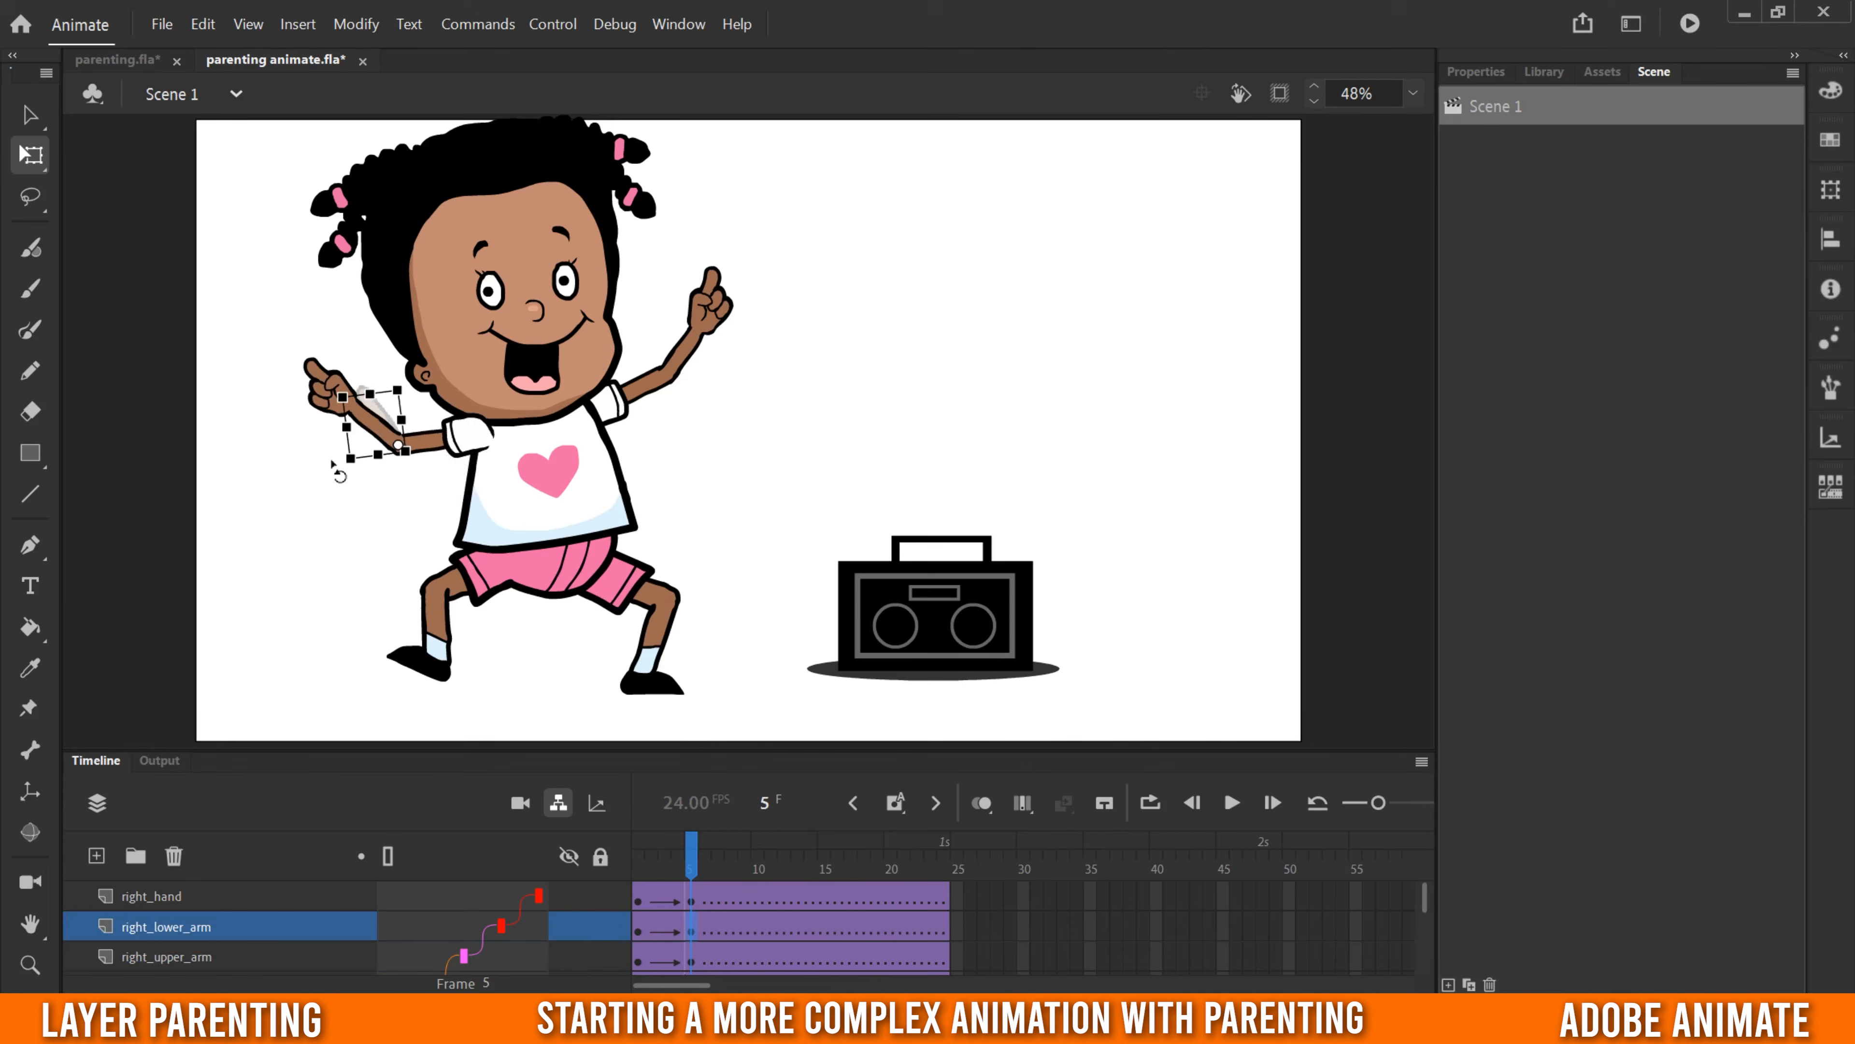
{"action": "left_click", "coordinate": [667, 402]}
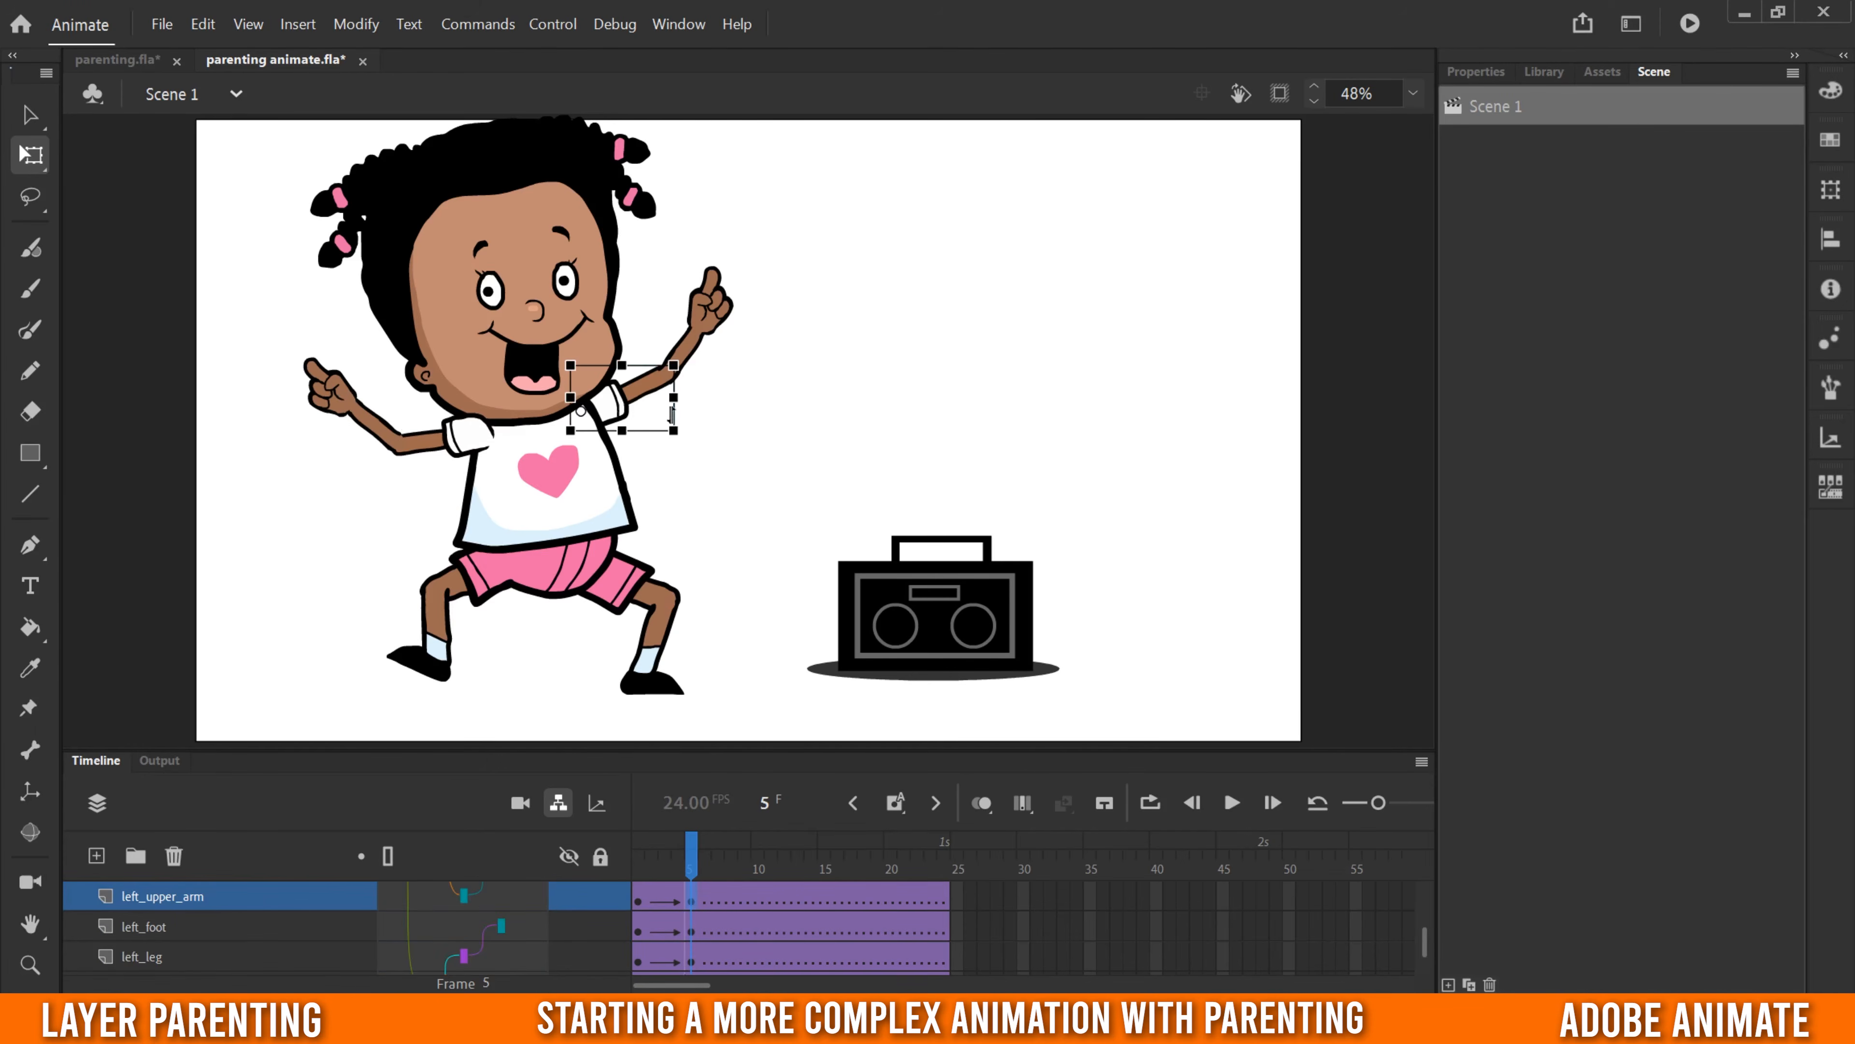
{"action": "left_click_drag", "start_coordinate": [681, 436], "coordinate": [681, 479]}
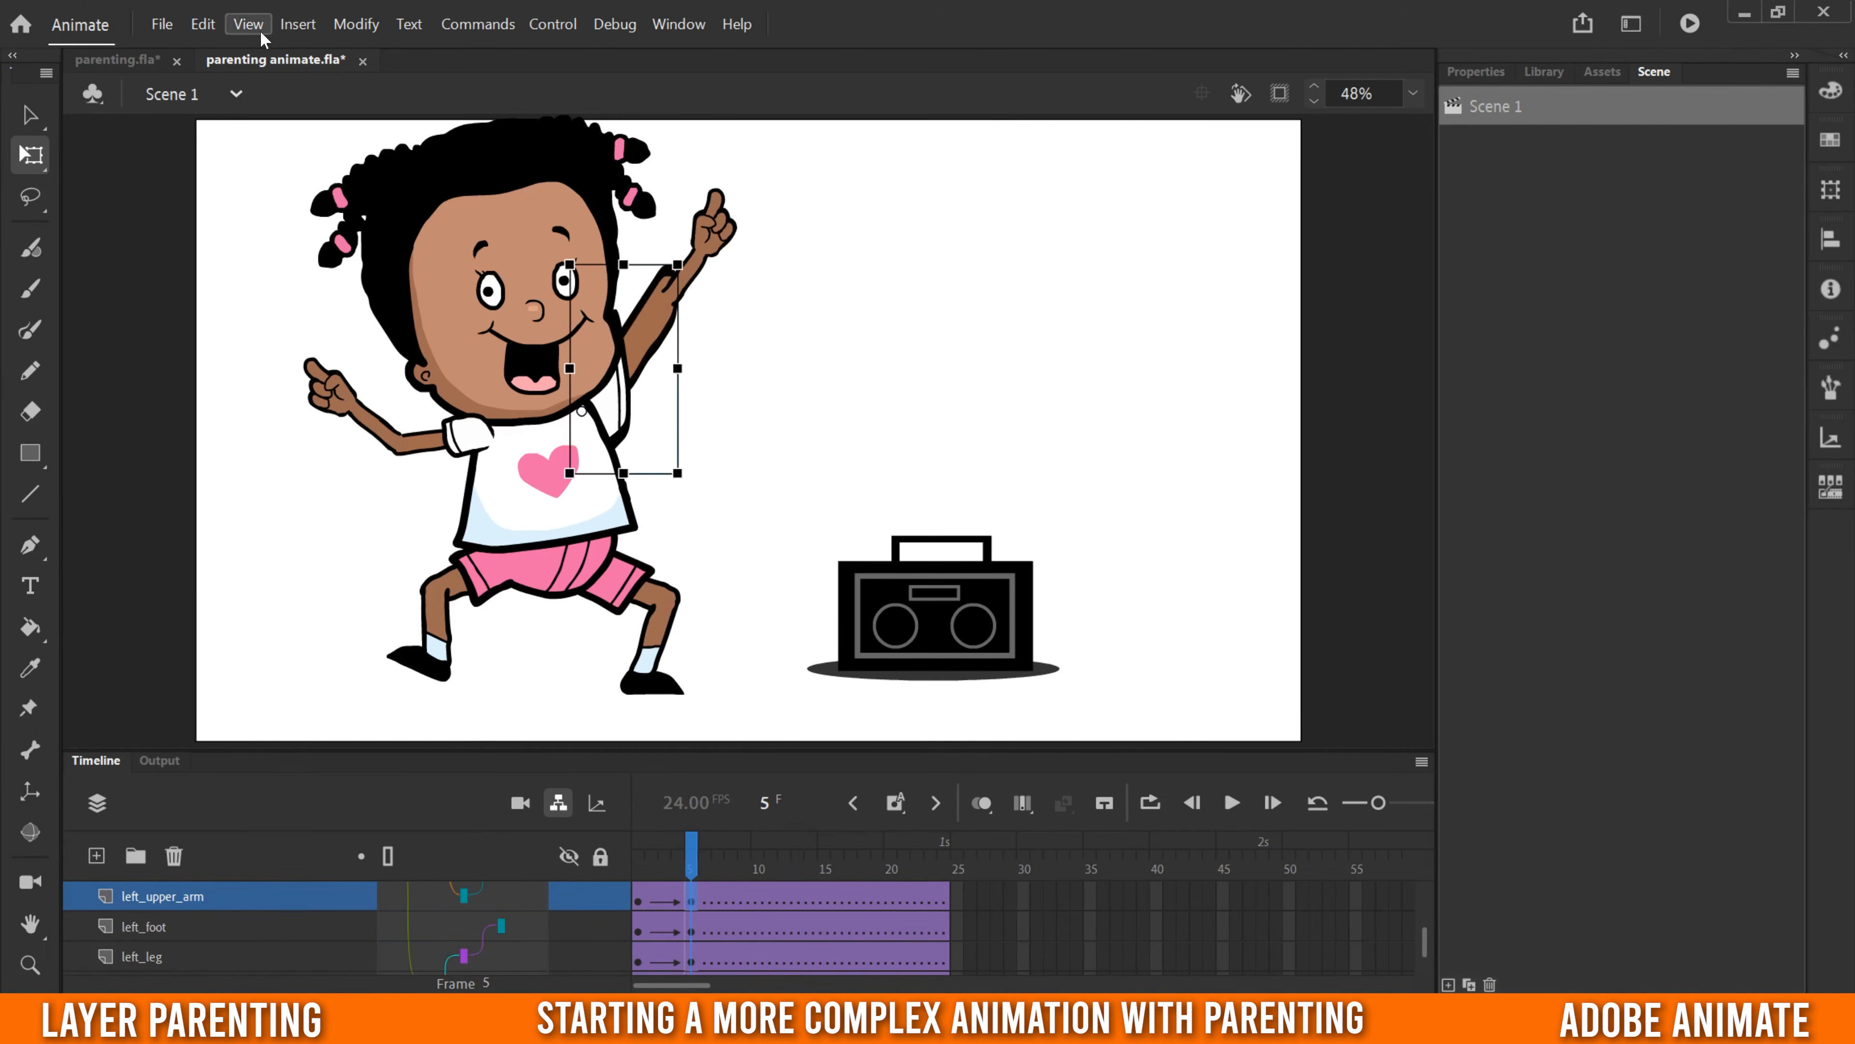
{"action": "left_click", "coordinate": [203, 23]}
{"action": "left_click", "coordinate": [252, 49]}
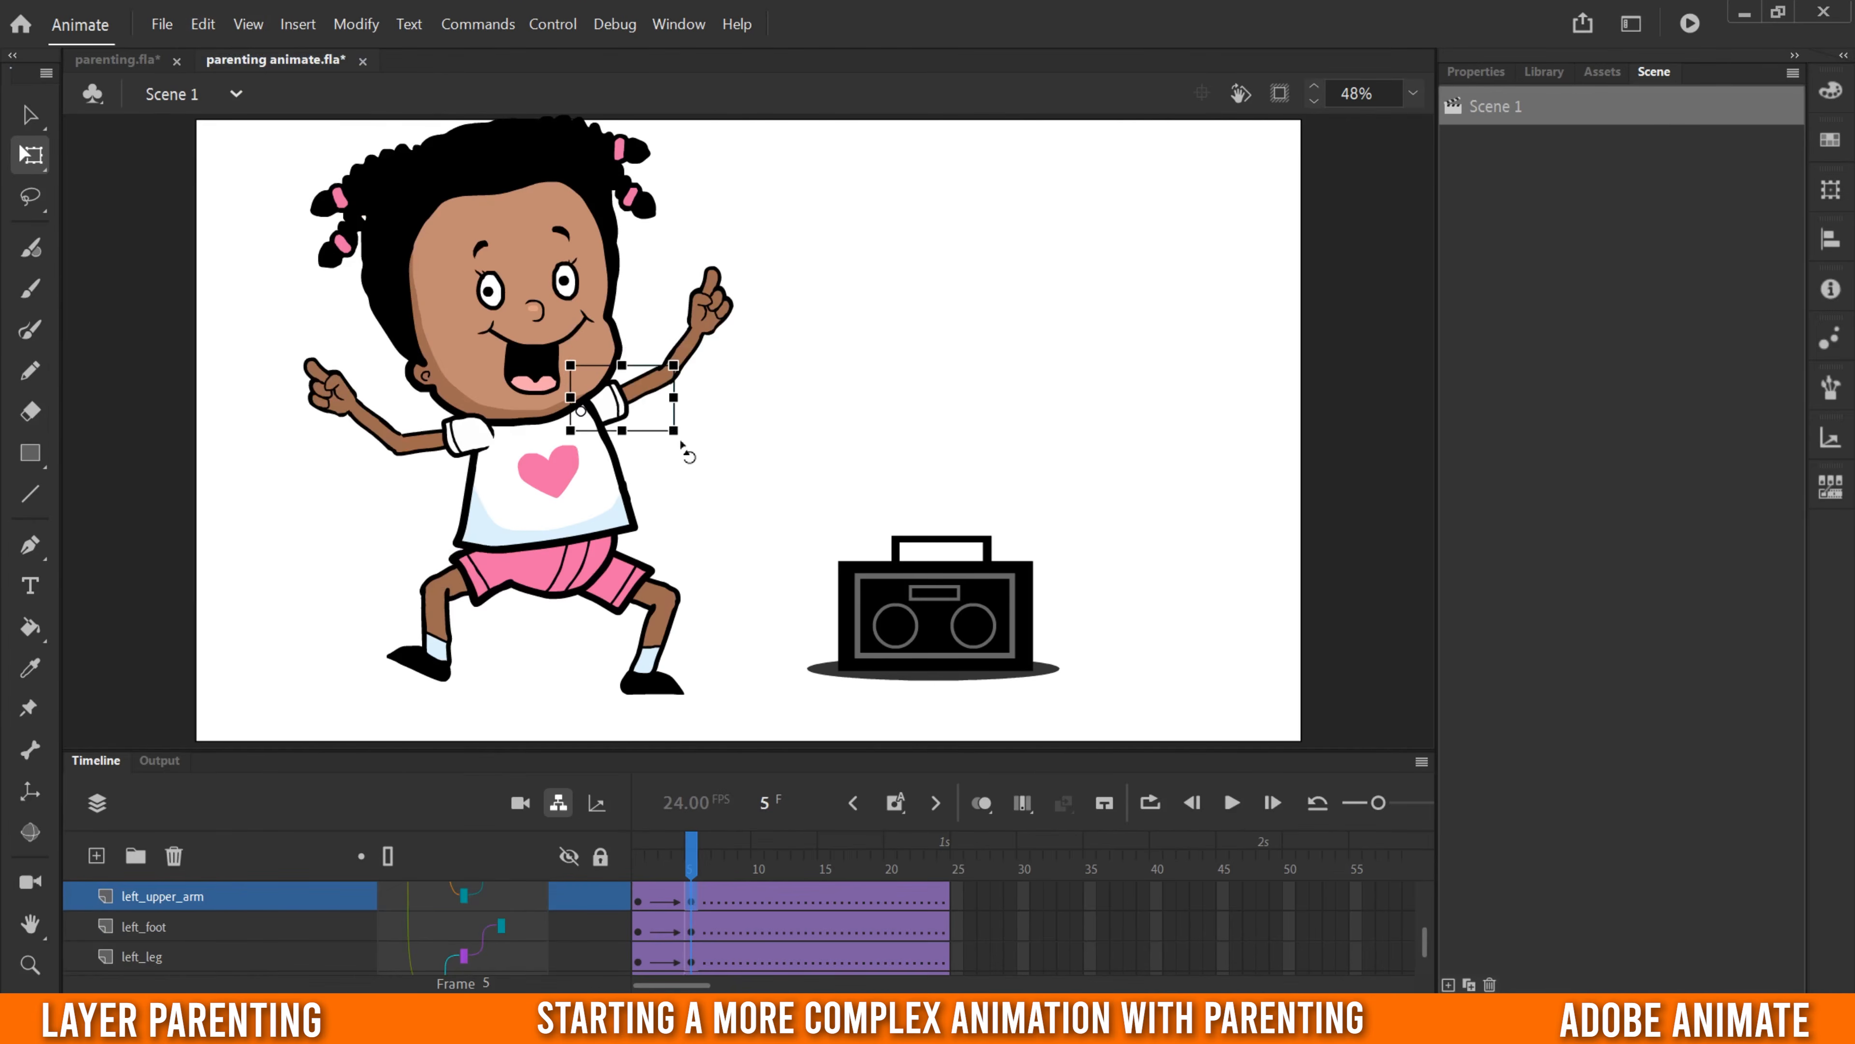
- Rotate the left upper arm down toward the boombox and turn the left hand slightly clockwise at the wrist
{"action": "left_click_drag", "start_coordinate": [682, 444], "coordinate": [656, 539]}
{"action": "left_click", "coordinate": [734, 434]}
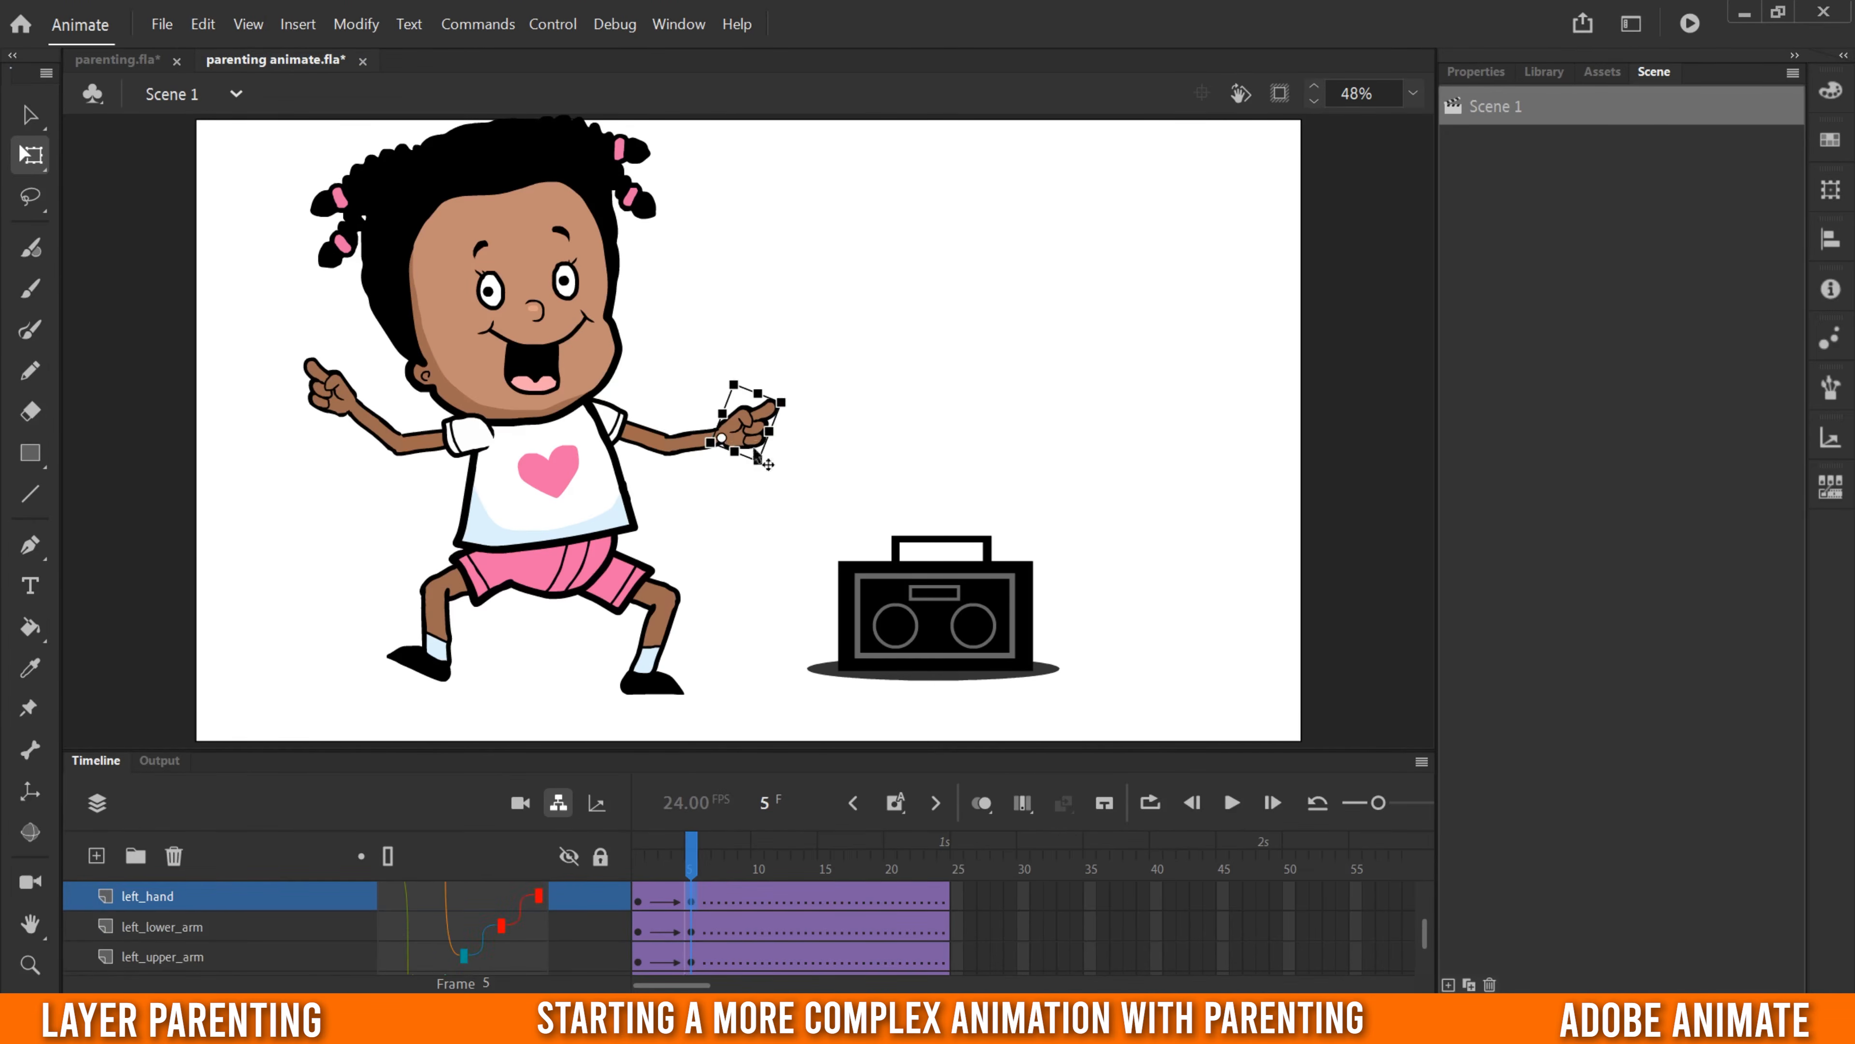
{"action": "left_click_drag", "start_coordinate": [788, 396], "coordinate": [795, 409]}
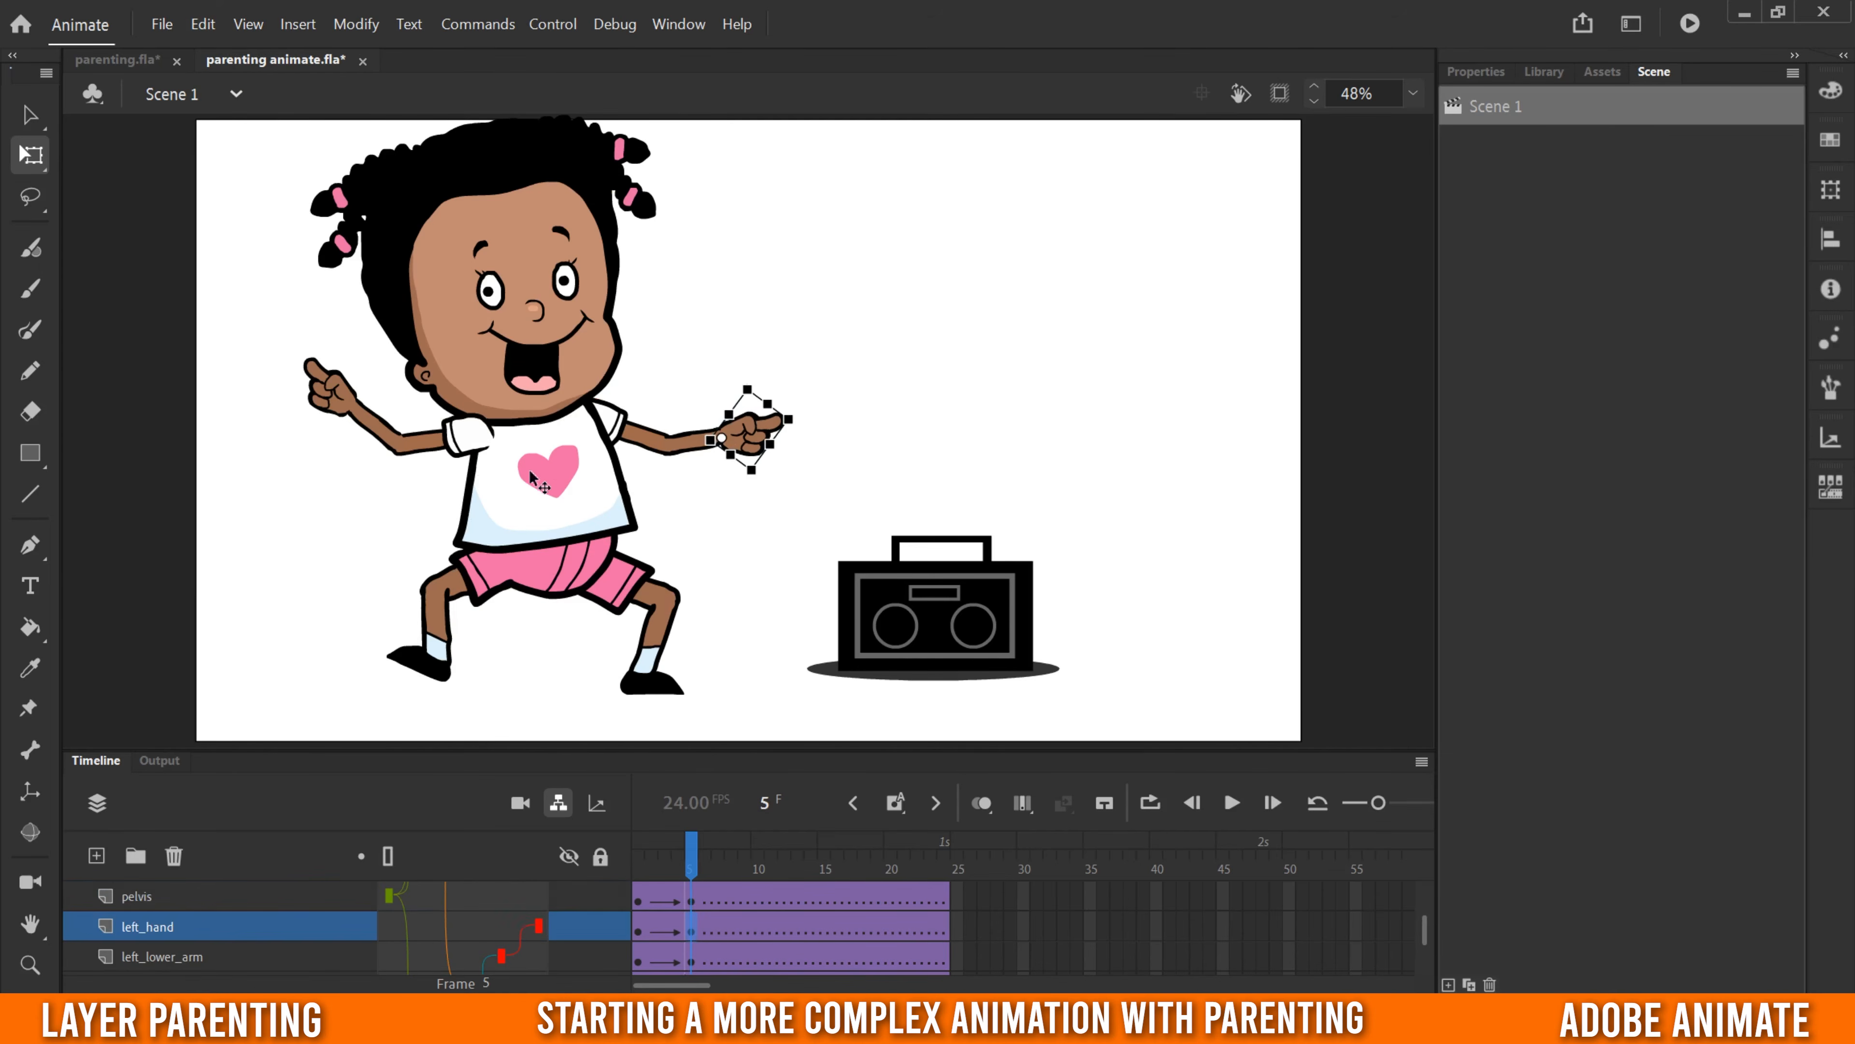
- Tilt the torso slightly clockwise and rotate the right thigh inward so the right leg stands under the body
{"action": "left_click", "coordinate": [491, 424]}
{"action": "left_click_drag", "start_coordinate": [456, 377], "coordinate": [462, 380]}
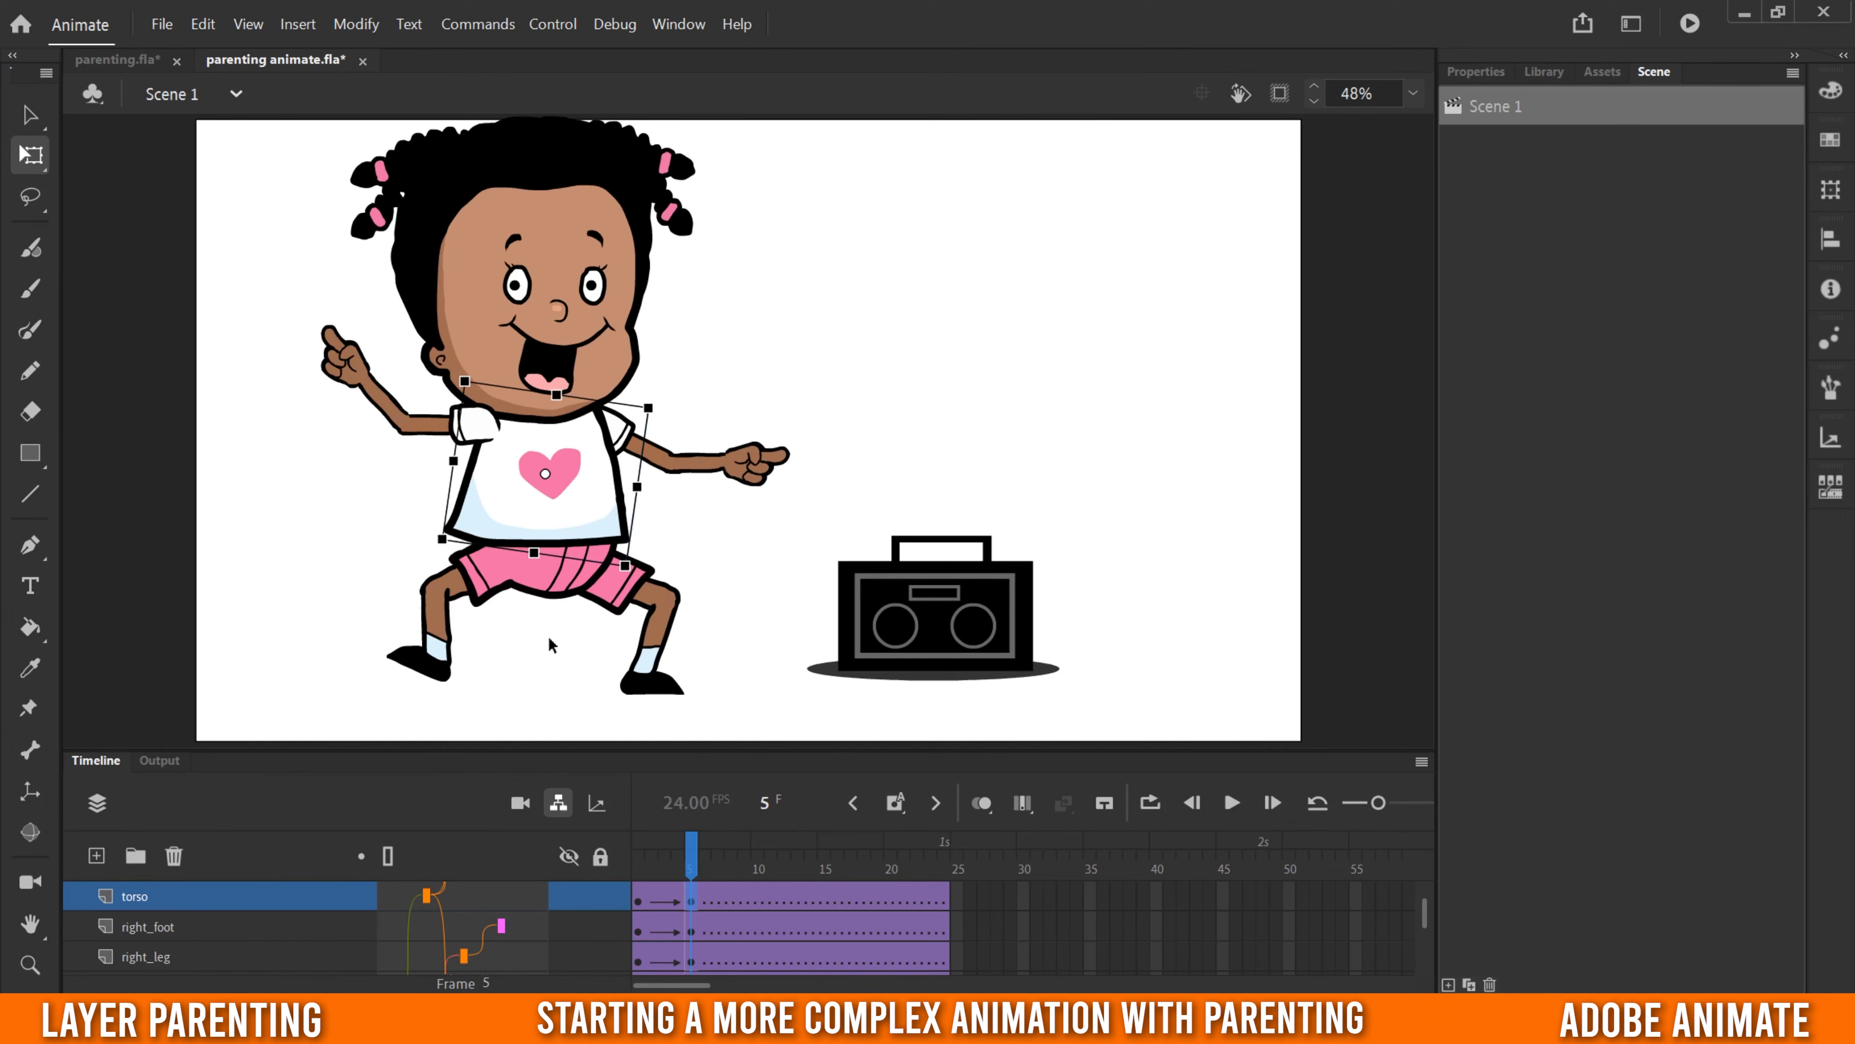
{"action": "left_click", "coordinate": [491, 599]}
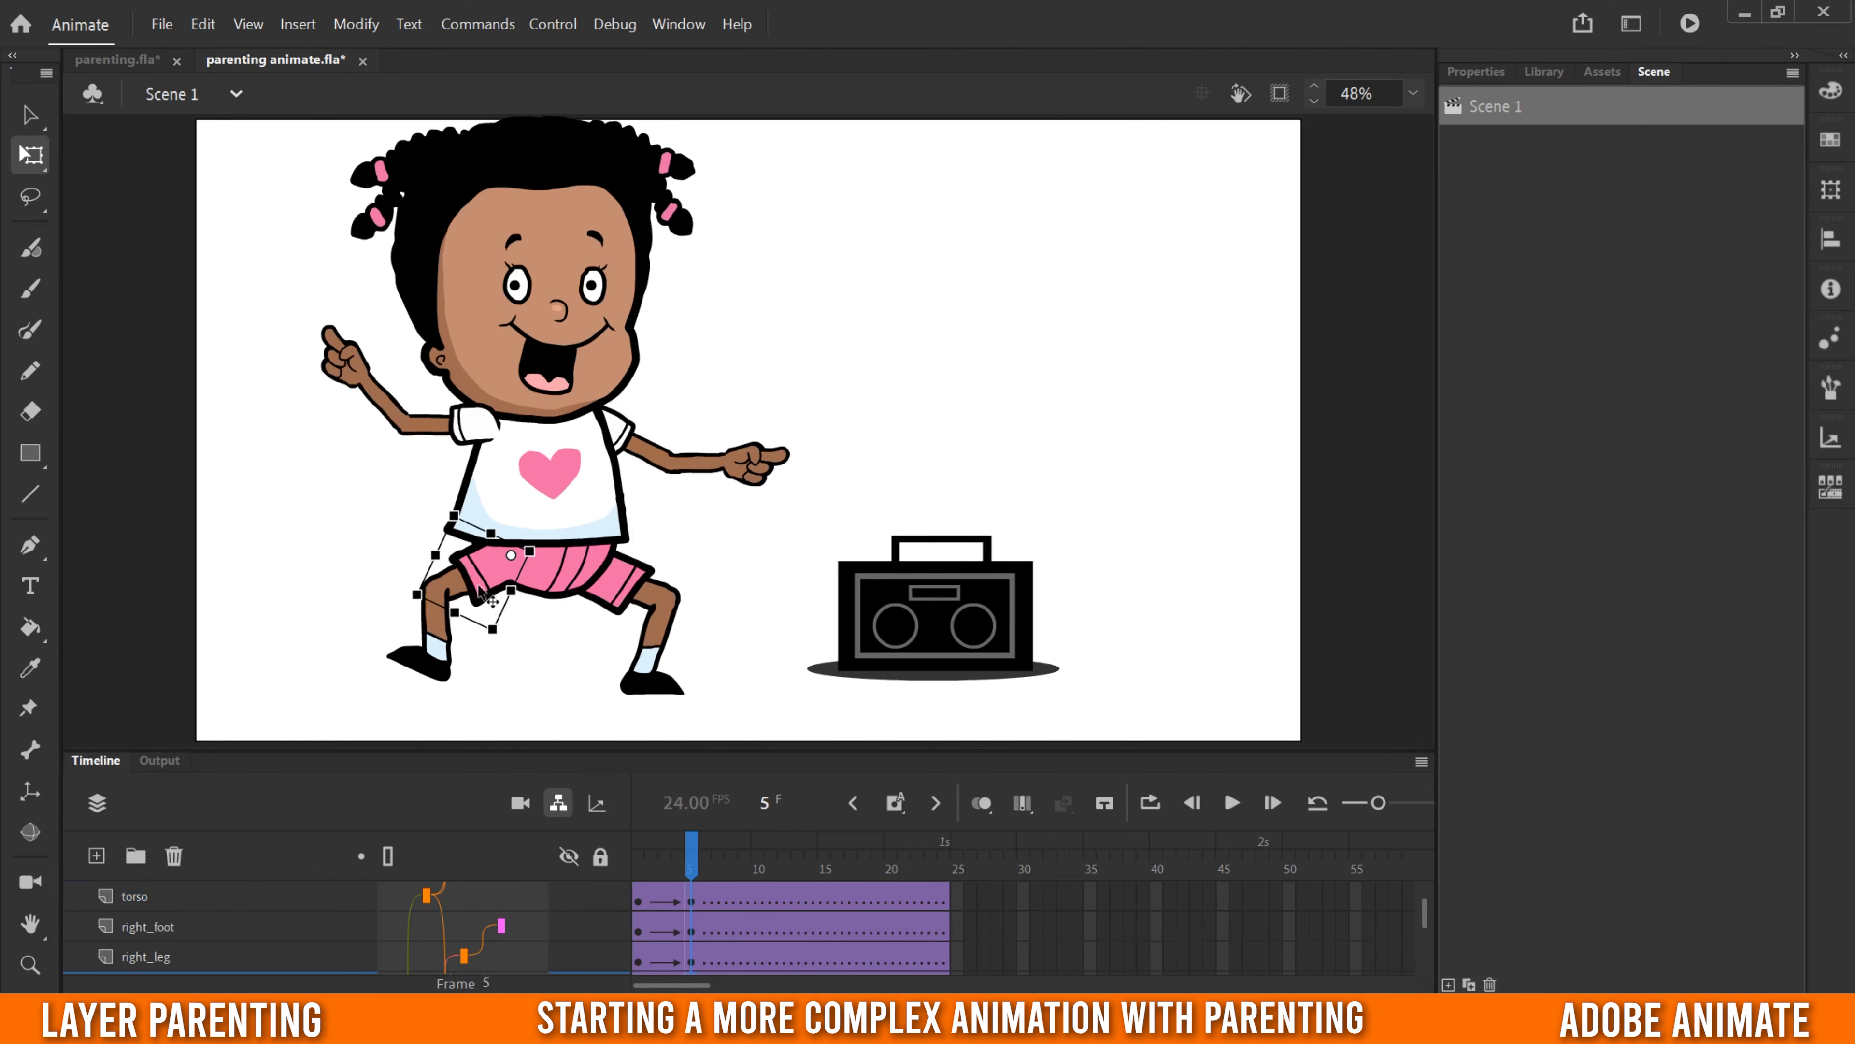
{"action": "left_click_drag", "start_coordinate": [398, 595], "coordinate": [431, 695]}
{"action": "left_click", "coordinate": [471, 656]}
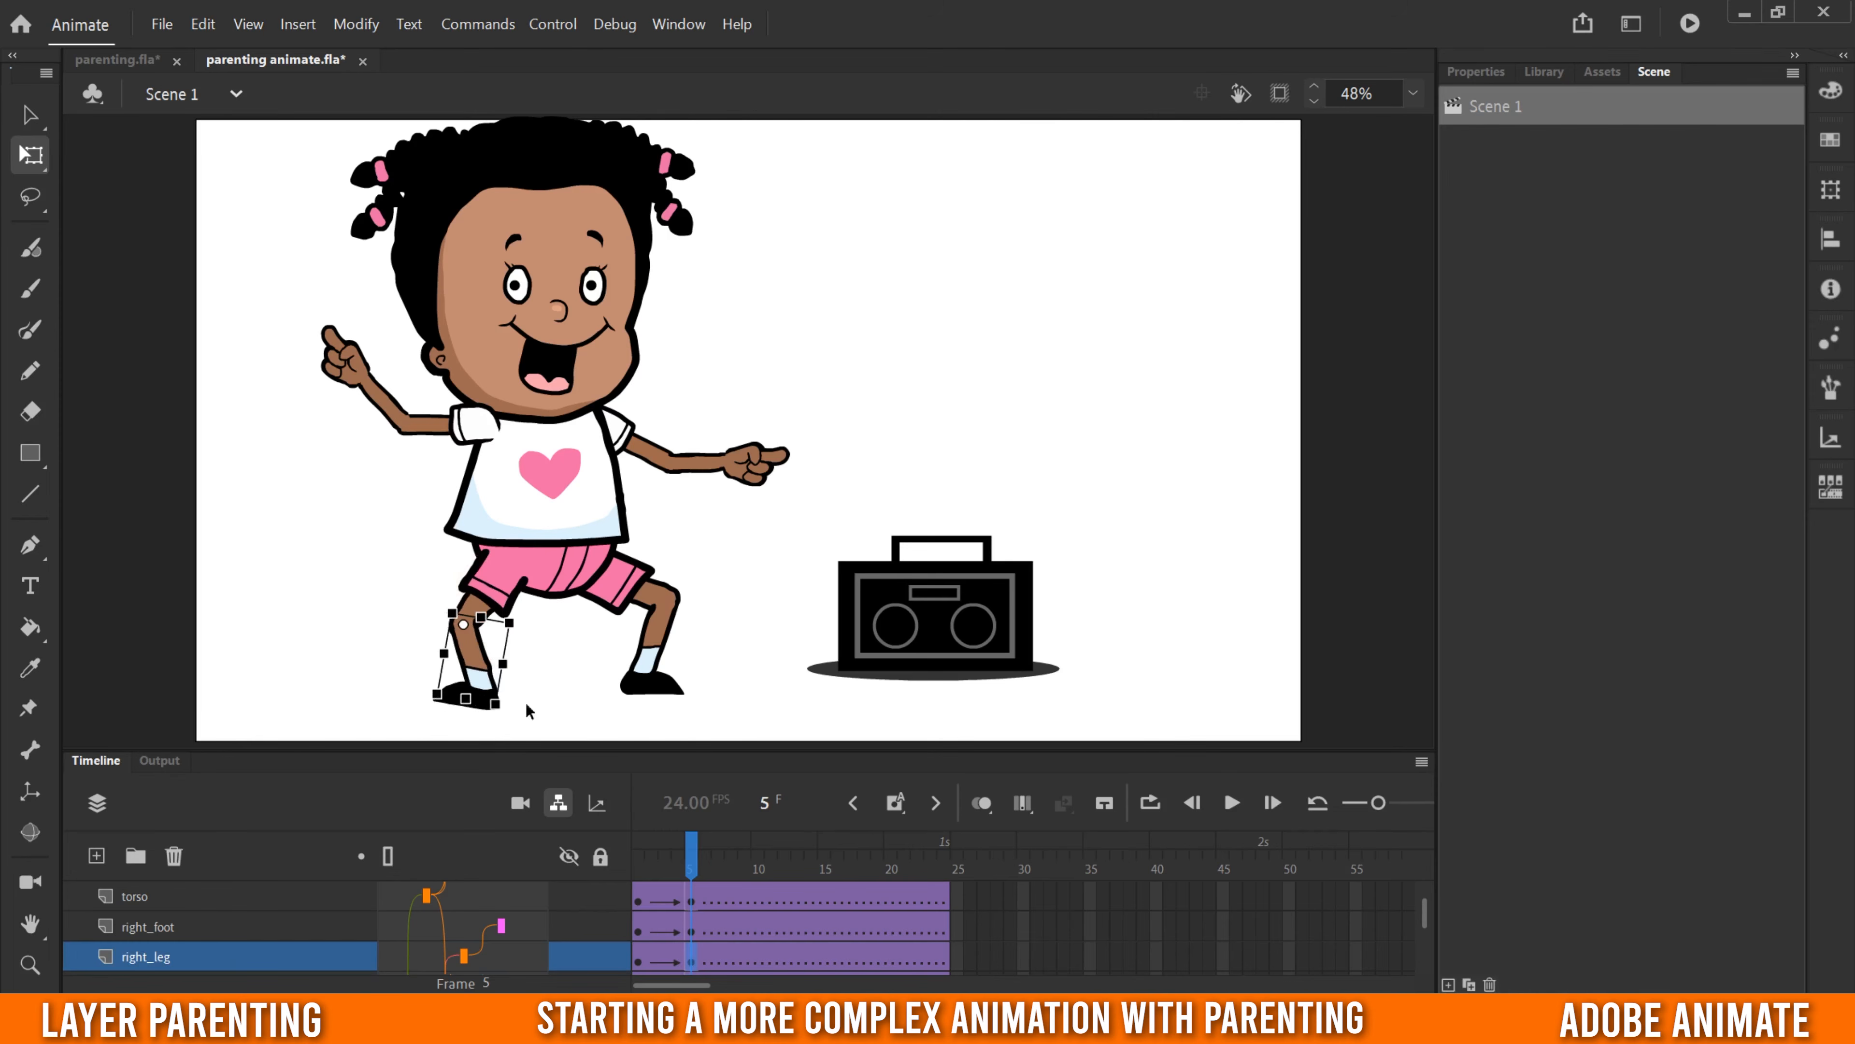
- Kick the left leg out toward the boombox by rotating the left thigh, lower leg and foot, and scrub back to frame 1
{"action": "left_click", "coordinate": [639, 594]}
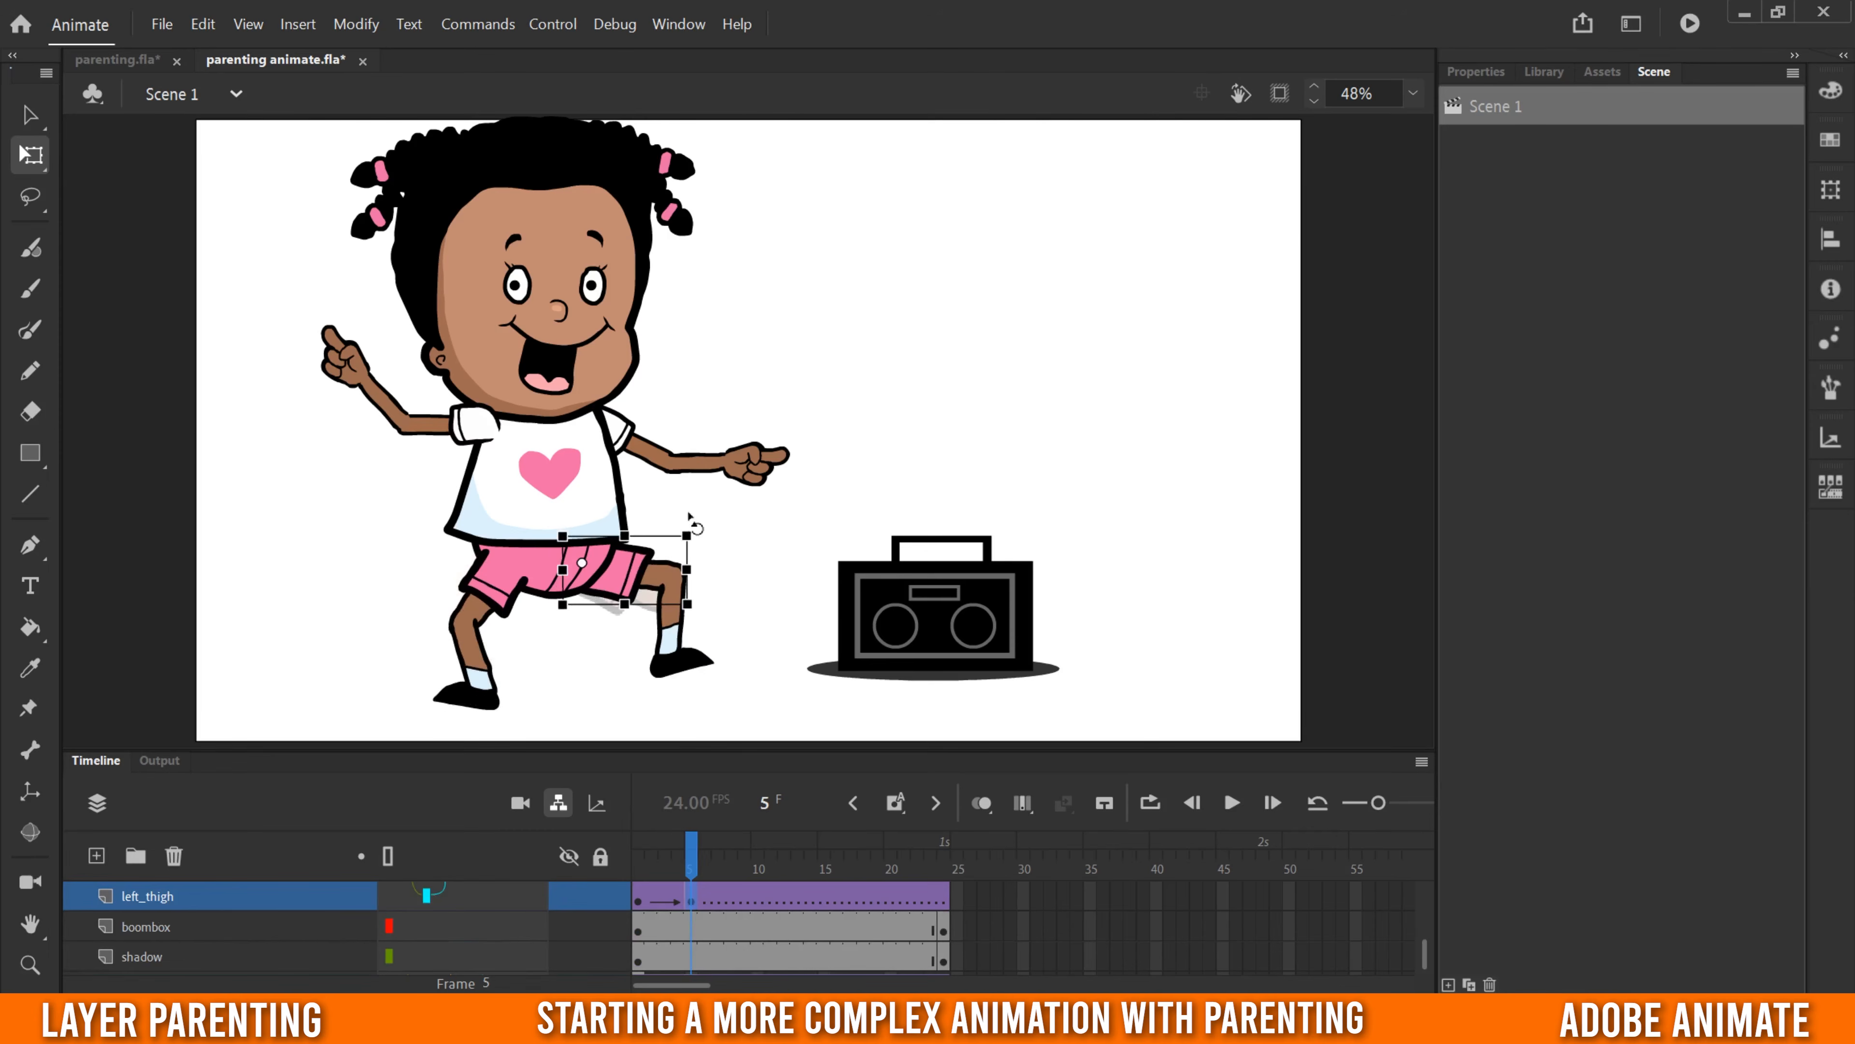
{"action": "left_click", "coordinate": [673, 643]}
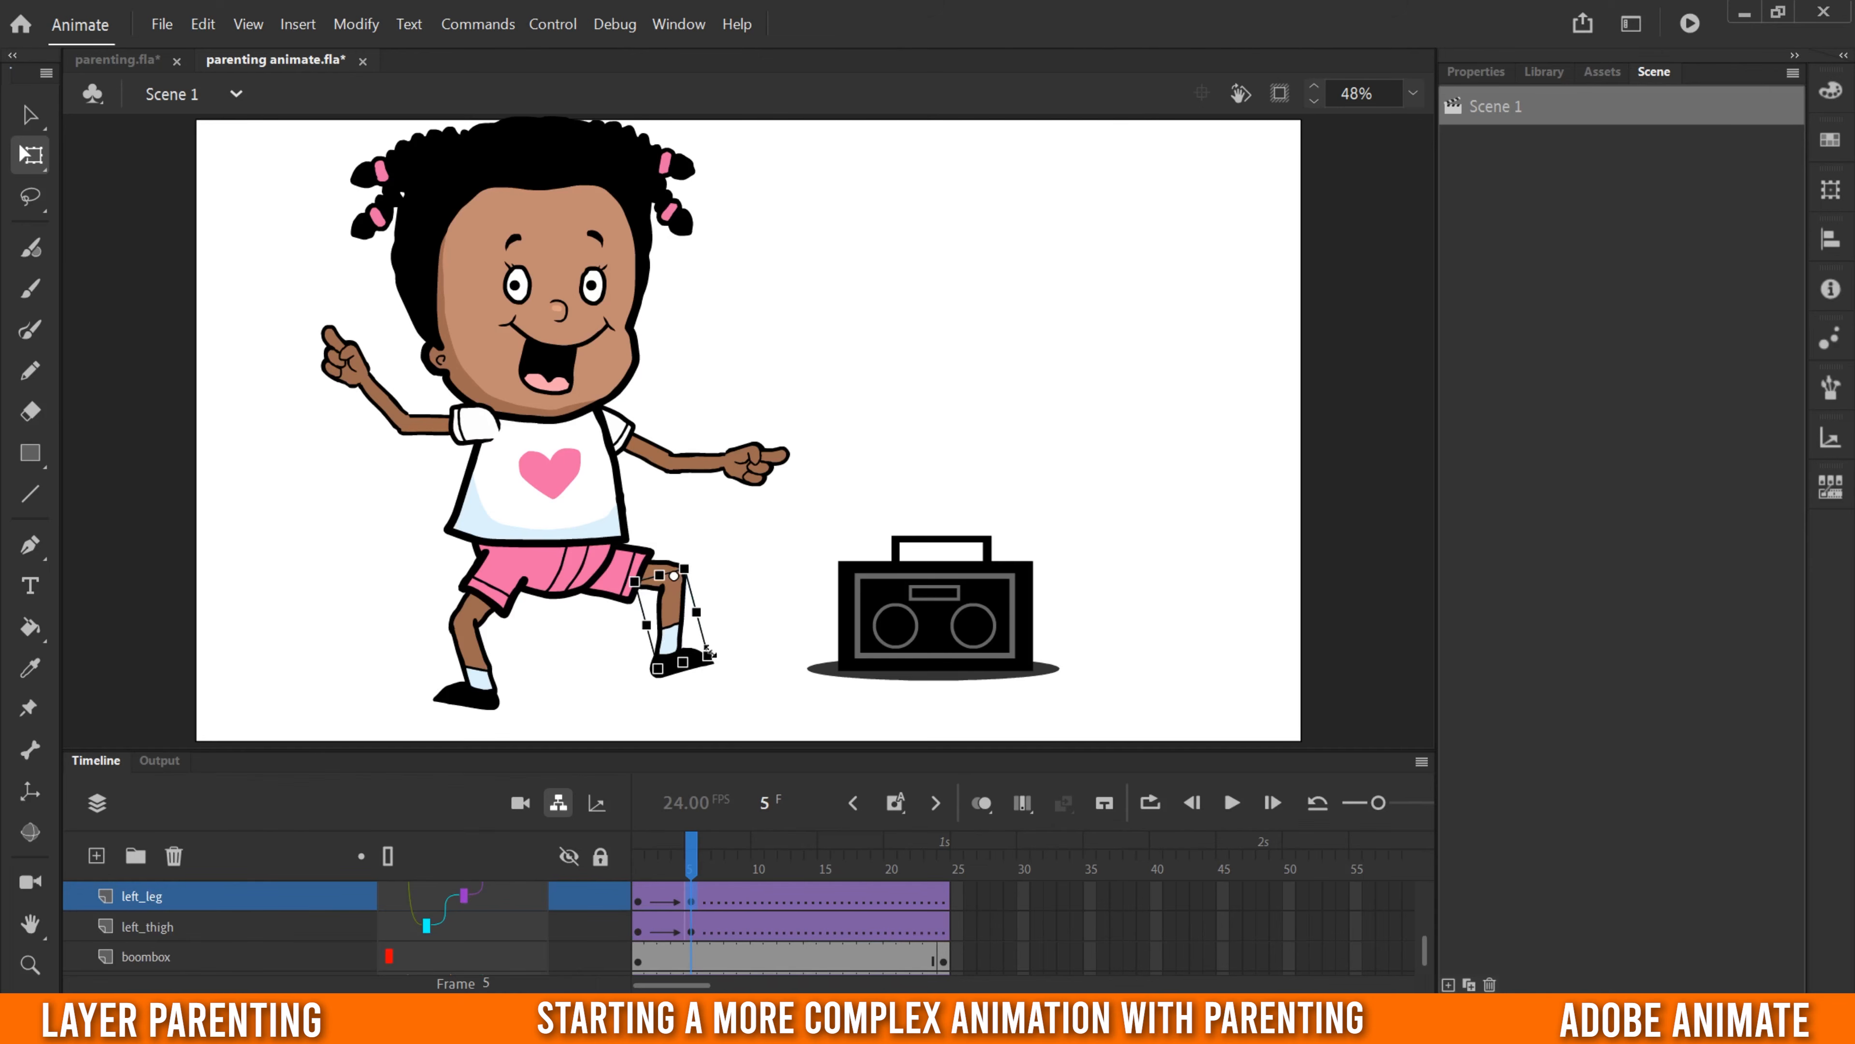
{"action": "mouse_move", "coordinate": [736, 657]}
{"action": "left_mouse_down"}
{"action": "mouse_move", "coordinate": [760, 601]}
{"action": "mouse_move", "coordinate": [752, 630]}
{"action": "left_mouse_up"}
{"action": "left_click", "coordinate": [475, 669]}
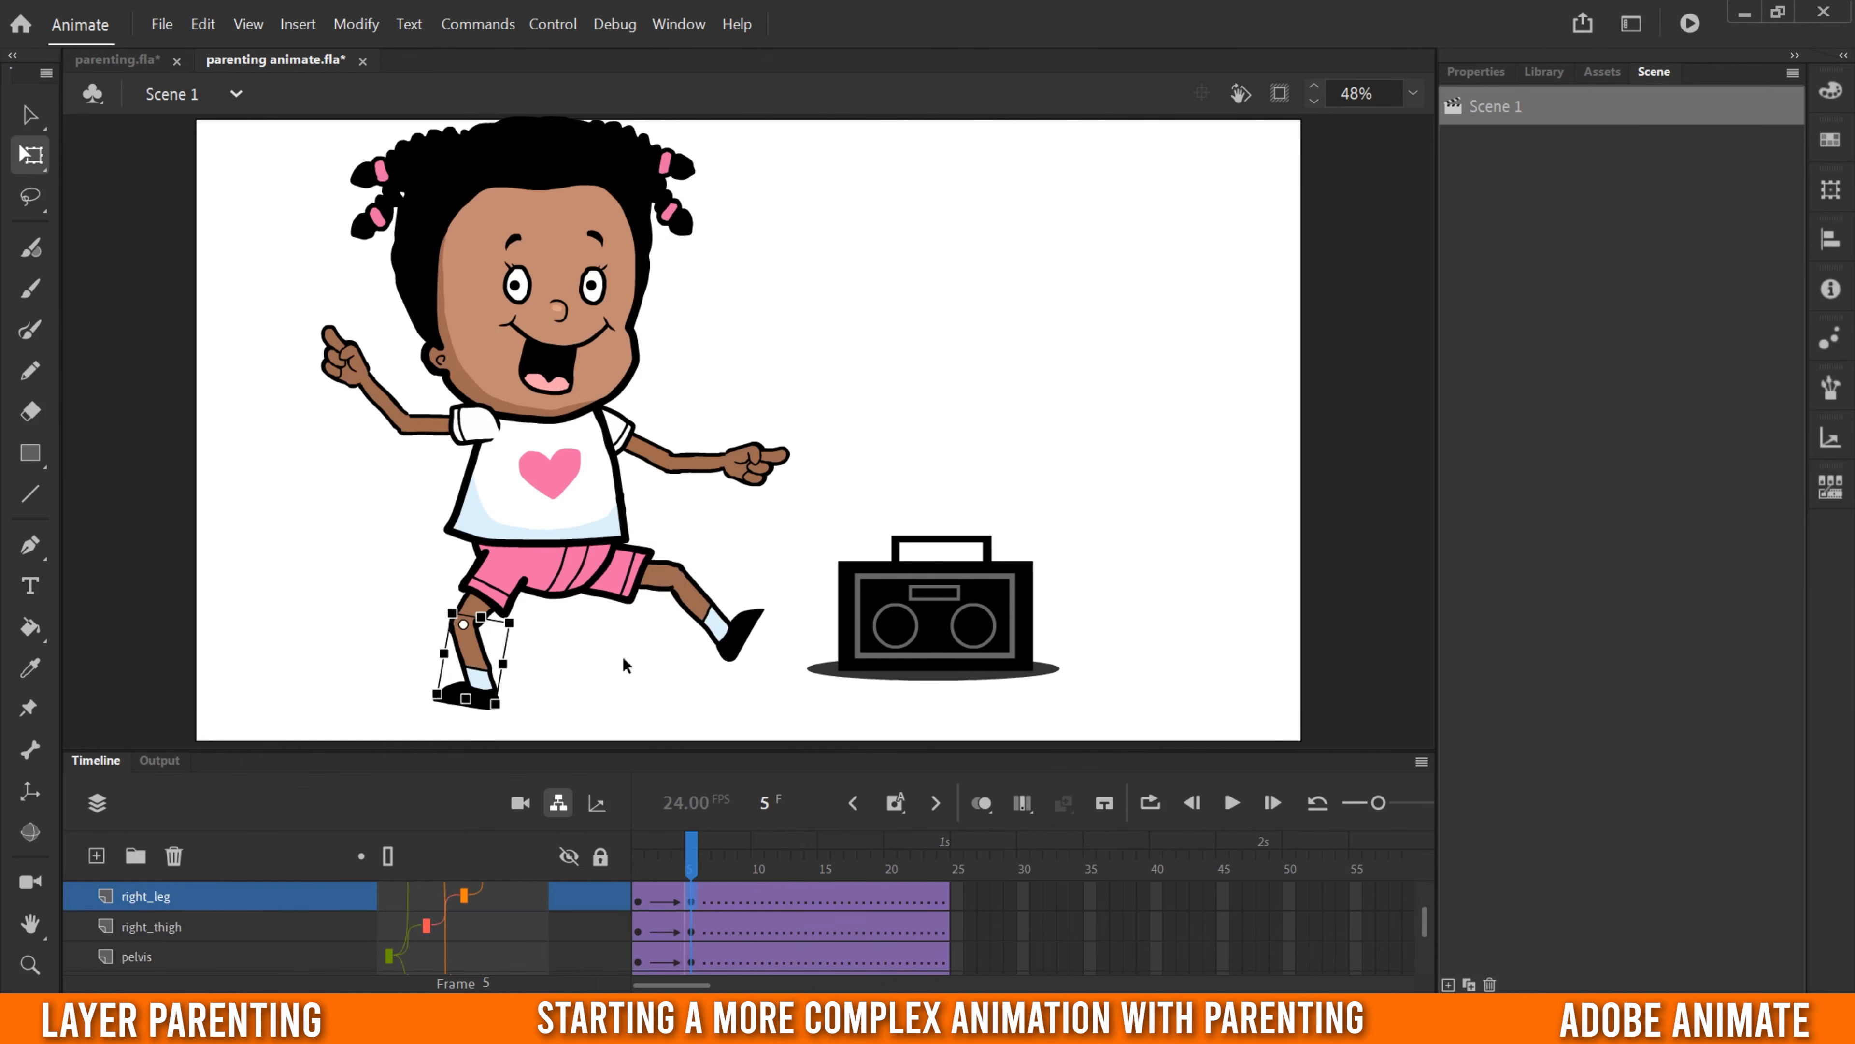
{"action": "left_click", "coordinate": [747, 637]}
{"action": "left_click_drag", "start_coordinate": [777, 616], "coordinate": [811, 643]}
{"action": "left_click_drag", "start_coordinate": [691, 866], "coordinate": [607, 883]}
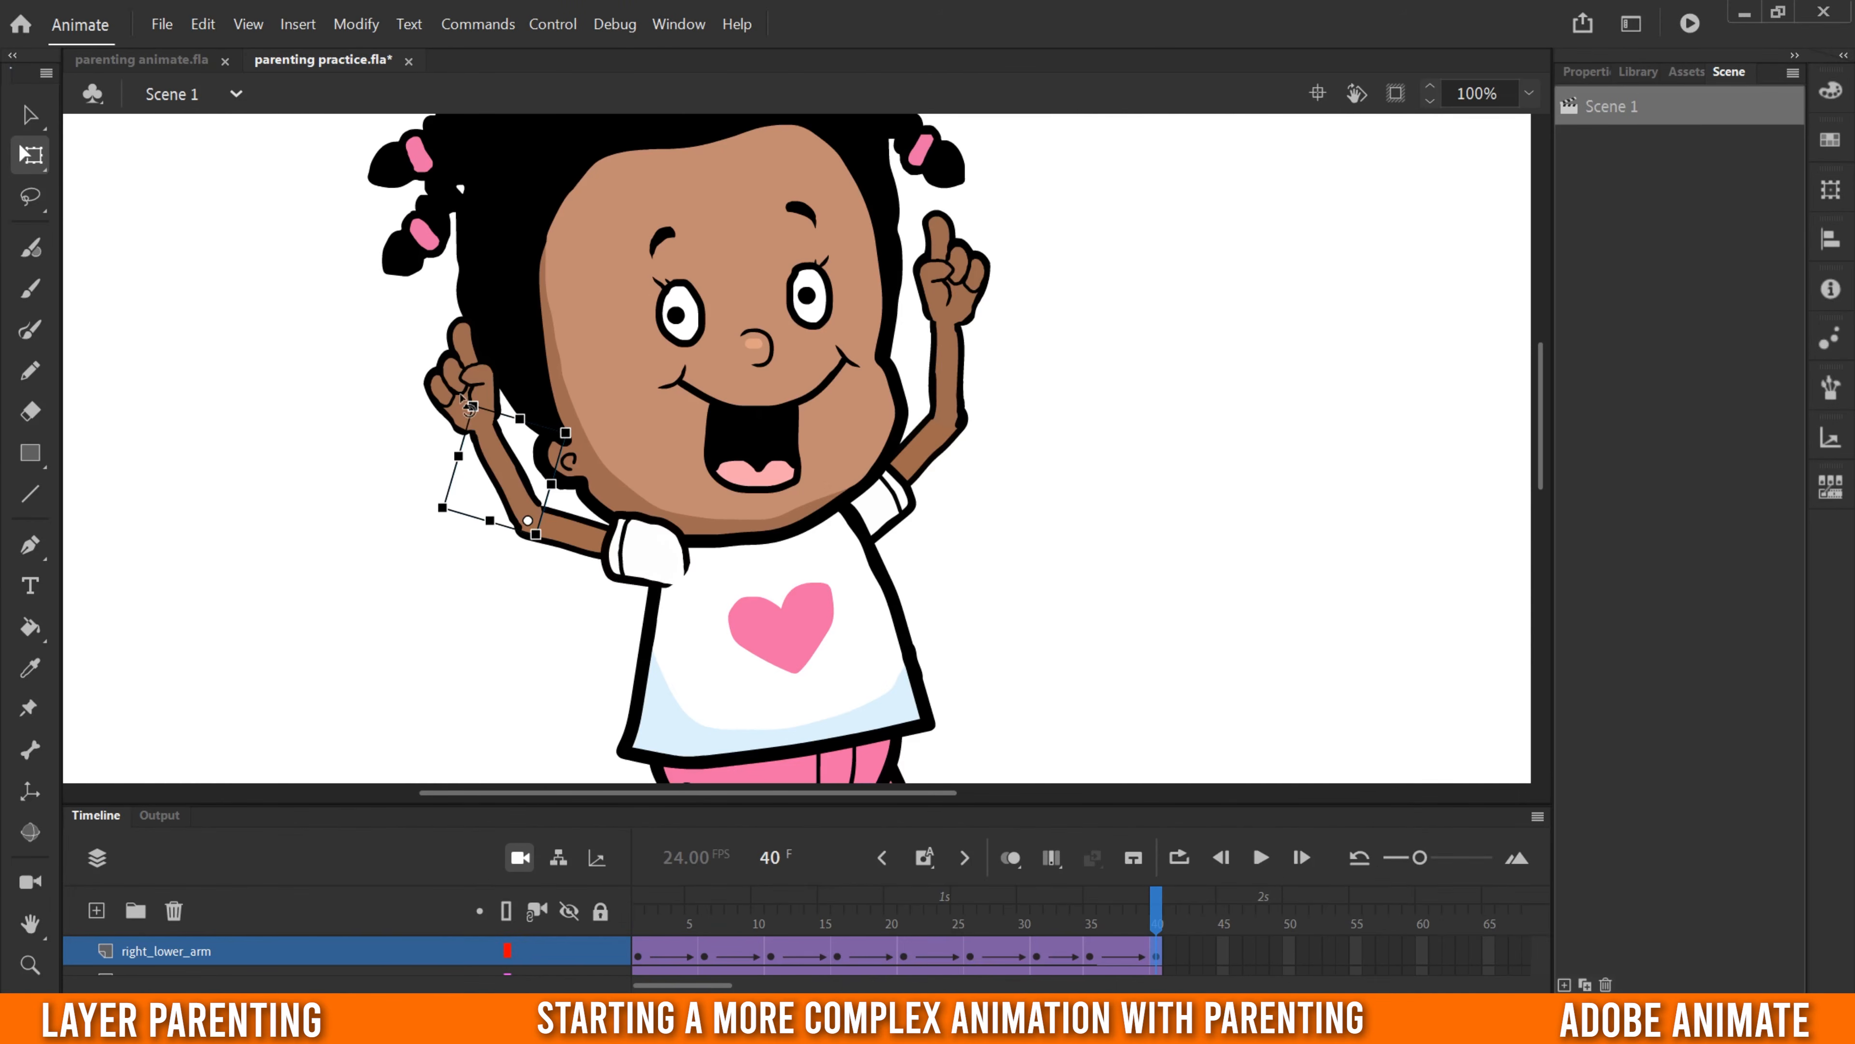
- On frame 40 of parenting practice.fla, rotate the right lower arm outward until nearly straight and nudge it right and down into the elbow
{"action": "left_click_drag", "start_coordinate": [461, 398], "coordinate": [408, 476]}
{"action": "left_click", "coordinate": [577, 596]}
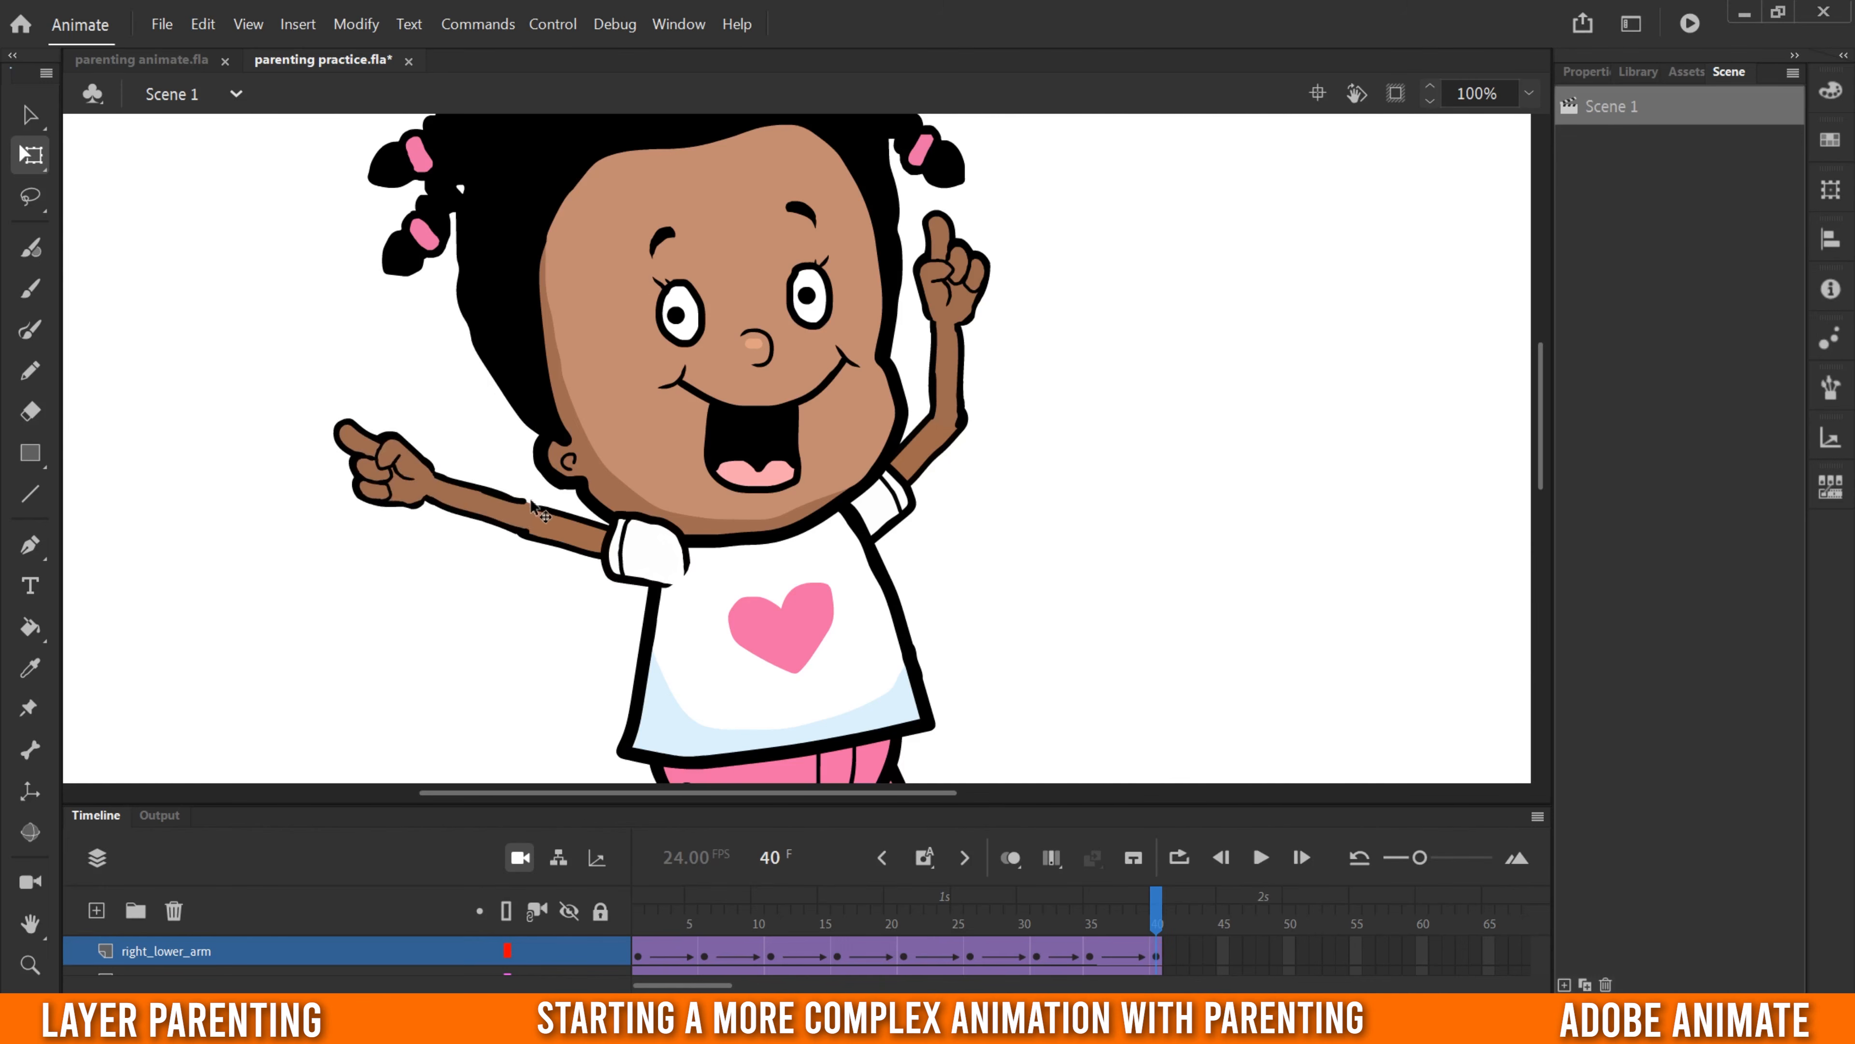
{"action": "left_click", "coordinate": [471, 501]}
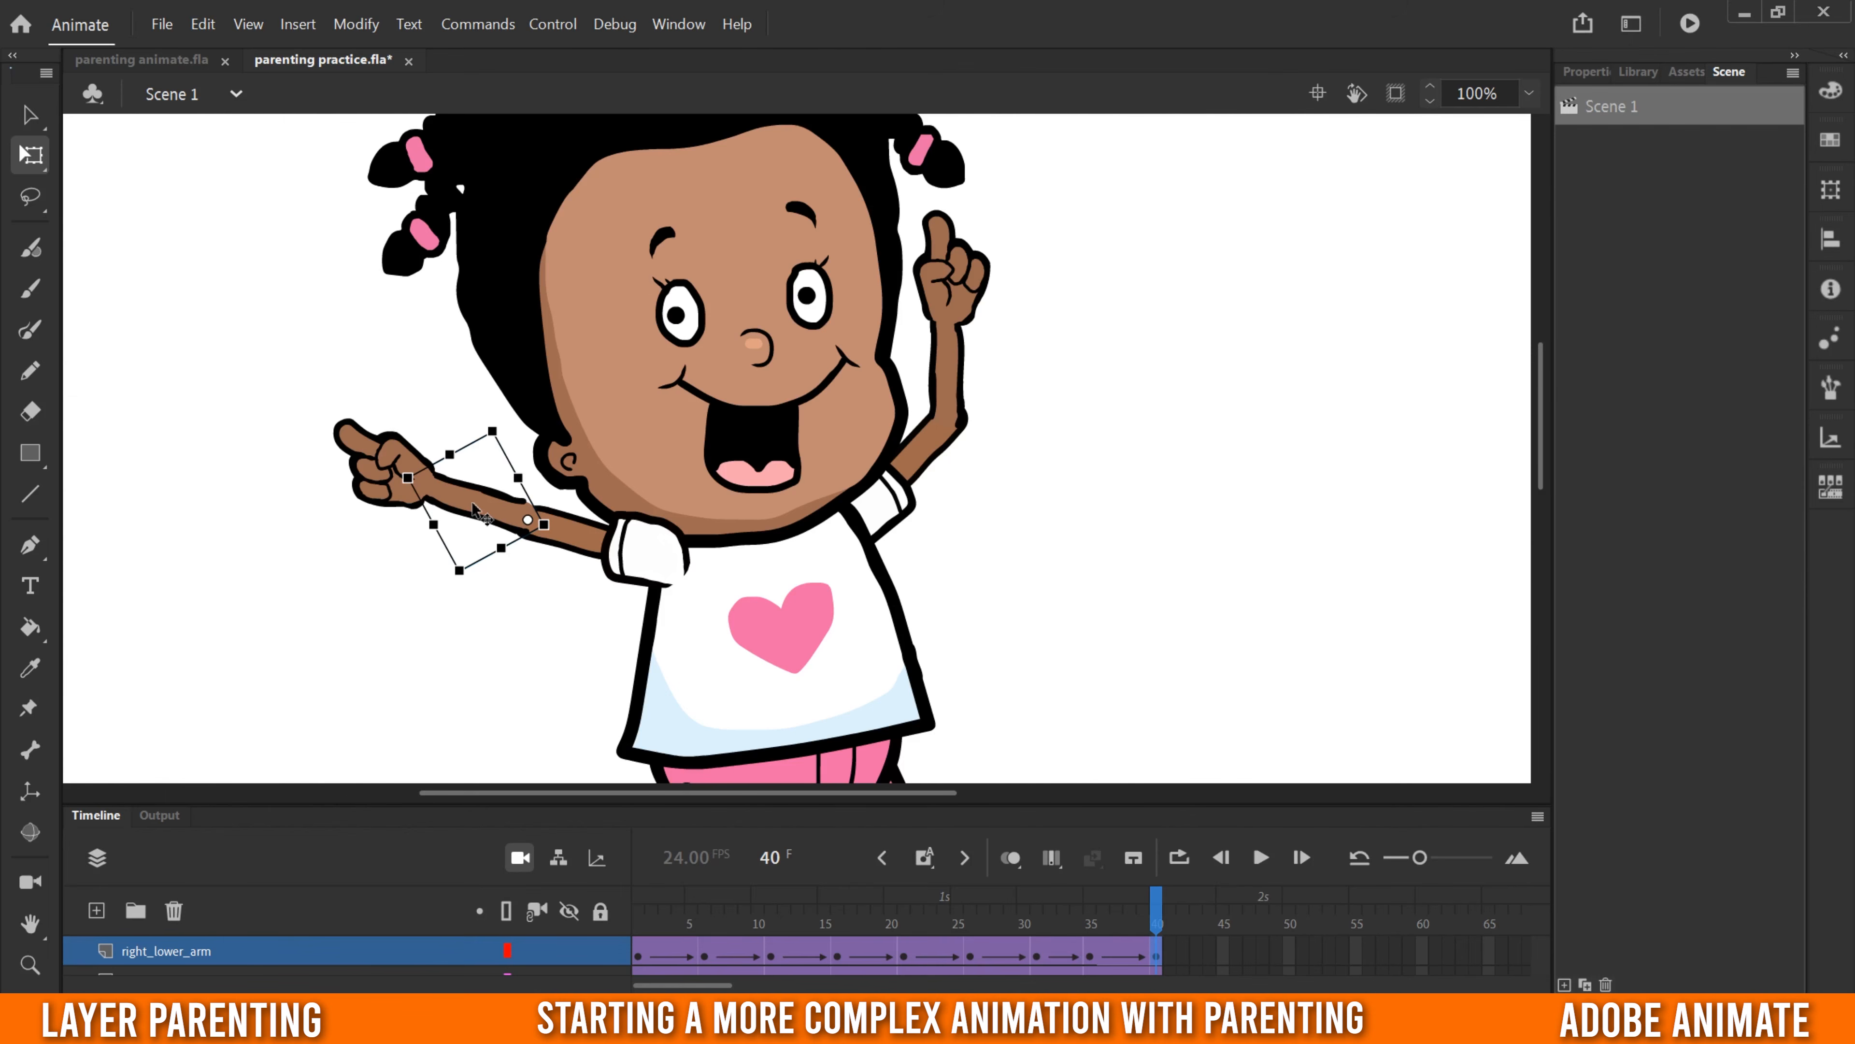
{"action": "key", "text": "Right"}
{"action": "key", "text": "Right"}
{"action": "key", "text": "Right"}
{"action": "key", "text": "Right"}
{"action": "key", "text": "Down"}
{"action": "key", "text": "Down"}
{"action": "key", "text": "Down"}
{"action": "key", "text": "Down"}
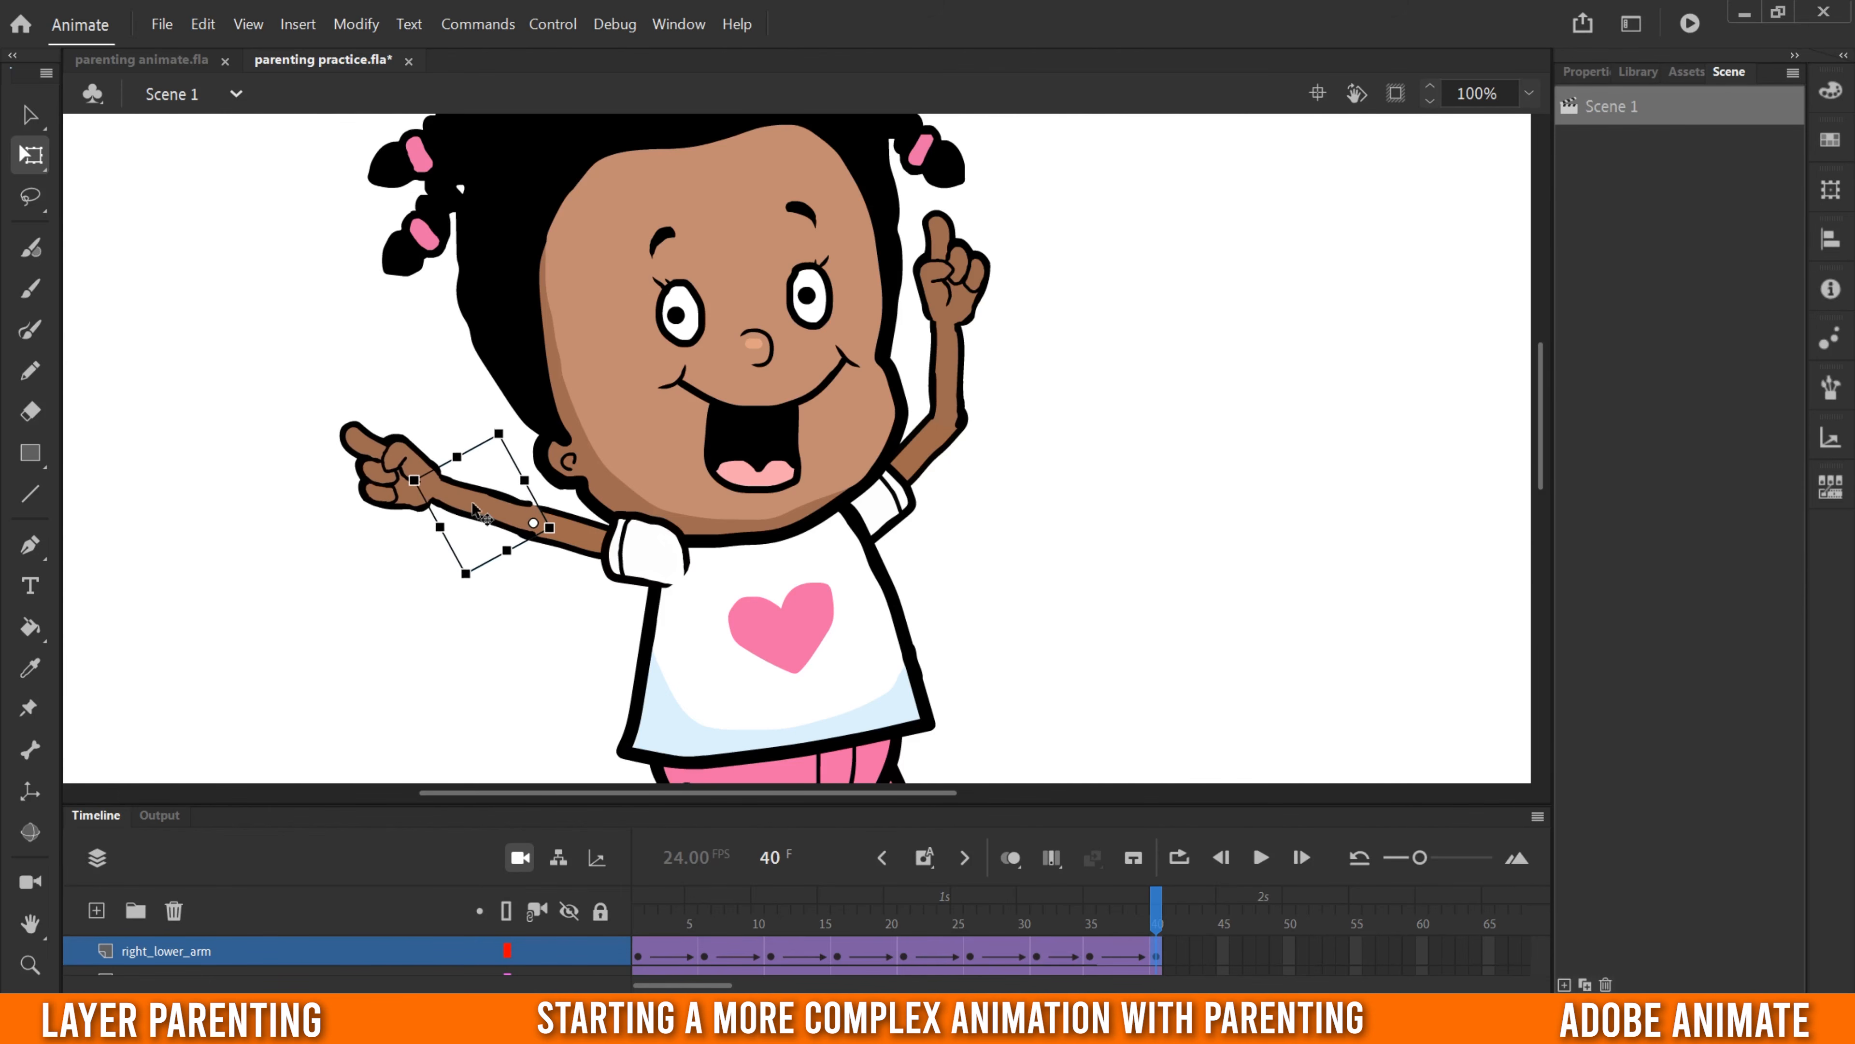
{"action": "key", "text": "Right"}
{"action": "key", "text": "Right"}
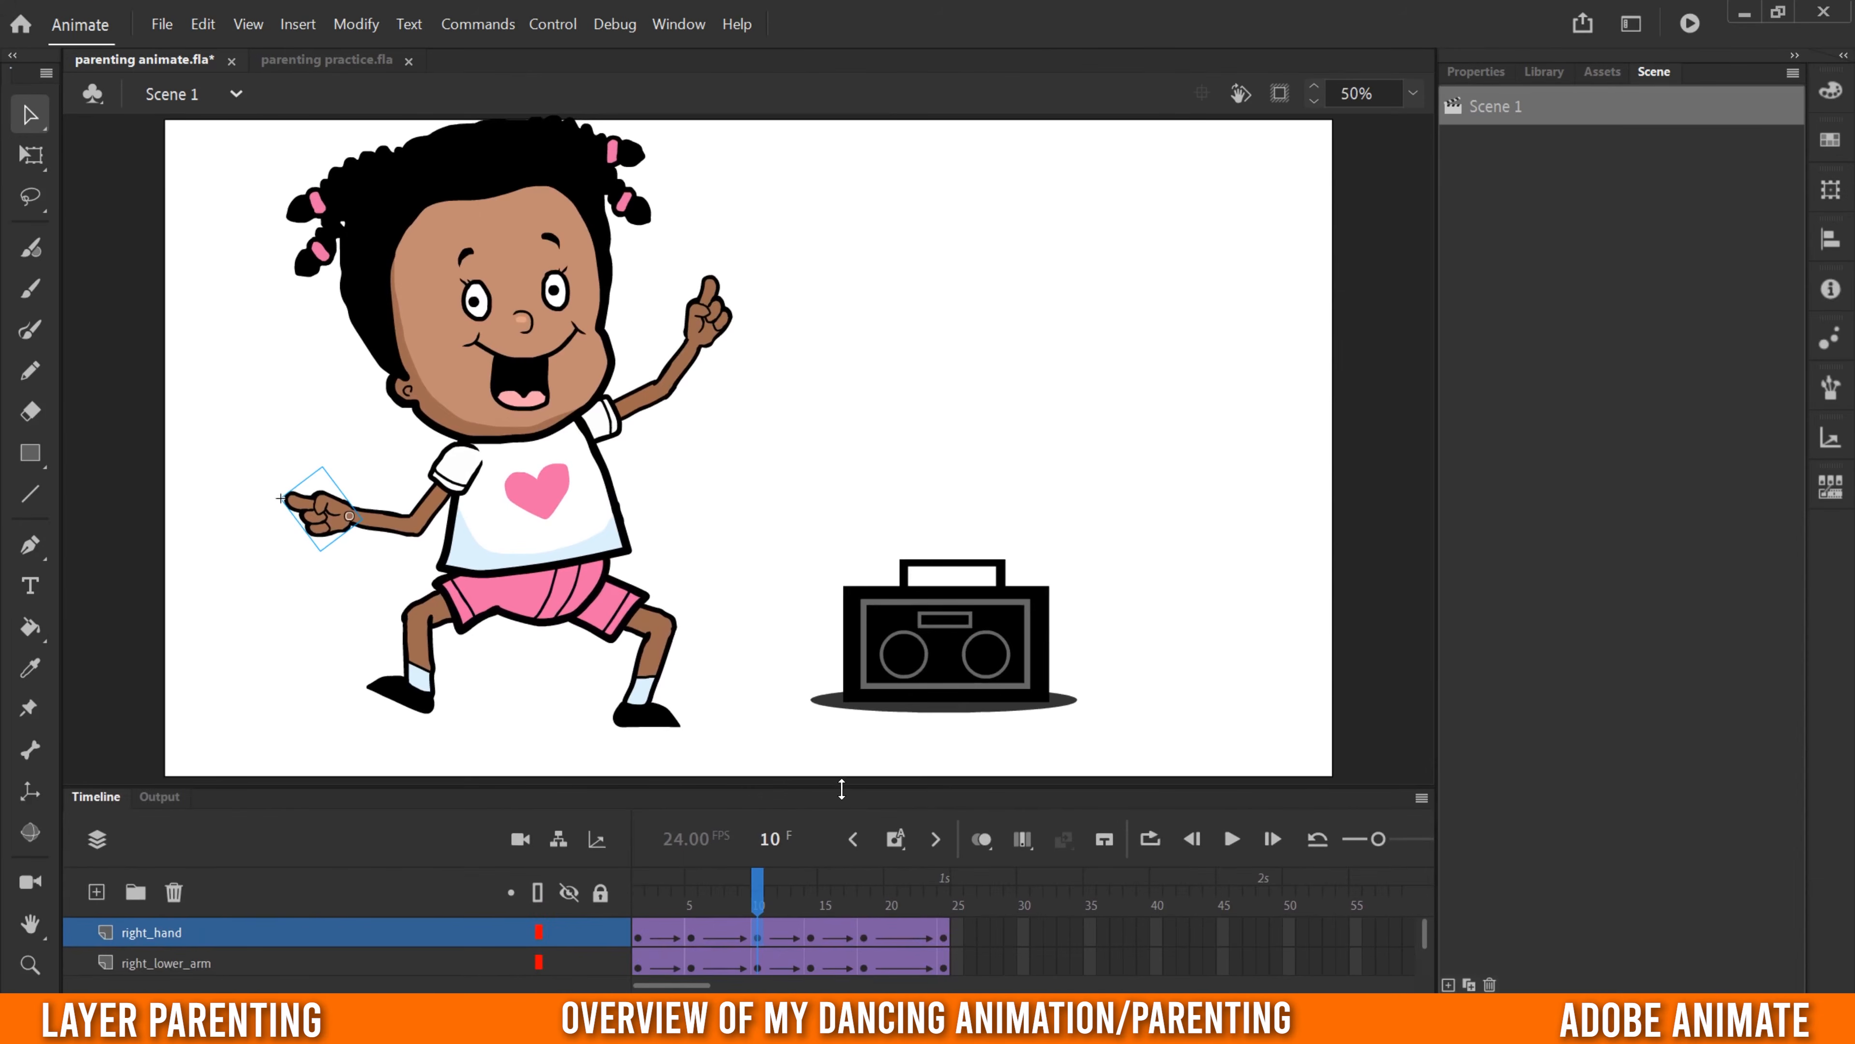
- Switch to parenting animate.fla, resize the timeline to show its layers and a larger stage, and play the dance from frame 1
{"action": "left_click_drag", "start_coordinate": [840, 788], "coordinate": [884, 340]}
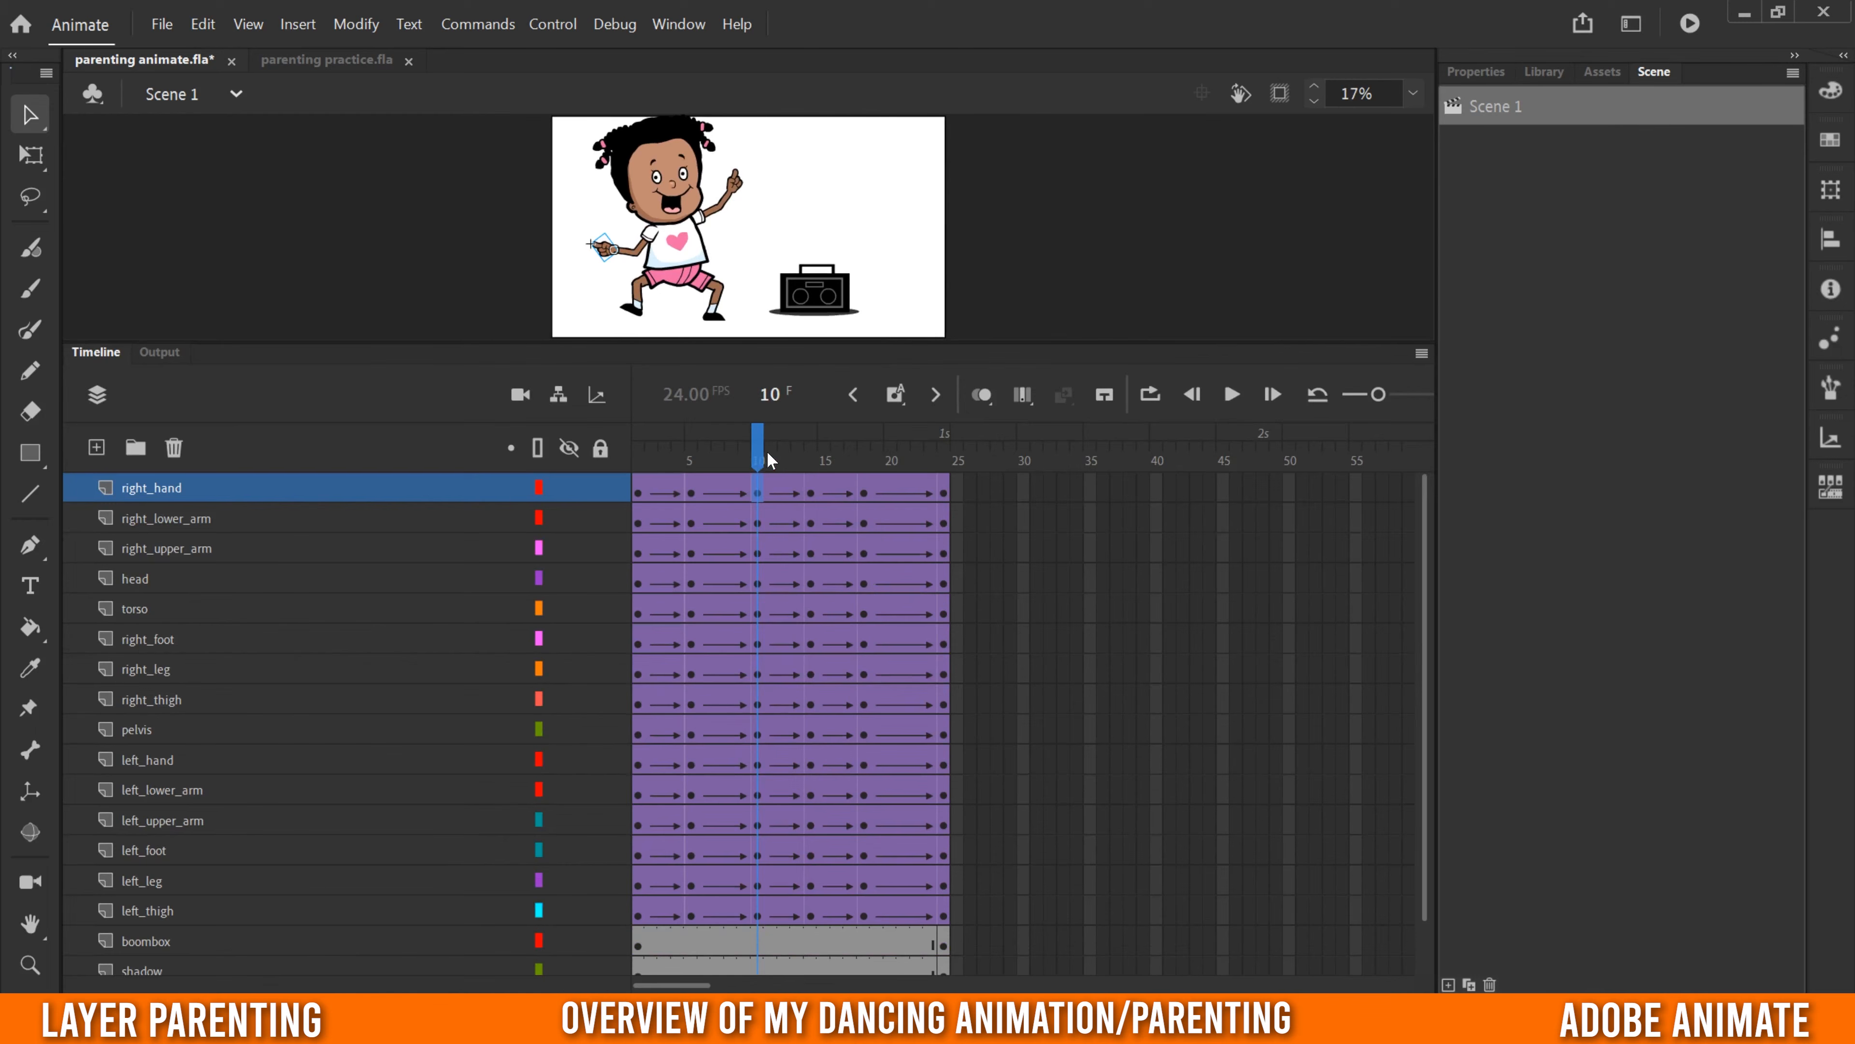
{"action": "left_click_drag", "start_coordinate": [767, 452], "coordinate": [614, 459]}
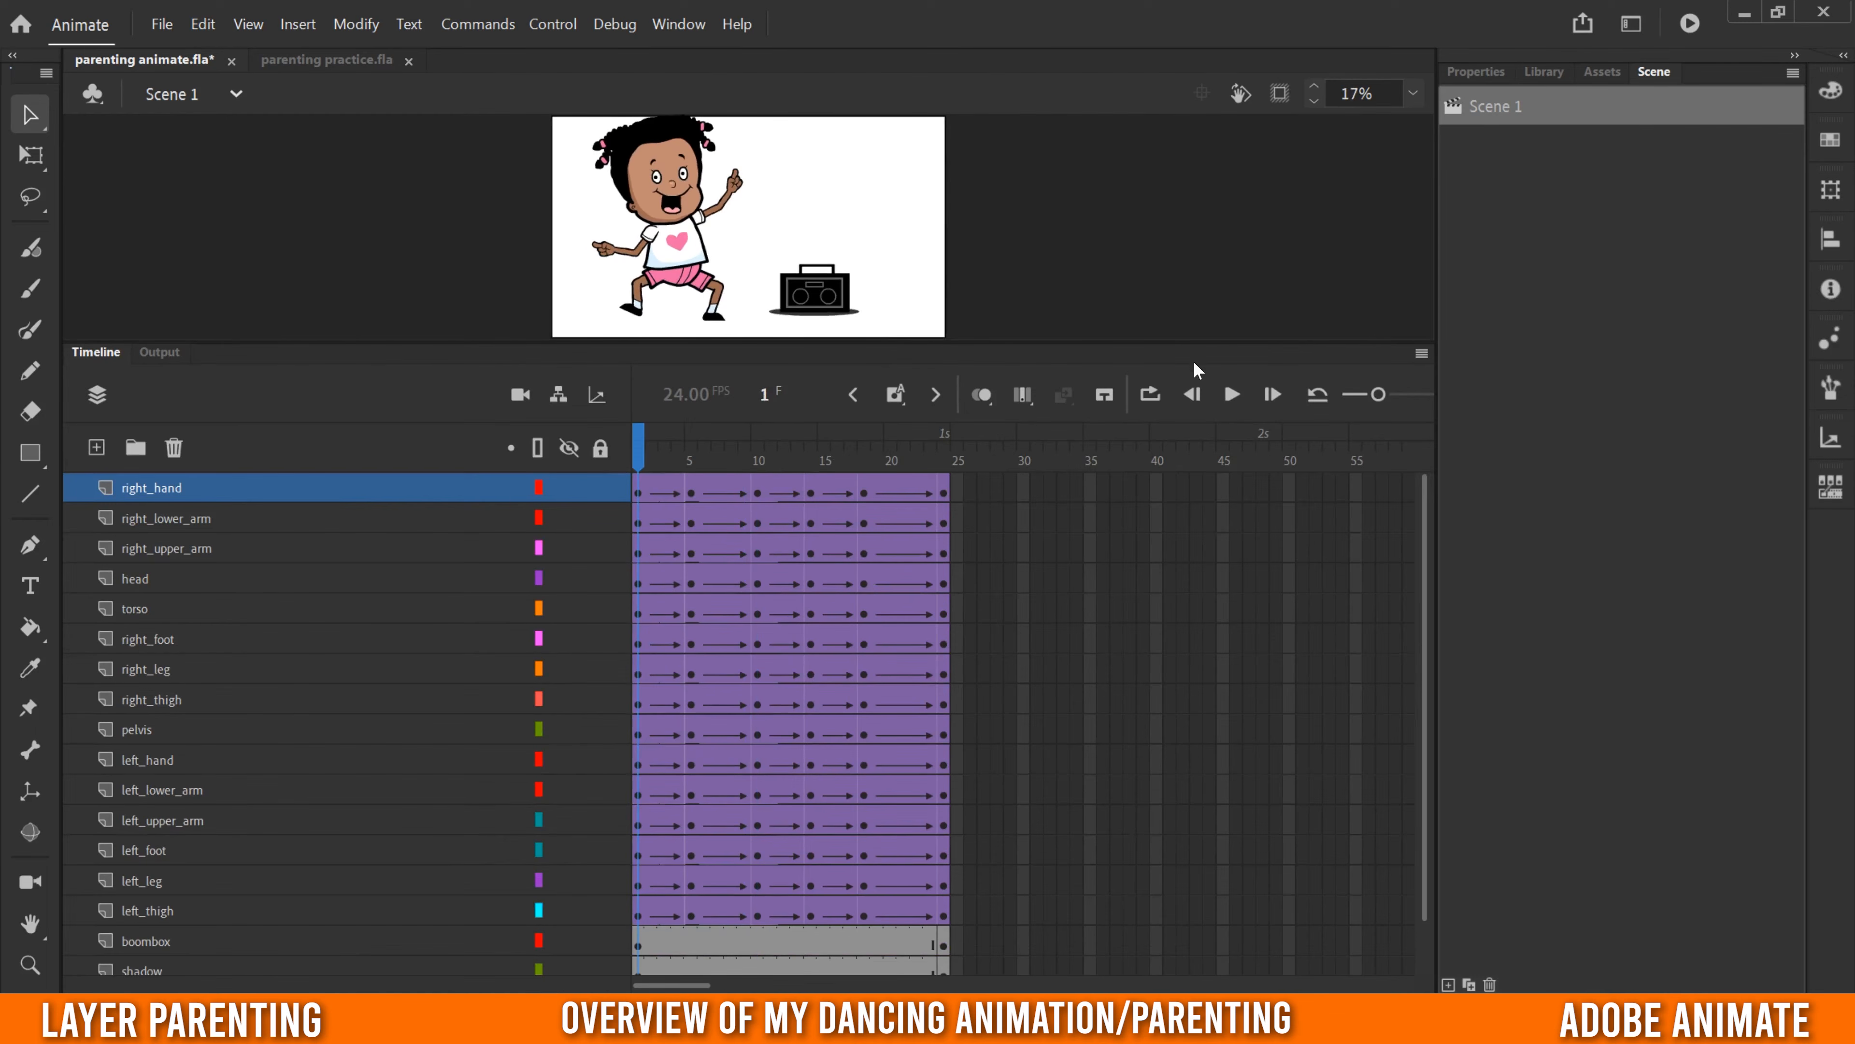
{"action": "left_click_drag", "start_coordinate": [1185, 343], "coordinate": [1184, 545]}
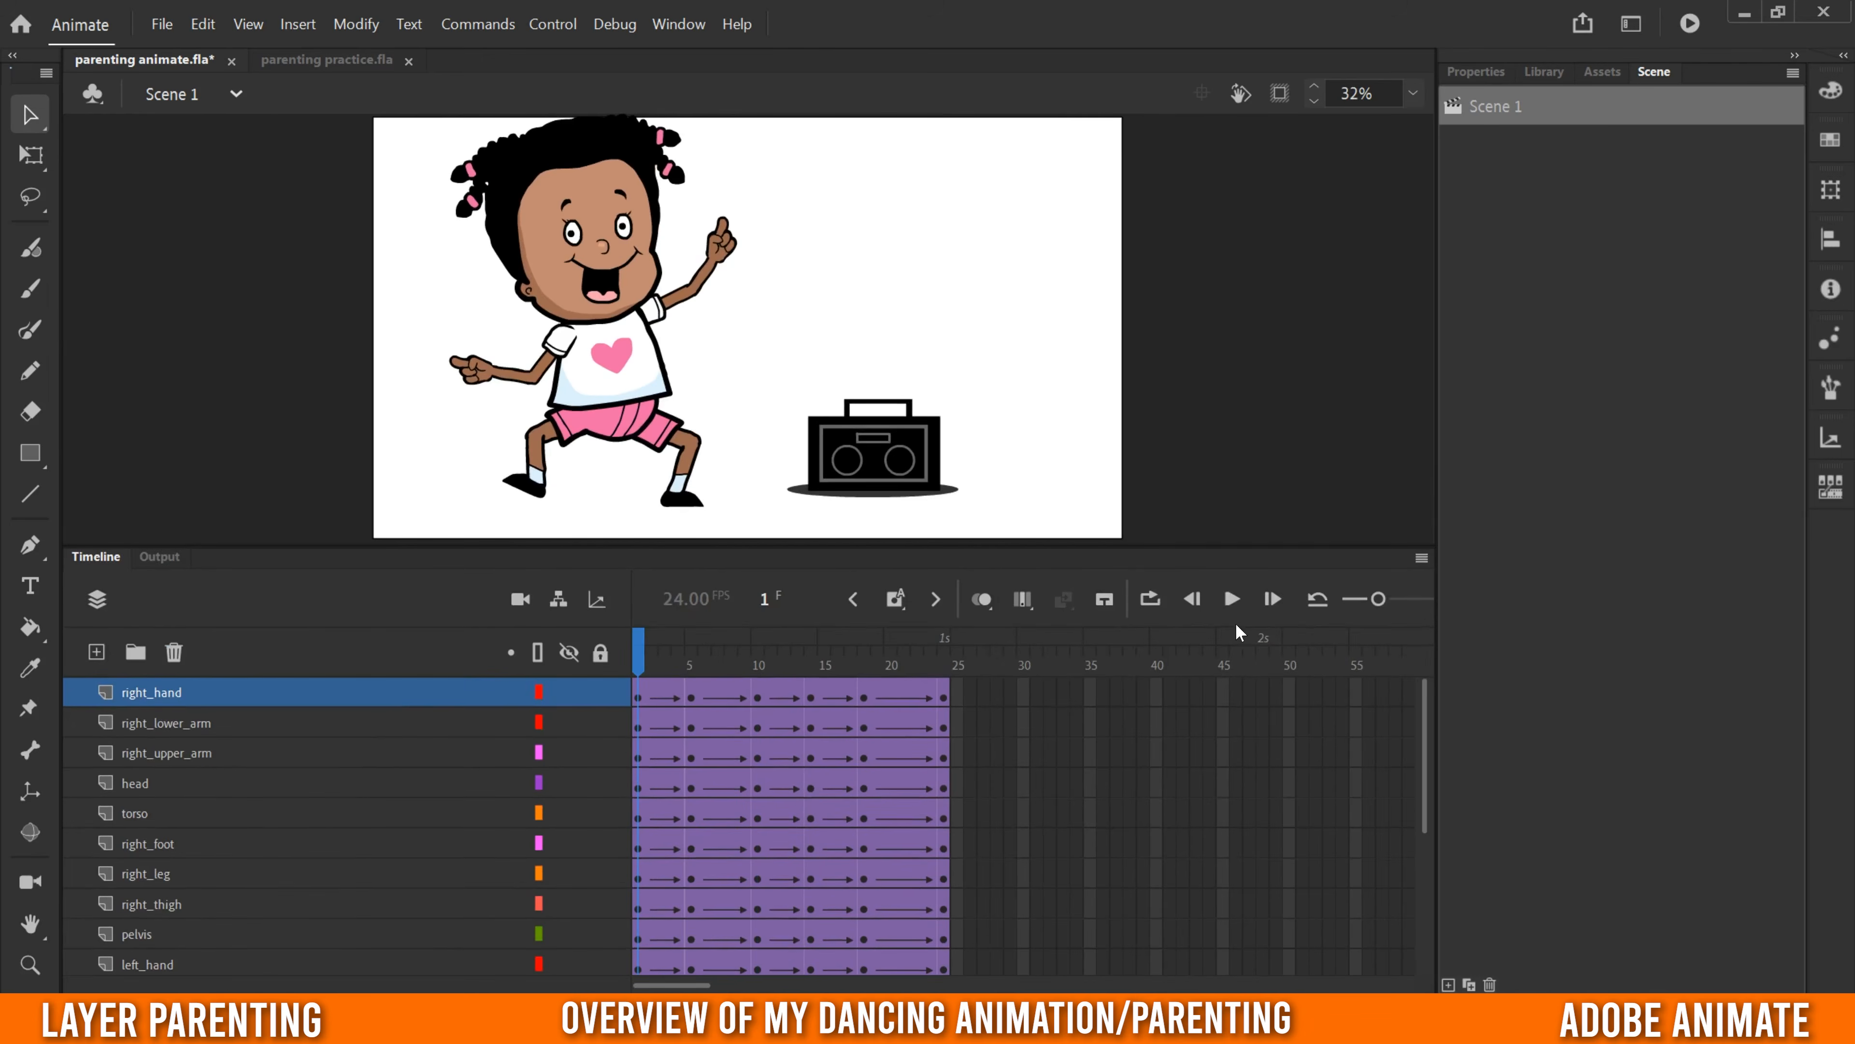
{"action": "left_click", "coordinate": [1232, 599]}
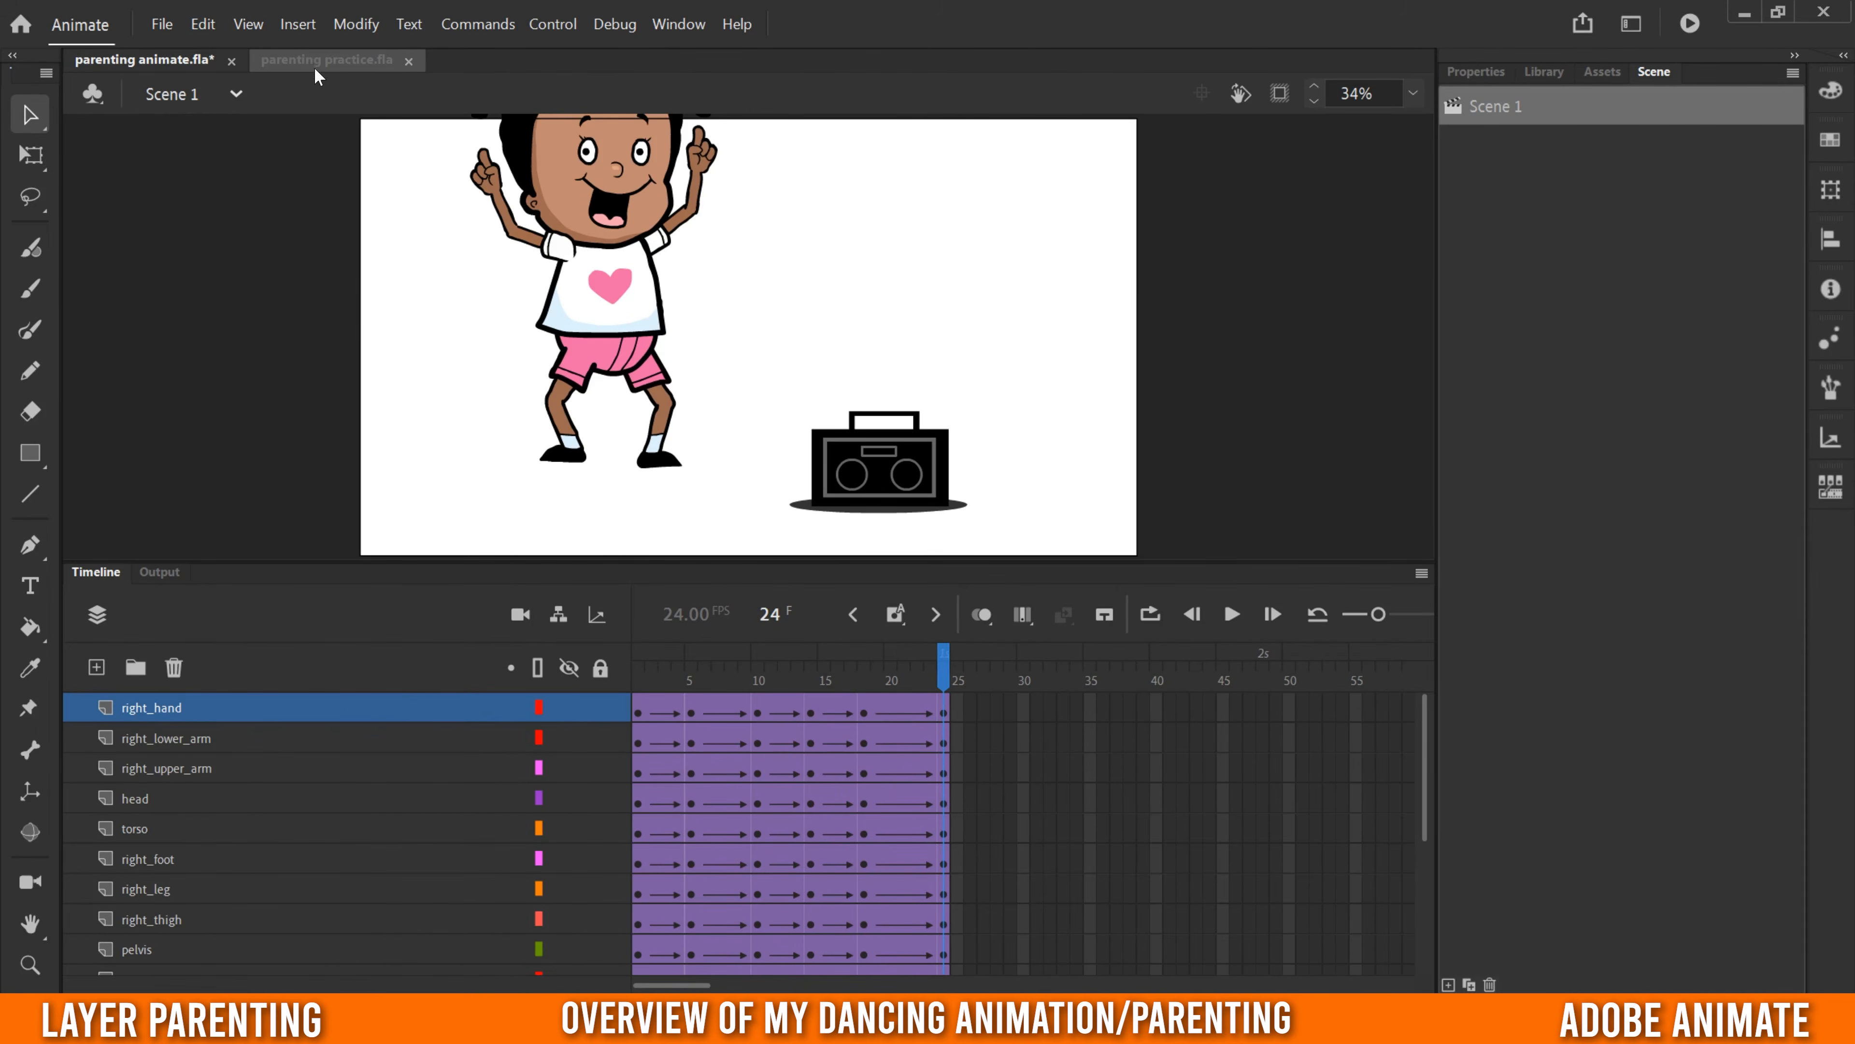
- Switch to parenting practice.fla, scrub through the finished dance, and select the boombox layer to examine its keyframes
{"action": "left_click", "coordinate": [306, 60]}
{"action": "left_click_drag", "start_coordinate": [639, 676], "coordinate": [903, 727]}
{"action": "left_click_drag", "start_coordinate": [857, 669], "coordinate": [683, 687]}
{"action": "left_click", "coordinate": [128, 888]}
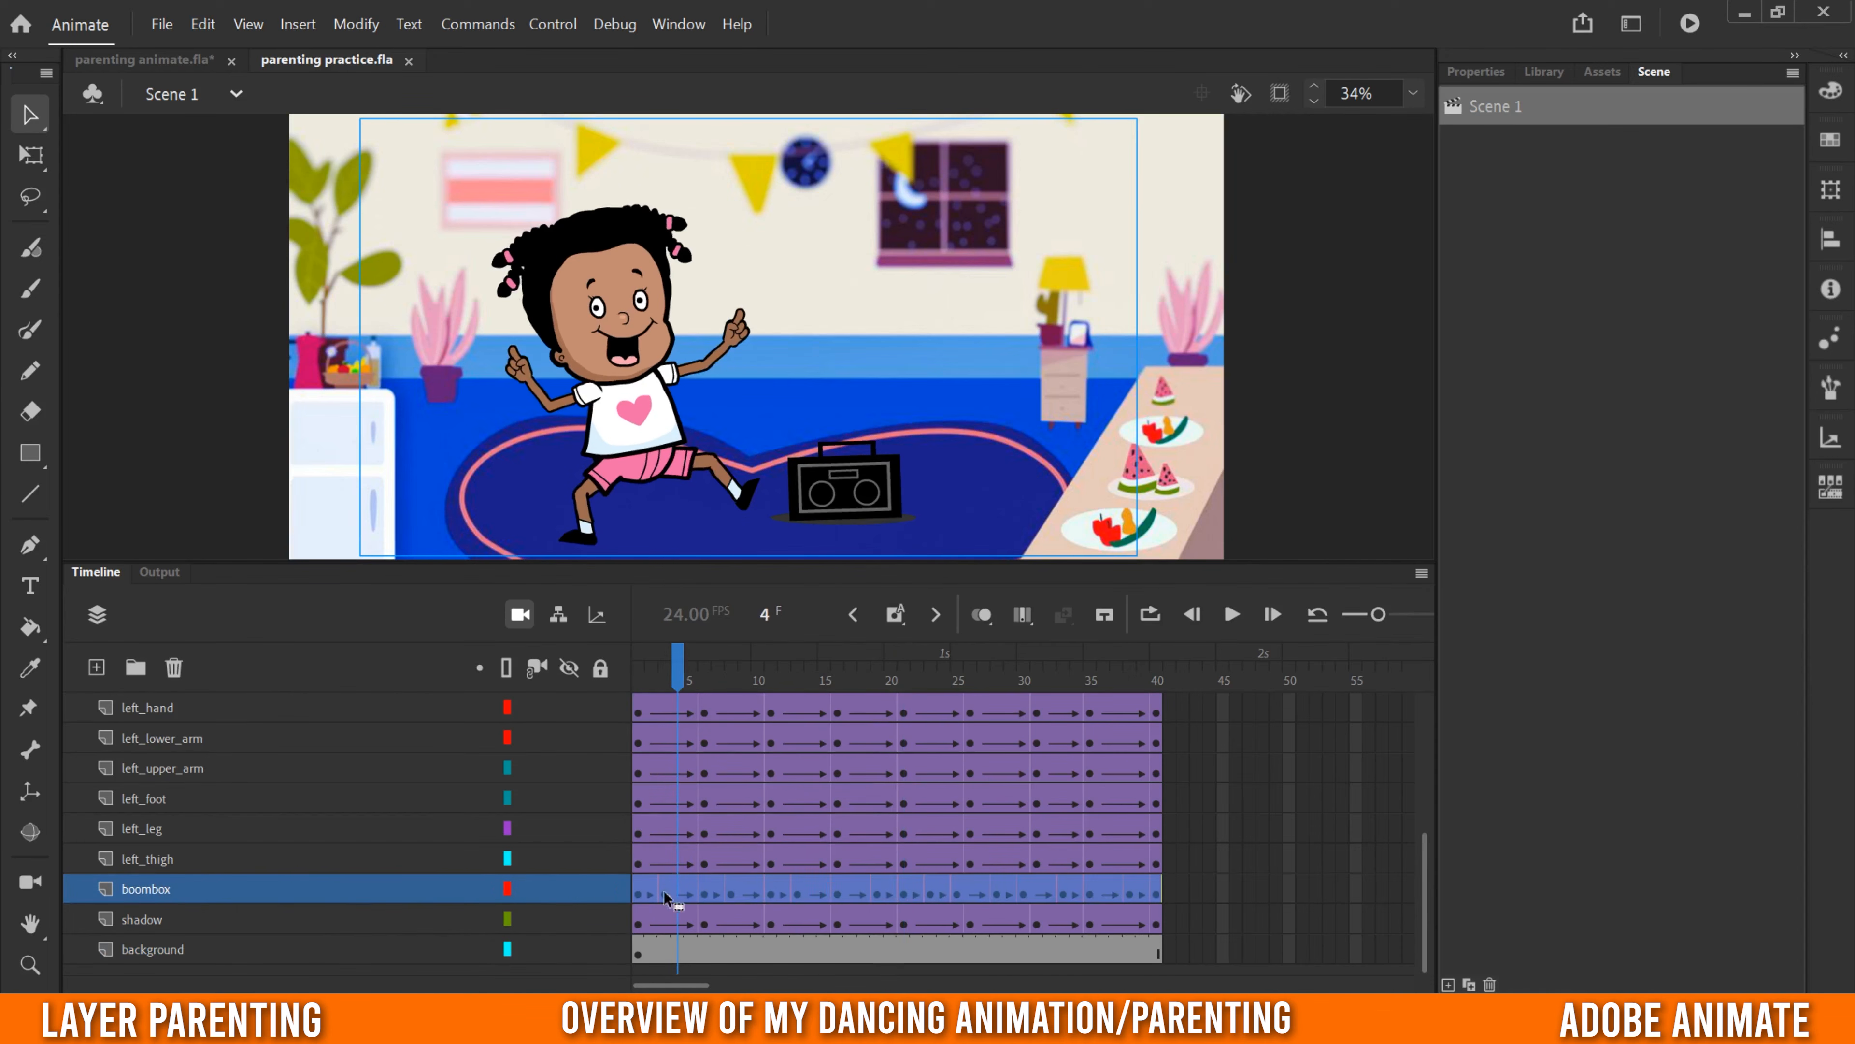
- Scrub between frames 1 and 10 to compare the character's and boombox's movement, and play the animation from frame 1
{"action": "mouse_move", "coordinate": [675, 660]}
{"action": "left_mouse_down"}
{"action": "mouse_move", "coordinate": [935, 701]}
{"action": "mouse_move", "coordinate": [665, 683]}
{"action": "left_mouse_up"}
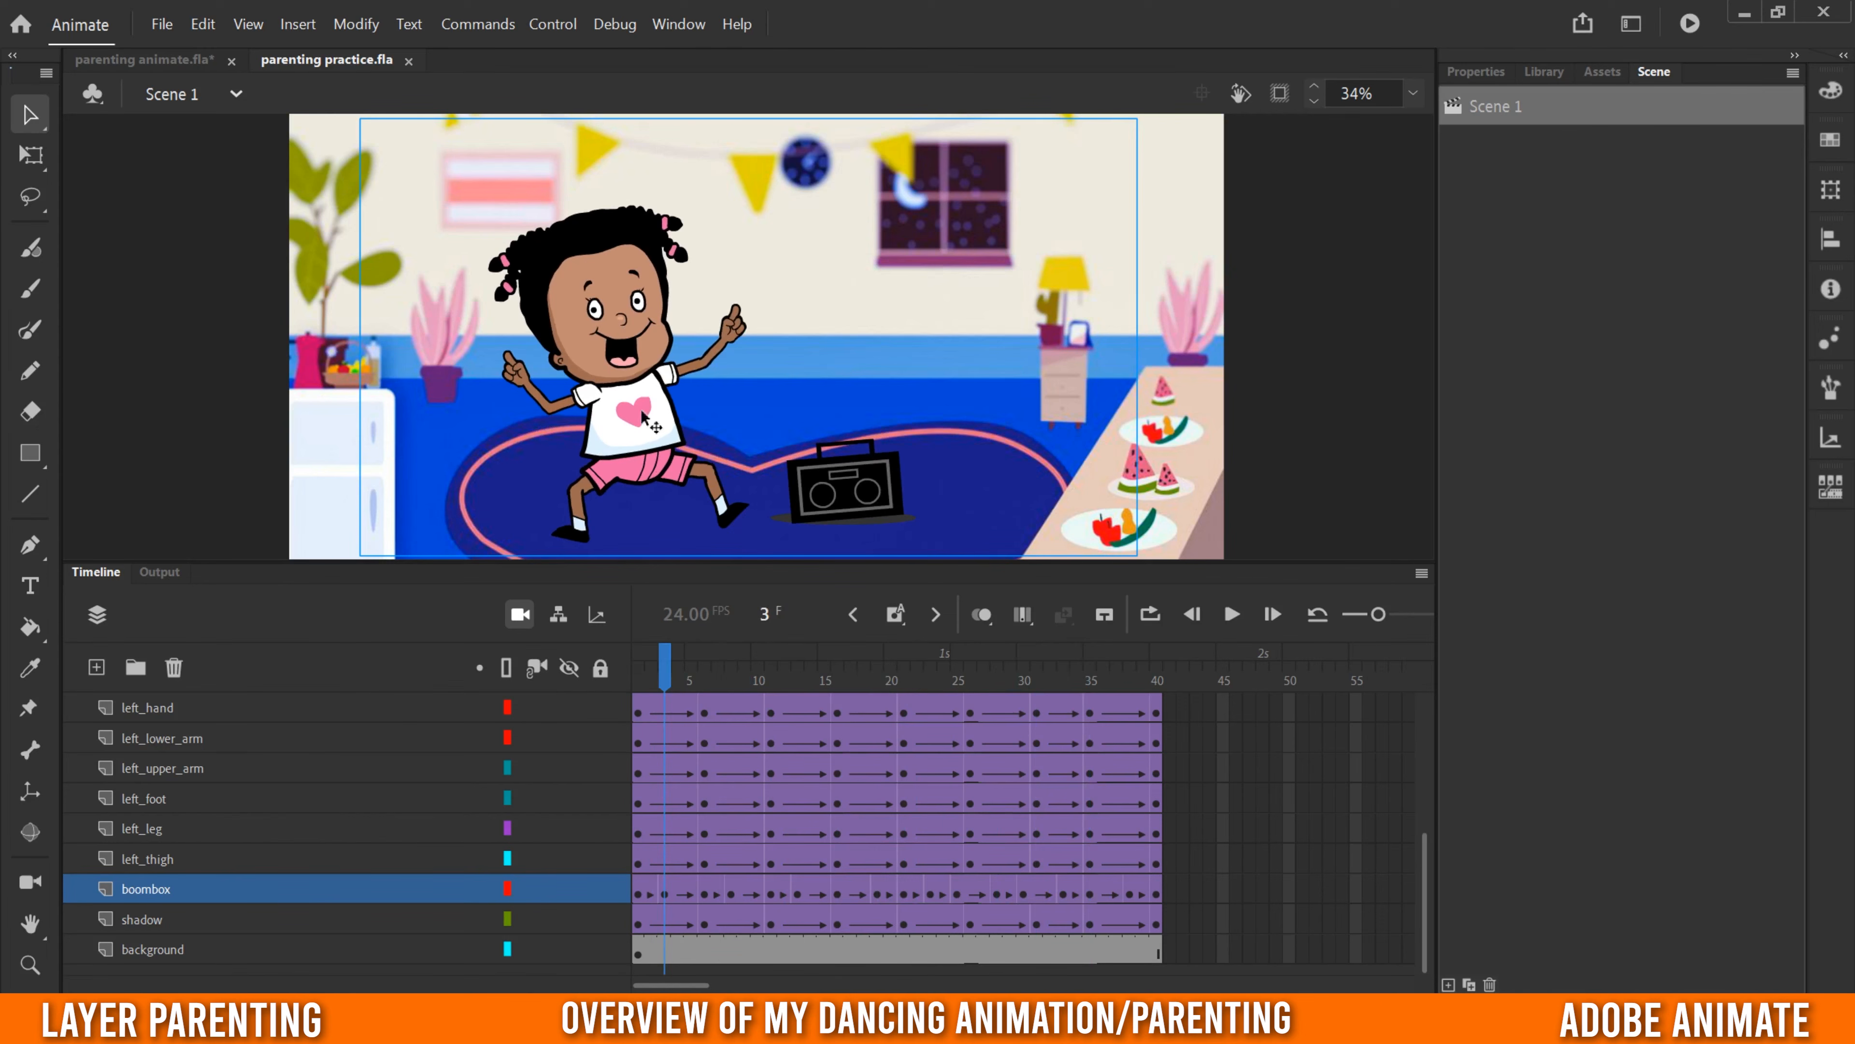
{"action": "left_click_drag", "start_coordinate": [665, 676], "coordinate": [758, 683]}
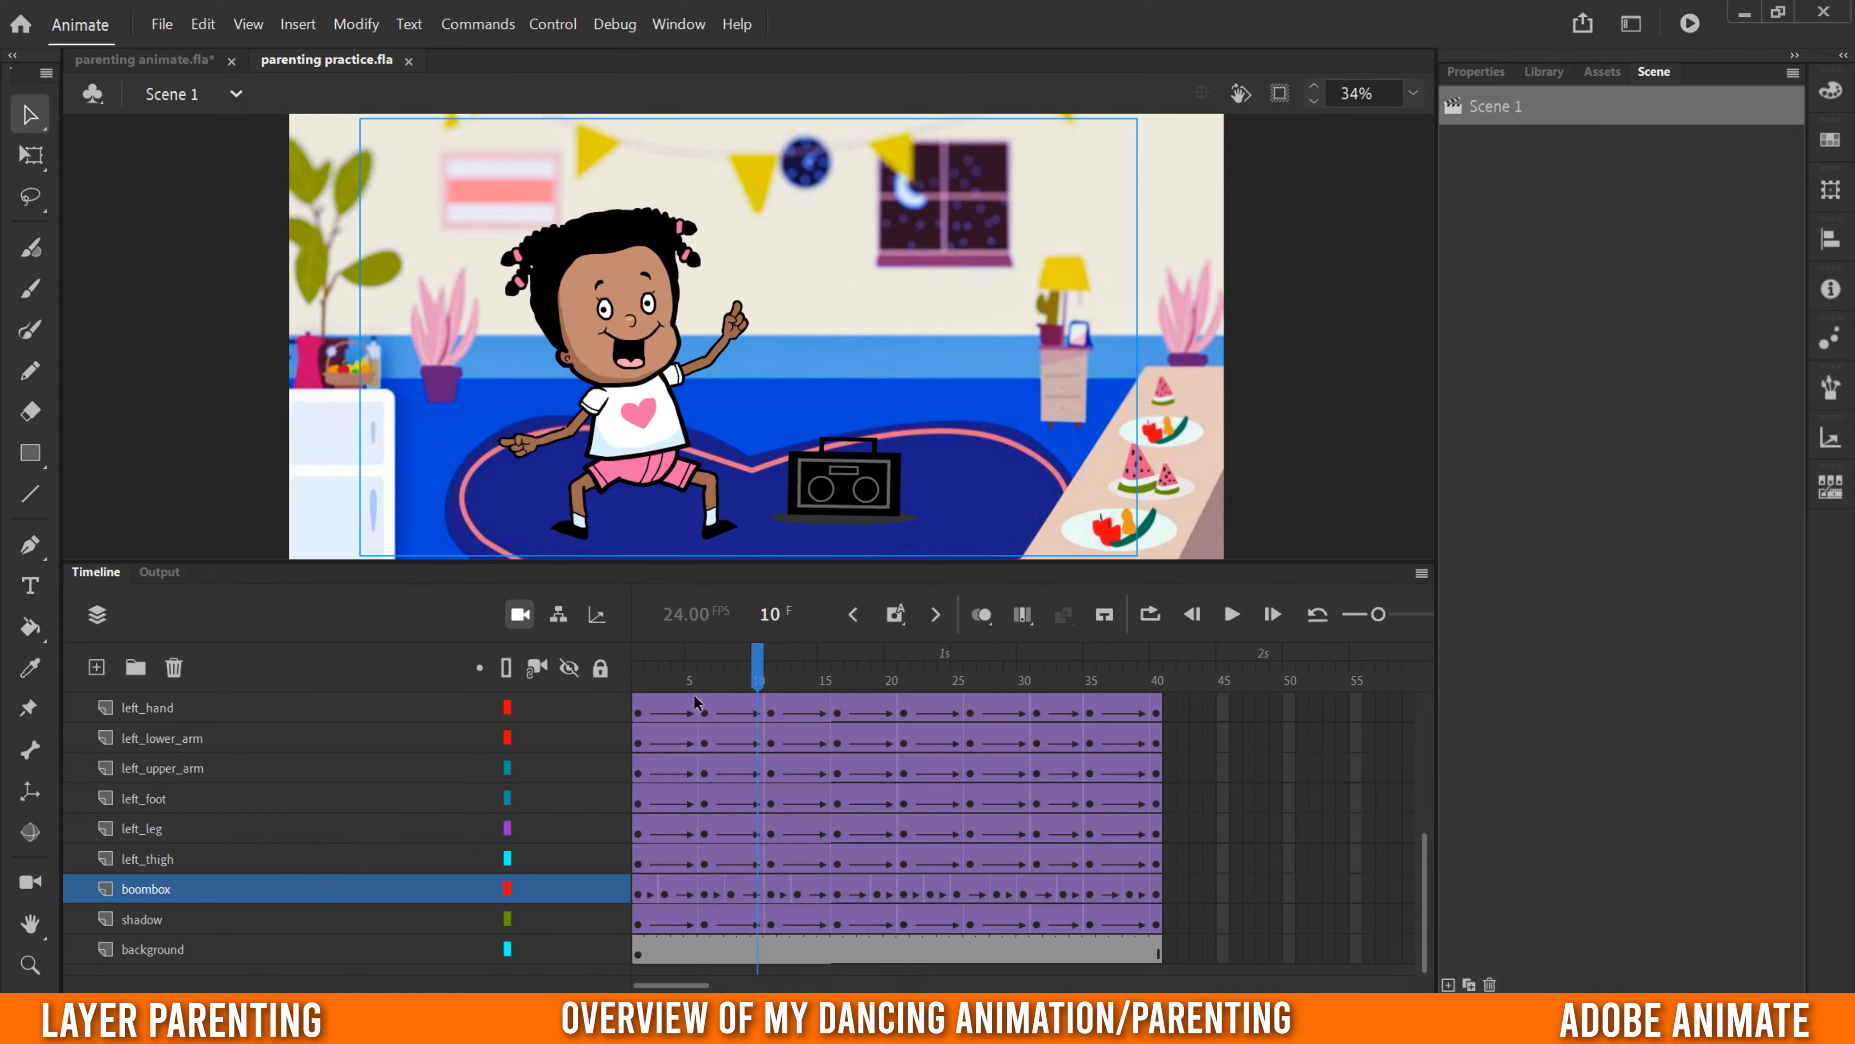
{"action": "left_click_drag", "start_coordinate": [709, 685], "coordinate": [605, 734]}
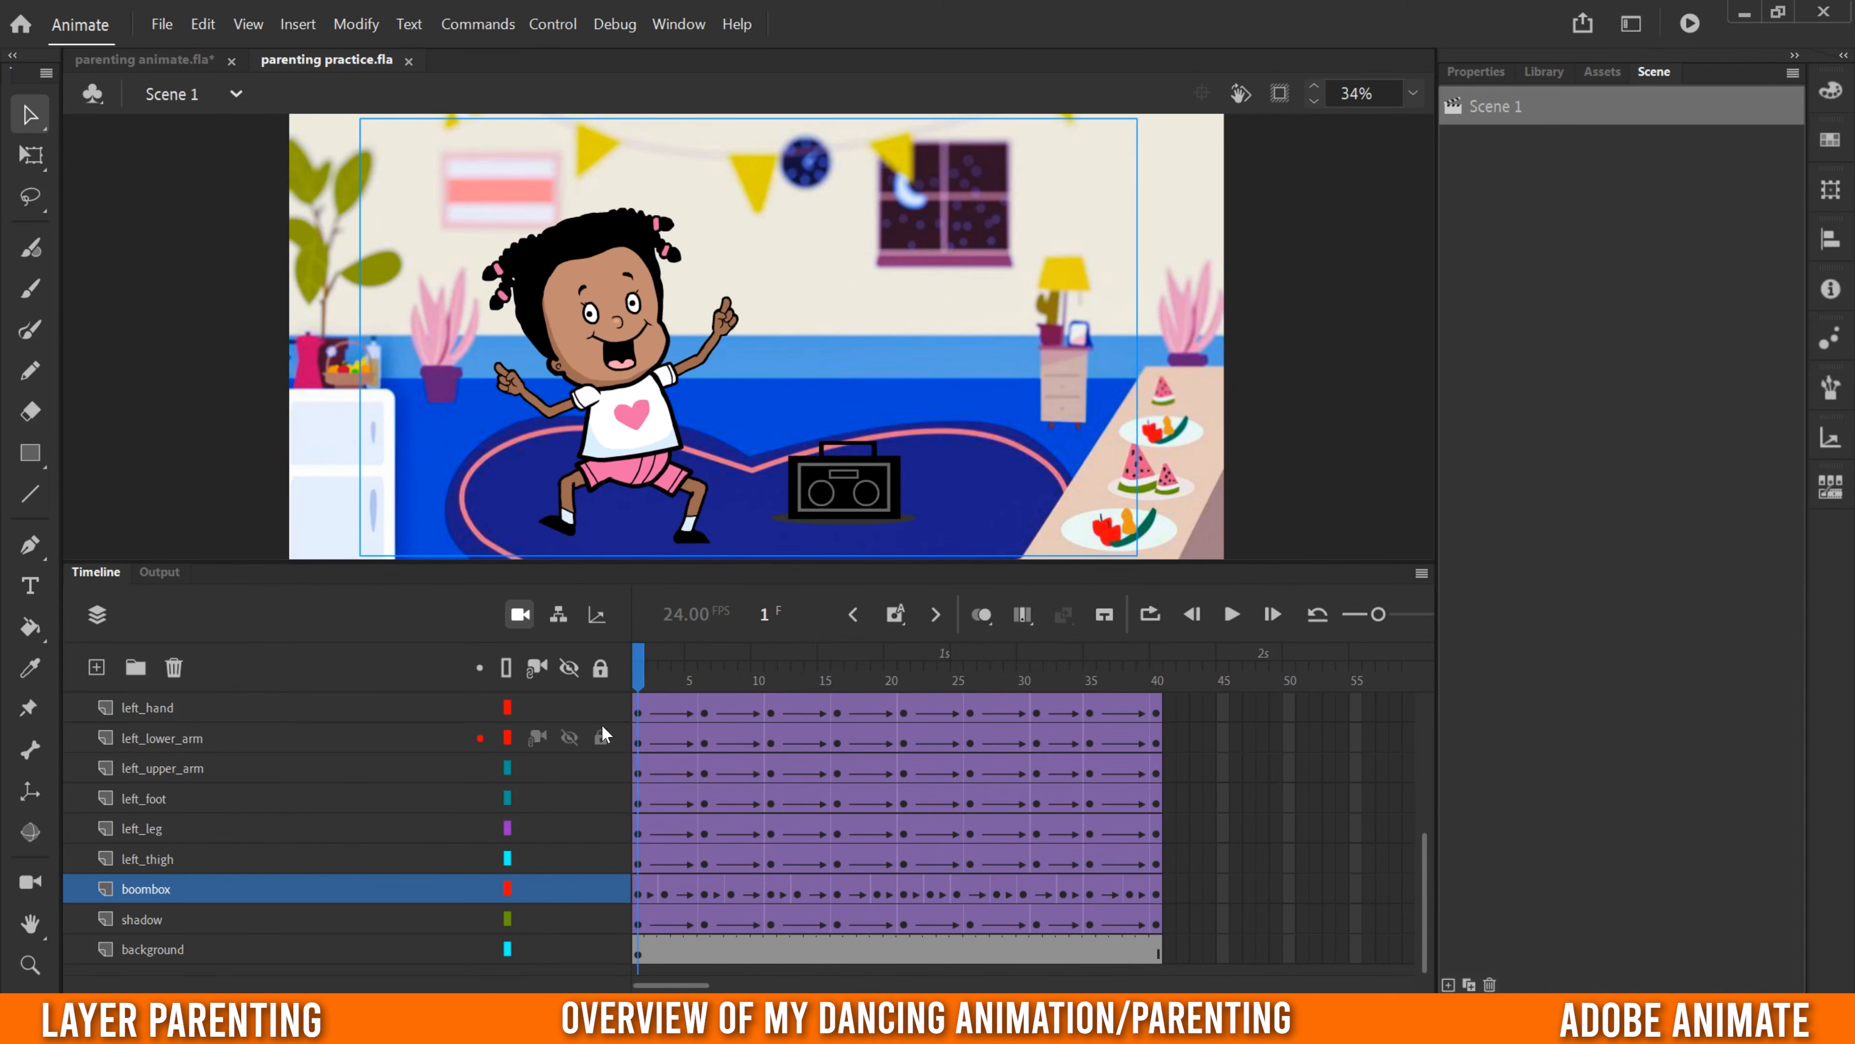
{"action": "left_click", "coordinate": [1230, 616]}
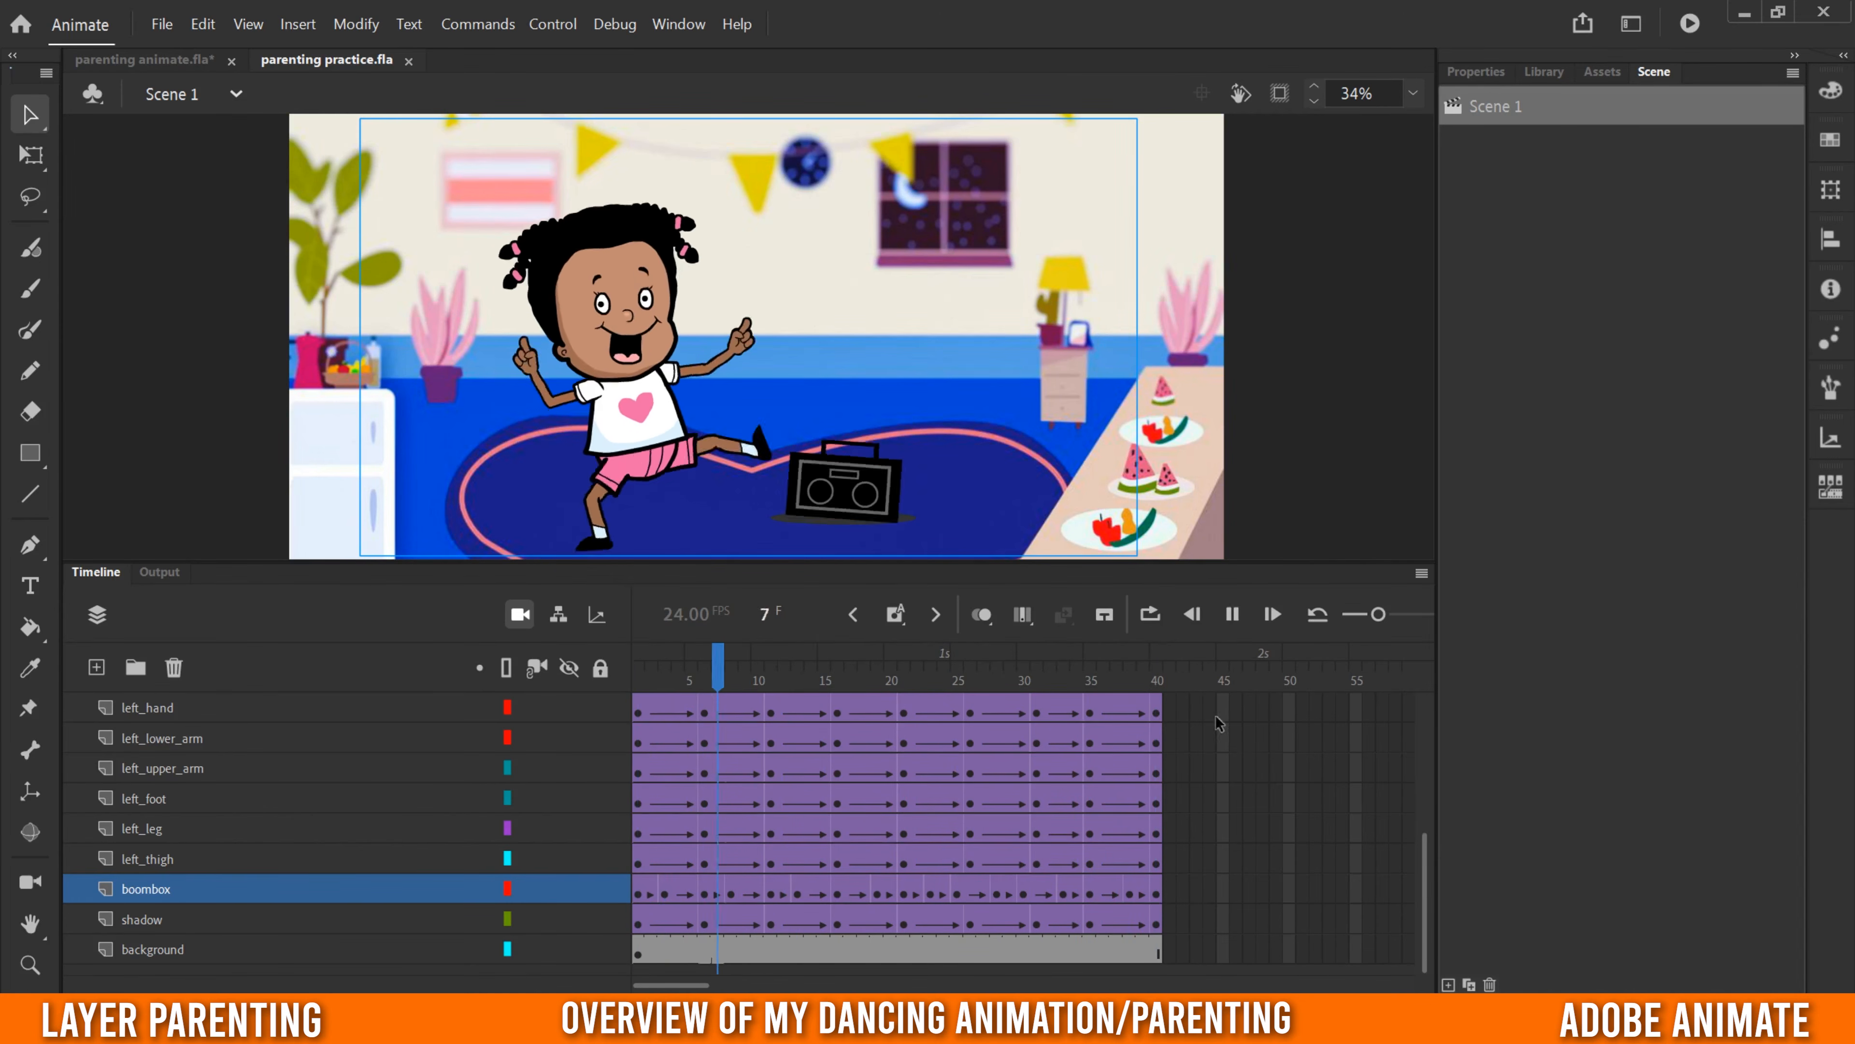